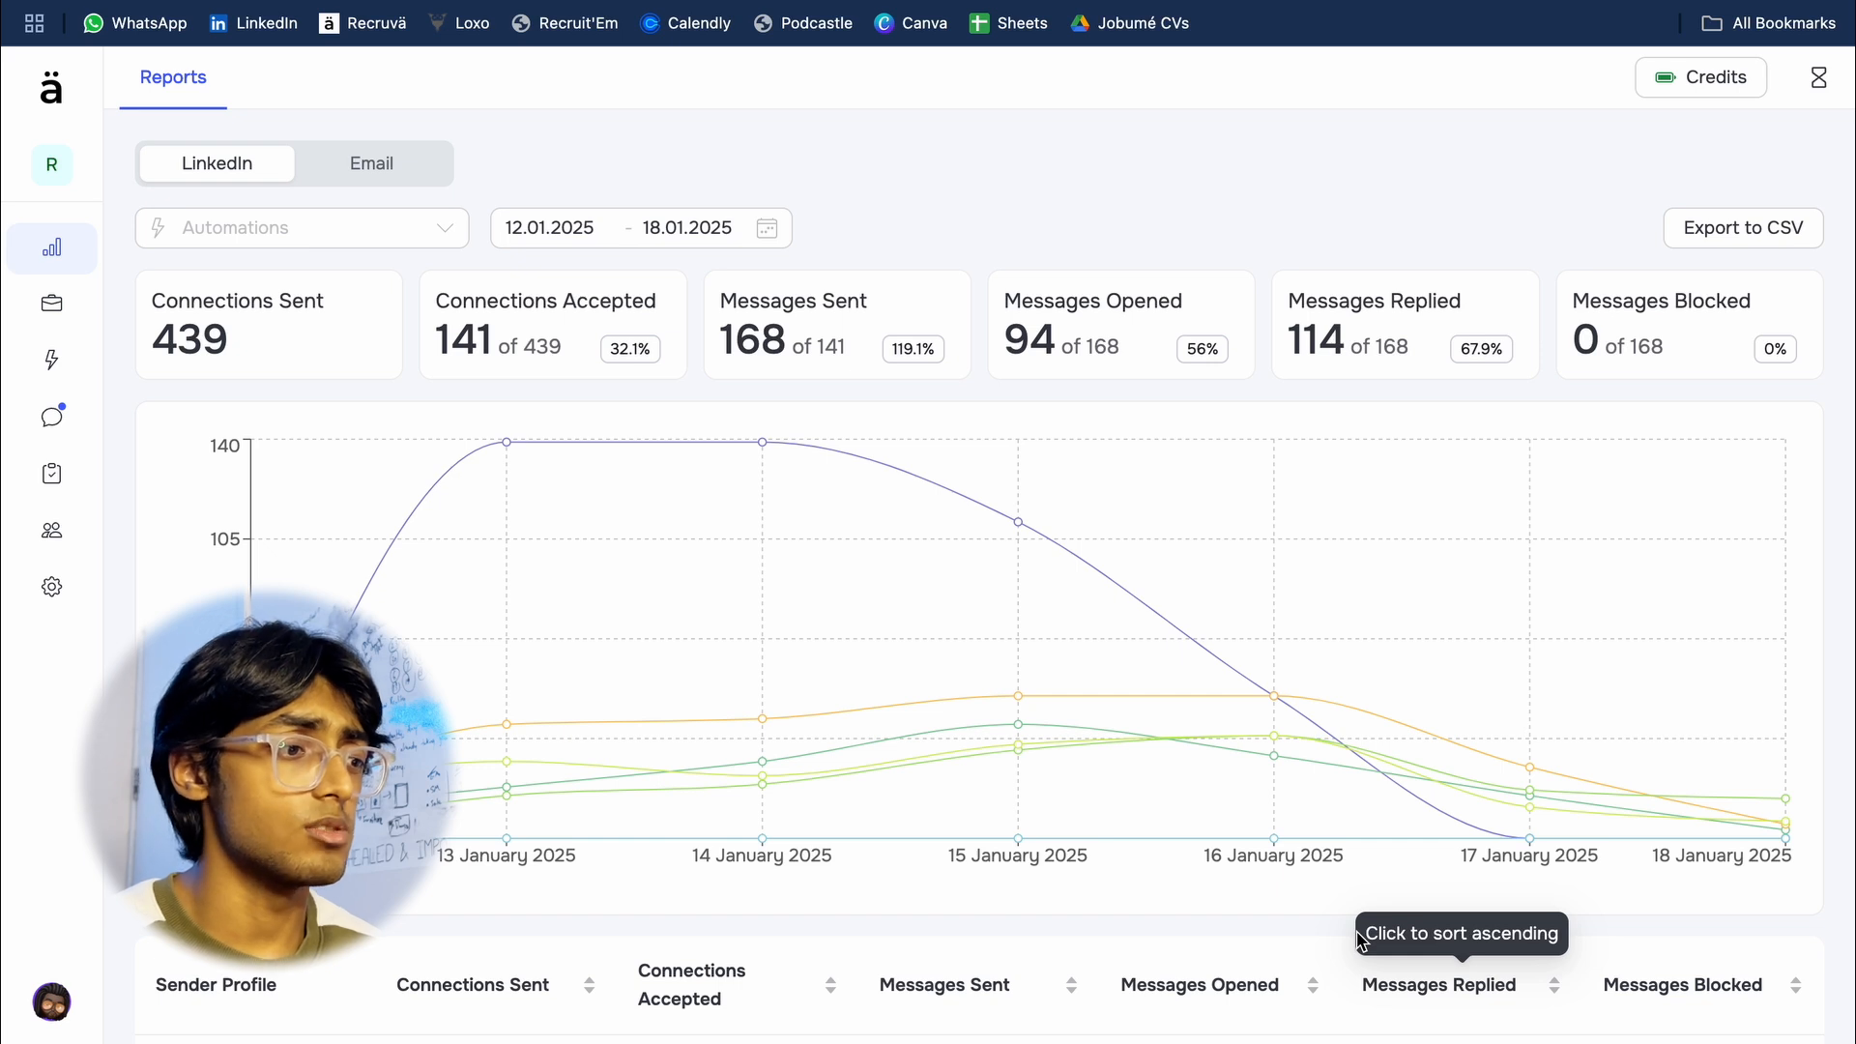
Step: Create a new sender profile and open the GoLogin link from its LinkedIn connection settings
{"action": "left_click", "coordinate": [75, 537]}
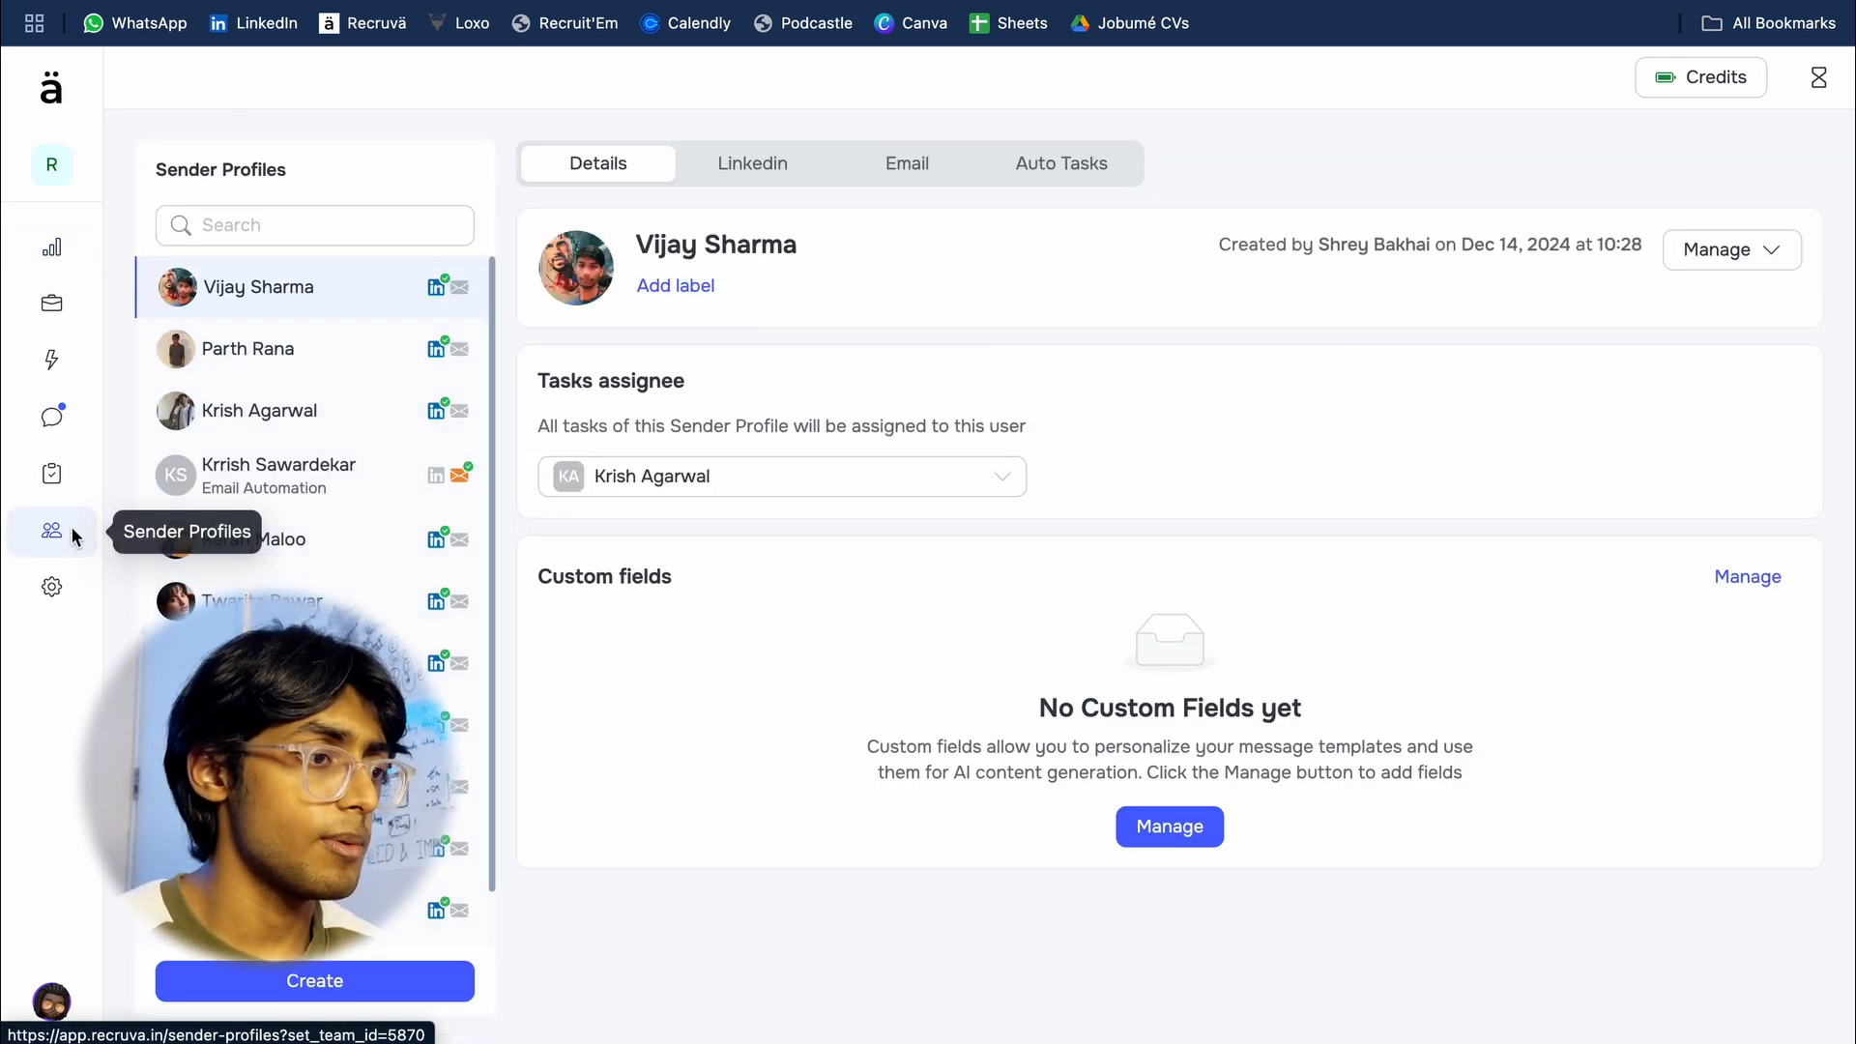
{"action": "left_click", "coordinate": [237, 984]}
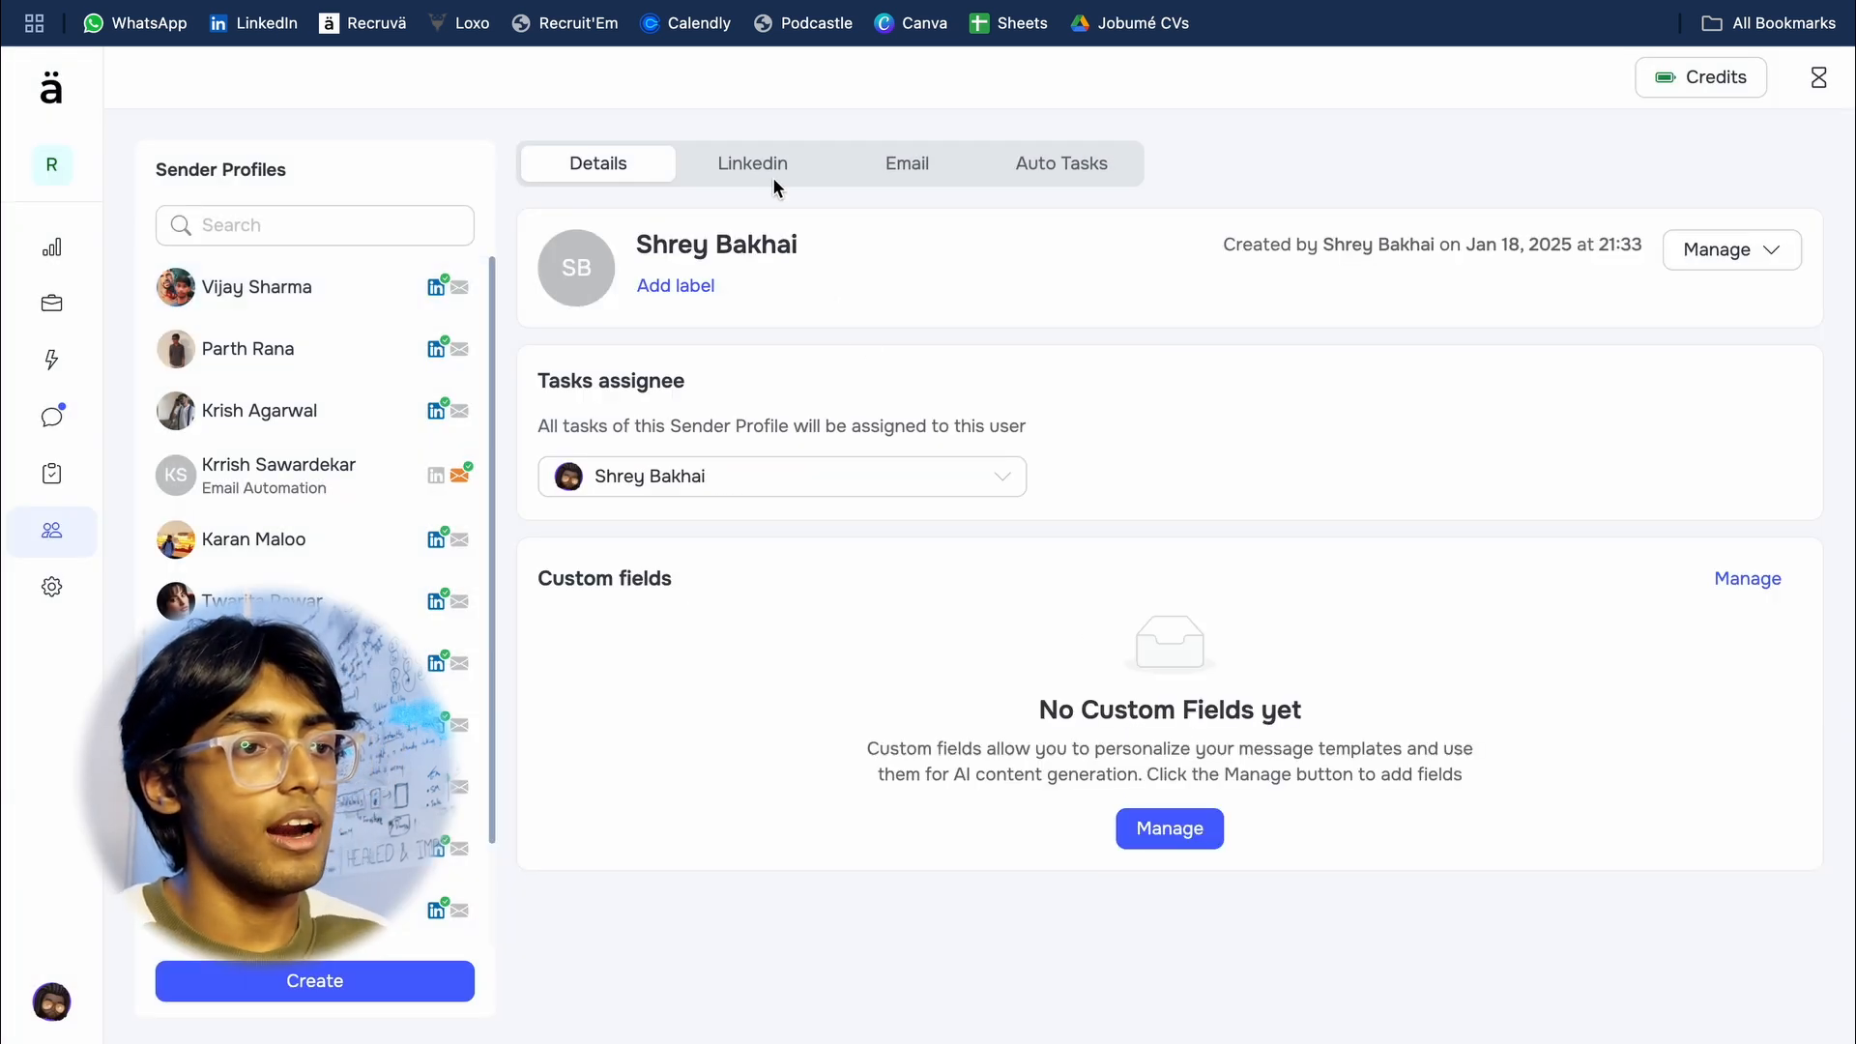
{"action": "left_click", "coordinate": [798, 162]}
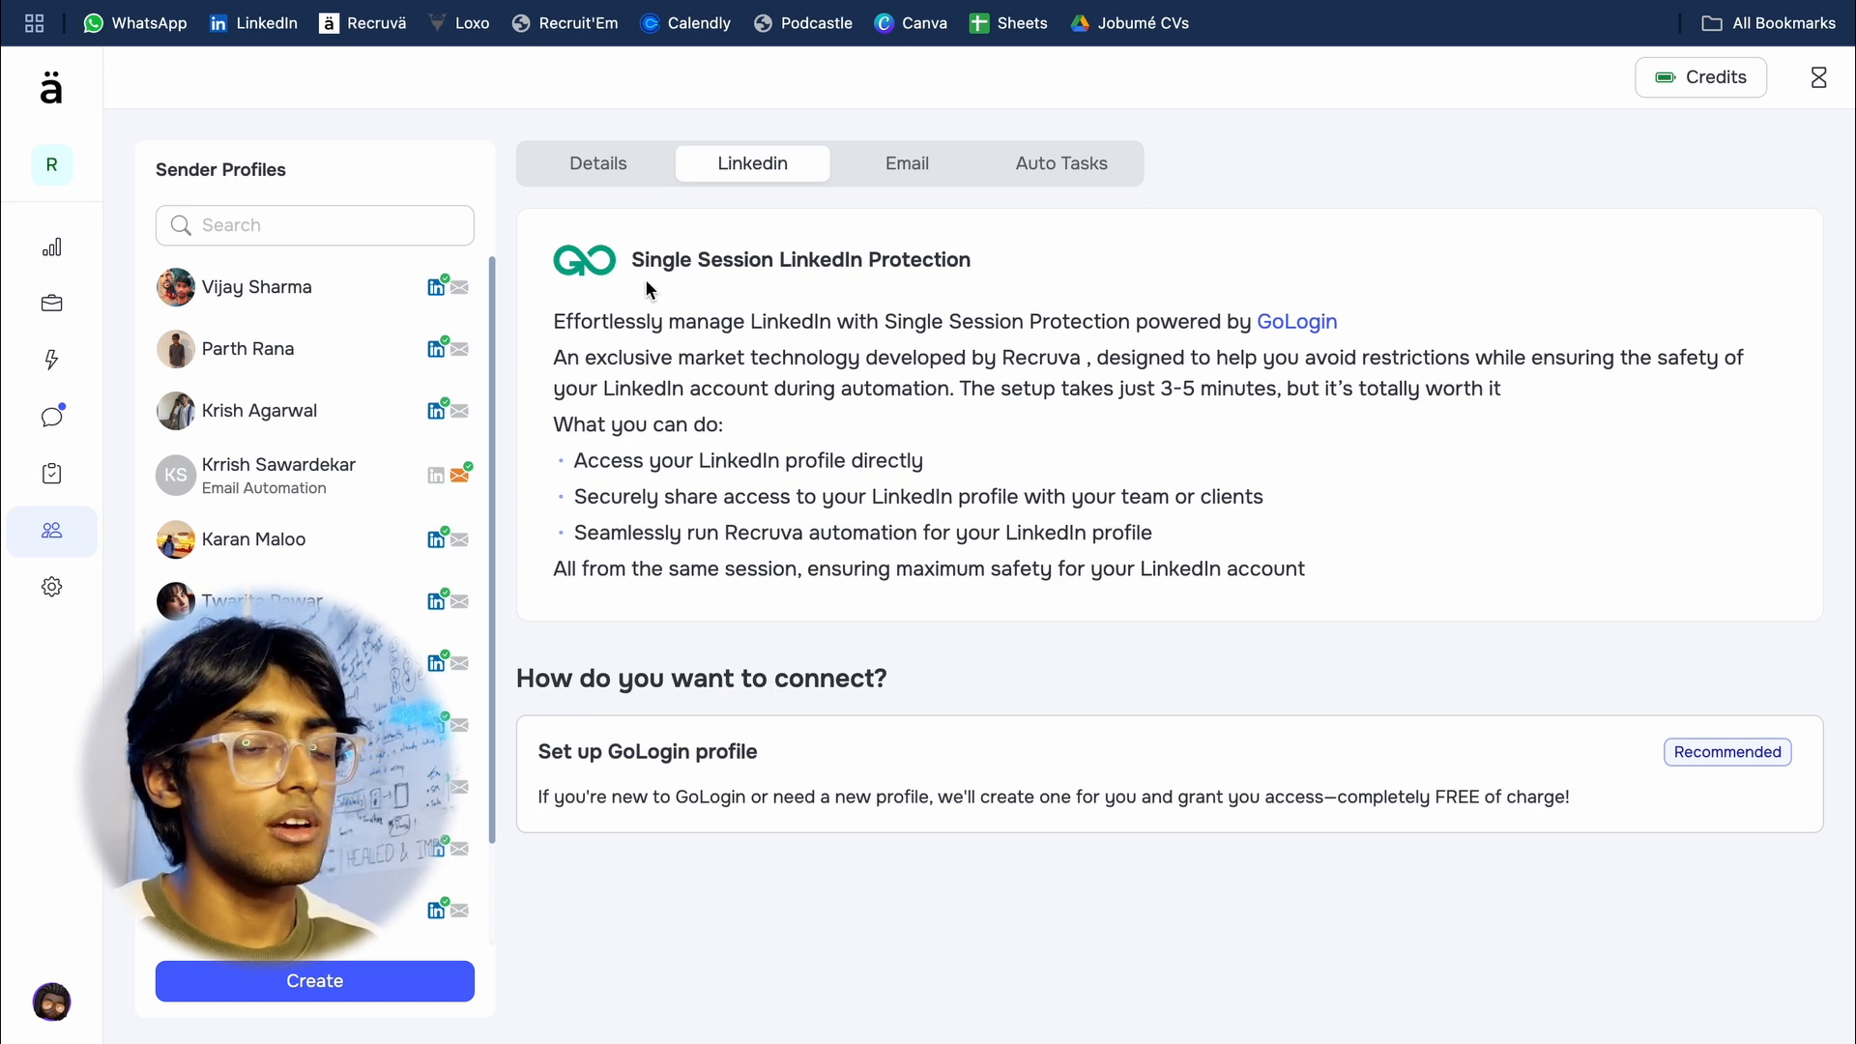
{"action": "left_click", "coordinate": [1280, 325]}
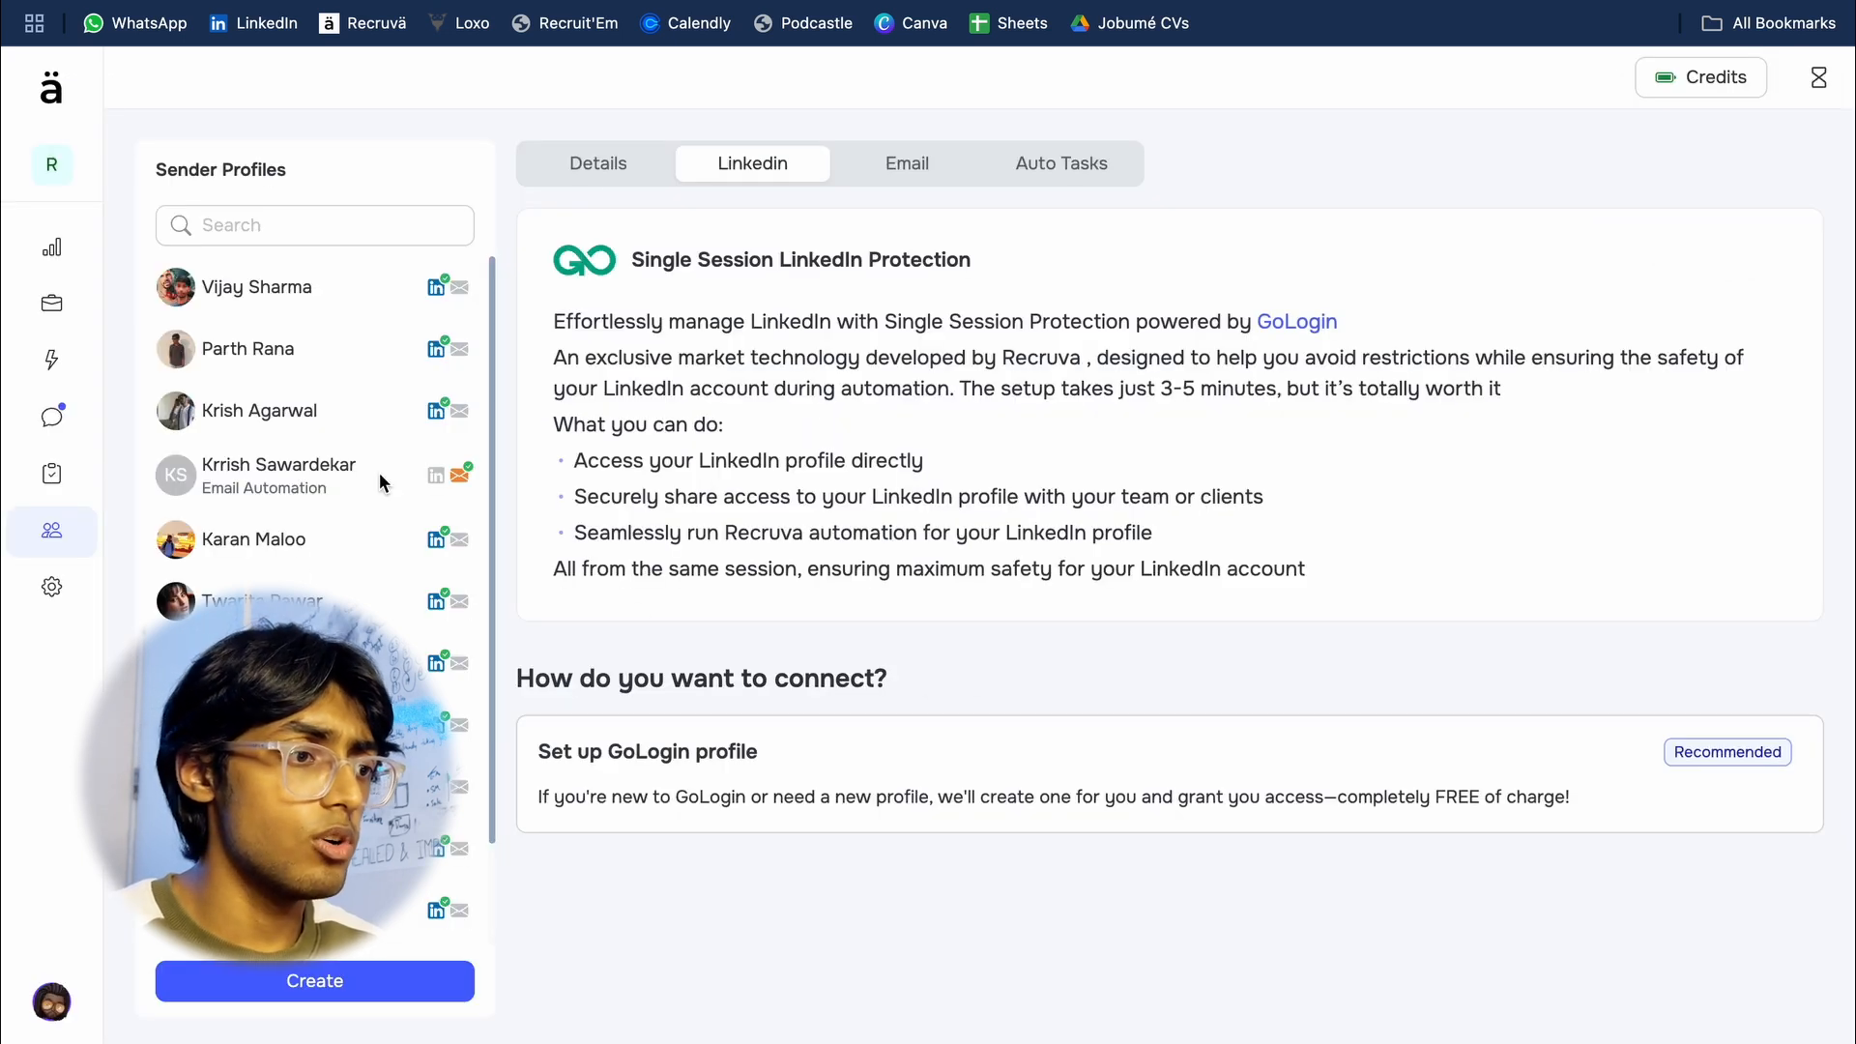
Step: Select the newly created sender profile in the list and choose to connect it by setting up a GoLogin profile
{"action": "scroll", "coordinate": [266, 542], "scroll_direction": "down", "scroll_amount": 2}
{"action": "scroll", "coordinate": [267, 541], "scroll_direction": "up", "scroll_amount": 2}
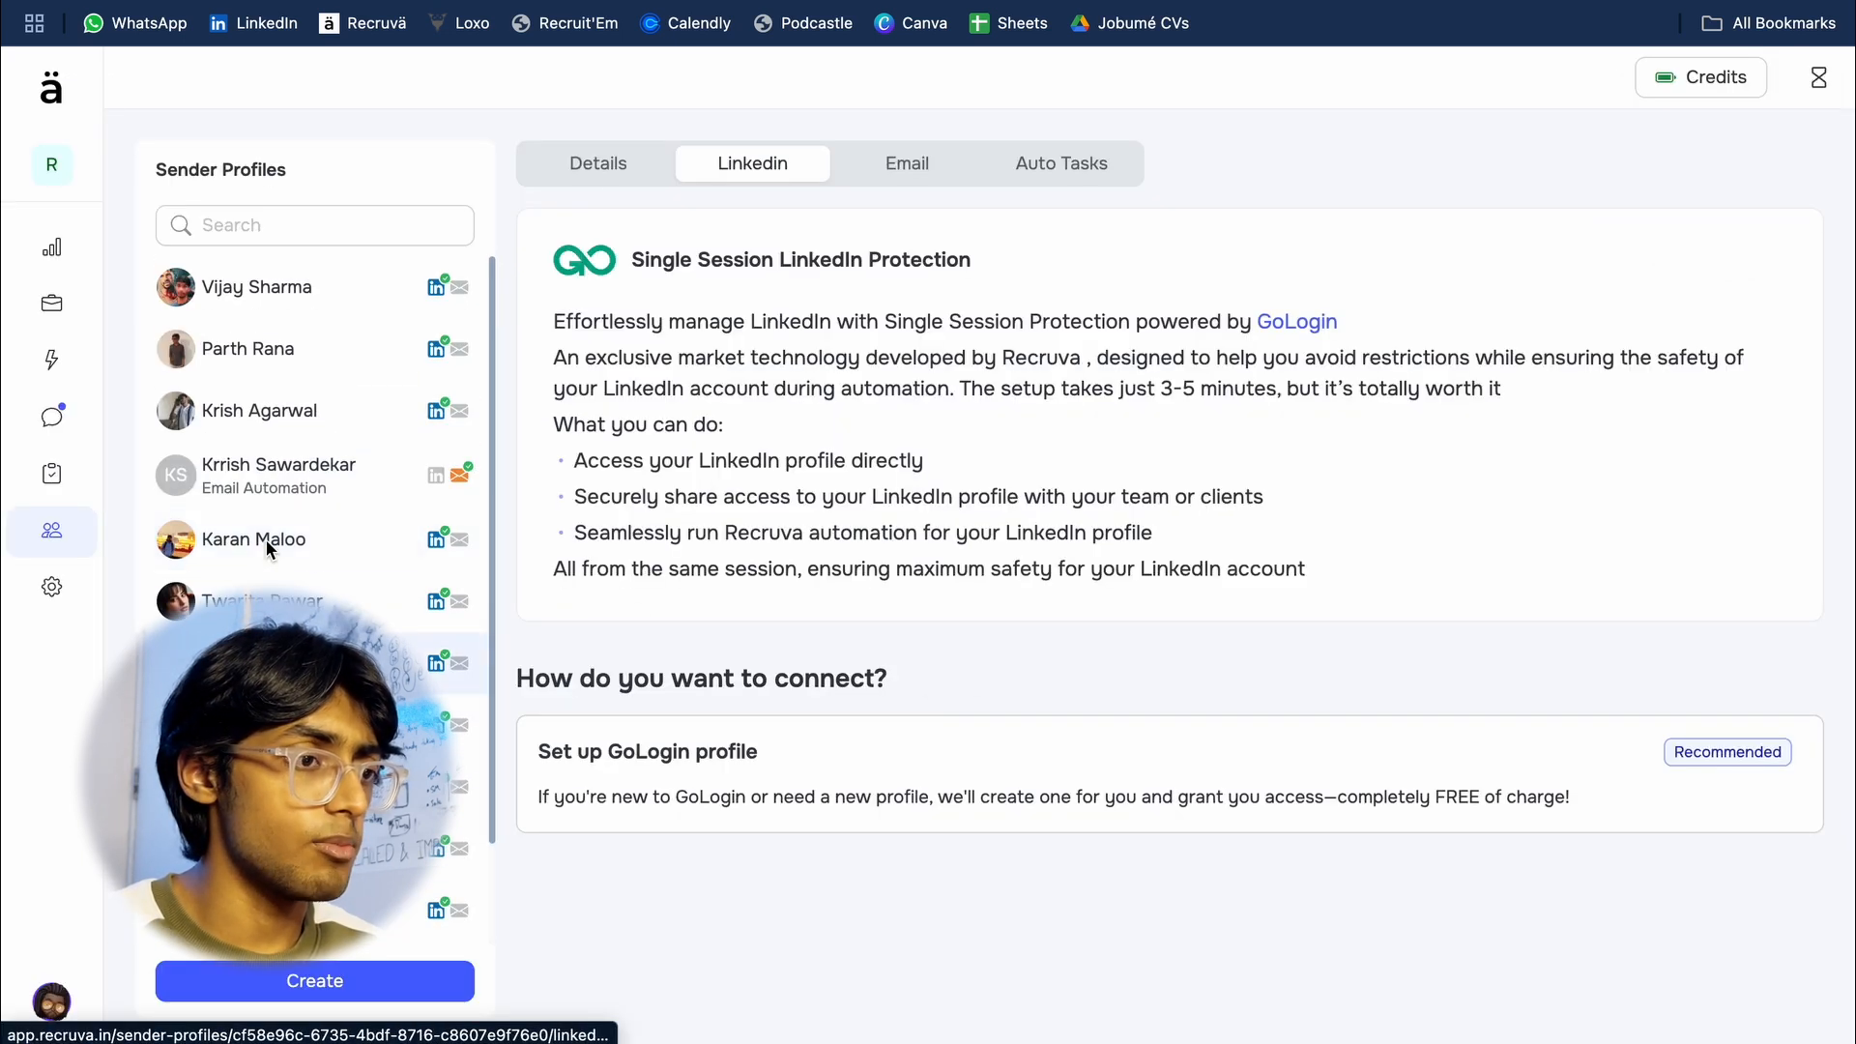
{"action": "scroll", "coordinate": [267, 549], "scroll_direction": "down", "scroll_amount": 2}
{"action": "left_click", "coordinate": [271, 852]}
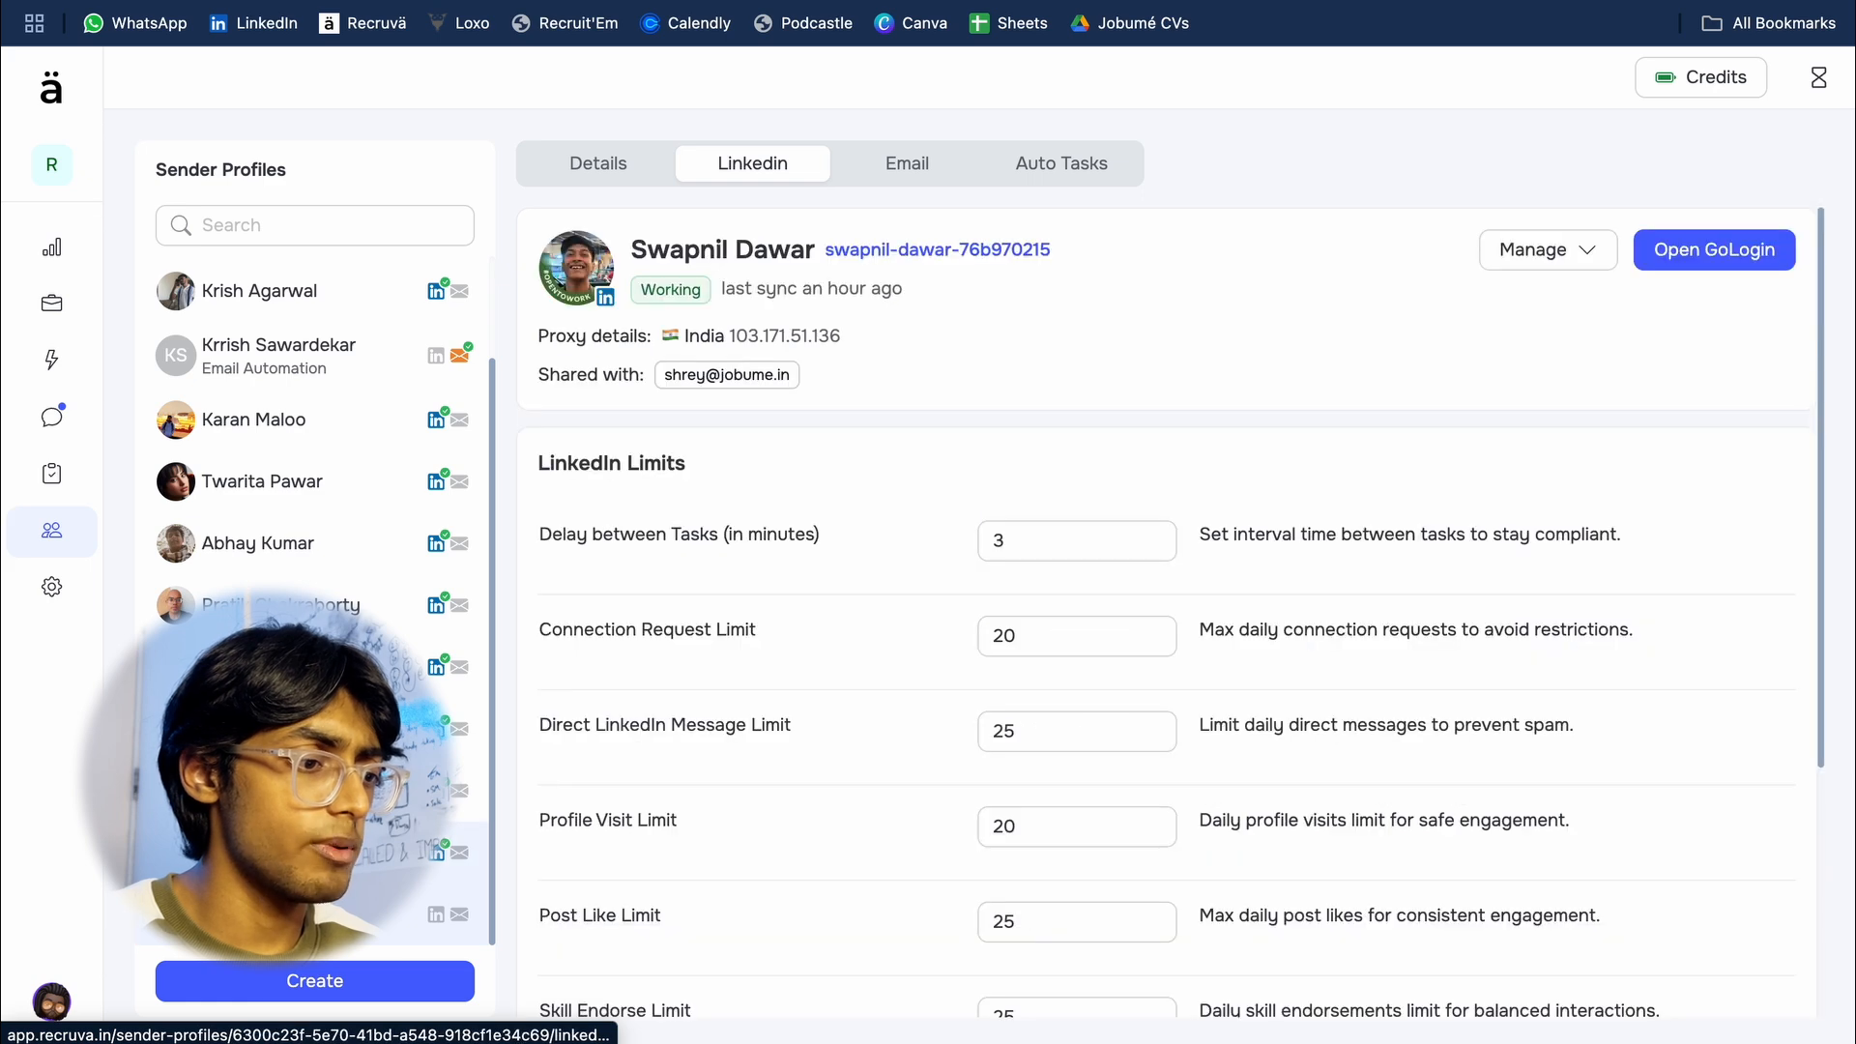
{"action": "left_click", "coordinate": [290, 914]}
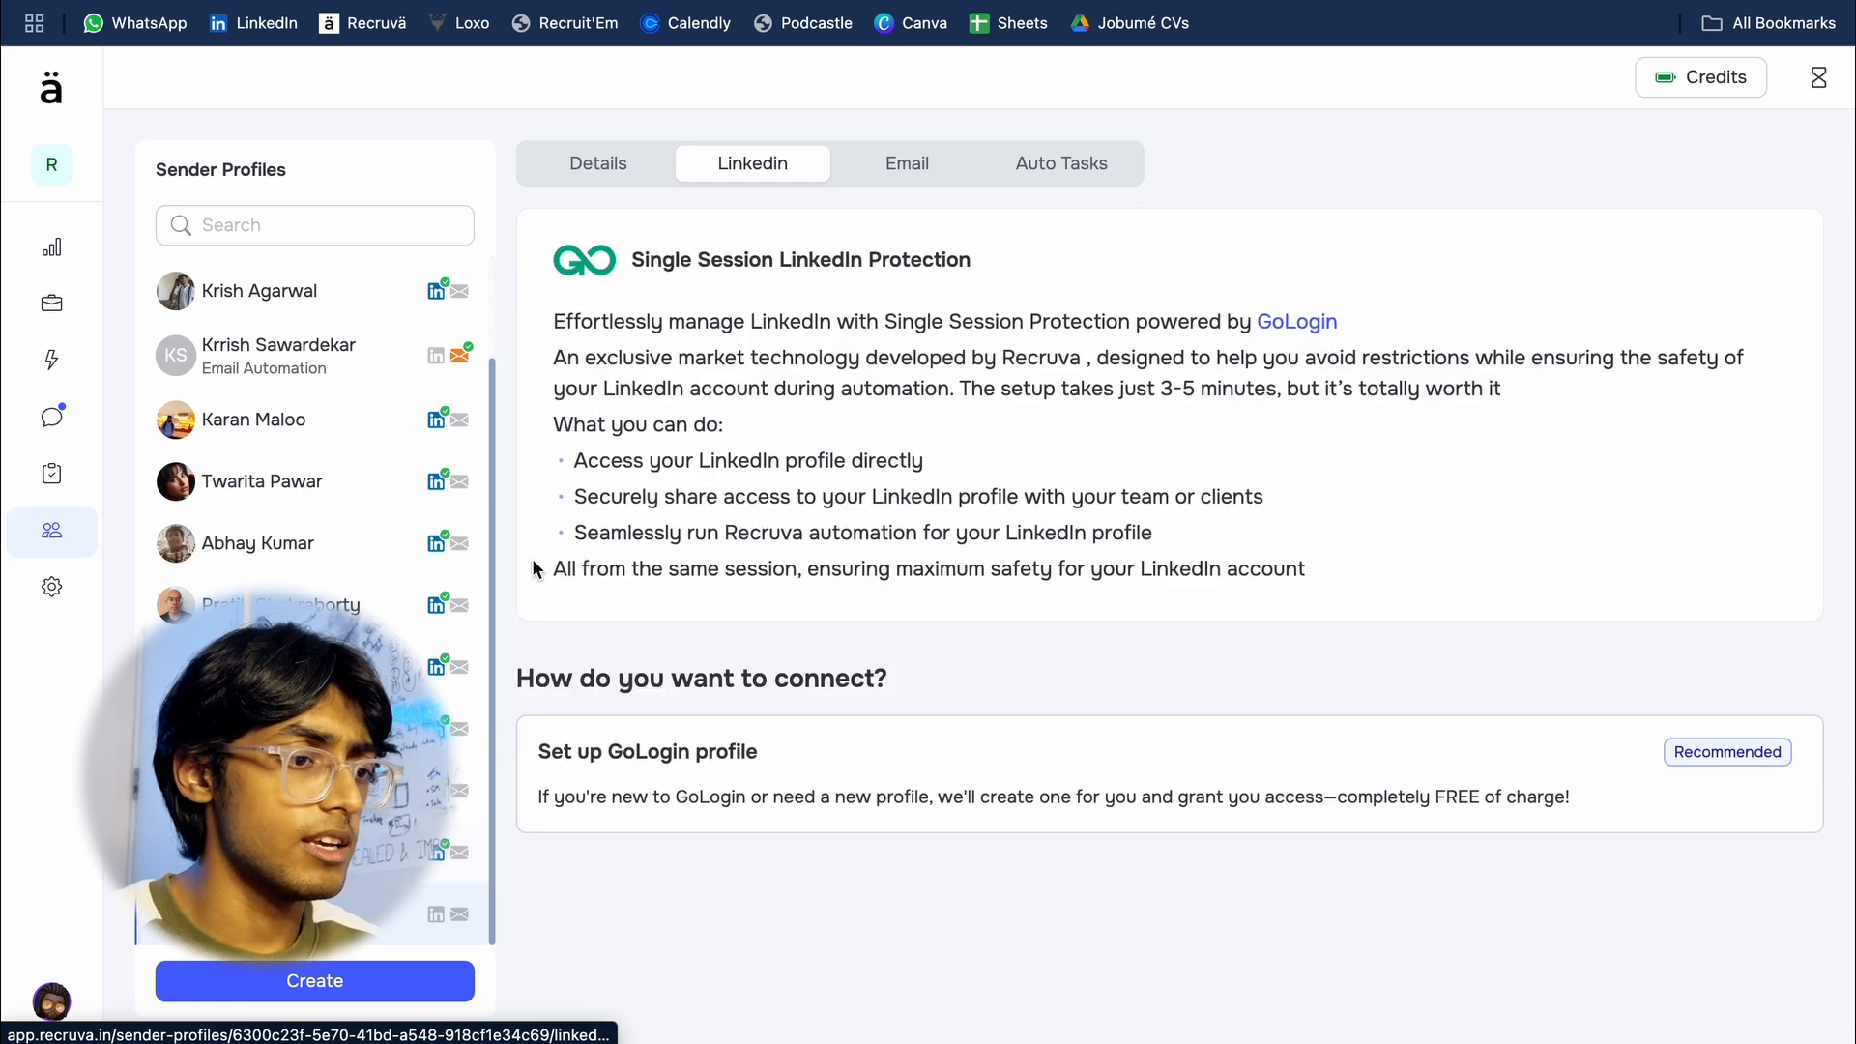
{"action": "left_click", "coordinate": [862, 753]}
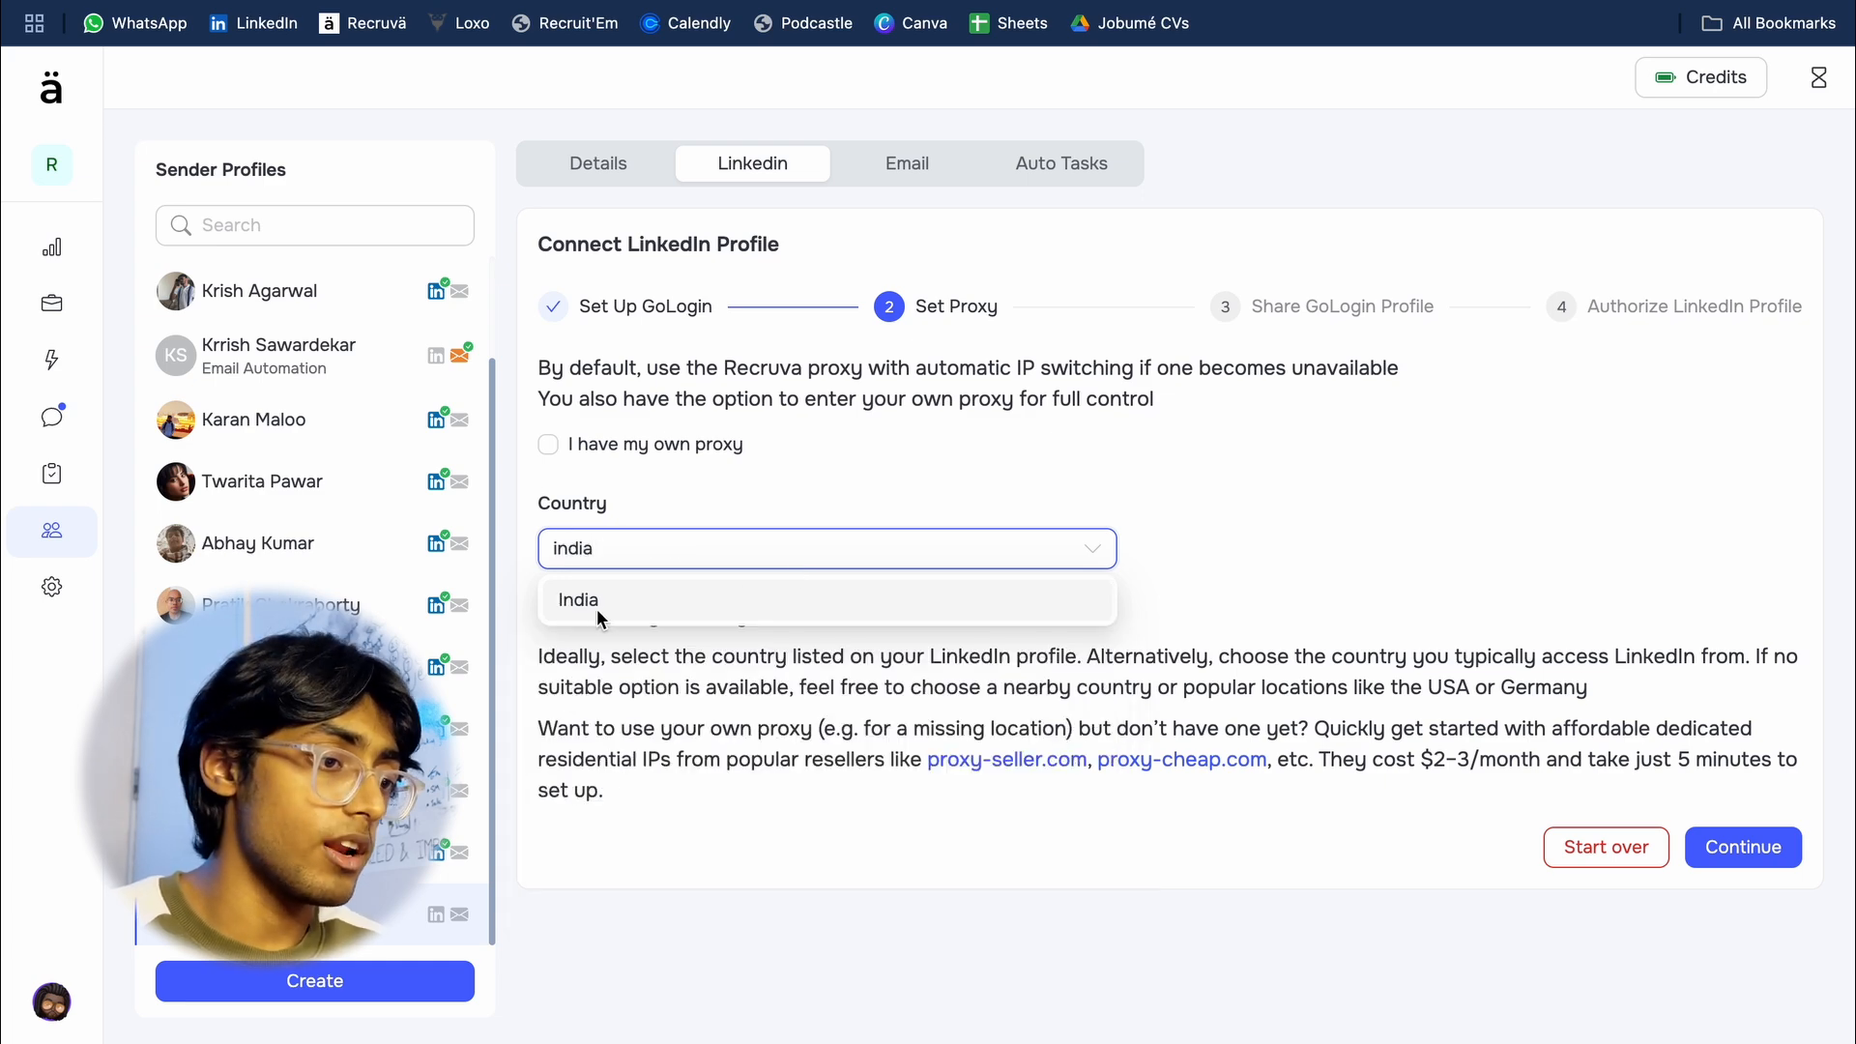
Step: Choose India as the proxy country without using an own proxy, and continue to the profile sharing stage
{"action": "left_click", "coordinate": [873, 615]}
{"action": "left_click", "coordinate": [706, 447]}
{"action": "left_click", "coordinate": [706, 447]}
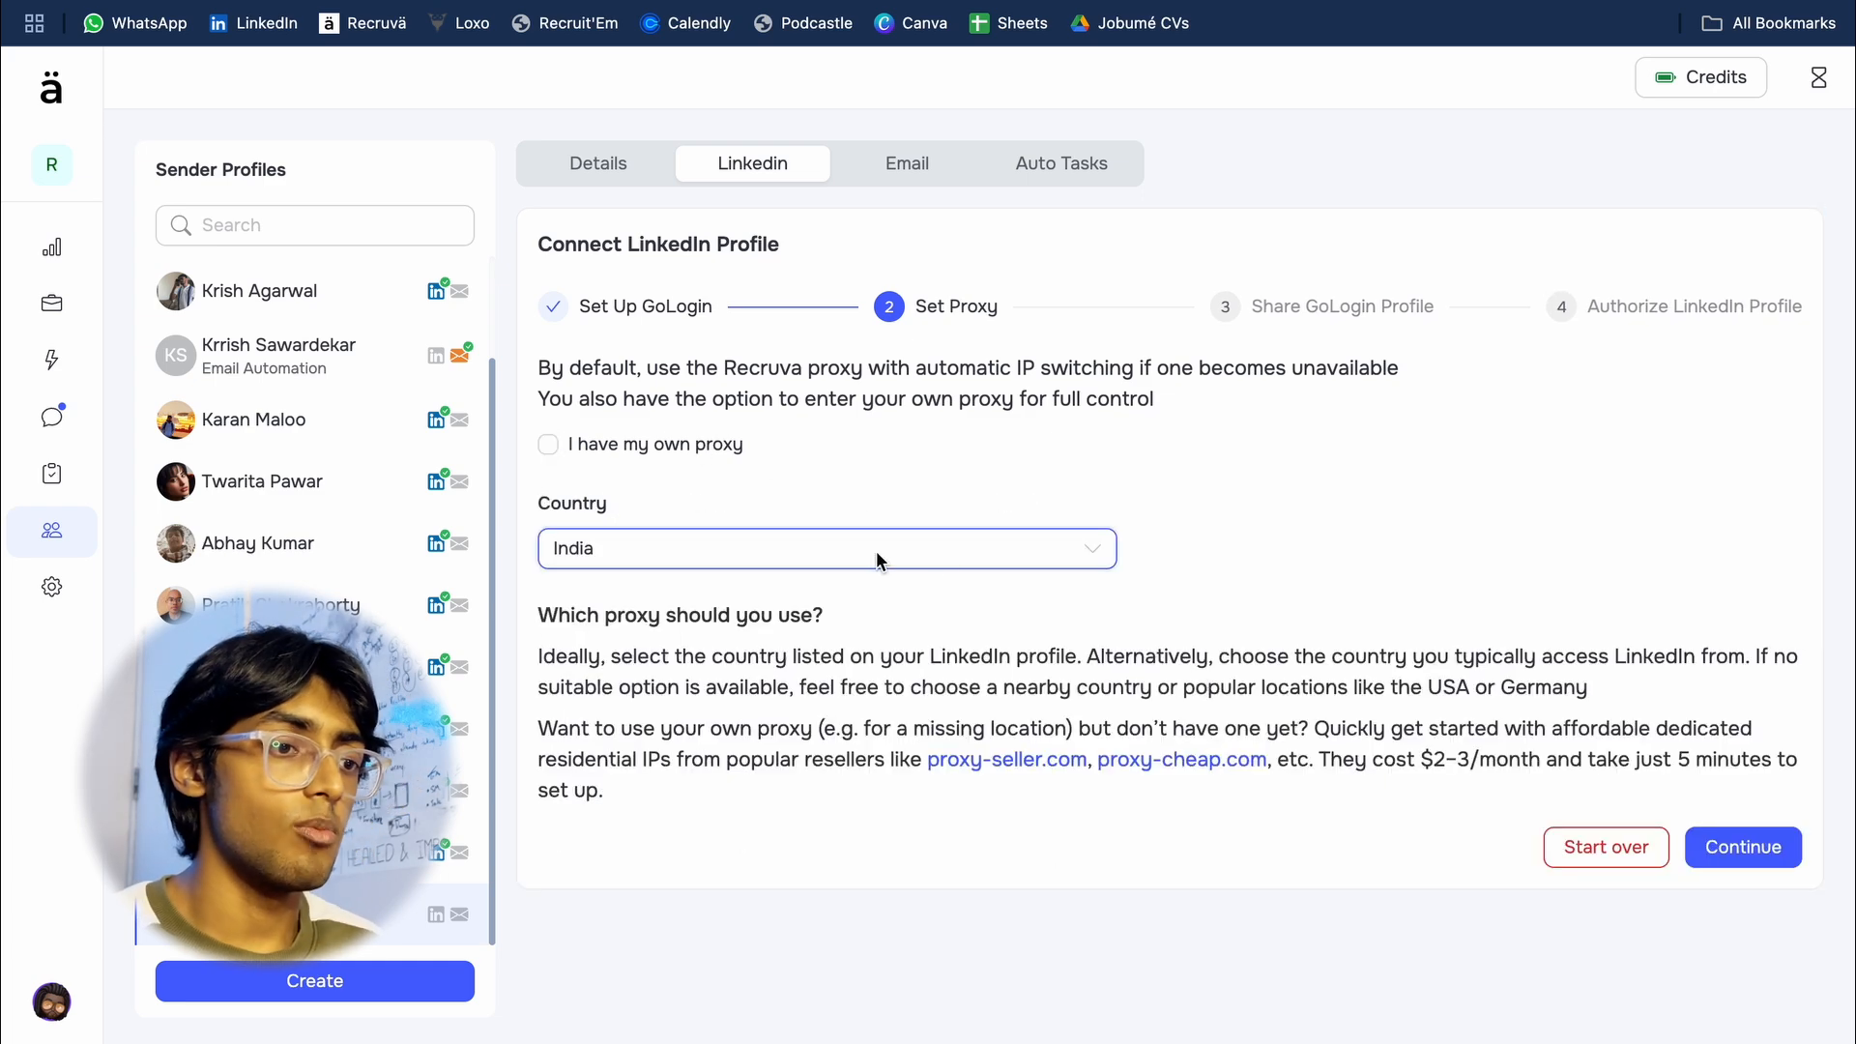
{"action": "left_click", "coordinate": [781, 561]}
{"action": "scroll", "coordinate": [815, 663], "scroll_direction": "down", "scroll_amount": 15}
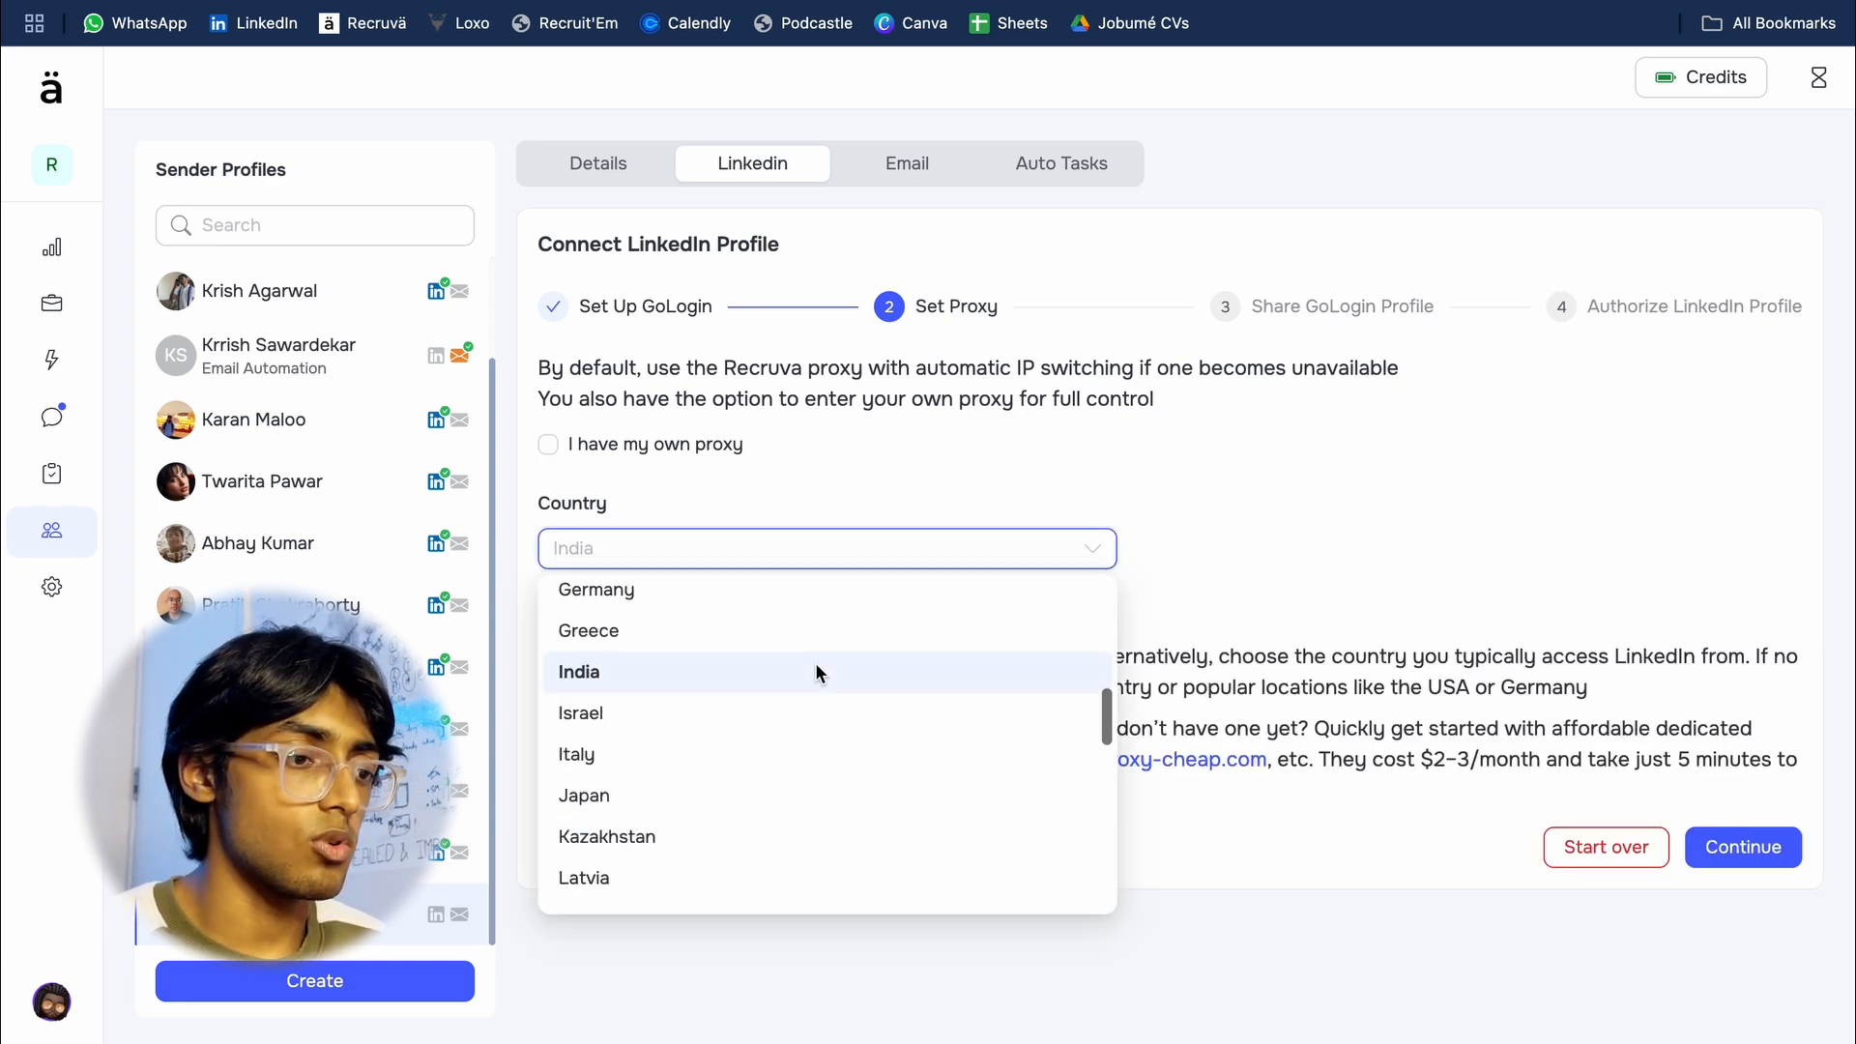
{"action": "scroll", "coordinate": [815, 663], "scroll_direction": "down", "scroll_amount": 3}
{"action": "scroll", "coordinate": [815, 663], "scroll_direction": "up", "scroll_amount": 15}
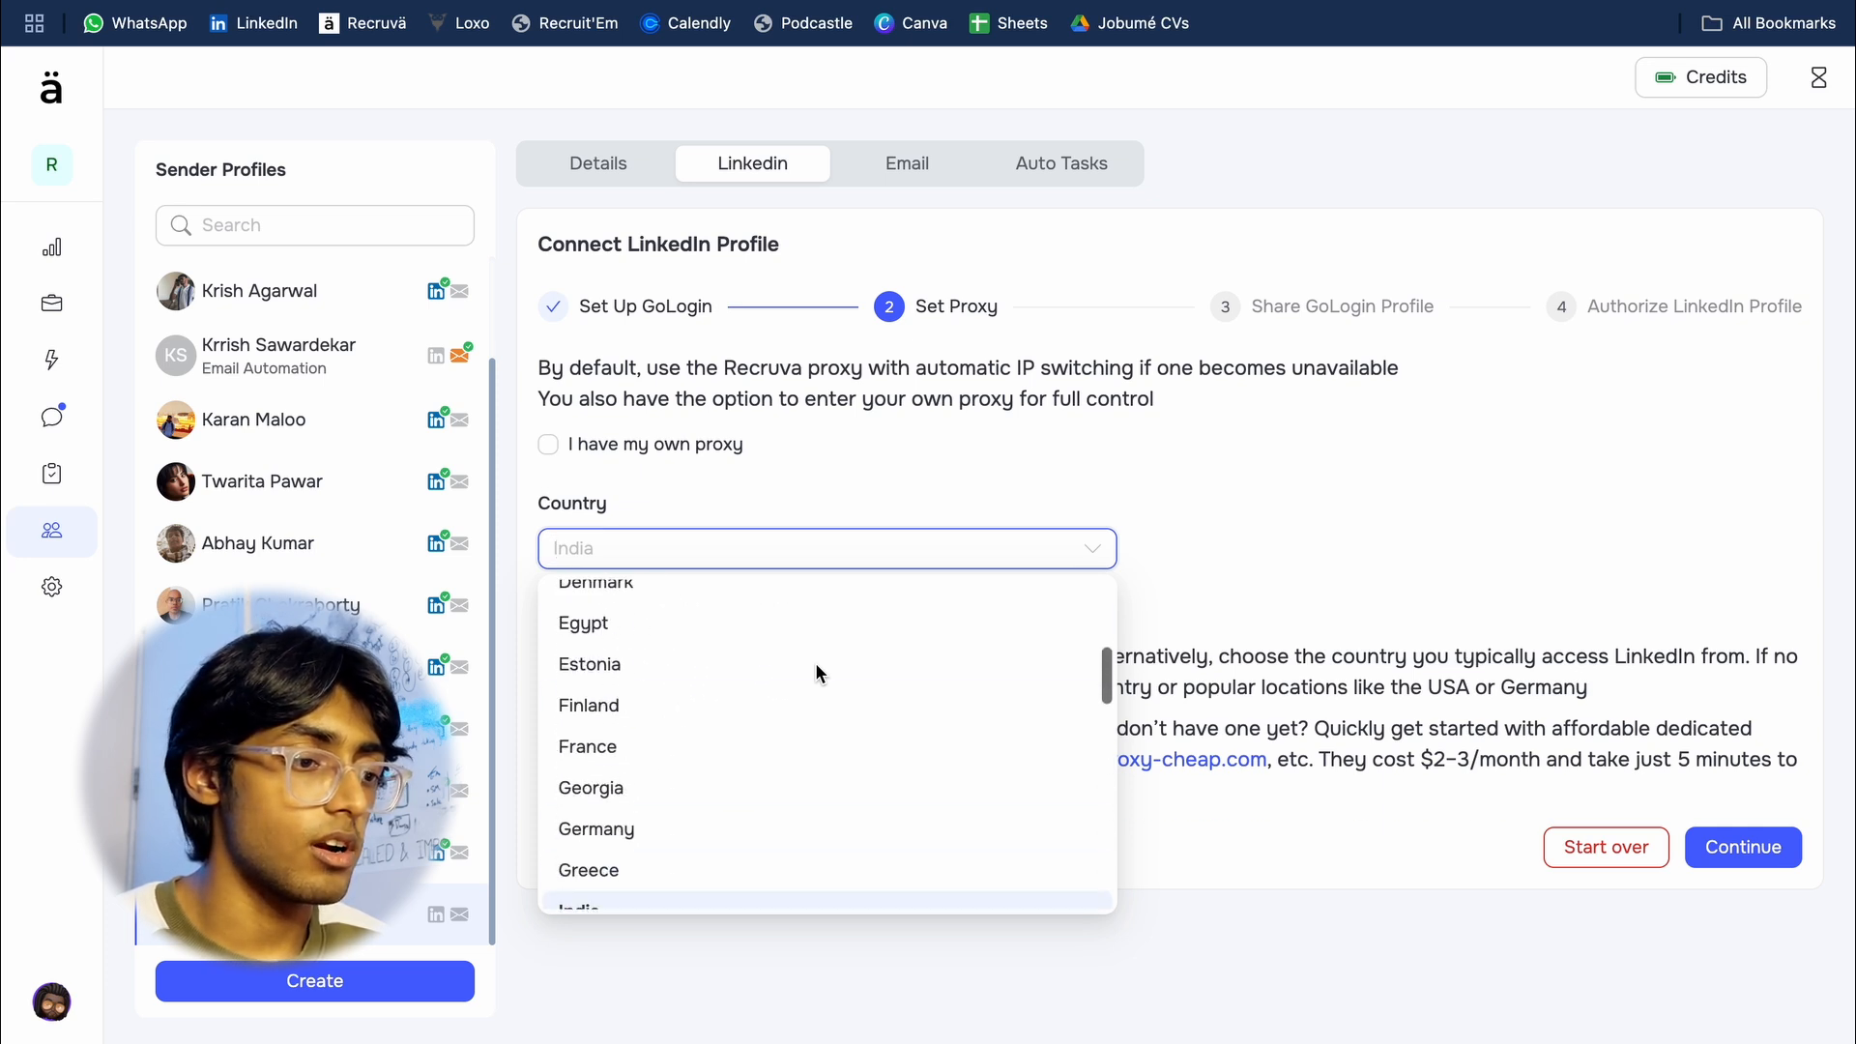
{"action": "left_click", "coordinate": [1105, 565]}
{"action": "left_click", "coordinate": [1131, 571]}
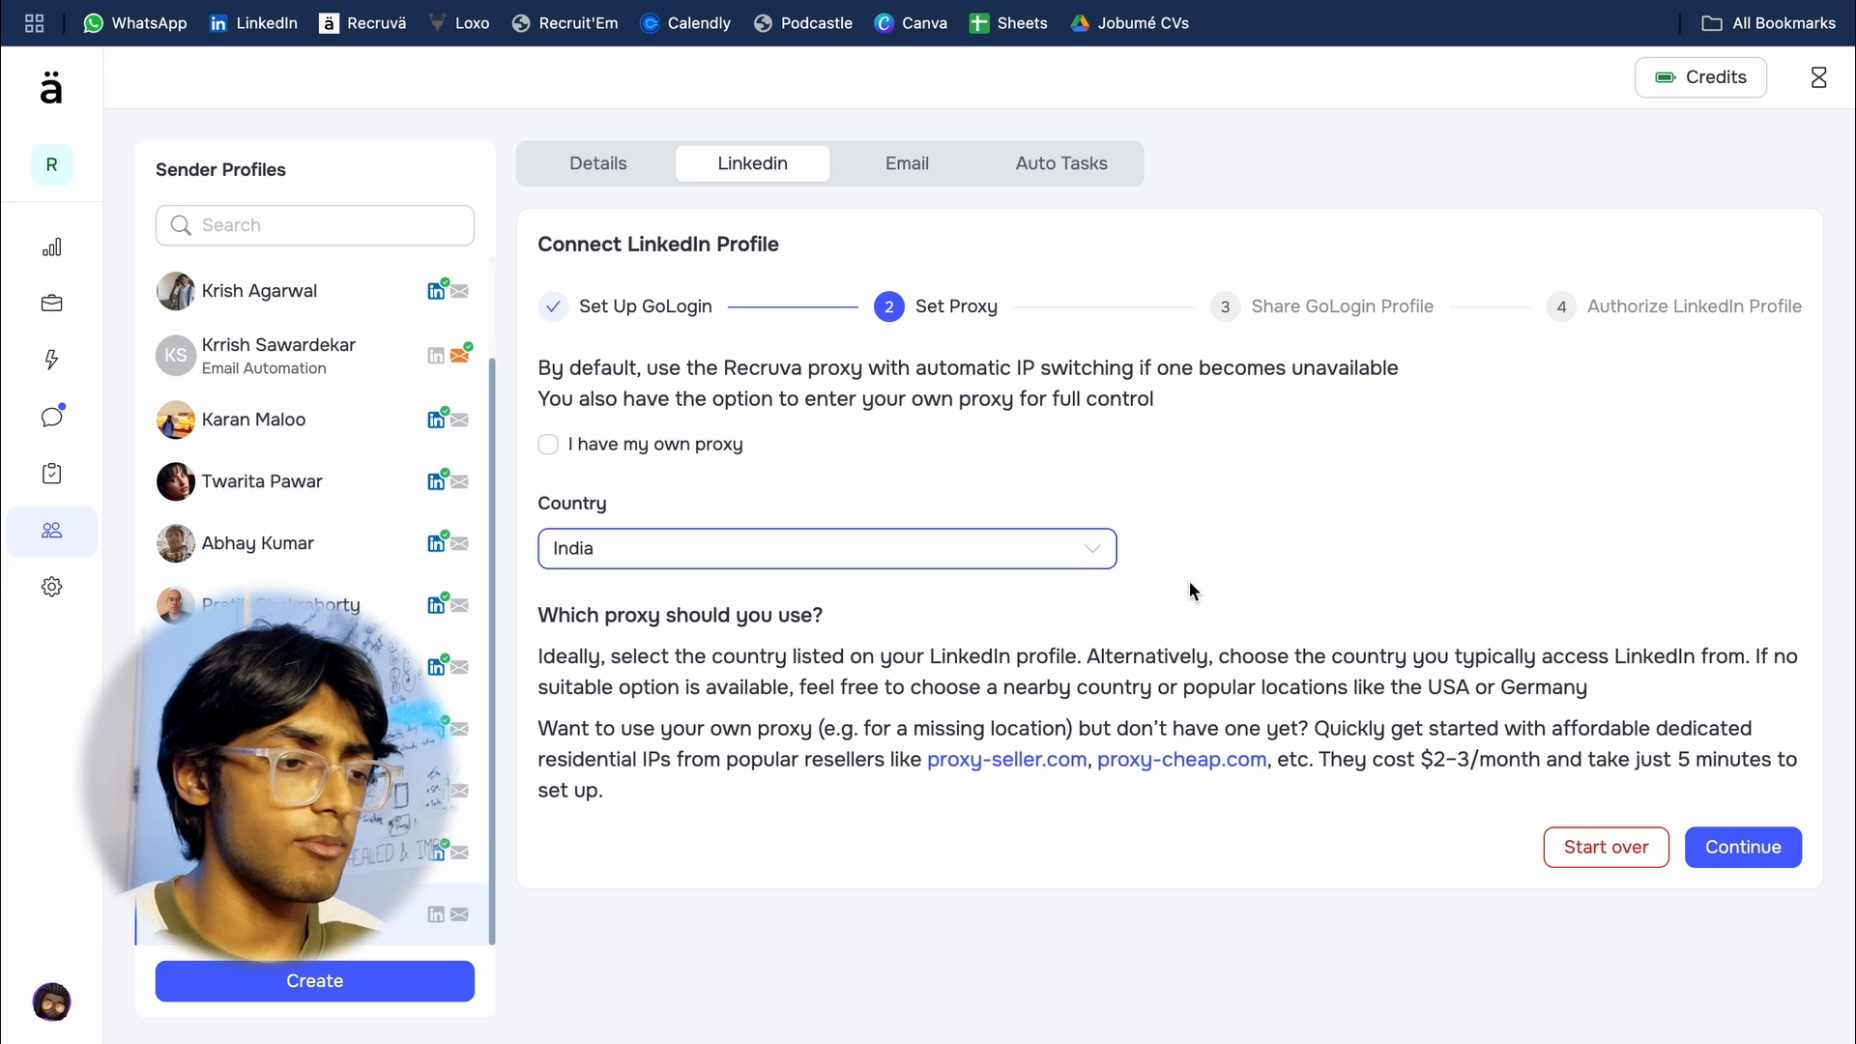
{"action": "left_click", "coordinate": [1709, 838]}
Step: Enter the GoLogin account's email and share the GoLogin browser profile with it
{"action": "left_click", "coordinate": [1173, 493]}
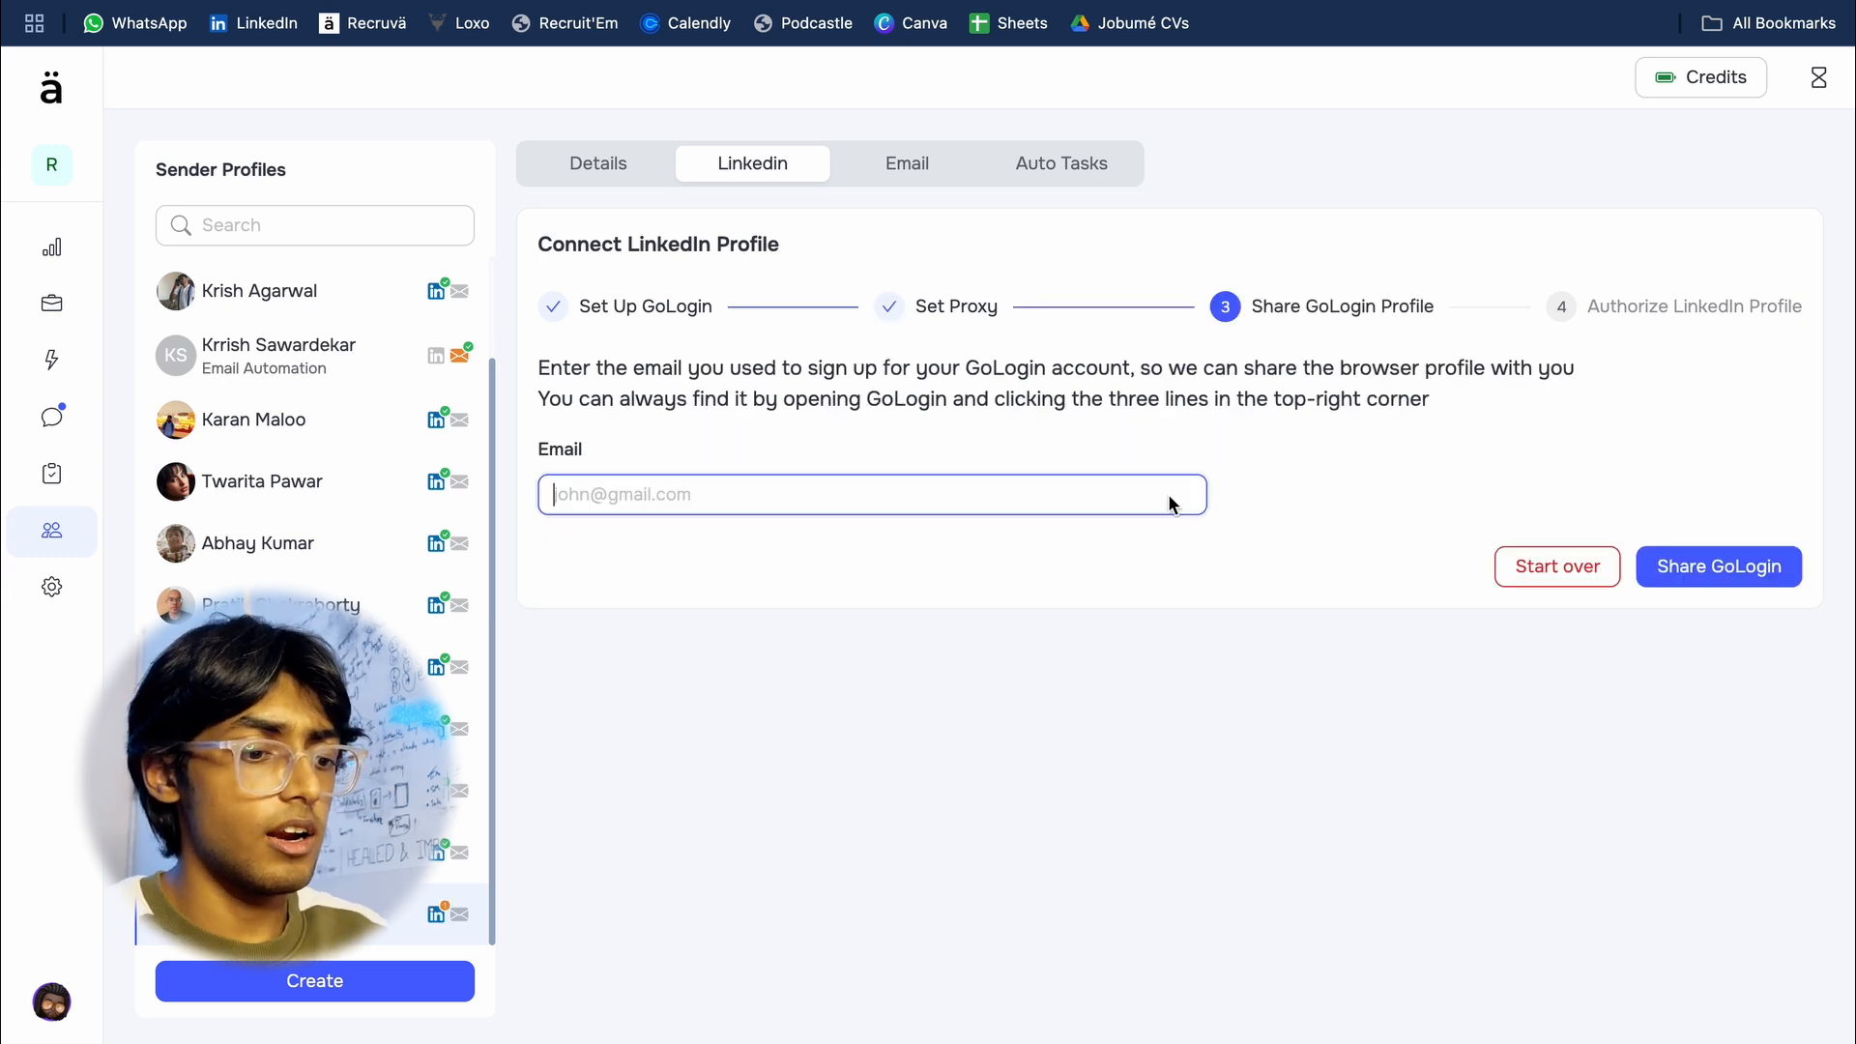
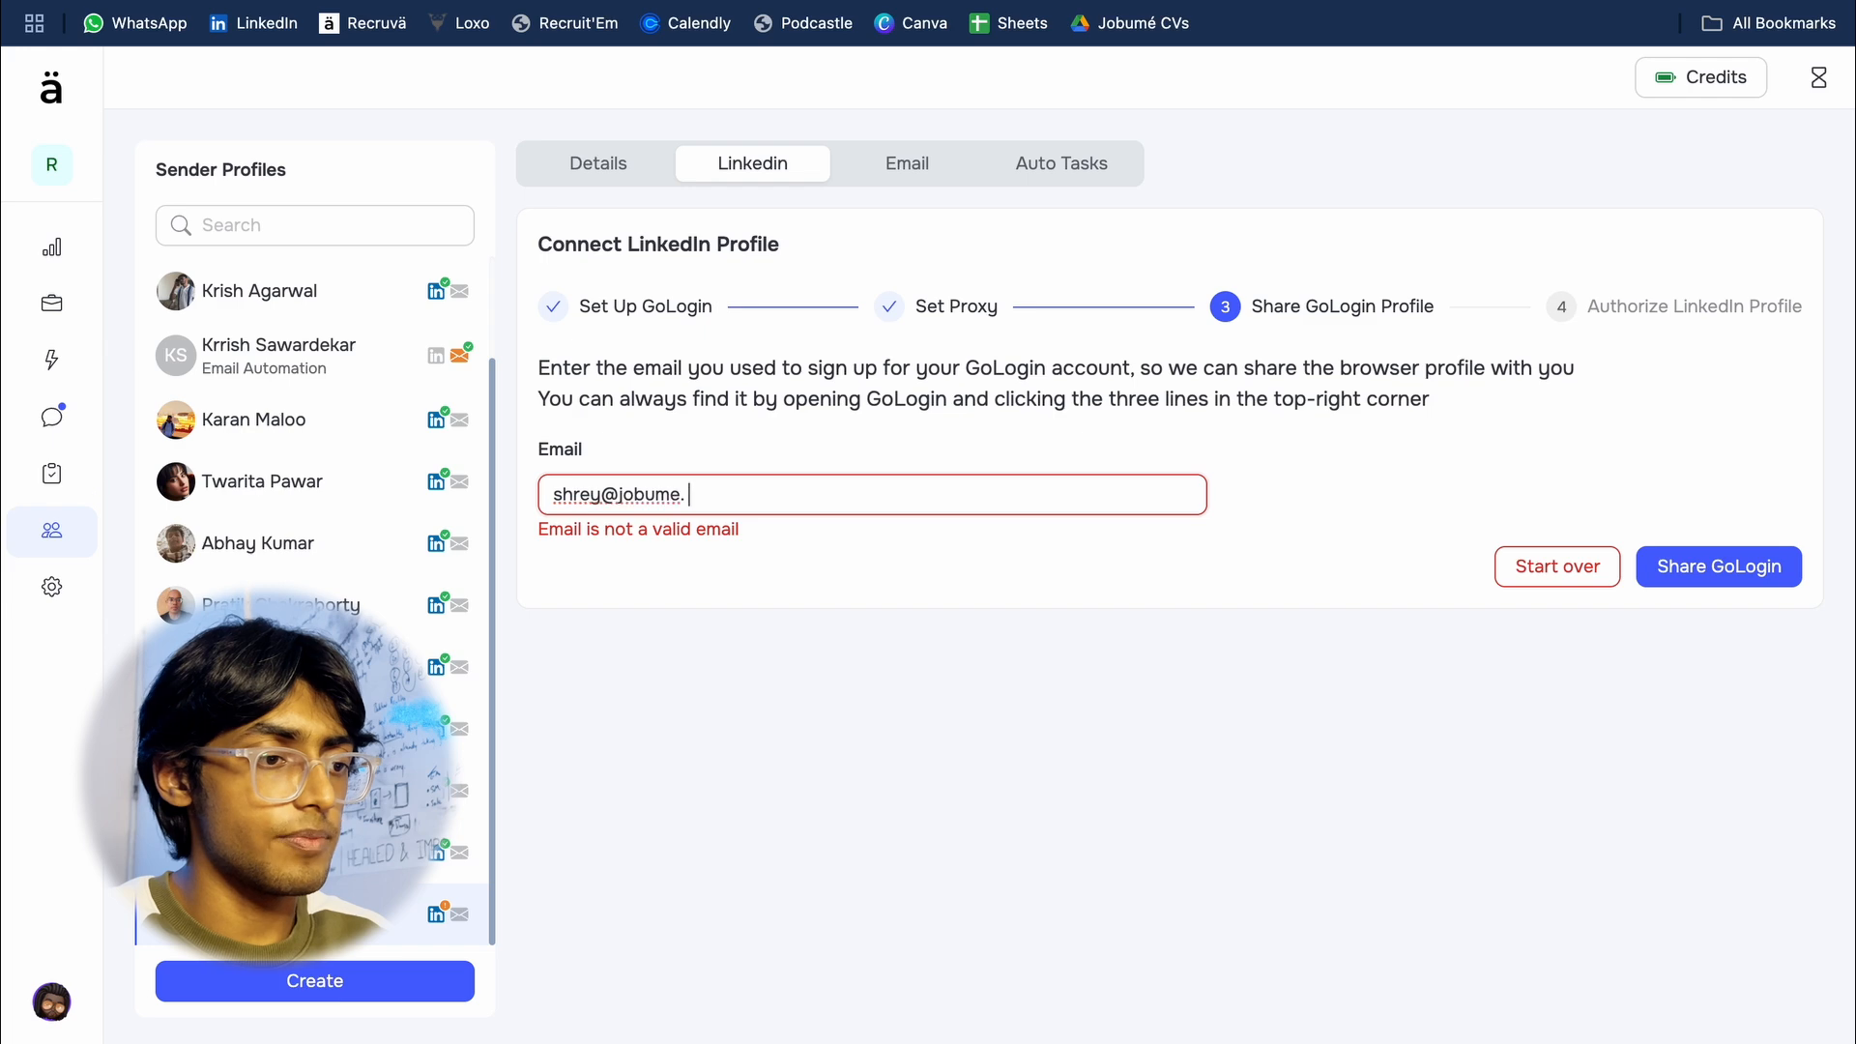
{"action": "left_click", "coordinate": [1173, 623]}
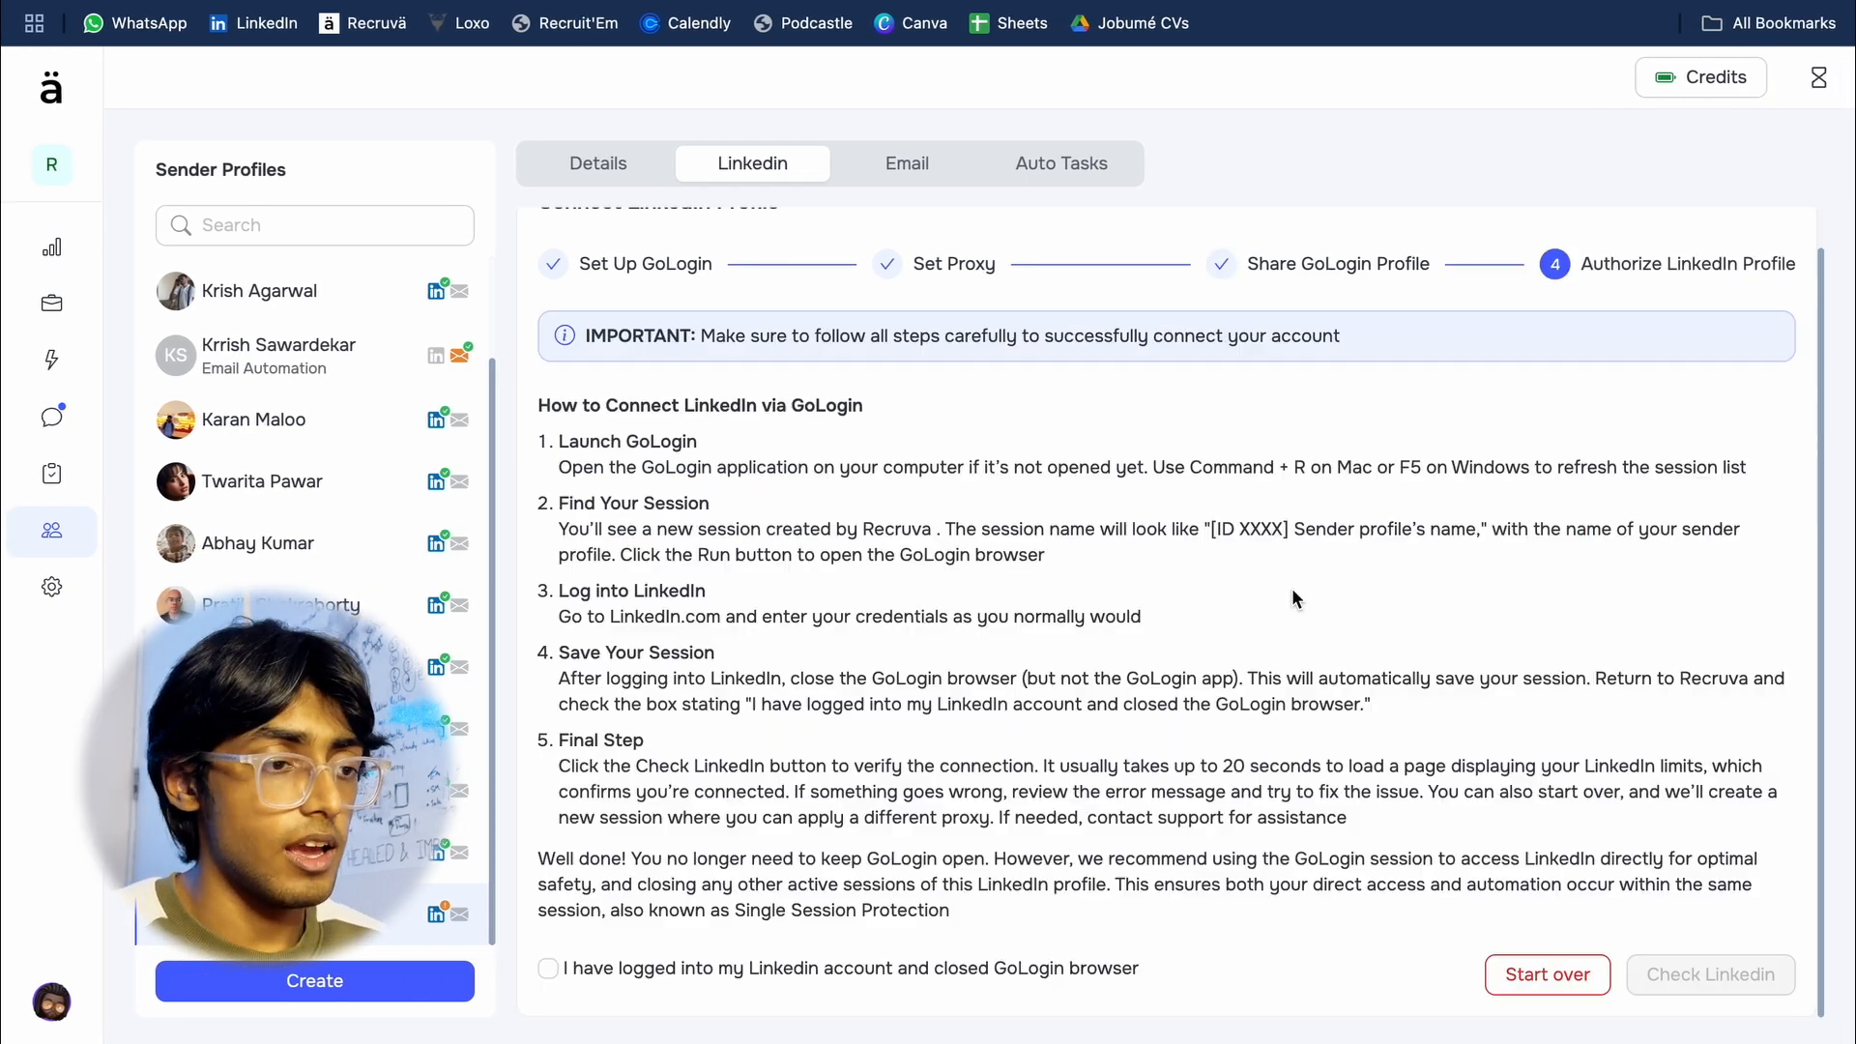
Step: Switch to GoLogin, refresh the session list, run the new session and open the LinkedIn feed in its browser
{"action": "key", "text": "ctrl+Left"}
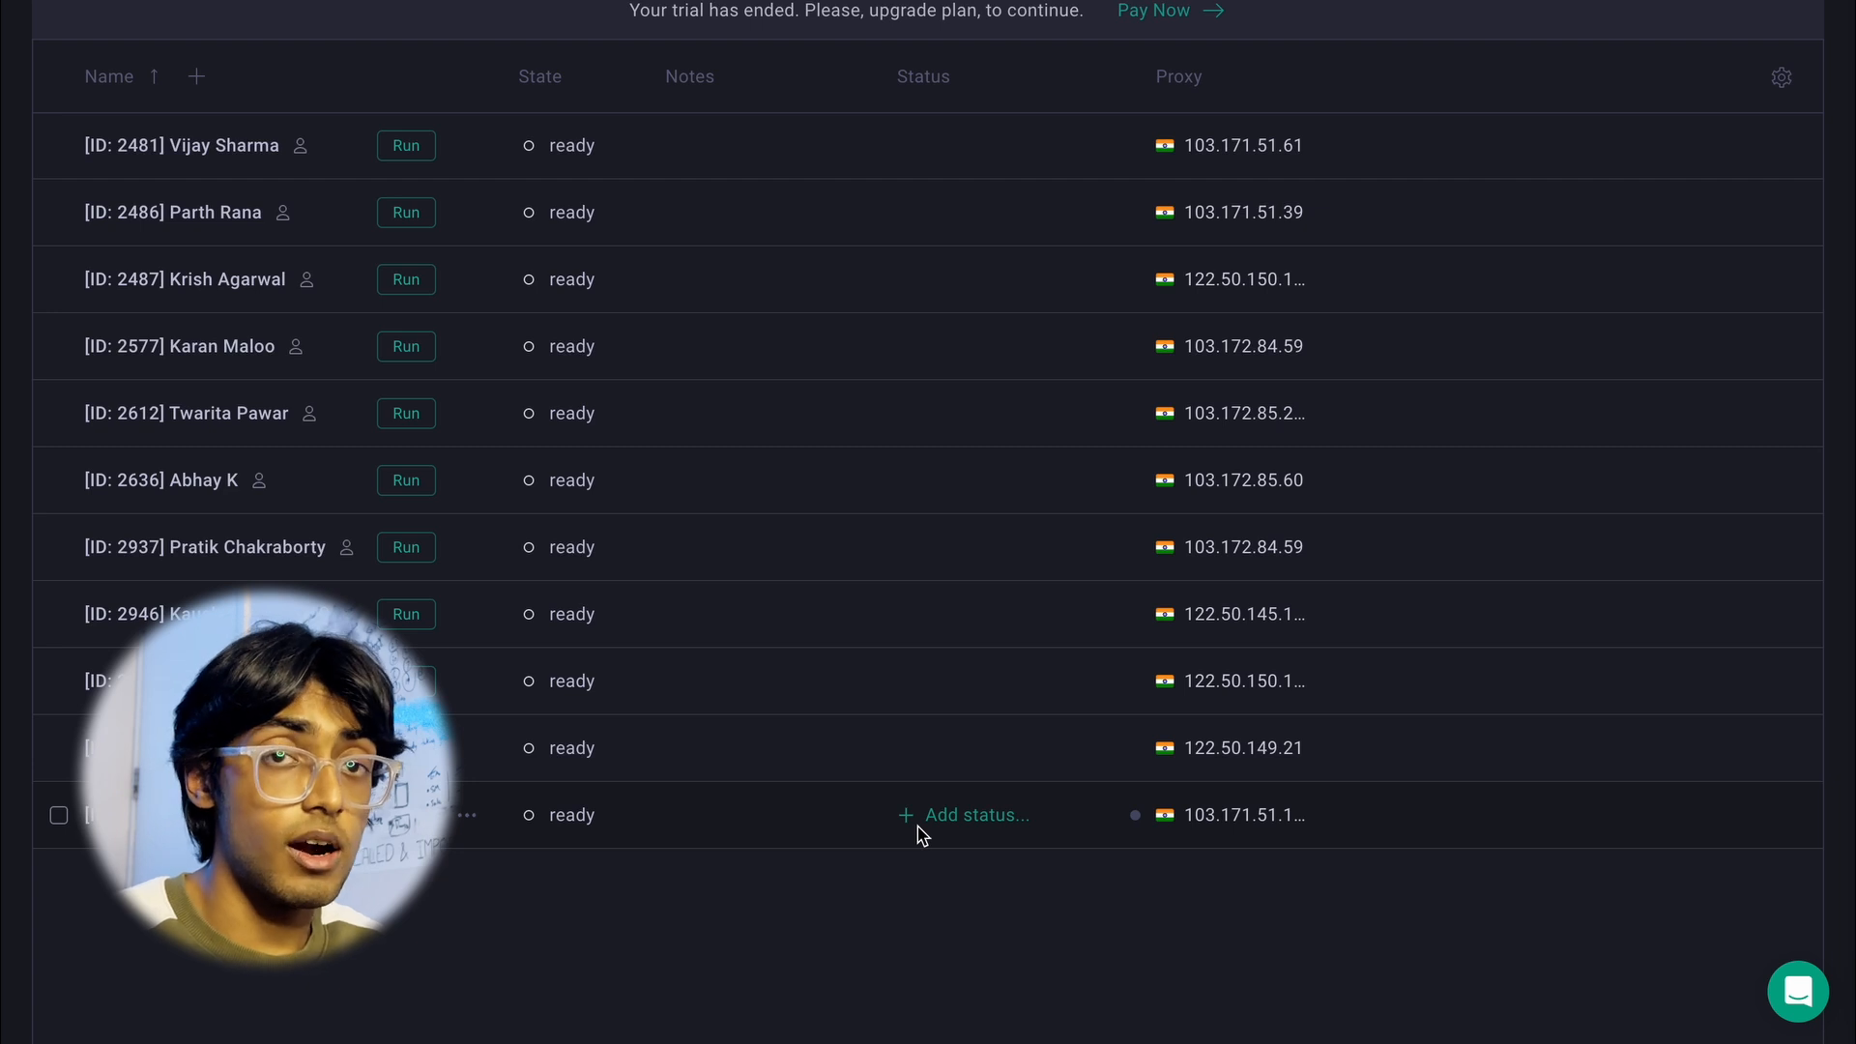
{"action": "key", "text": "super+r"}
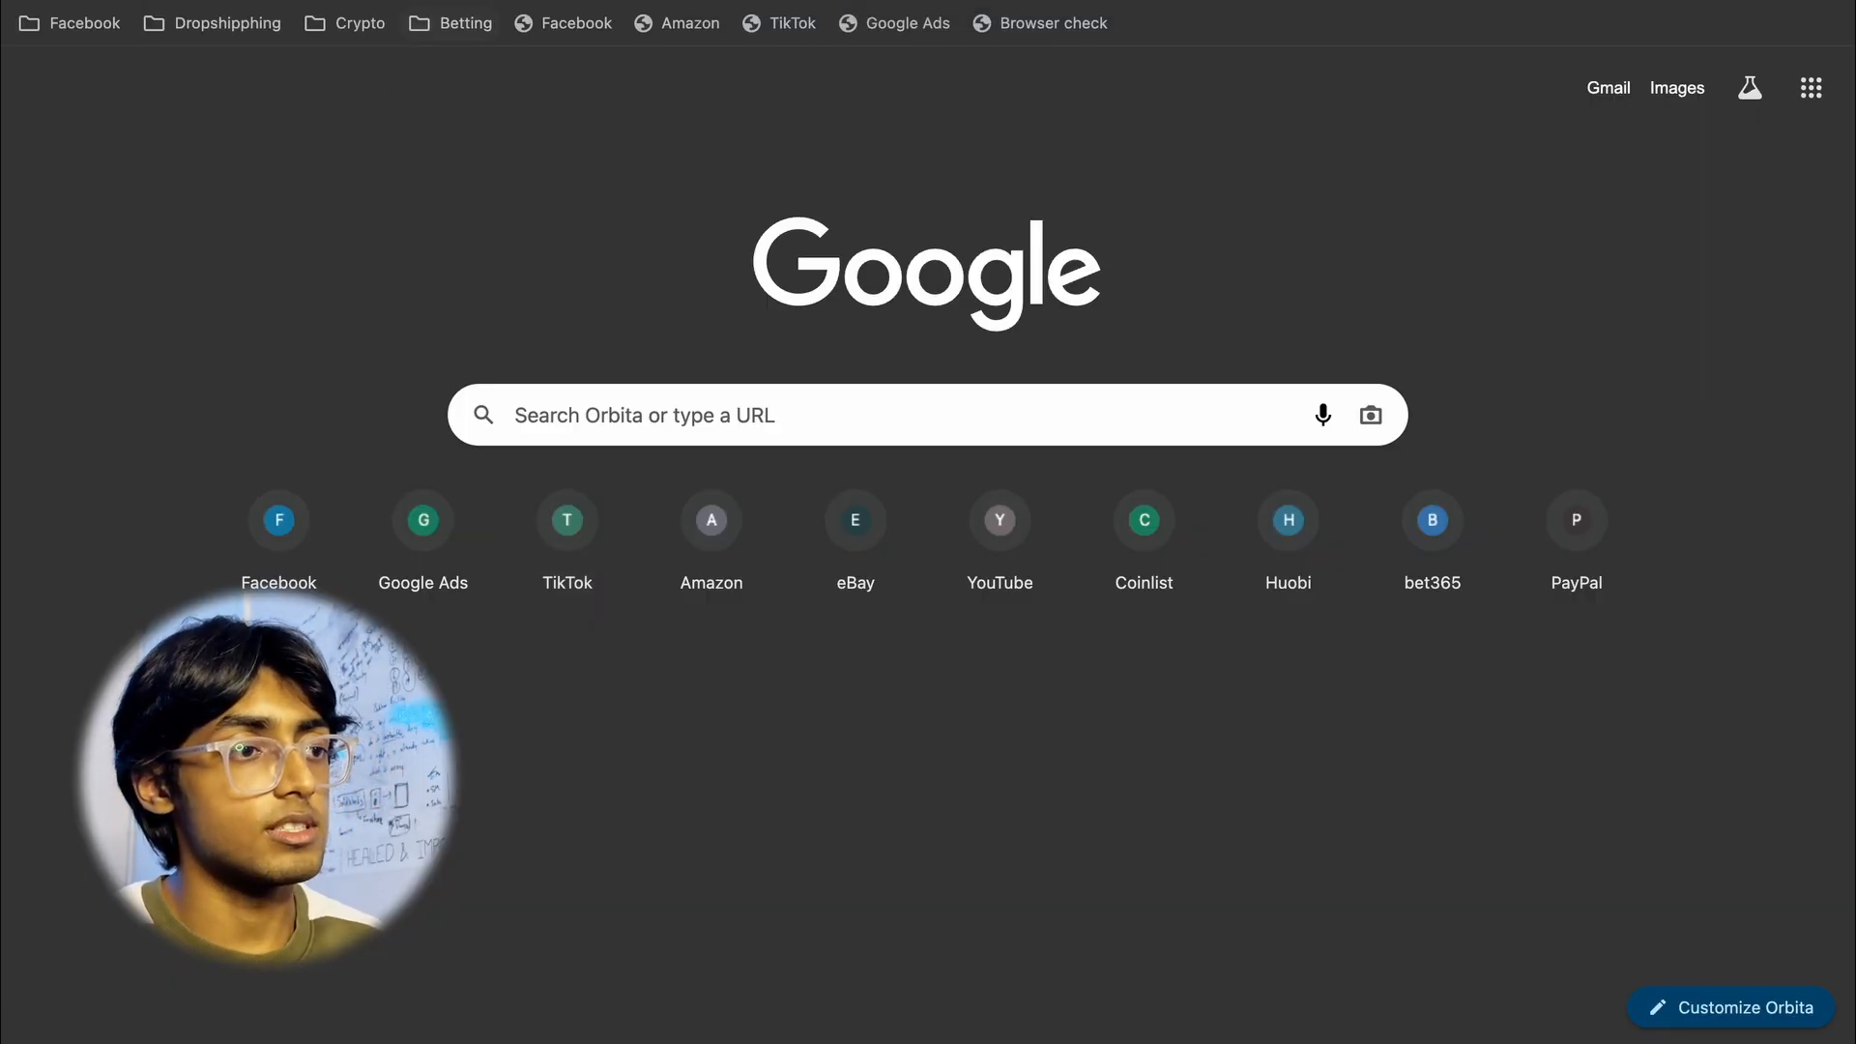
{"action": "key", "text": "super+l"}
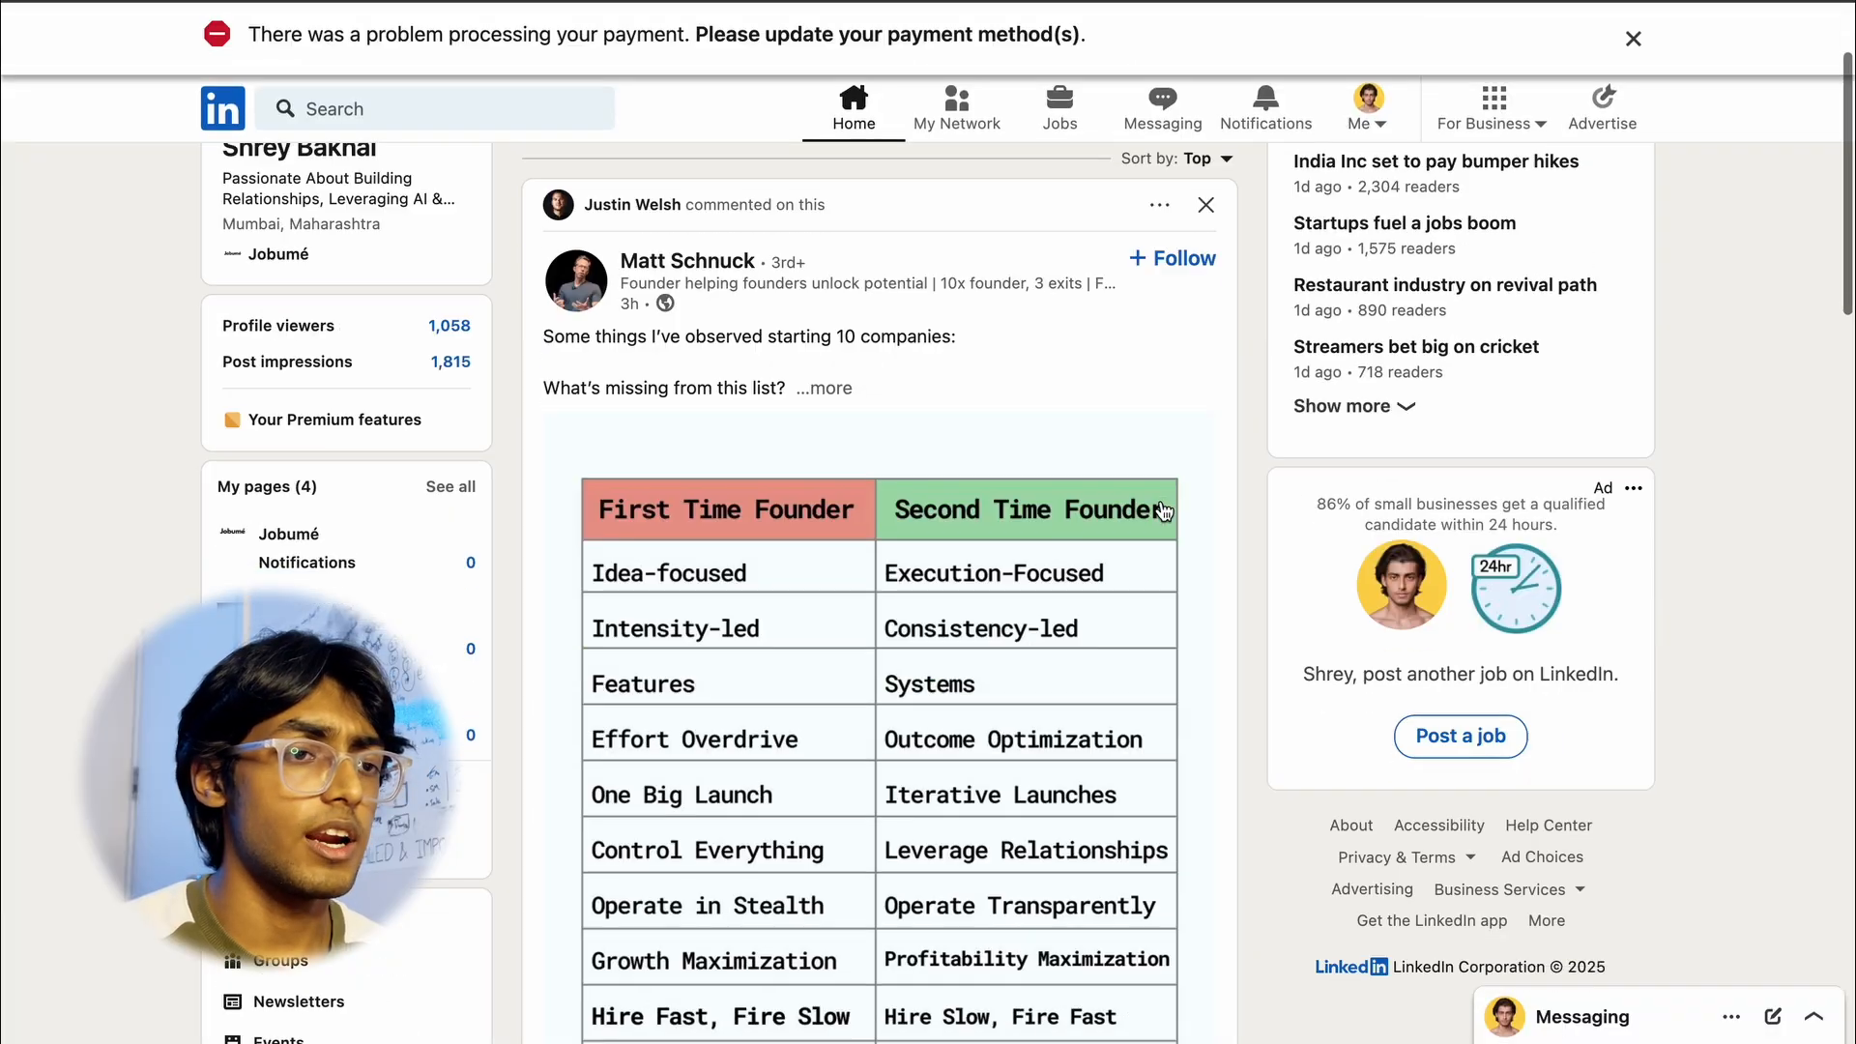
{"action": "scroll", "coordinate": [1163, 511], "scroll_direction": "down", "scroll_amount": 6}
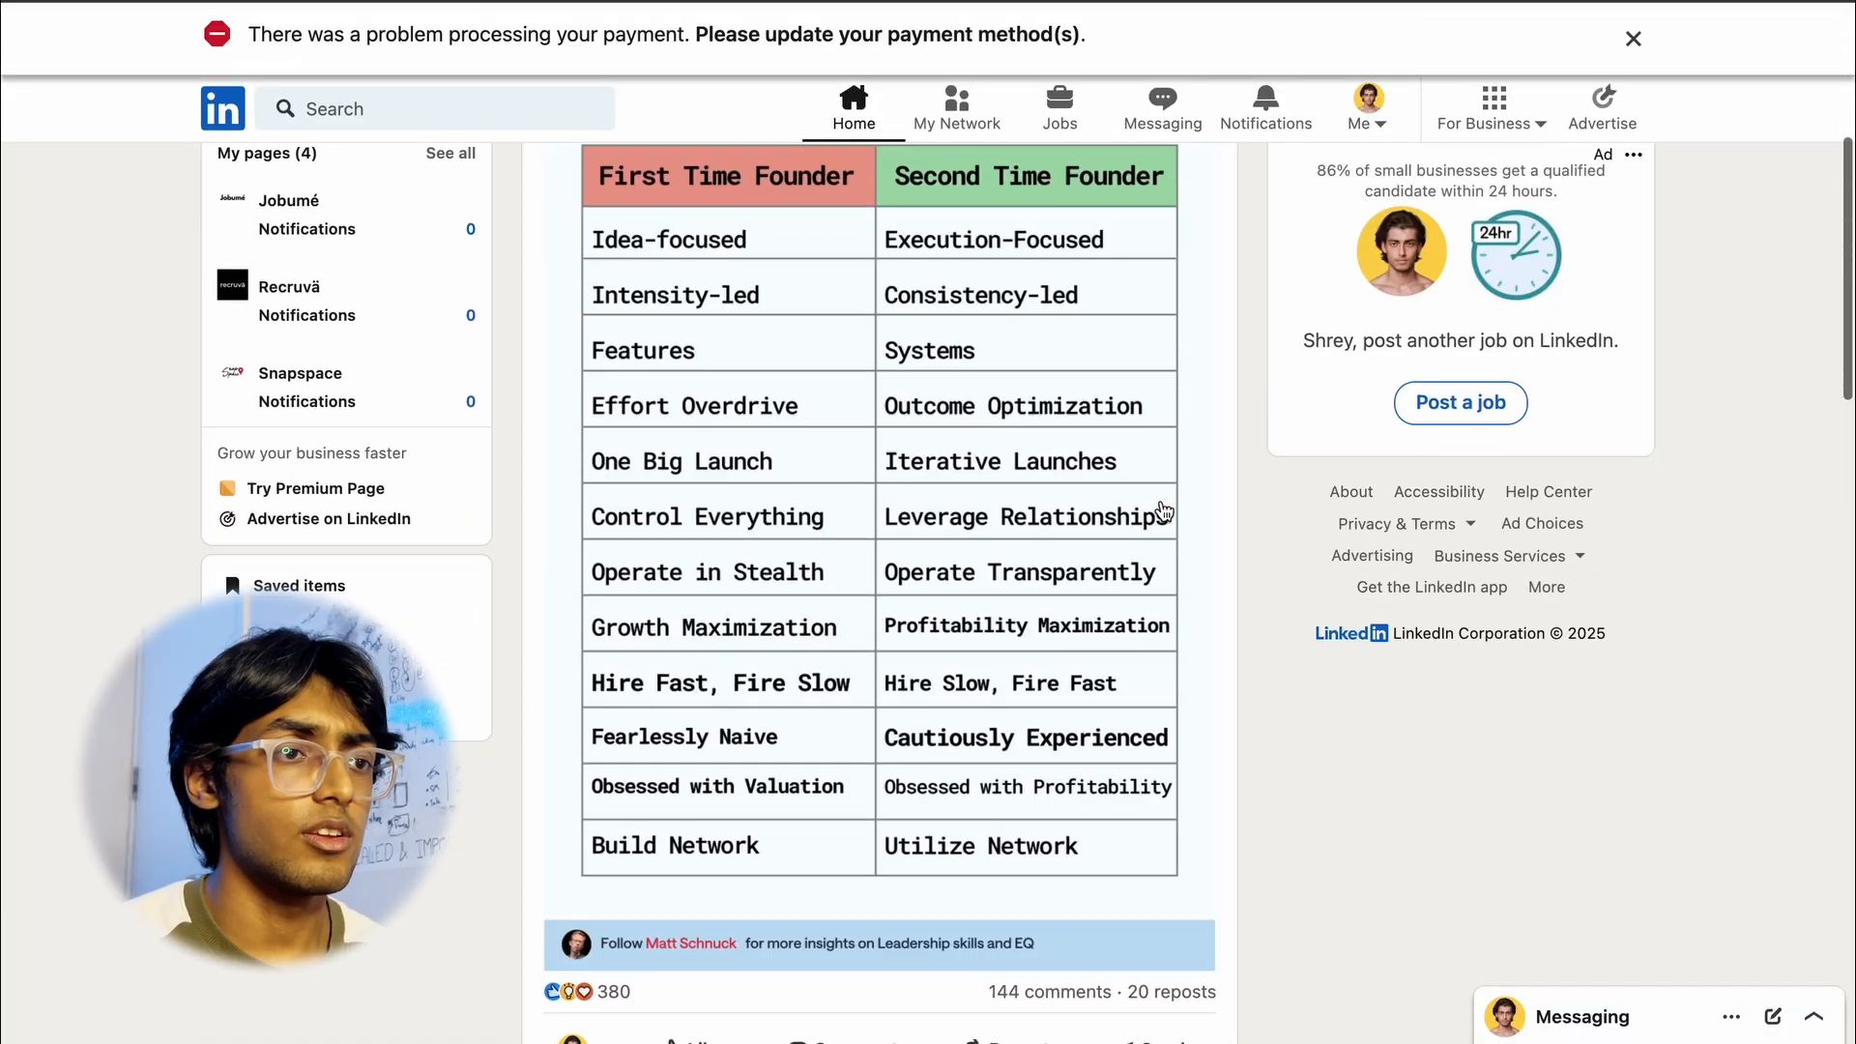
{"action": "scroll", "coordinate": [1242, 197], "scroll_direction": "up", "scroll_amount": 5}
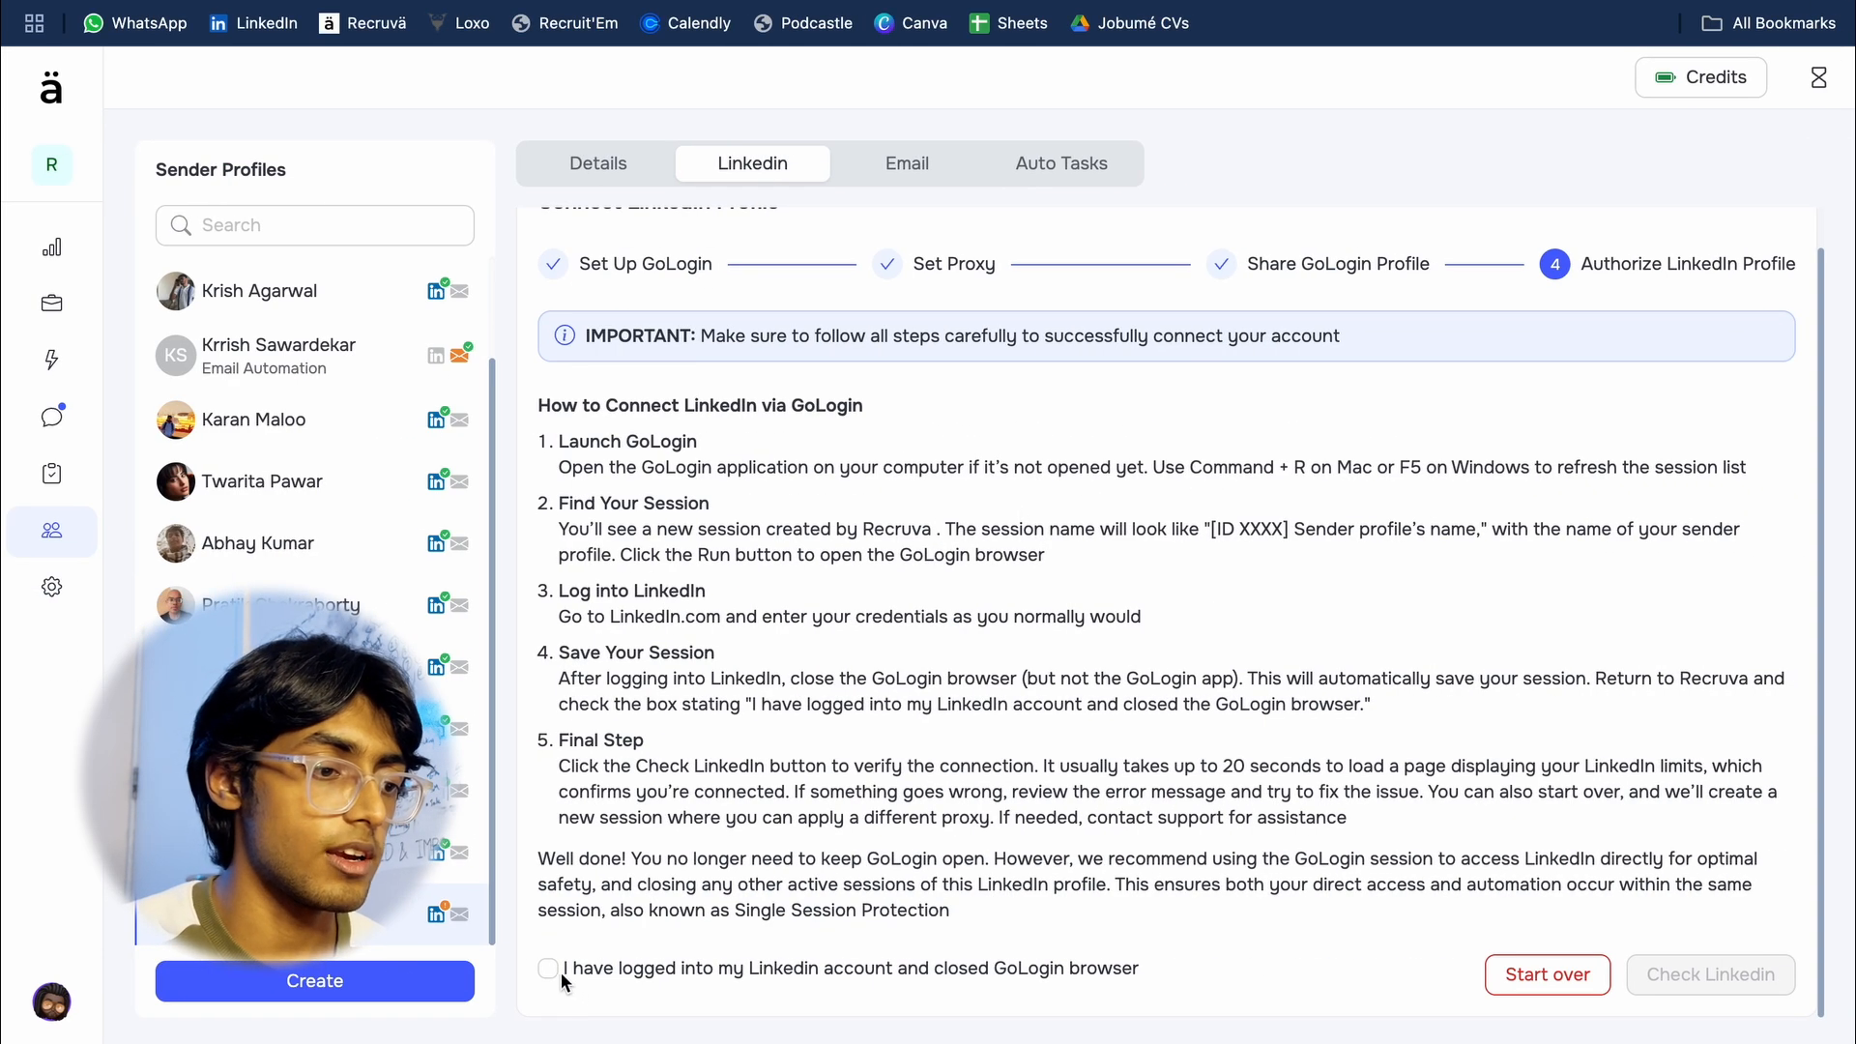
Step: Confirm in Recruva that LinkedIn is logged in and the GoLogin browser closed, and run the LinkedIn check
{"action": "left_click", "coordinate": [559, 970]}
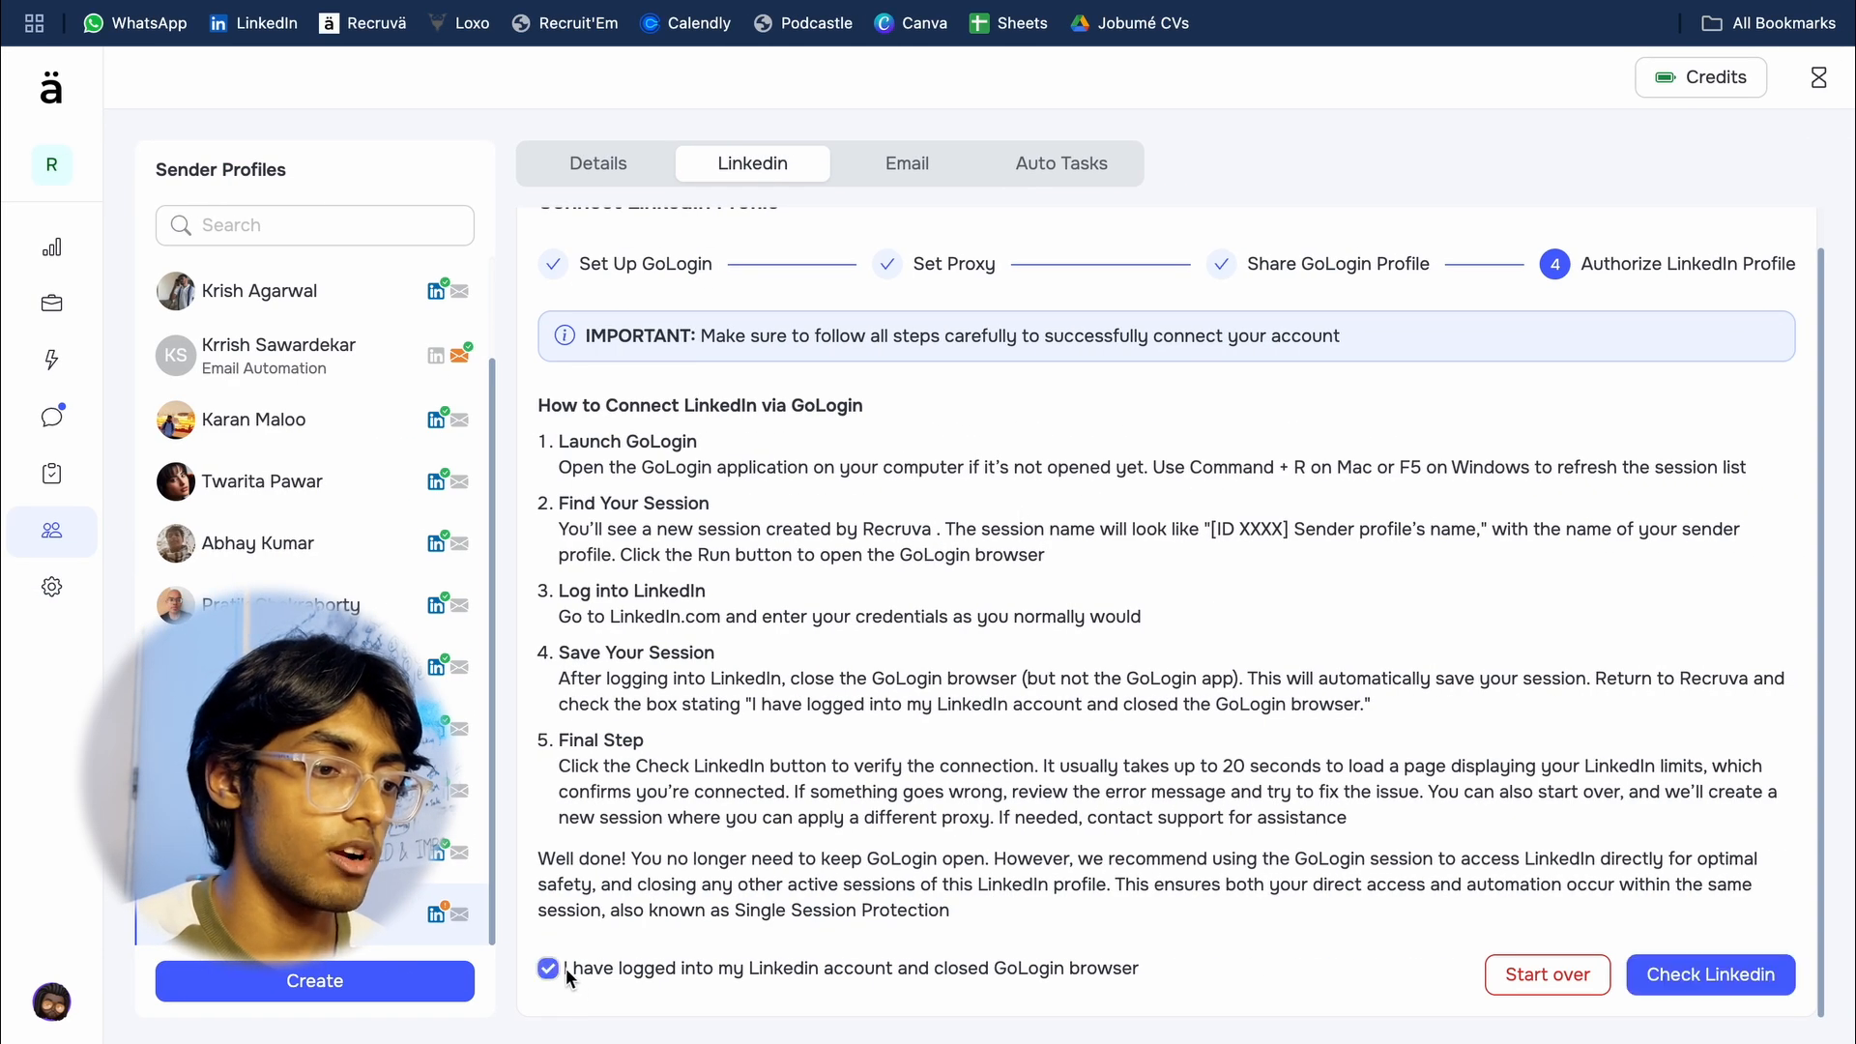
{"action": "left_click", "coordinate": [1691, 990]}
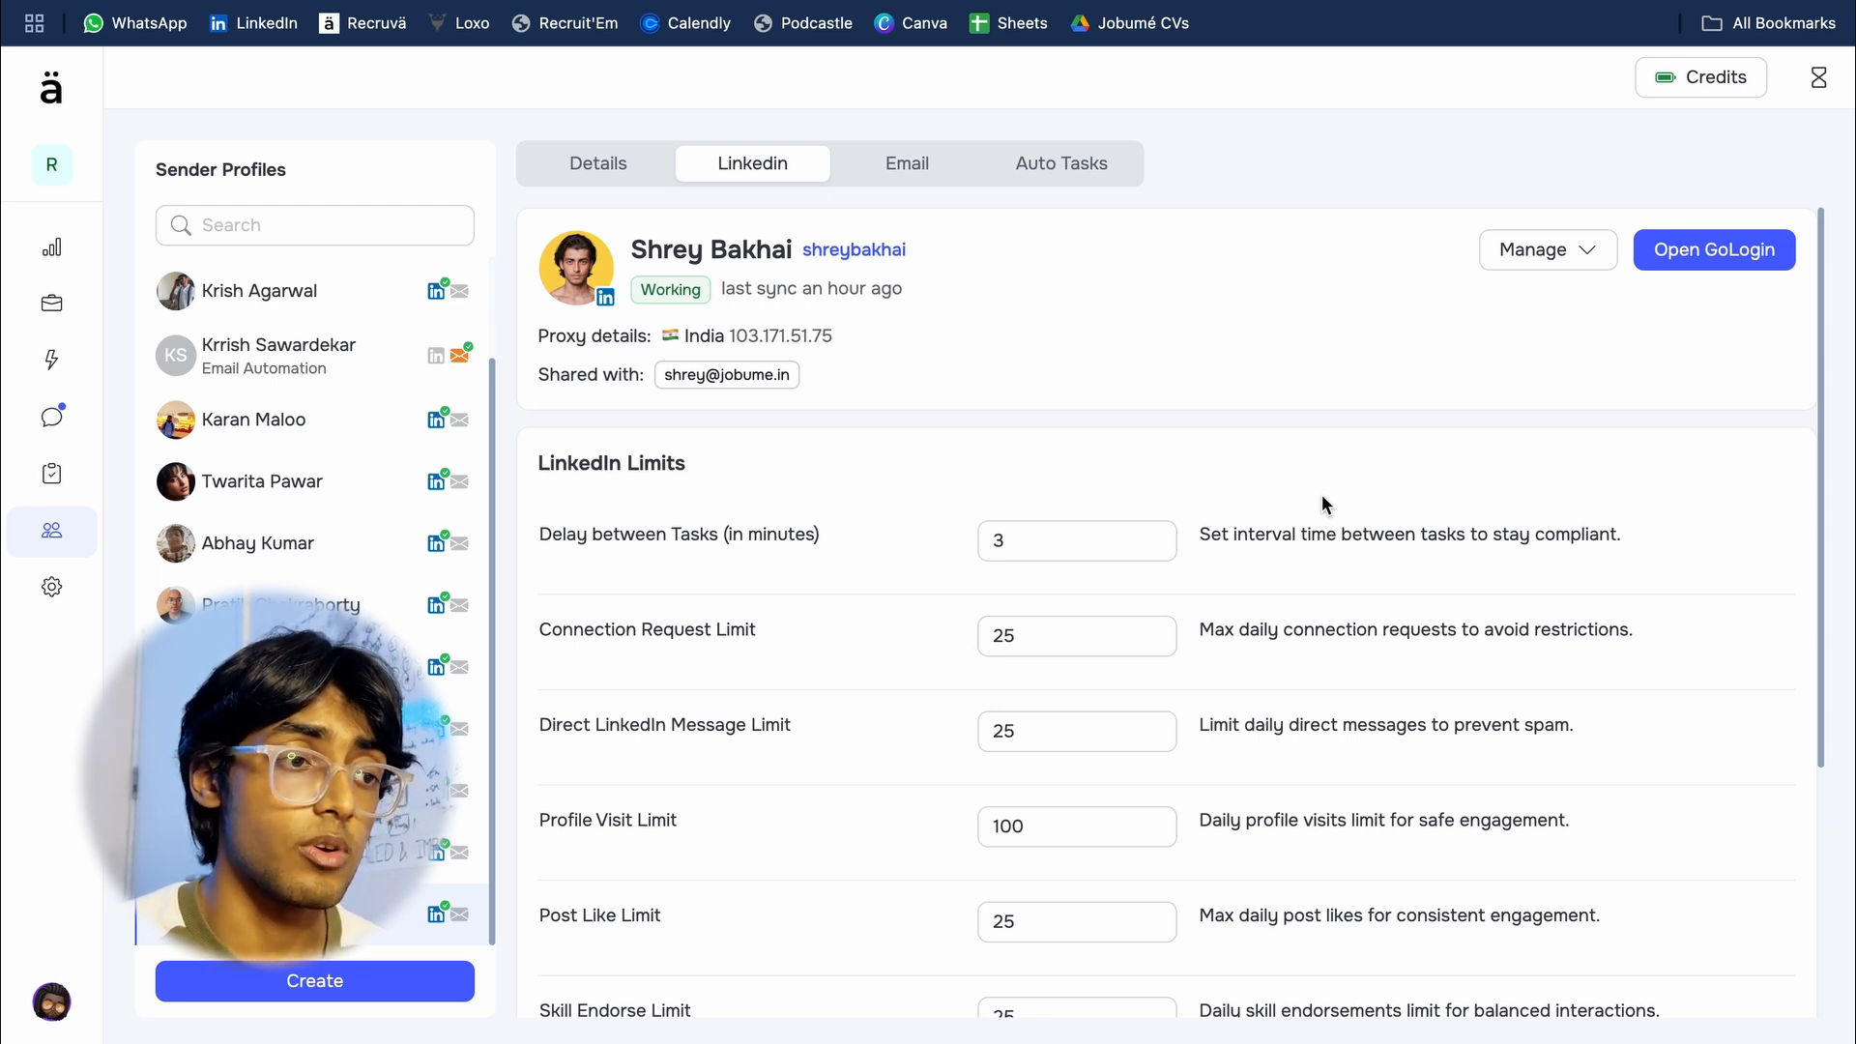
{"action": "scroll", "coordinate": [410, 621], "scroll_direction": "up", "scroll_amount": 1}
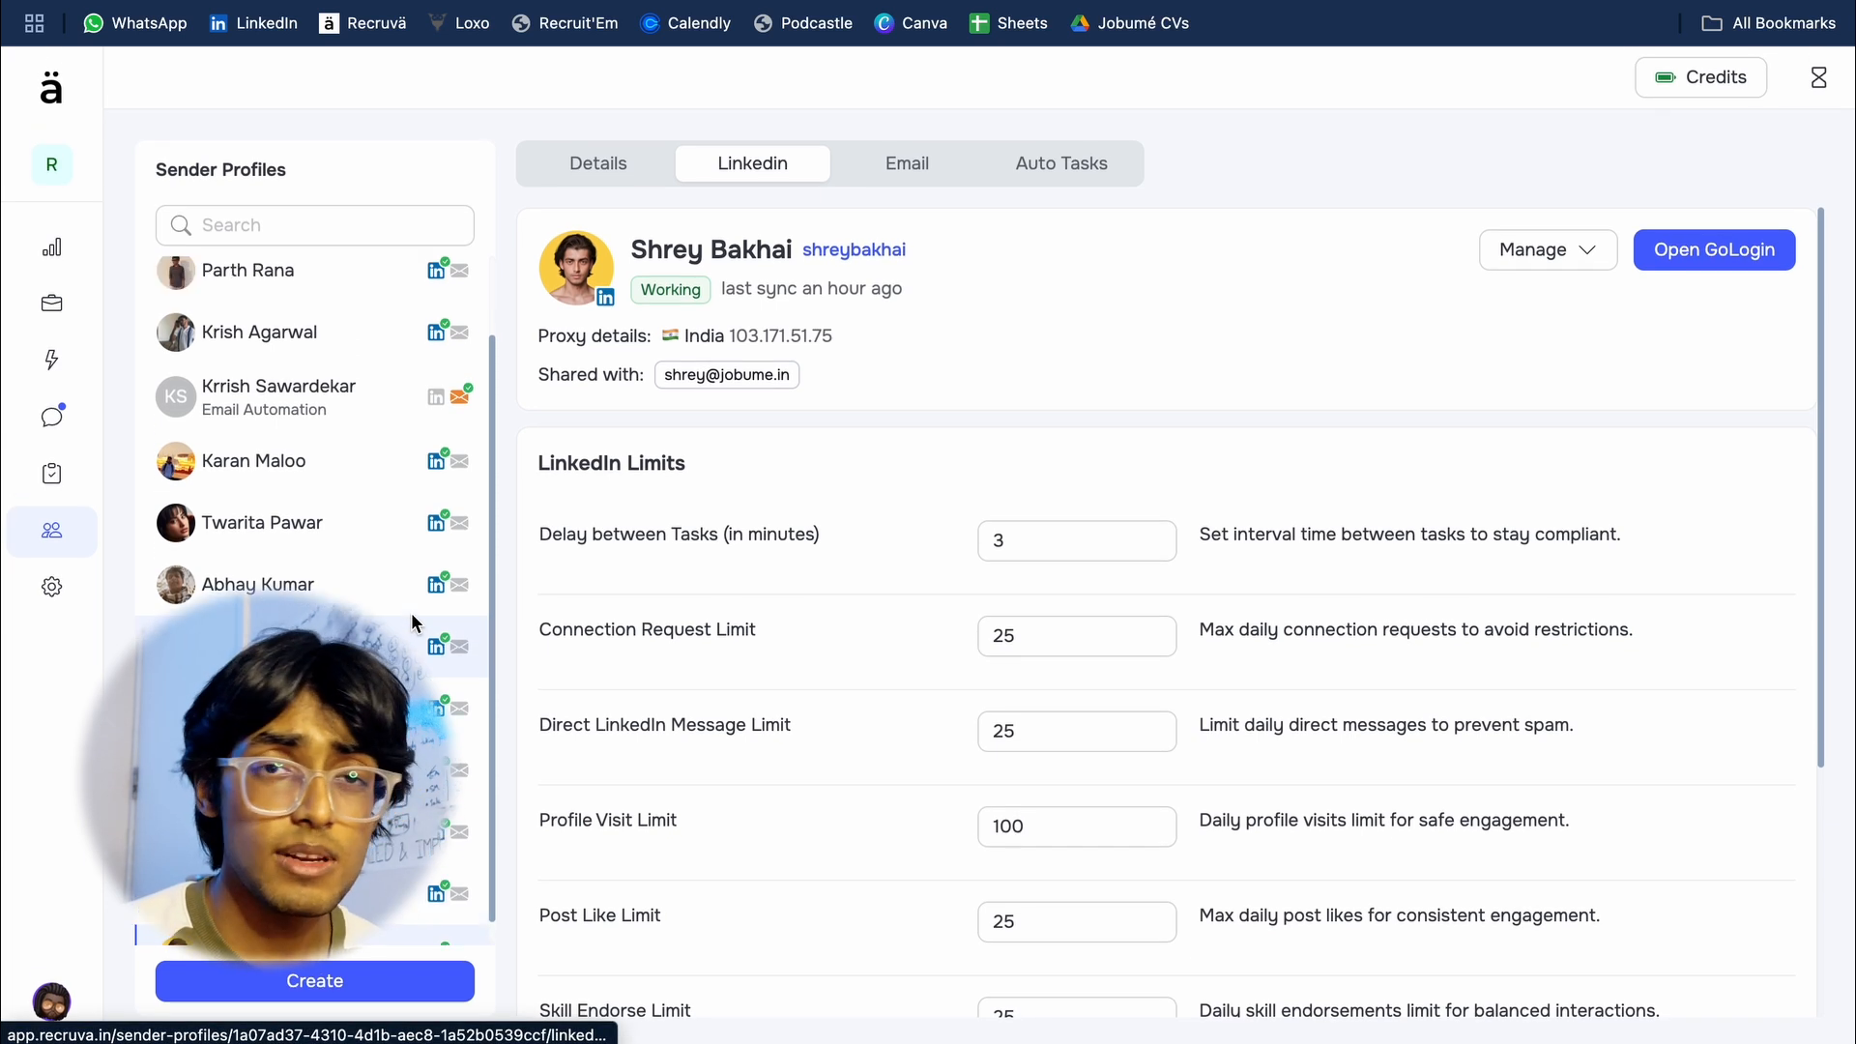
{"action": "scroll", "coordinate": [412, 622], "scroll_direction": "up", "scroll_amount": 2}
{"action": "scroll", "coordinate": [412, 622], "scroll_direction": "down", "scroll_amount": 3}
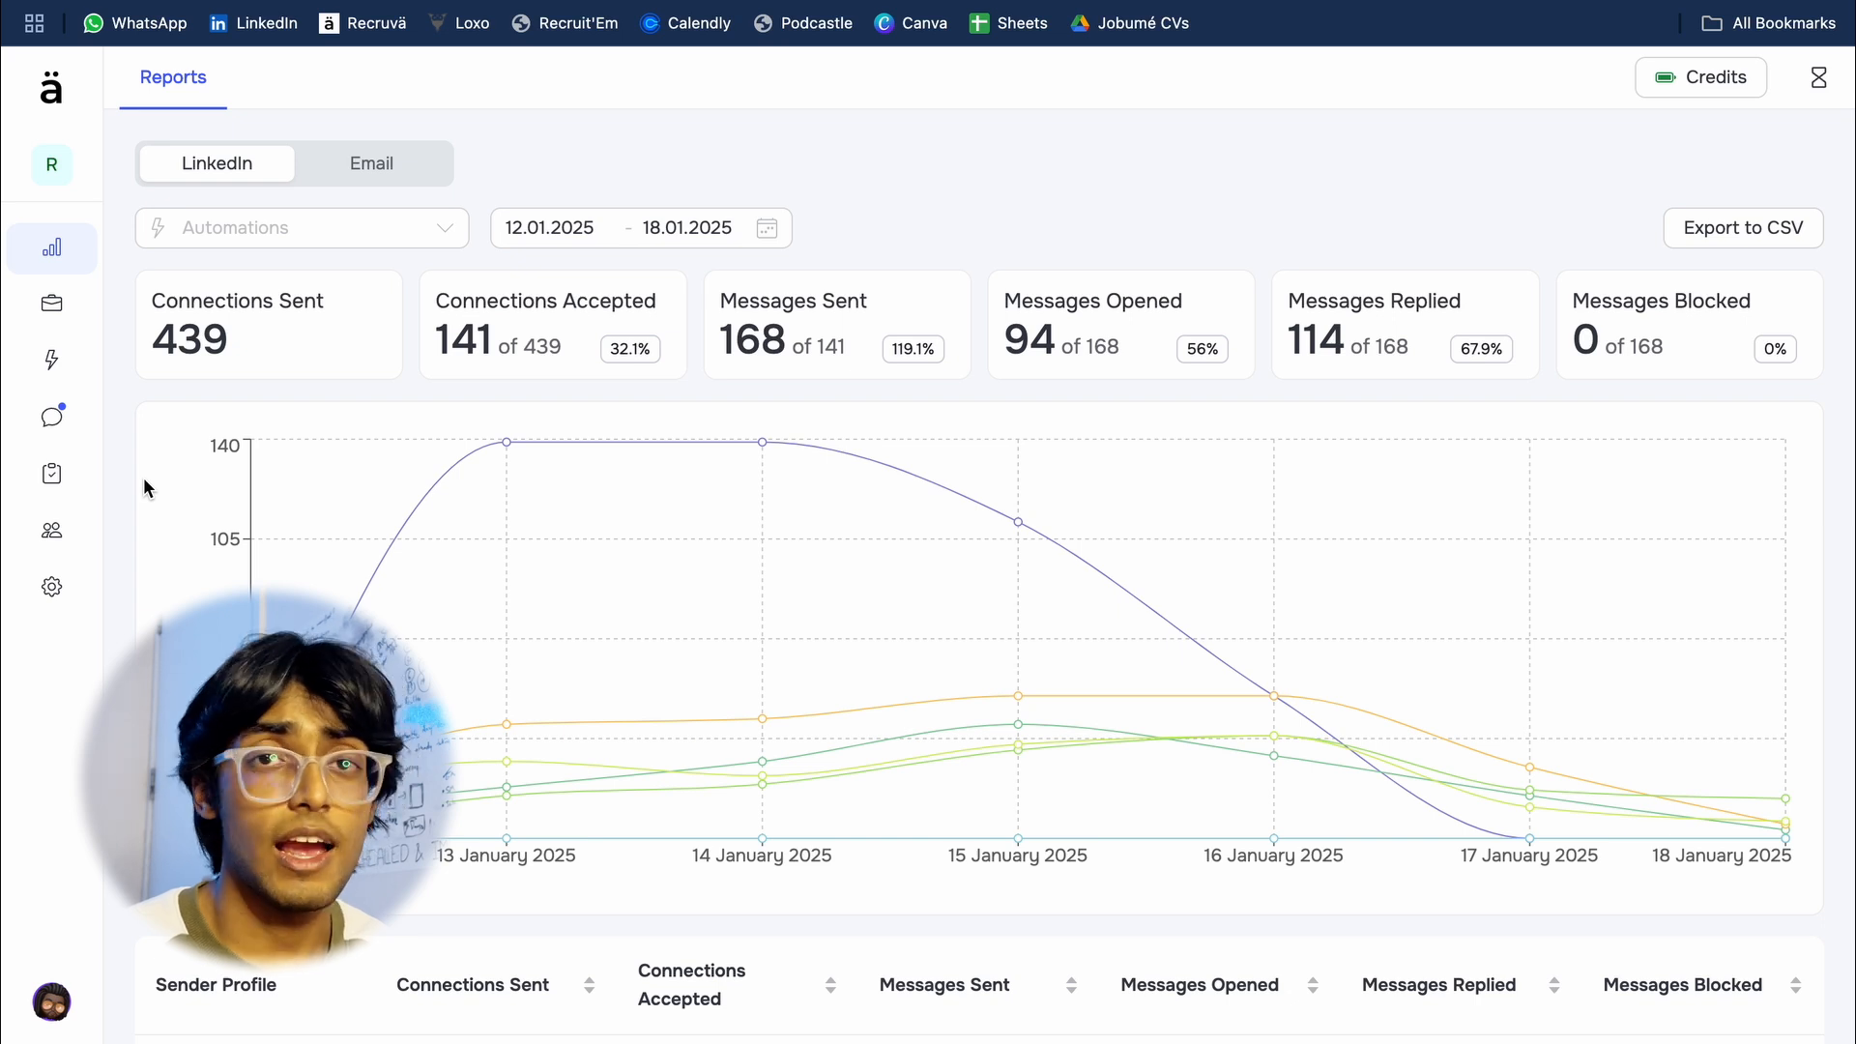
Step: Open the lead imports page and show the LinkedIn basic search import options
{"action": "mouse_move", "coordinate": [49, 304]}
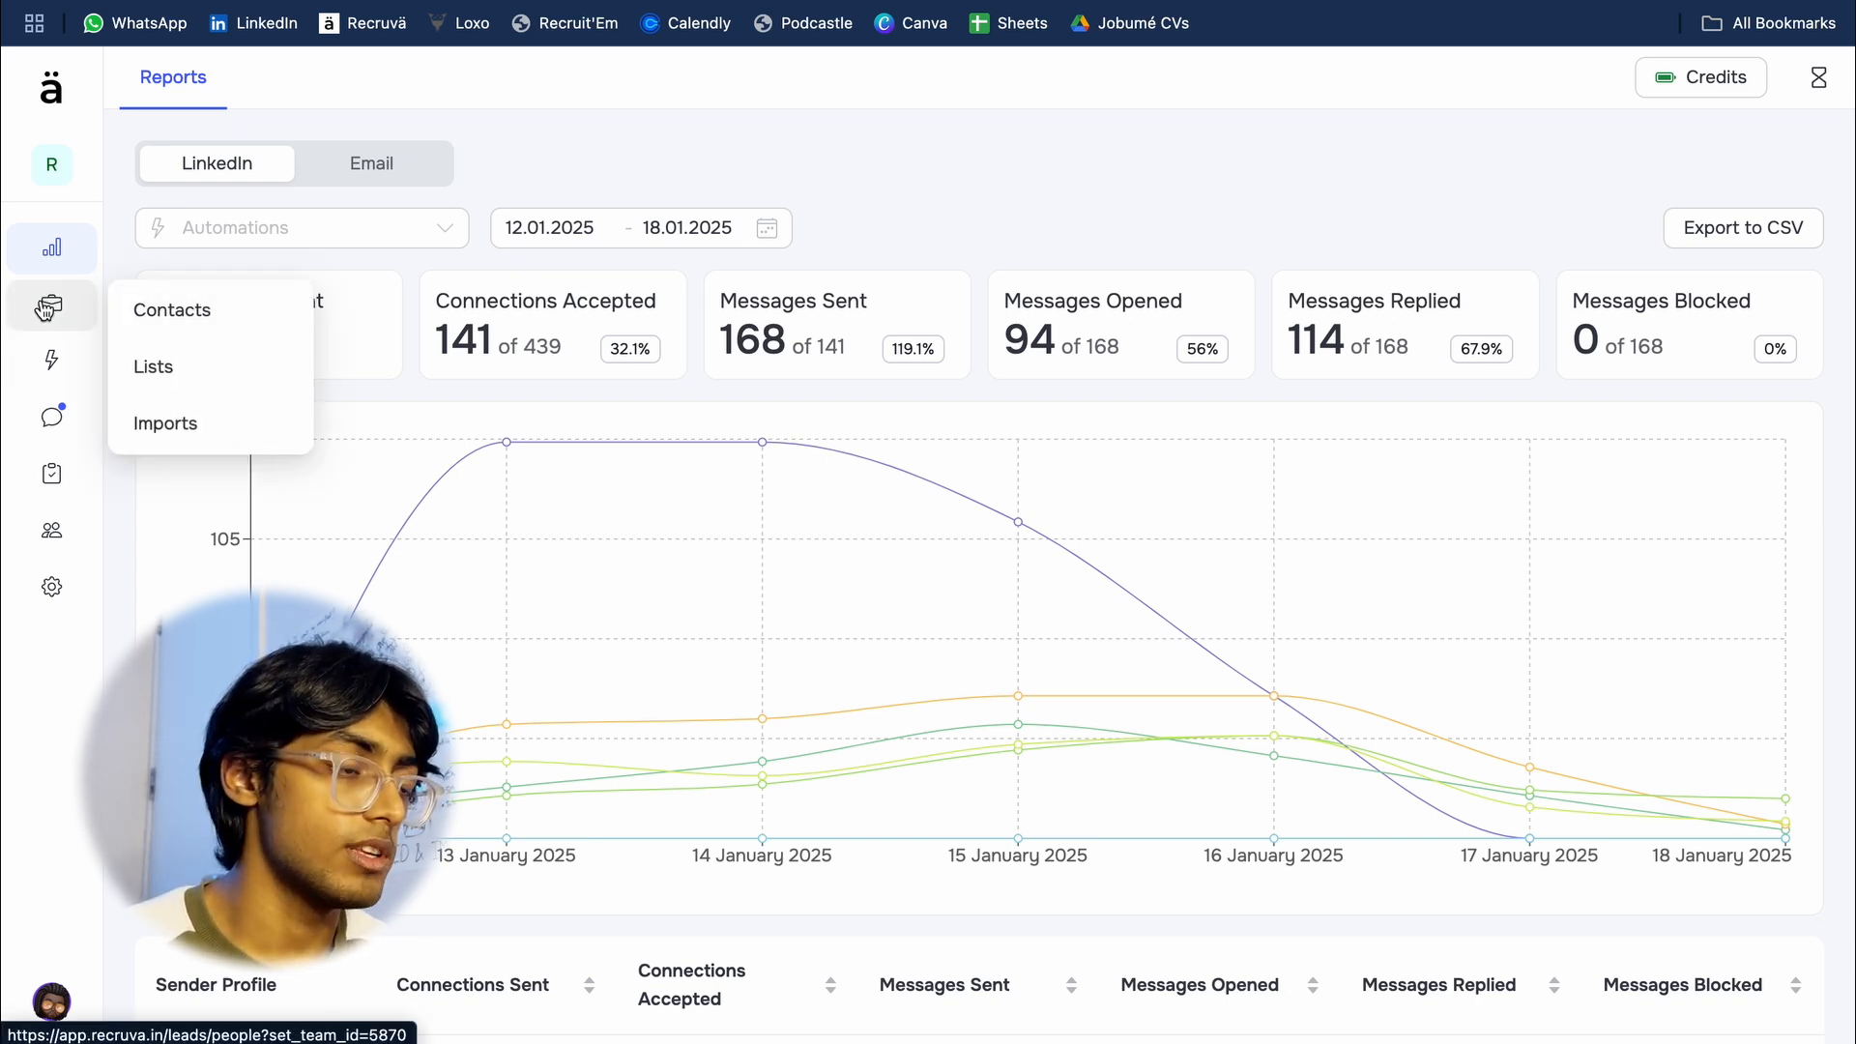
{"action": "left_click", "coordinate": [202, 419]}
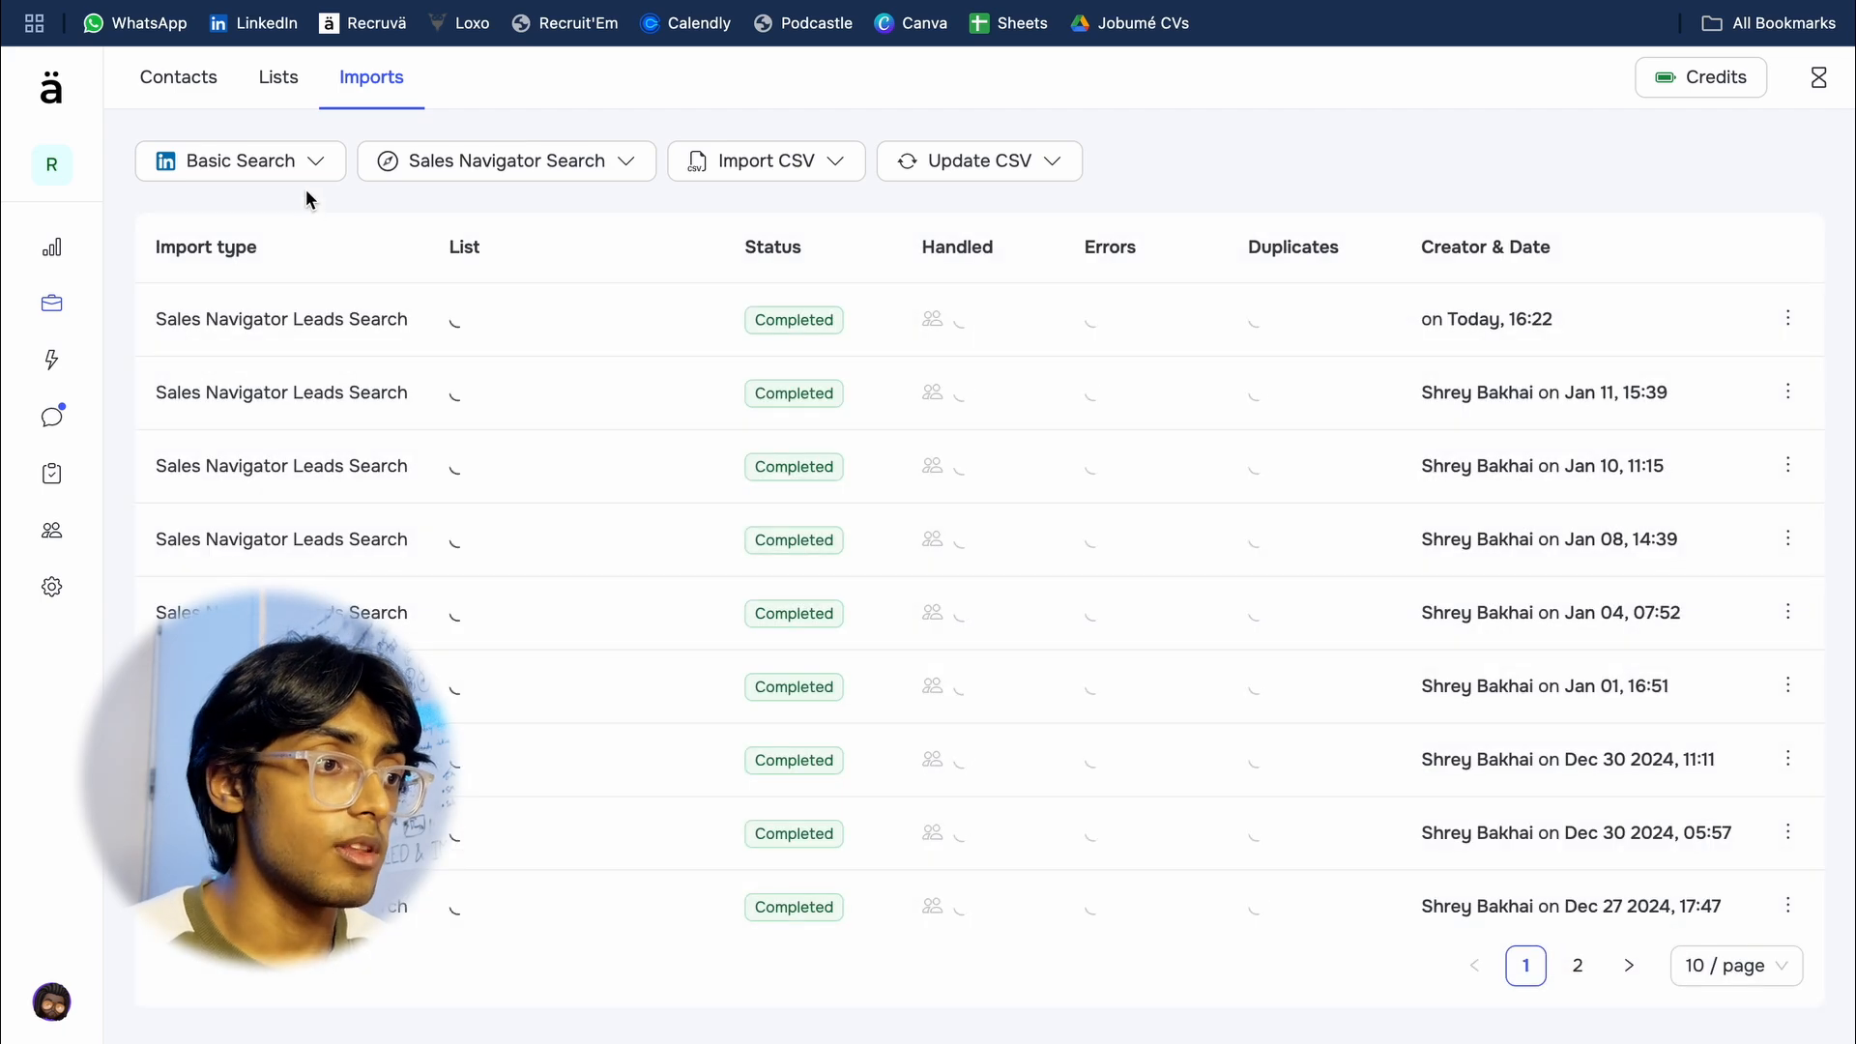
{"action": "left_click", "coordinate": [290, 163]}
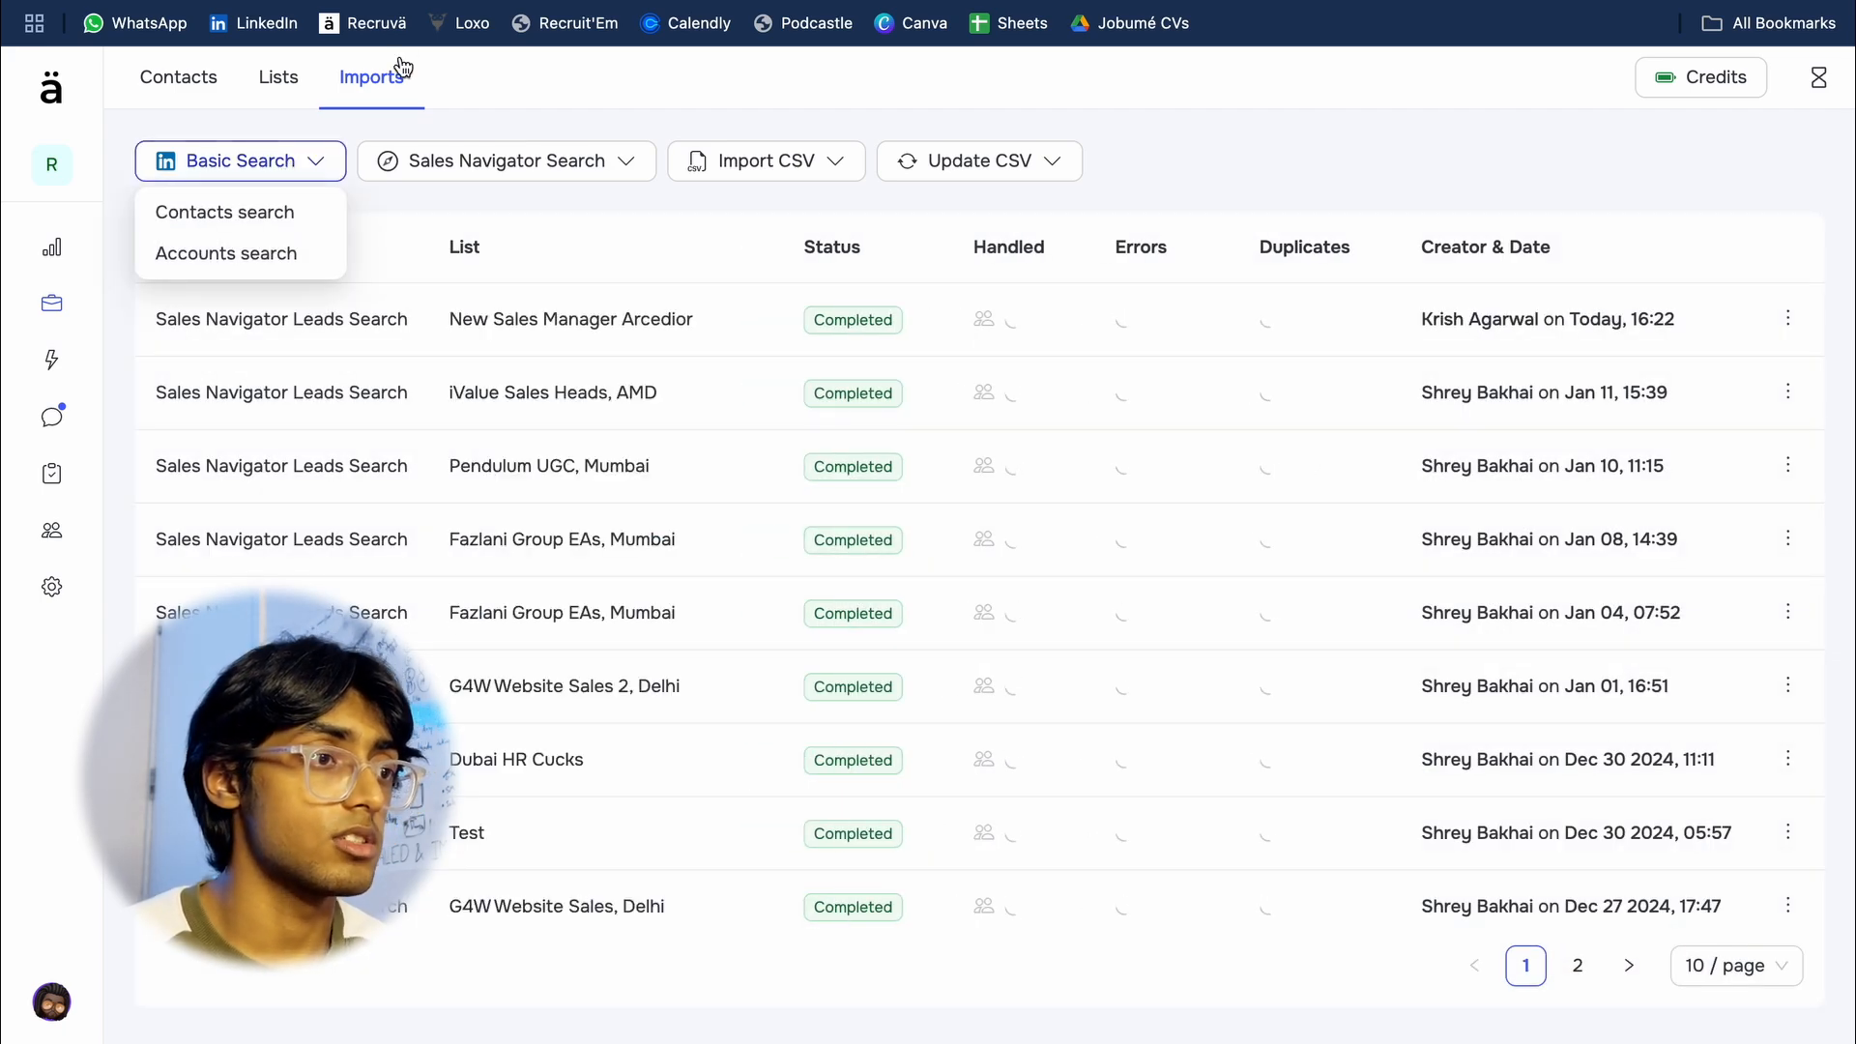
Step: Open LinkedIn in a new browser tab and dismiss the payment problem banner
{"action": "key", "text": "ctrl+t"}
{"action": "type", "text": "linkedin.com"}
{"action": "key", "text": "Return"}
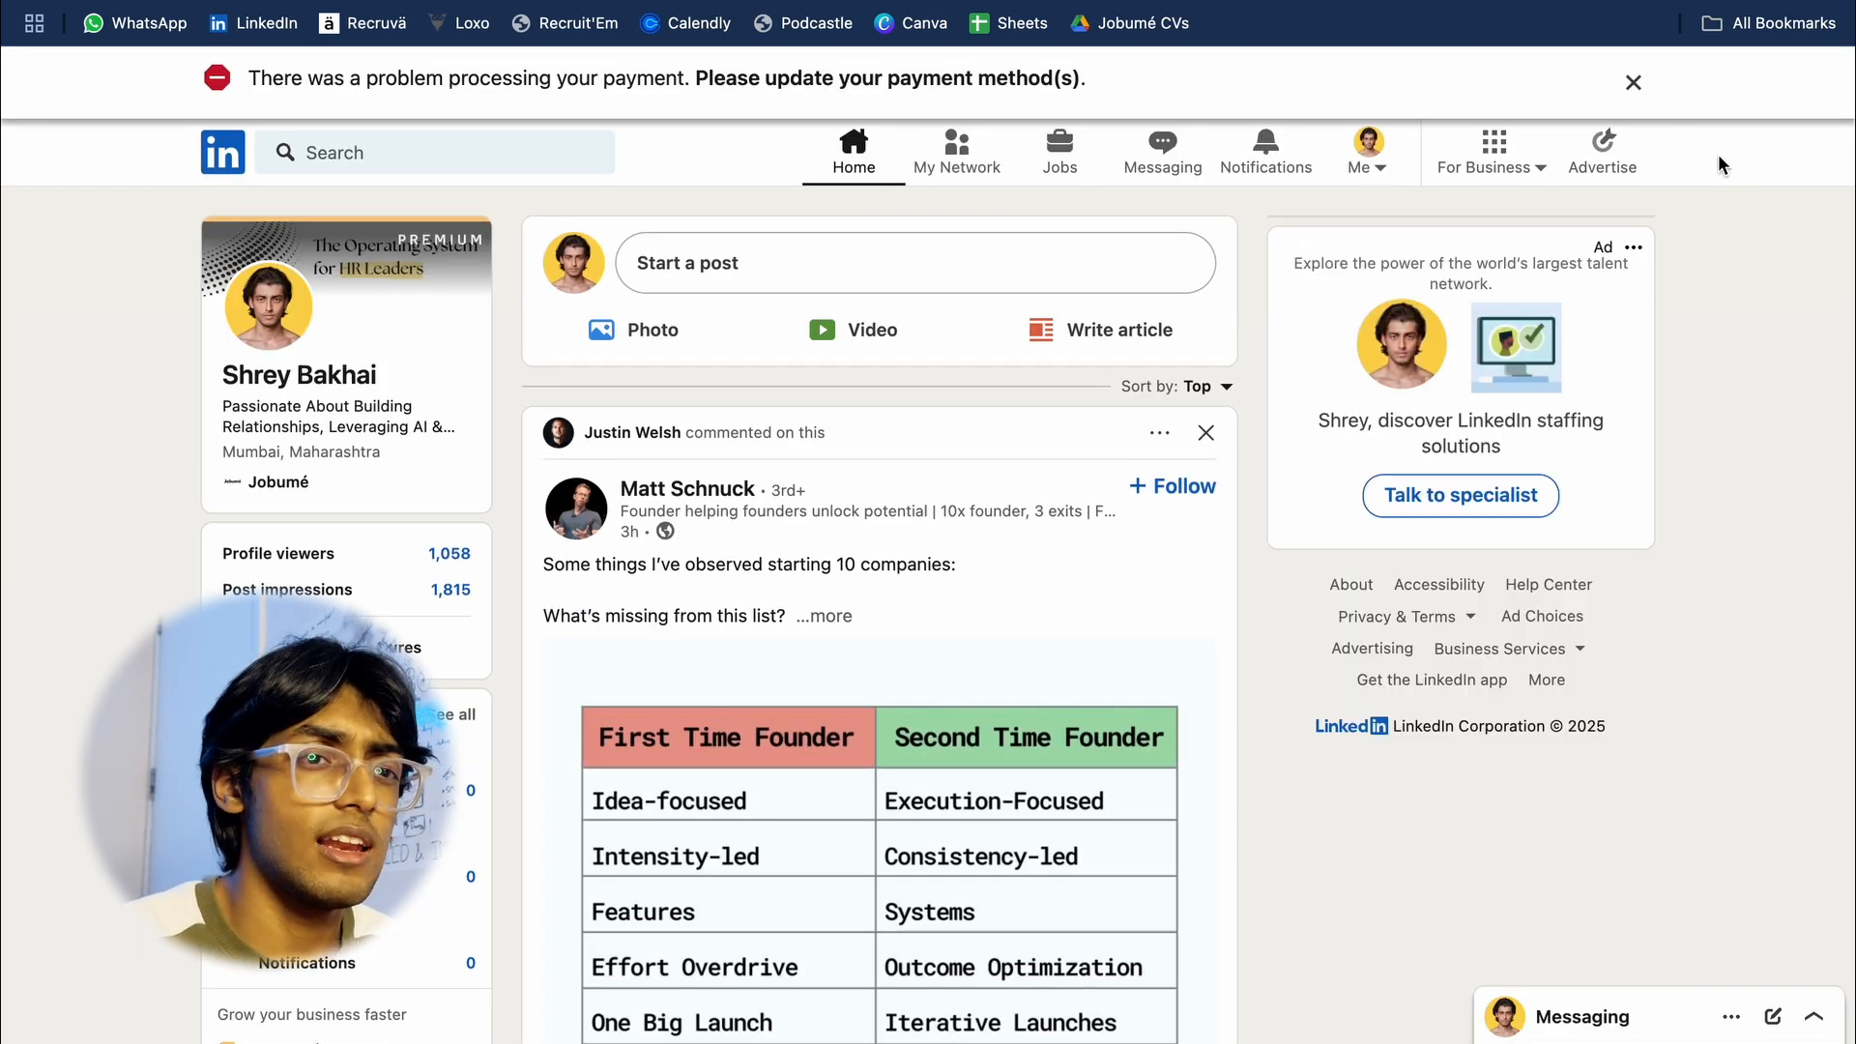
{"action": "left_click", "coordinate": [1634, 83]}
Step: Search LinkedIn for "Senior Java Developer" and restrict the results to people
{"action": "left_click", "coordinate": [522, 91]}
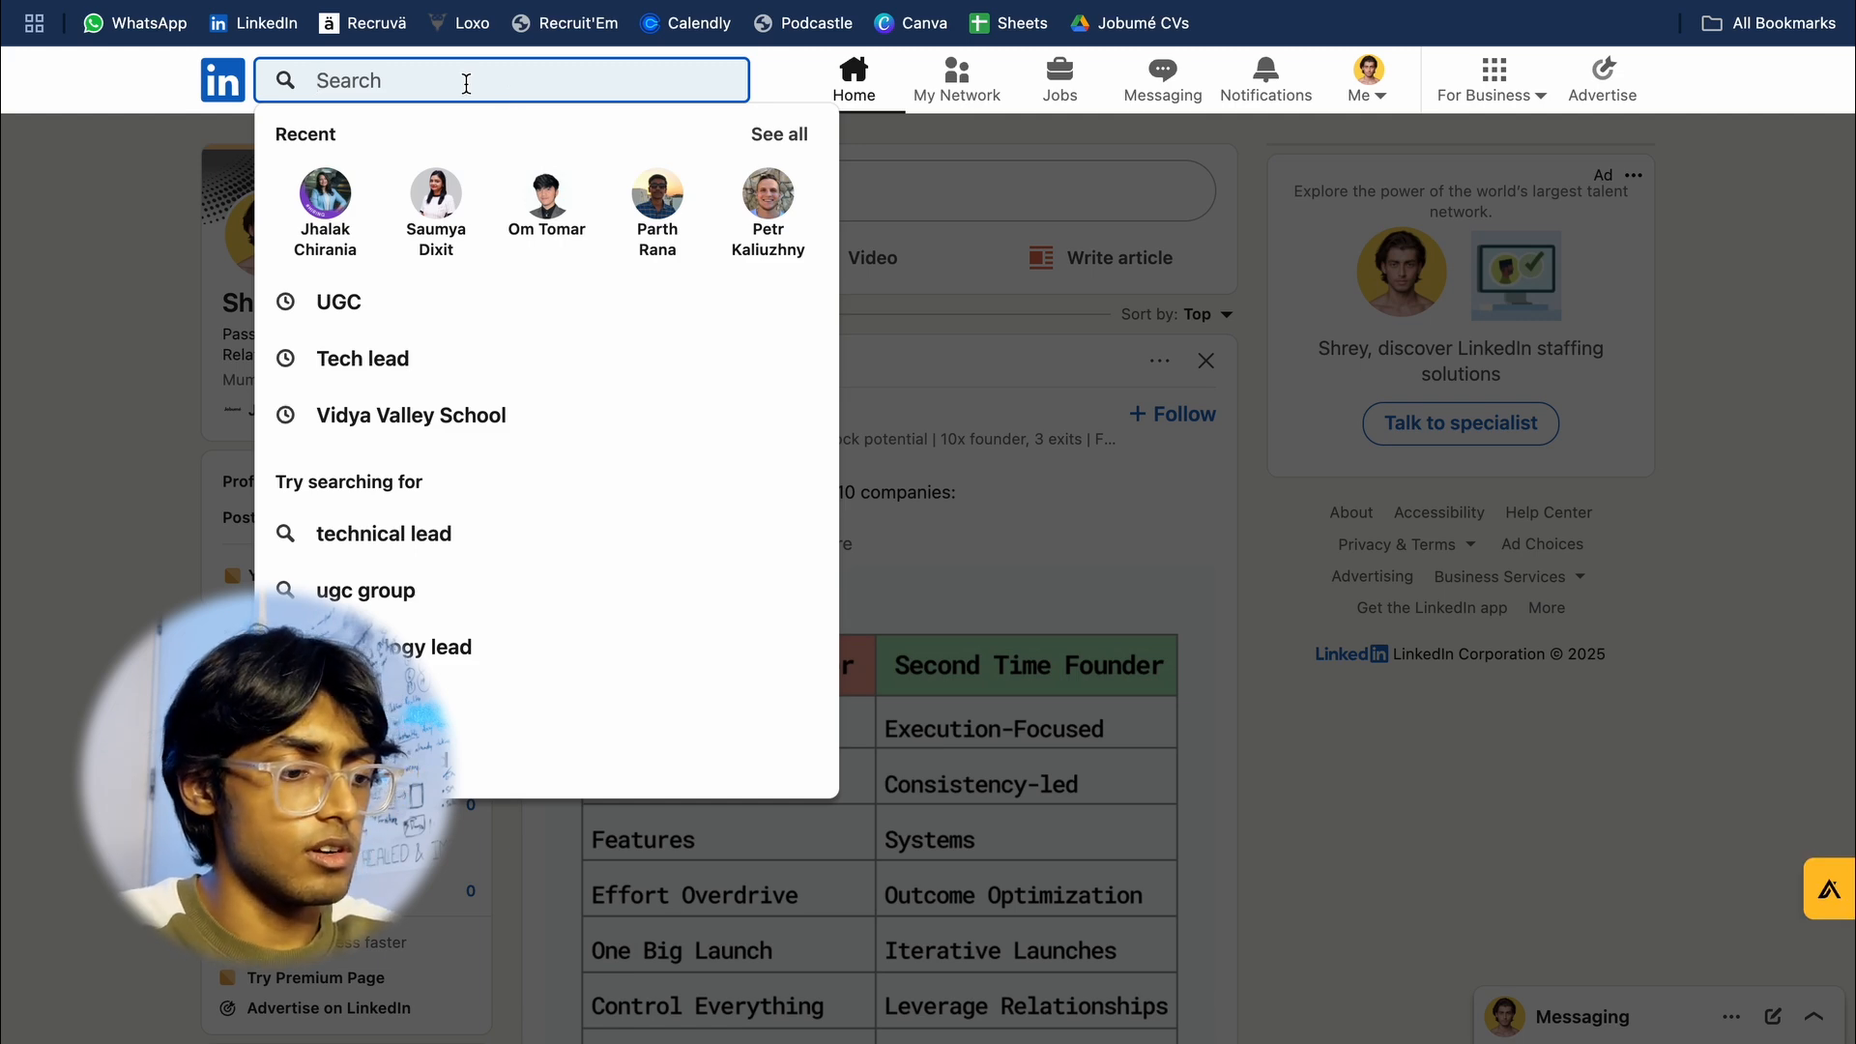
{"action": "type", "text": "Senior Jav"}
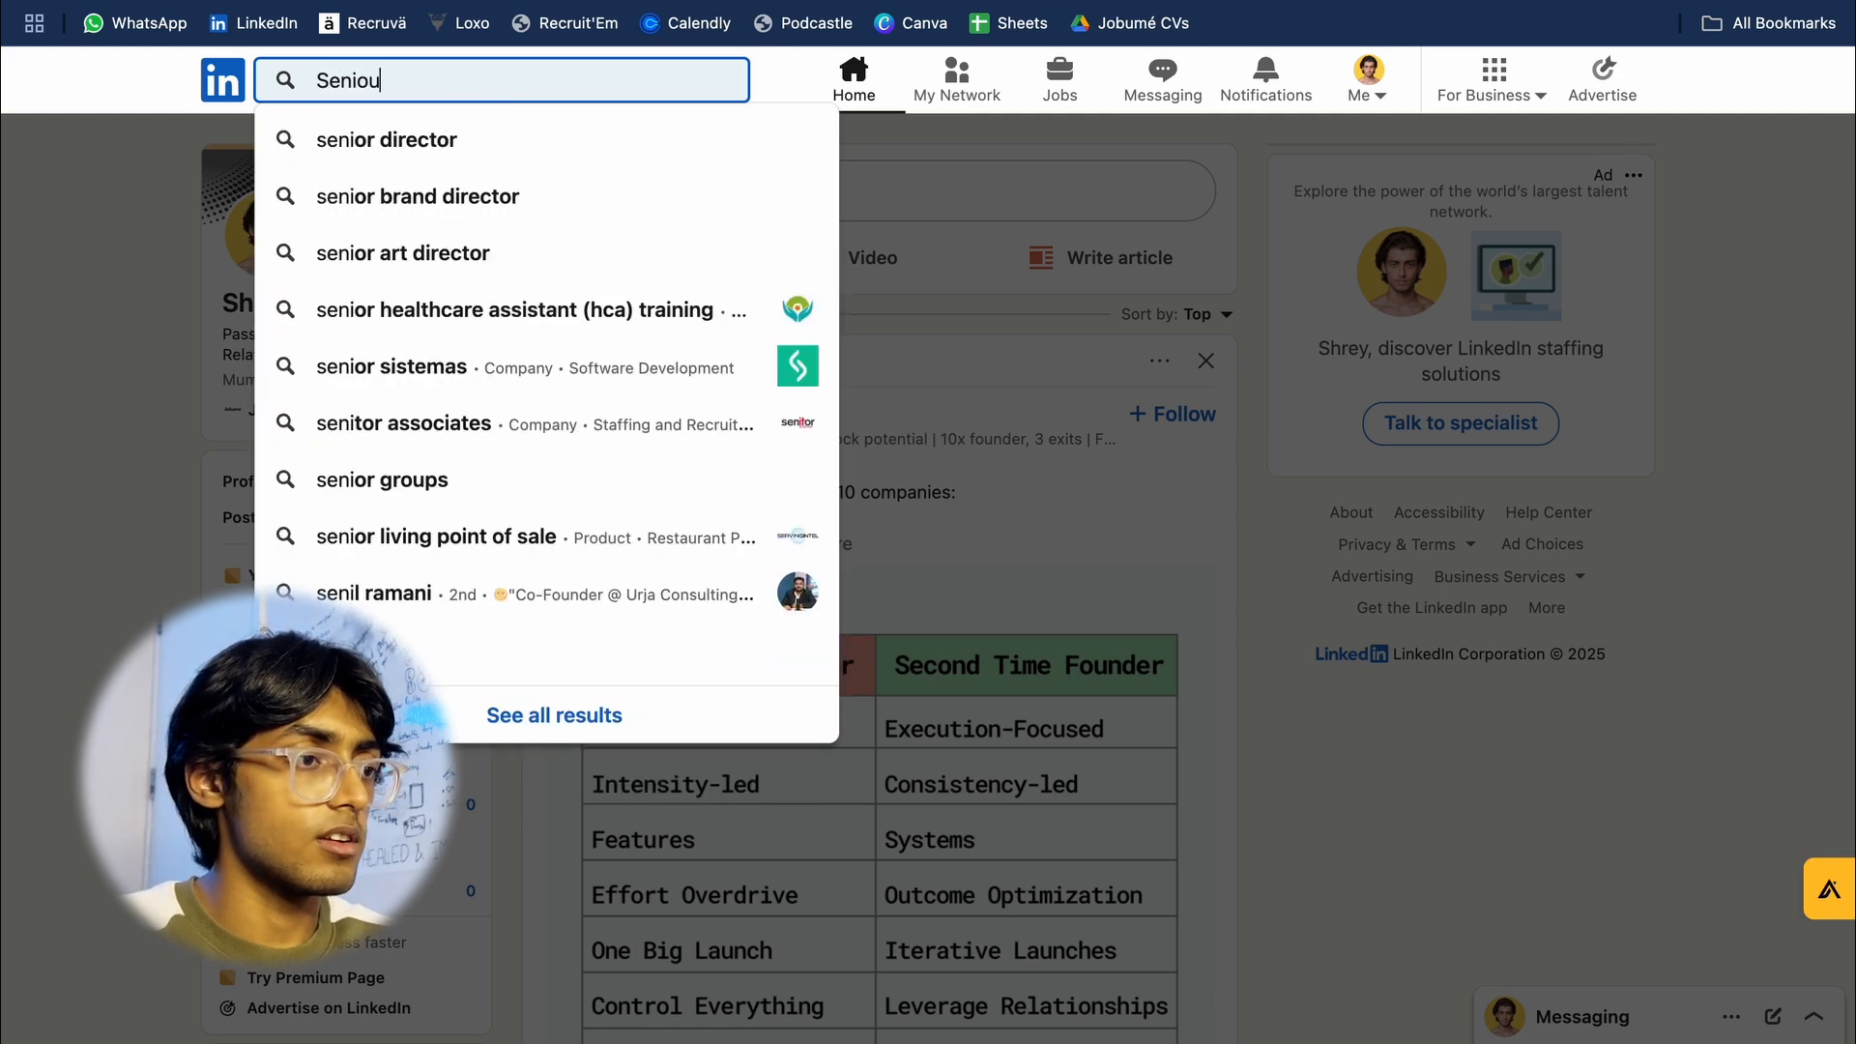
{"action": "type", "text": "a Developer"}
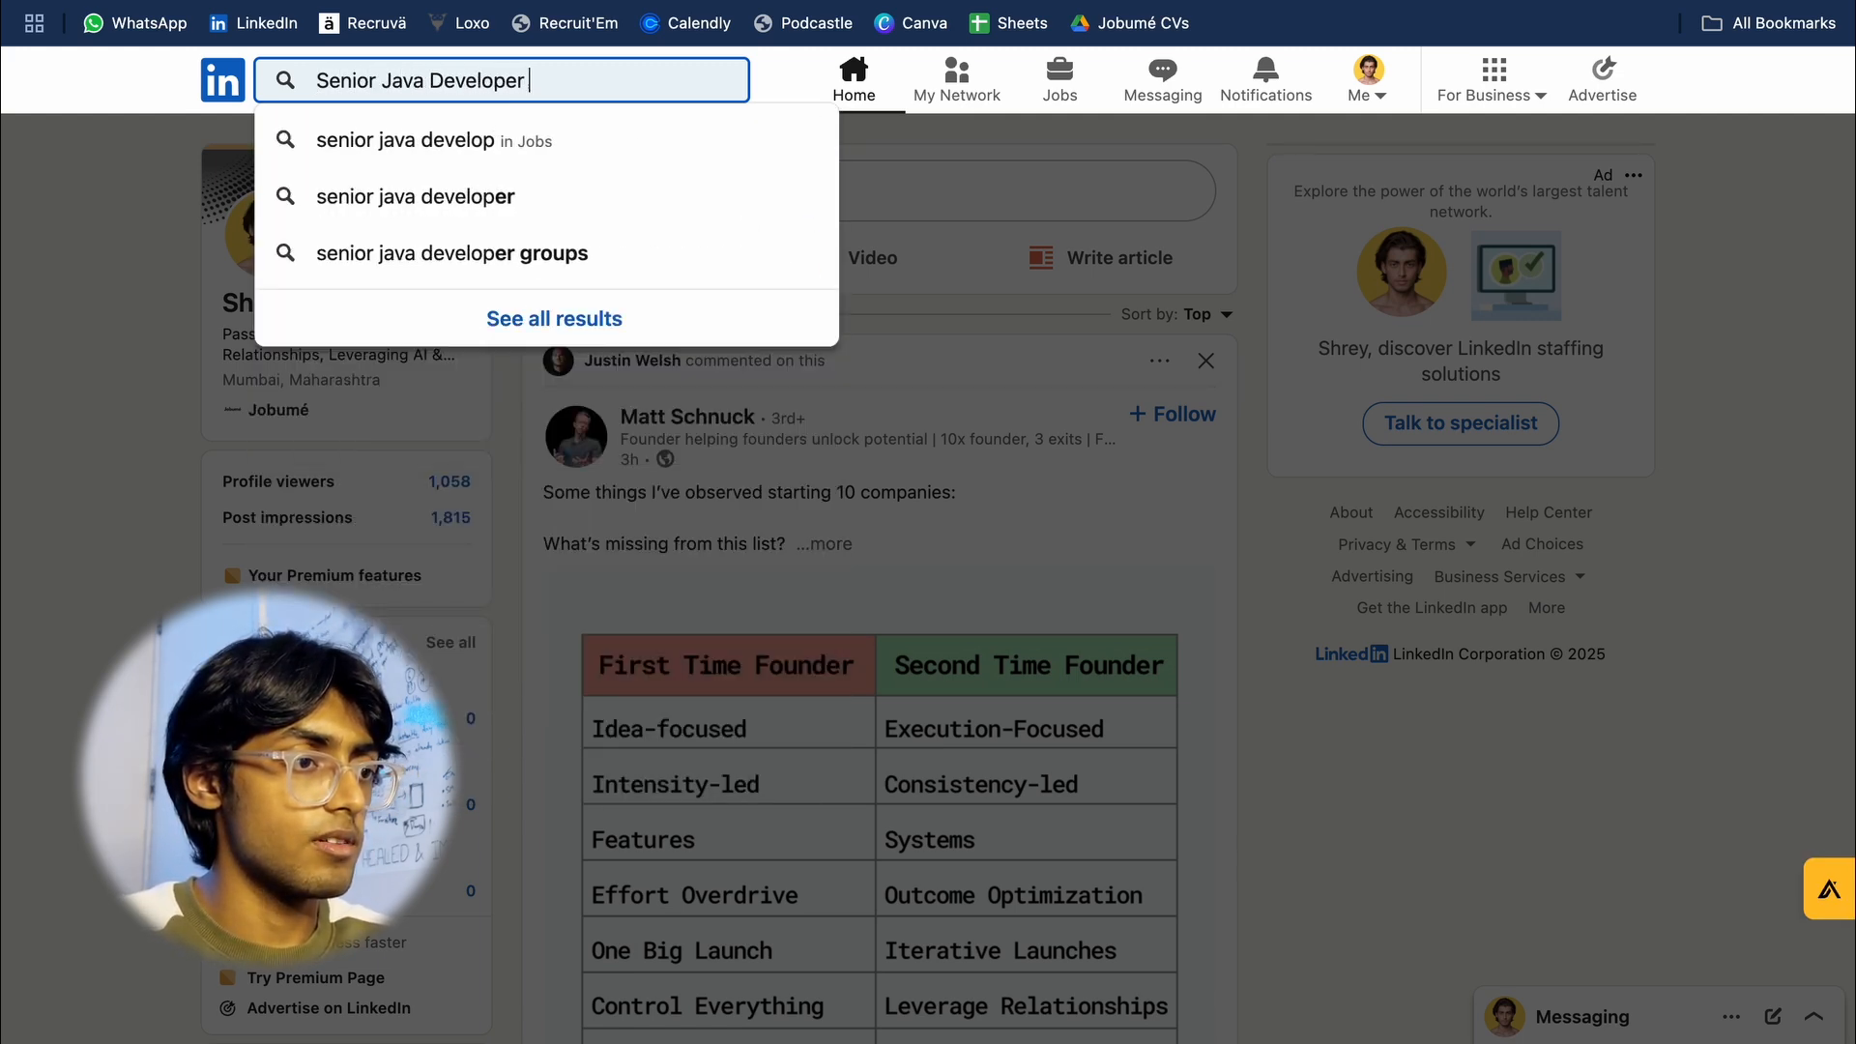
{"action": "key", "text": "Return"}
{"action": "left_click", "coordinate": [249, 155]}
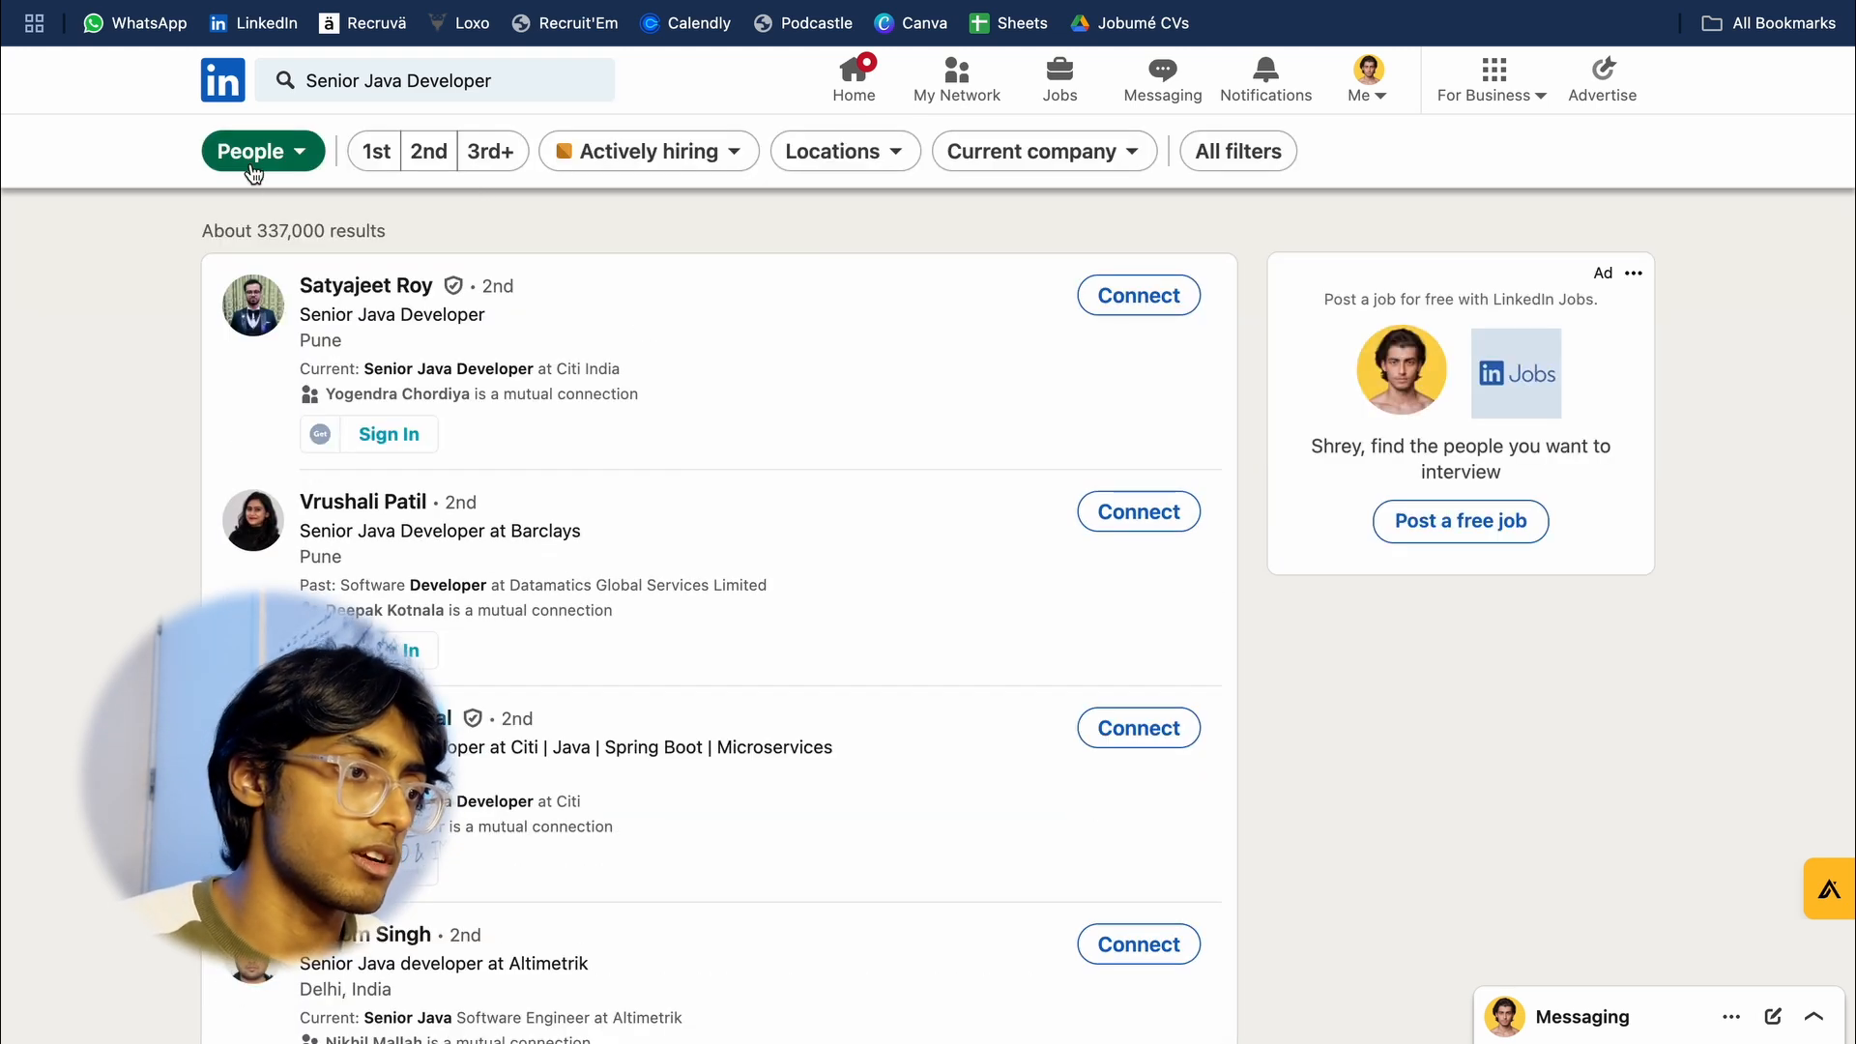
Step: Filter the people results by the location Mumbai and look through all the additional filters
{"action": "left_click", "coordinate": [833, 151]}
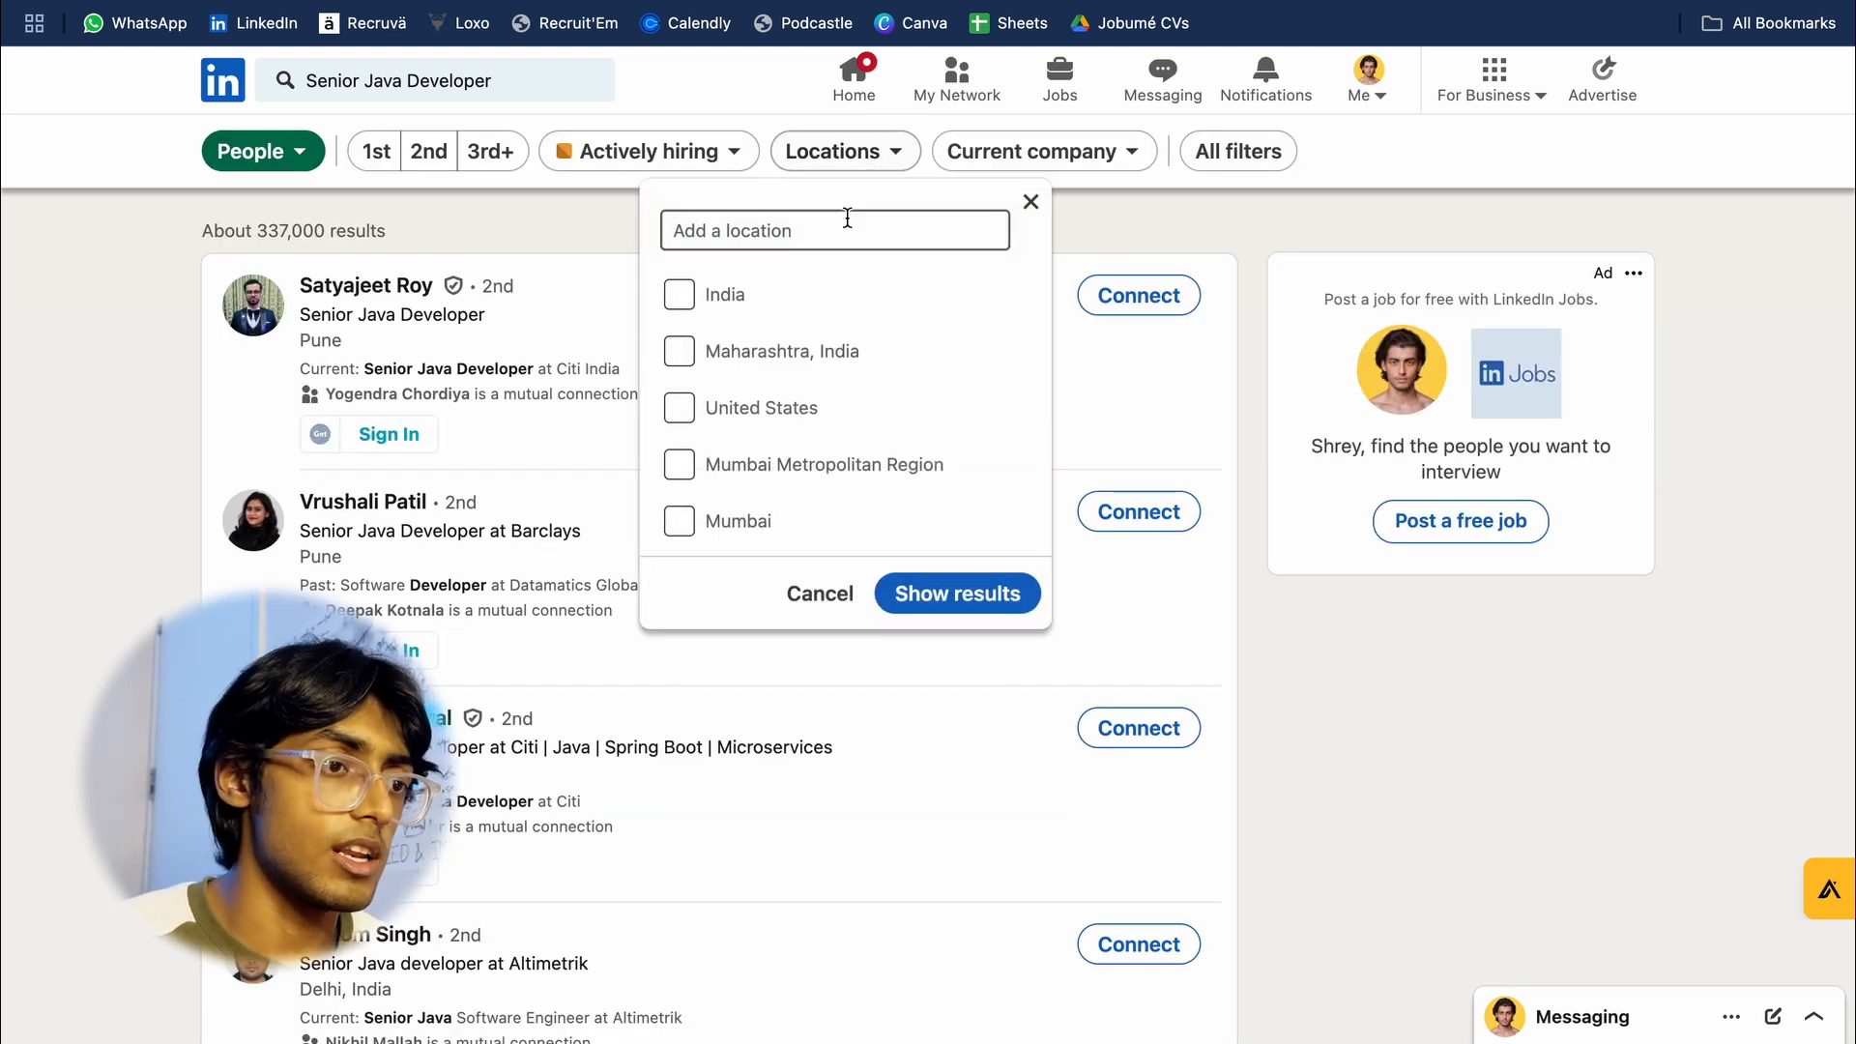
{"action": "left_click", "coordinate": [842, 224]}
{"action": "type", "text": "Mumbai"}
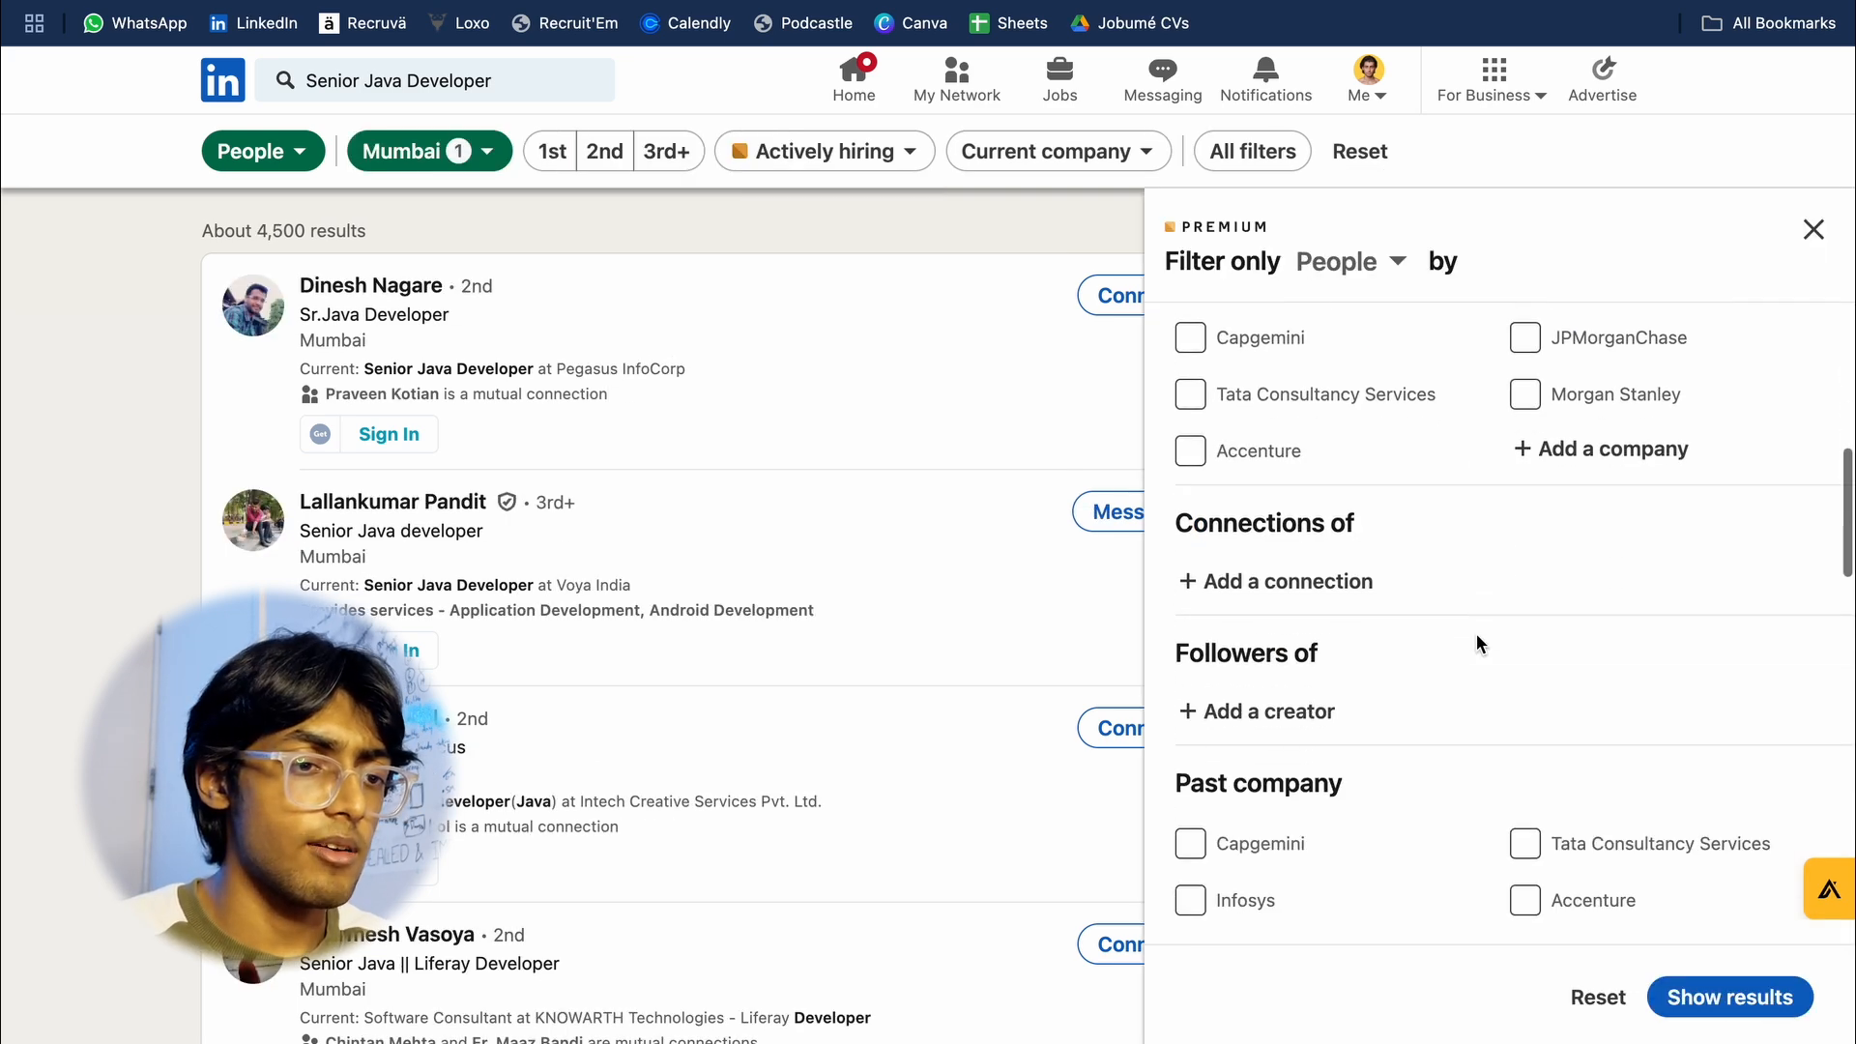
{"action": "scroll", "coordinate": [1477, 642], "scroll_direction": "down", "scroll_amount": 8}
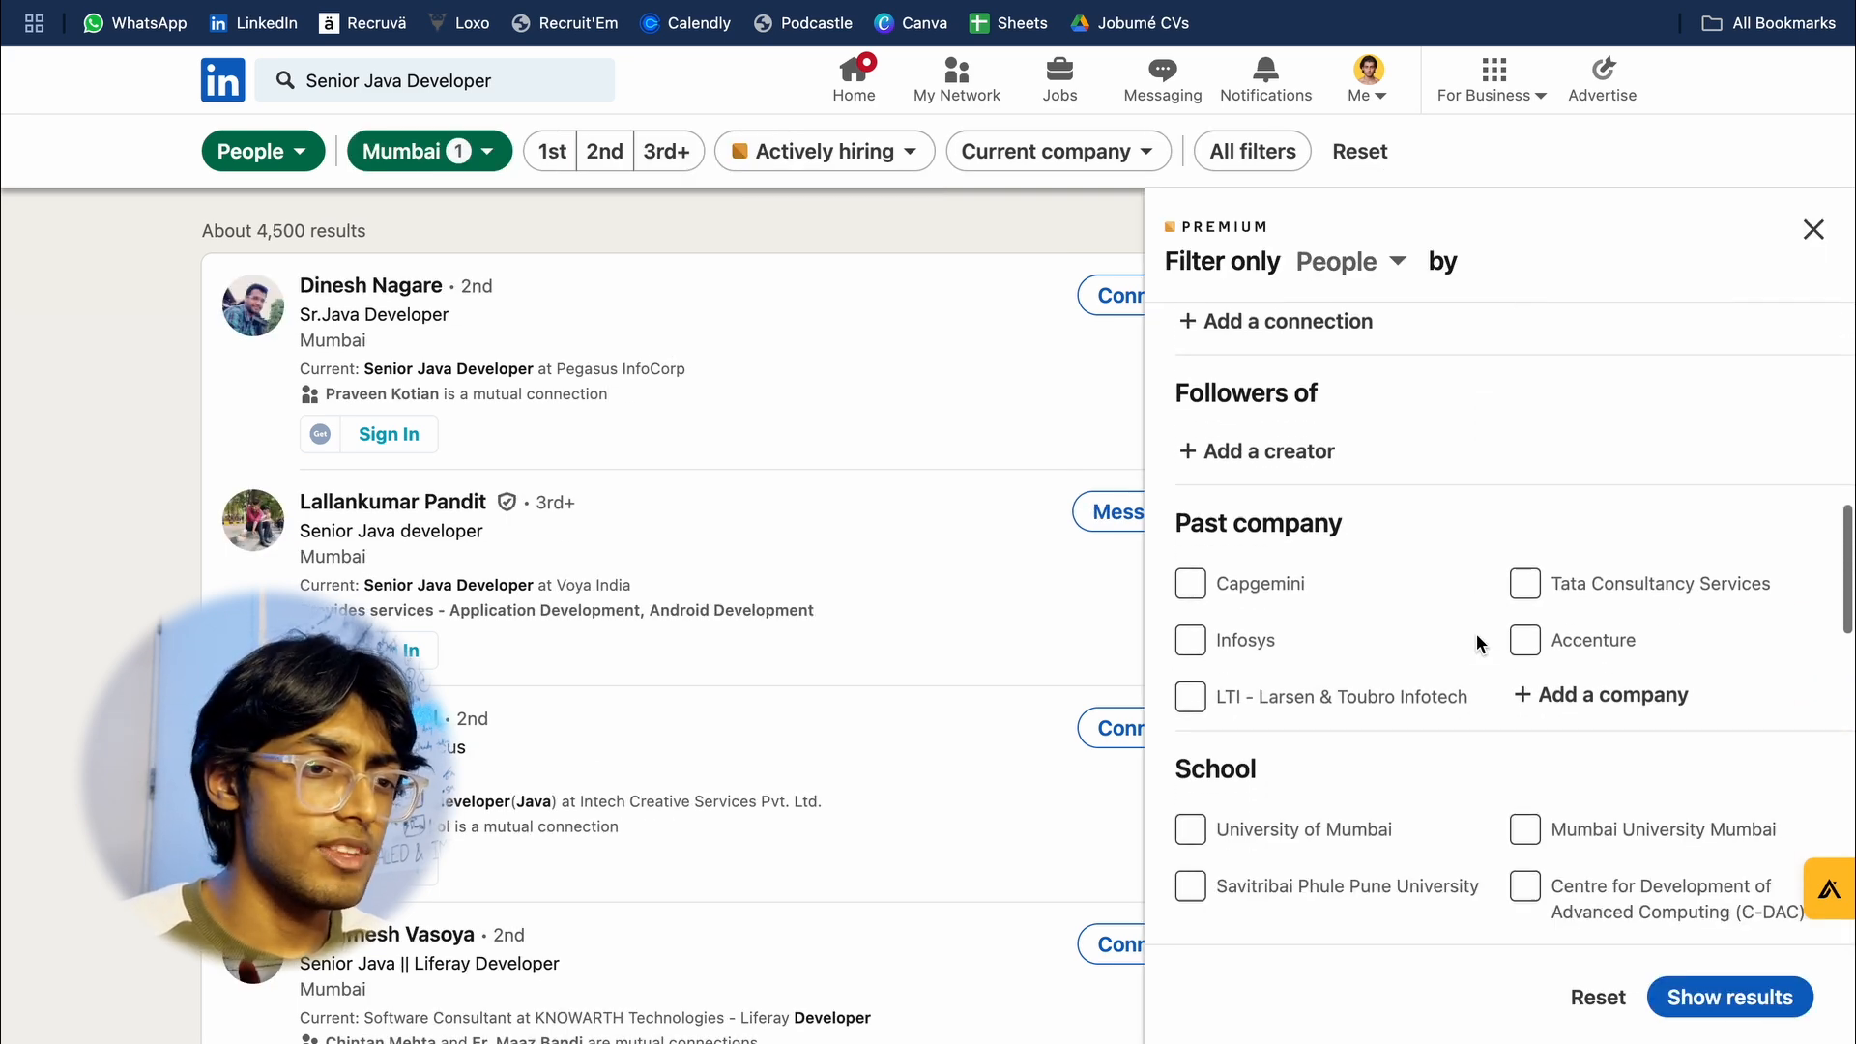
{"action": "scroll", "coordinate": [1477, 642], "scroll_direction": "down", "scroll_amount": 5}
{"action": "scroll", "coordinate": [1479, 642], "scroll_direction": "up", "scroll_amount": 2}
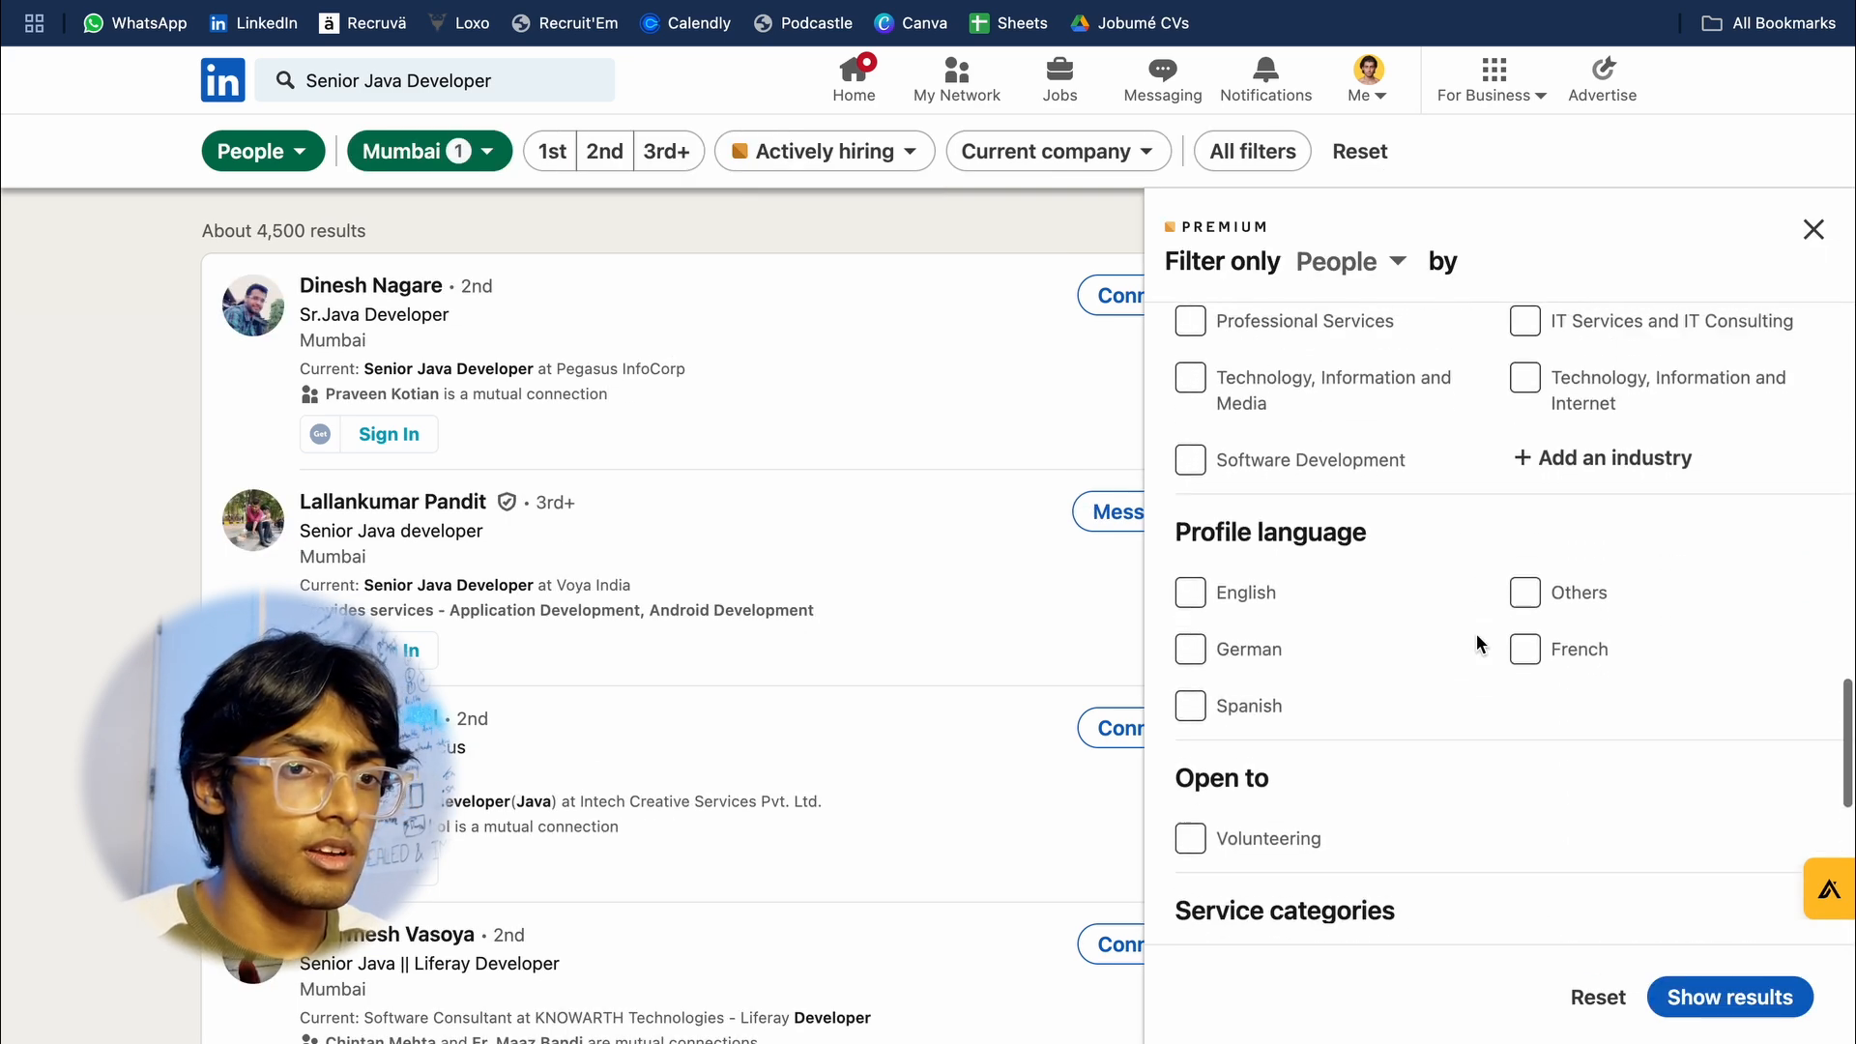
Step: Filter the people results by the industries IT Services and IT Consulting and Technology, Information and Internet
{"action": "left_click", "coordinate": [1528, 363]}
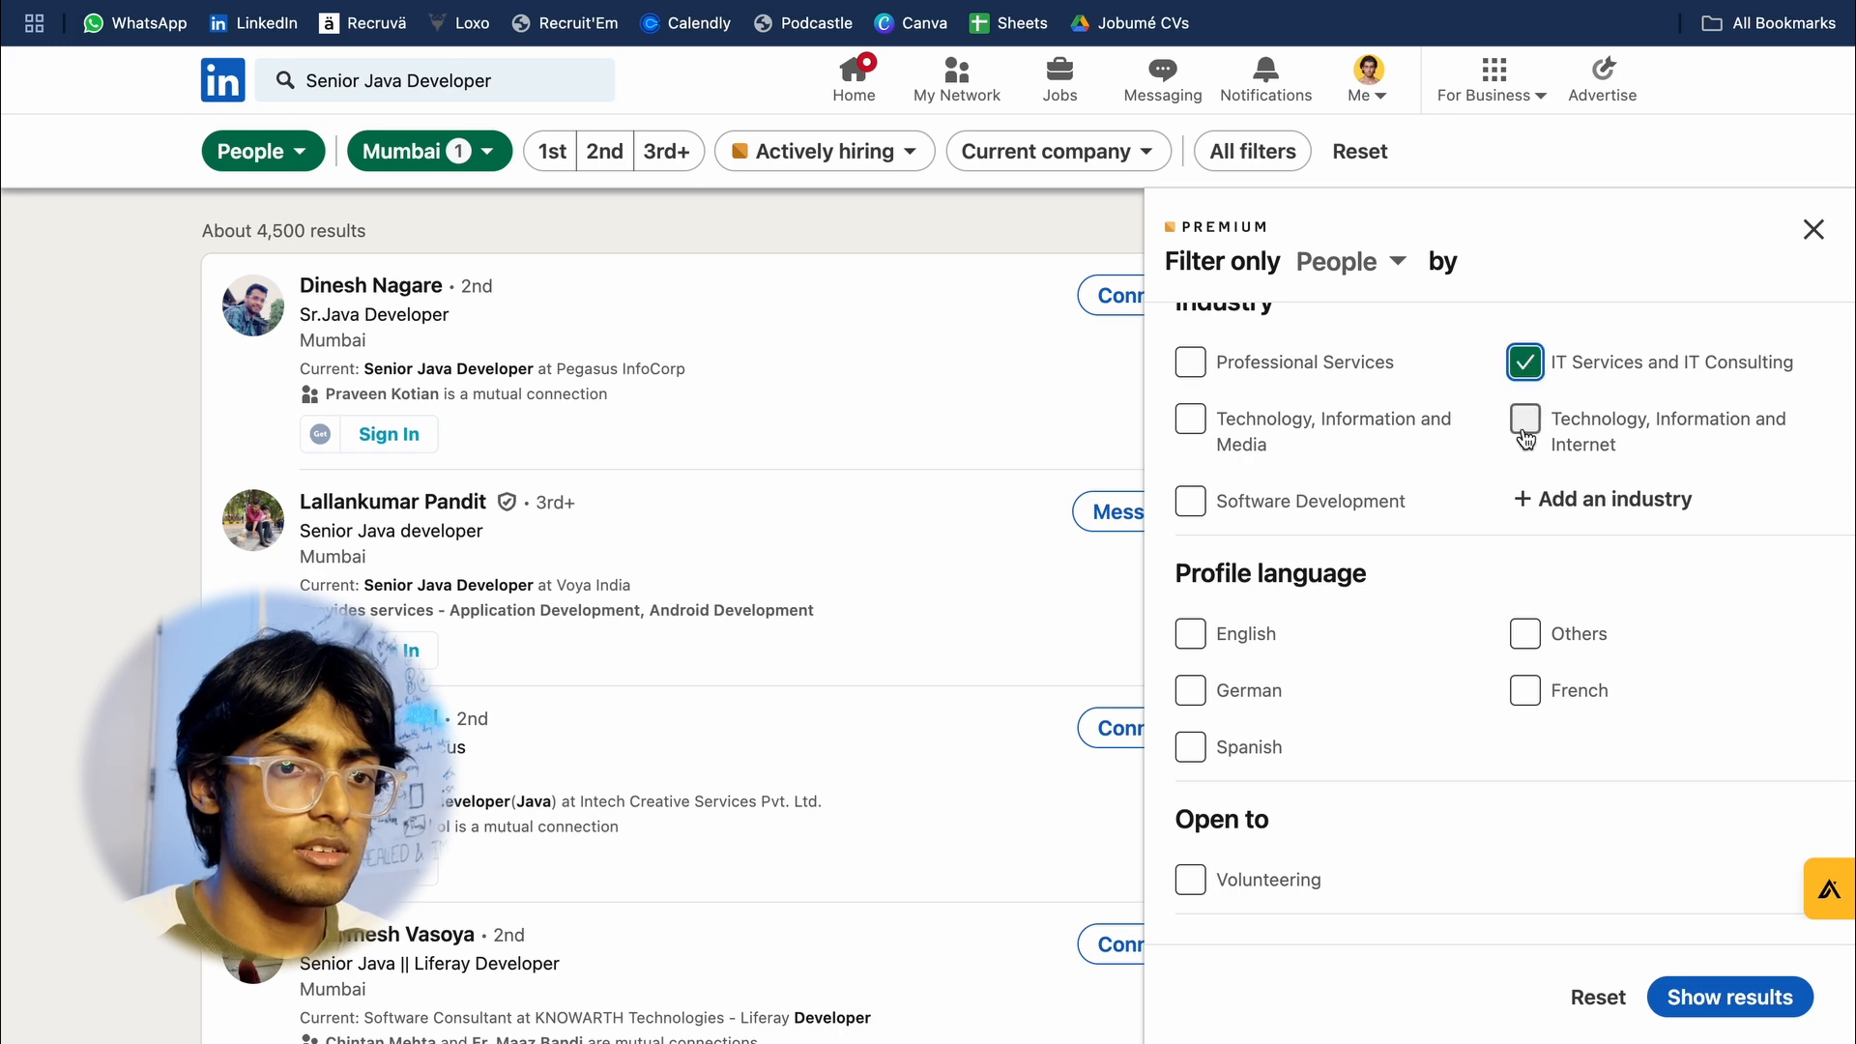
{"action": "left_click", "coordinate": [1526, 425]}
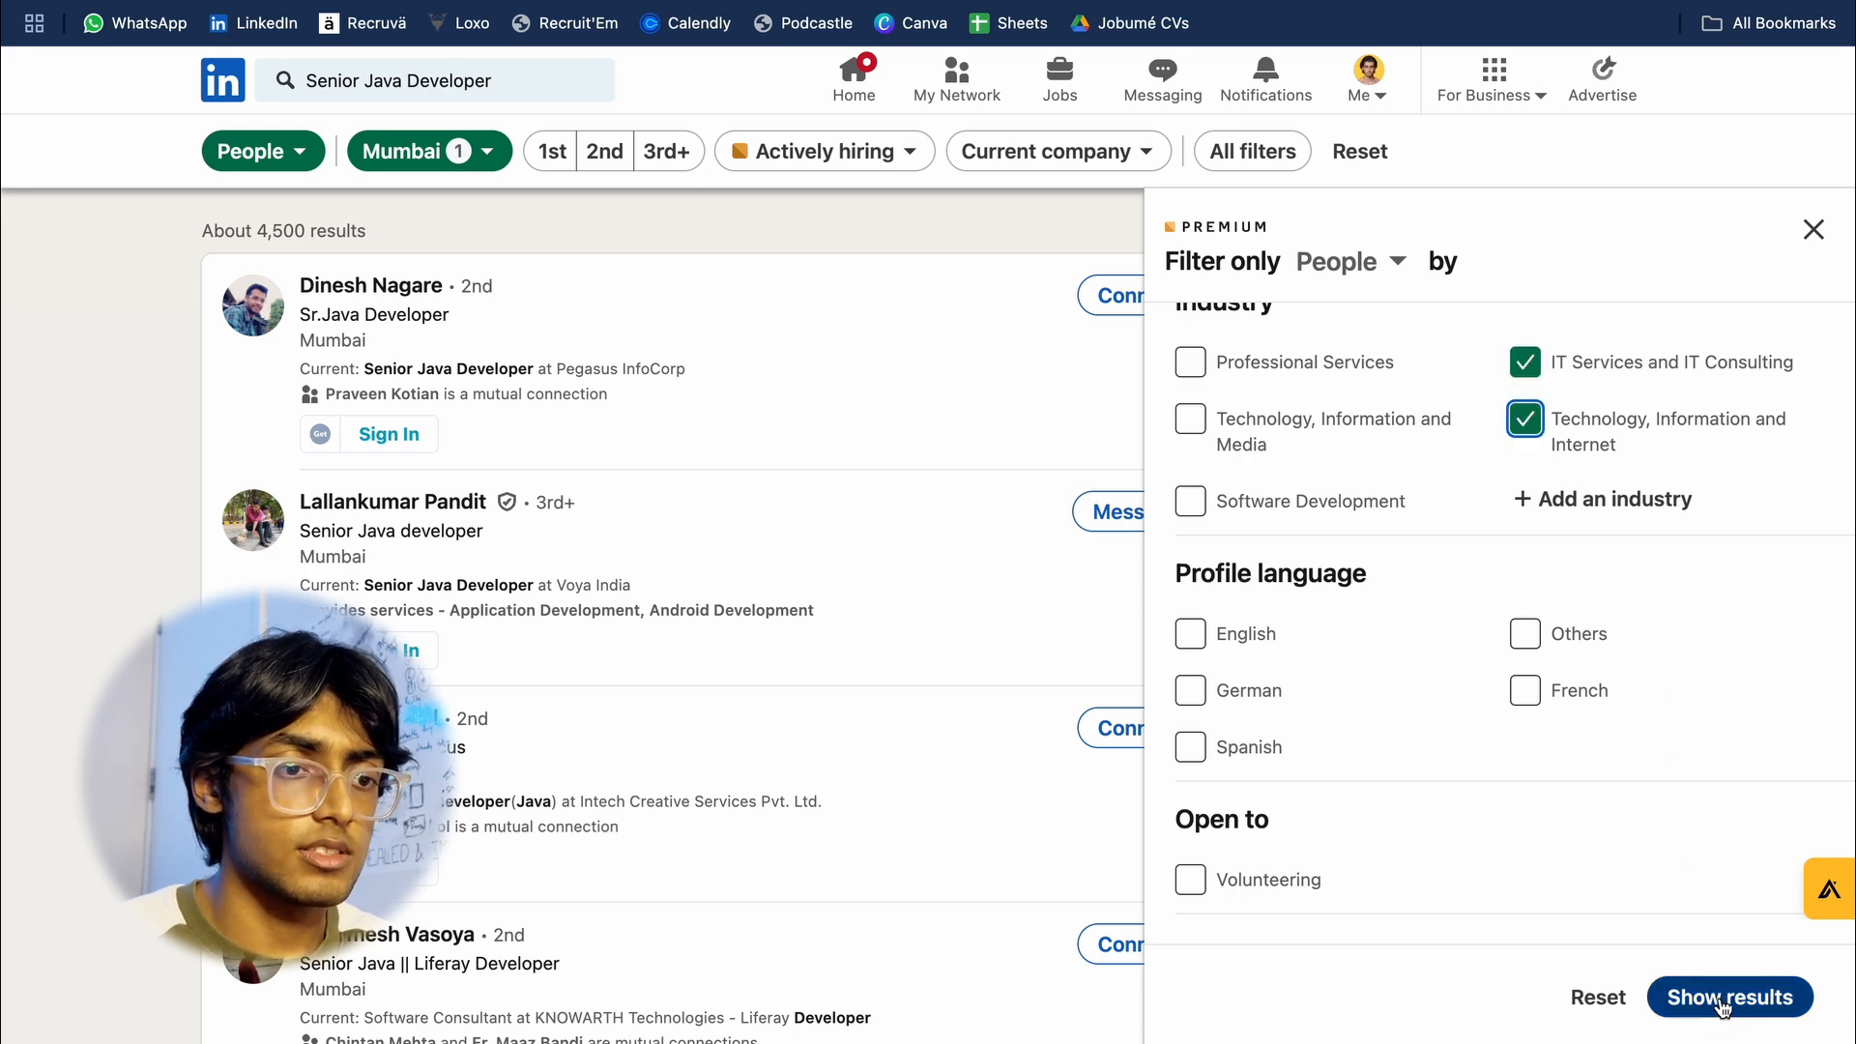
{"action": "scroll", "coordinate": [1515, 670], "scroll_direction": "down", "scroll_amount": 5}
{"action": "scroll", "coordinate": [1517, 672], "scroll_direction": "down", "scroll_amount": 1}
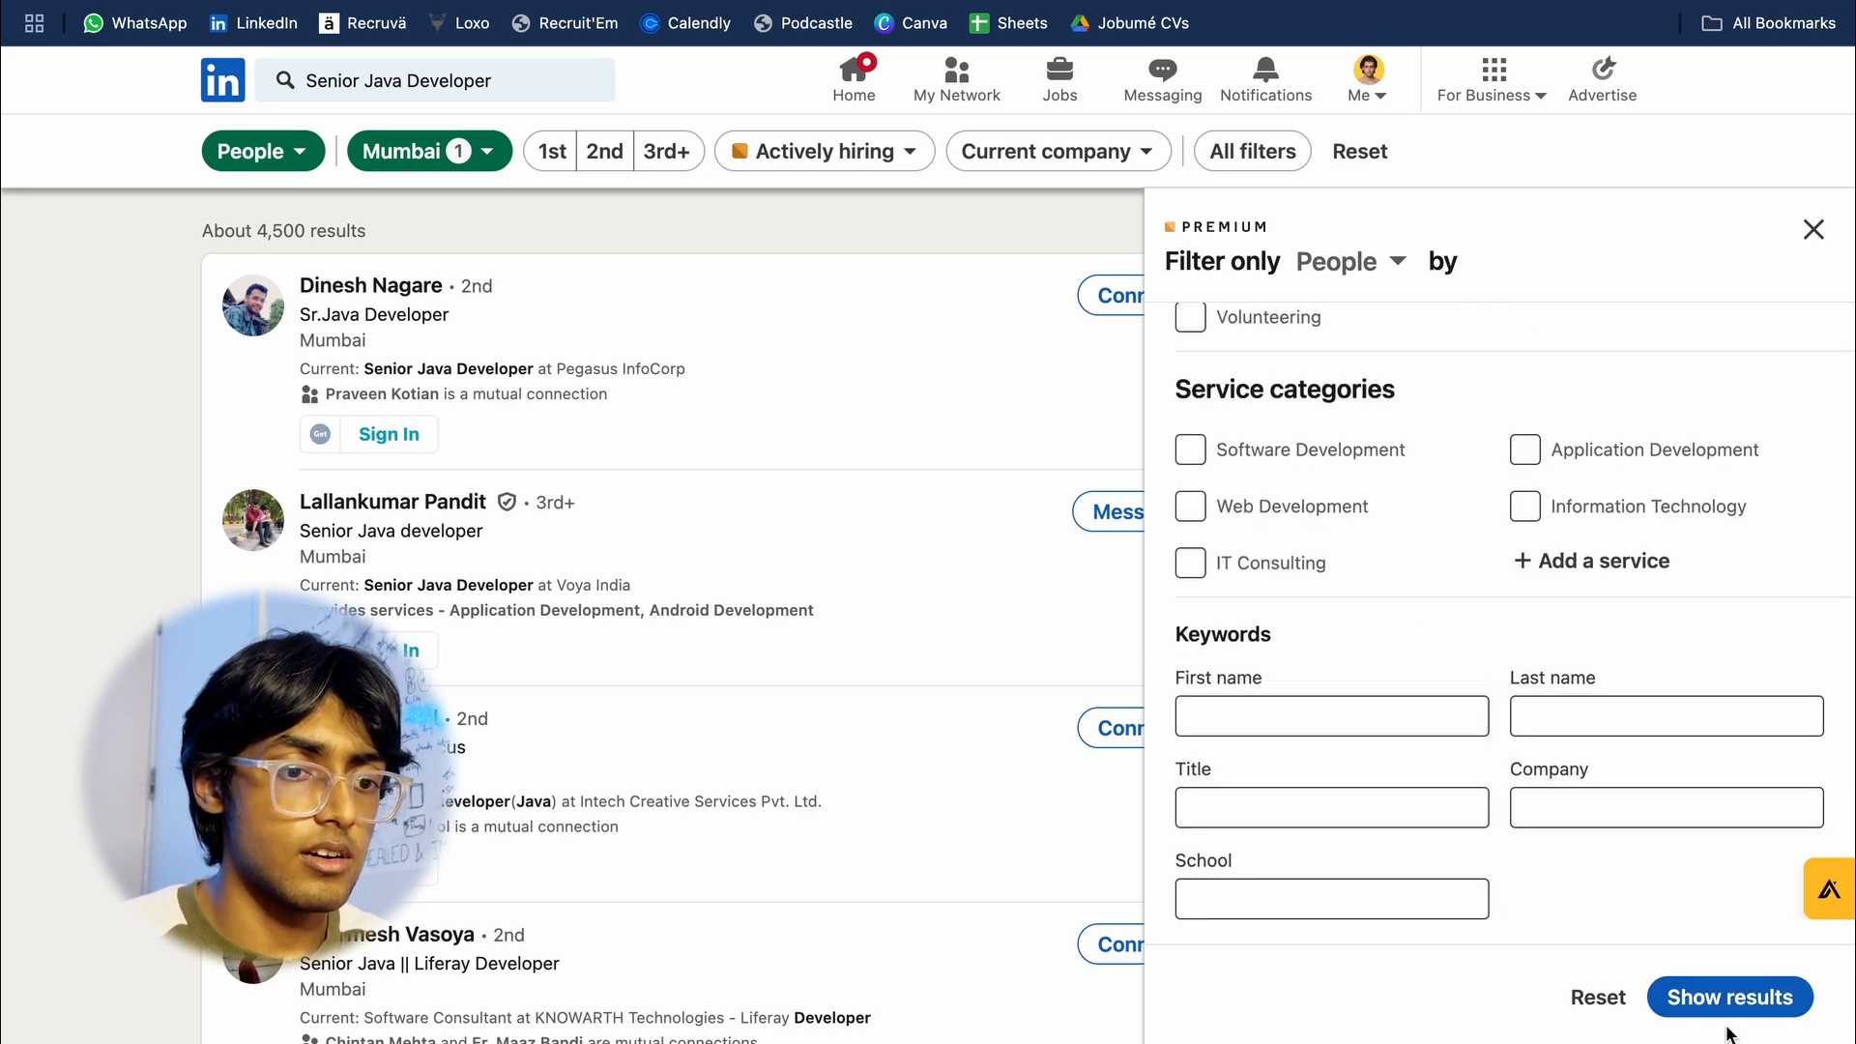
{"action": "left_click", "coordinate": [1748, 1001]}
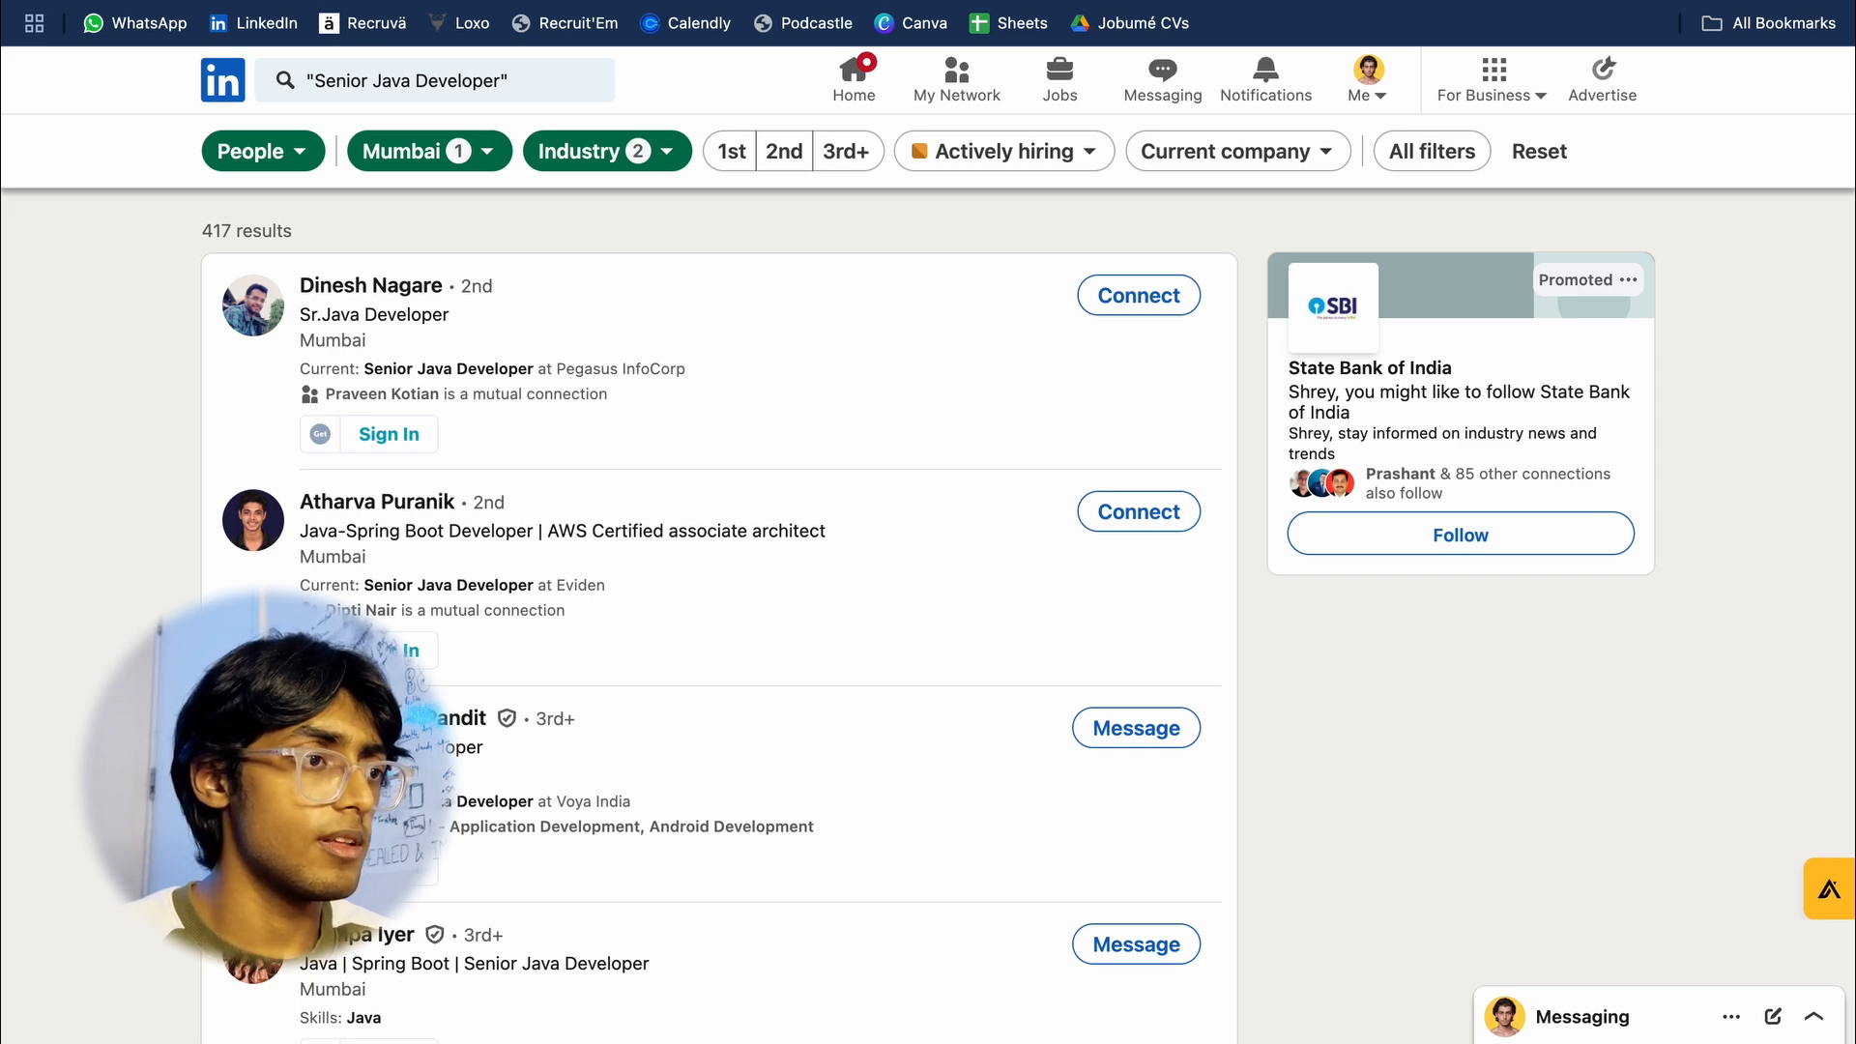
Step: Switch to Recruva, start a basic search import for contacts and paste the LinkedIn search URL
{"action": "left_click", "coordinate": [362, 23]}
{"action": "left_click", "coordinate": [292, 163]}
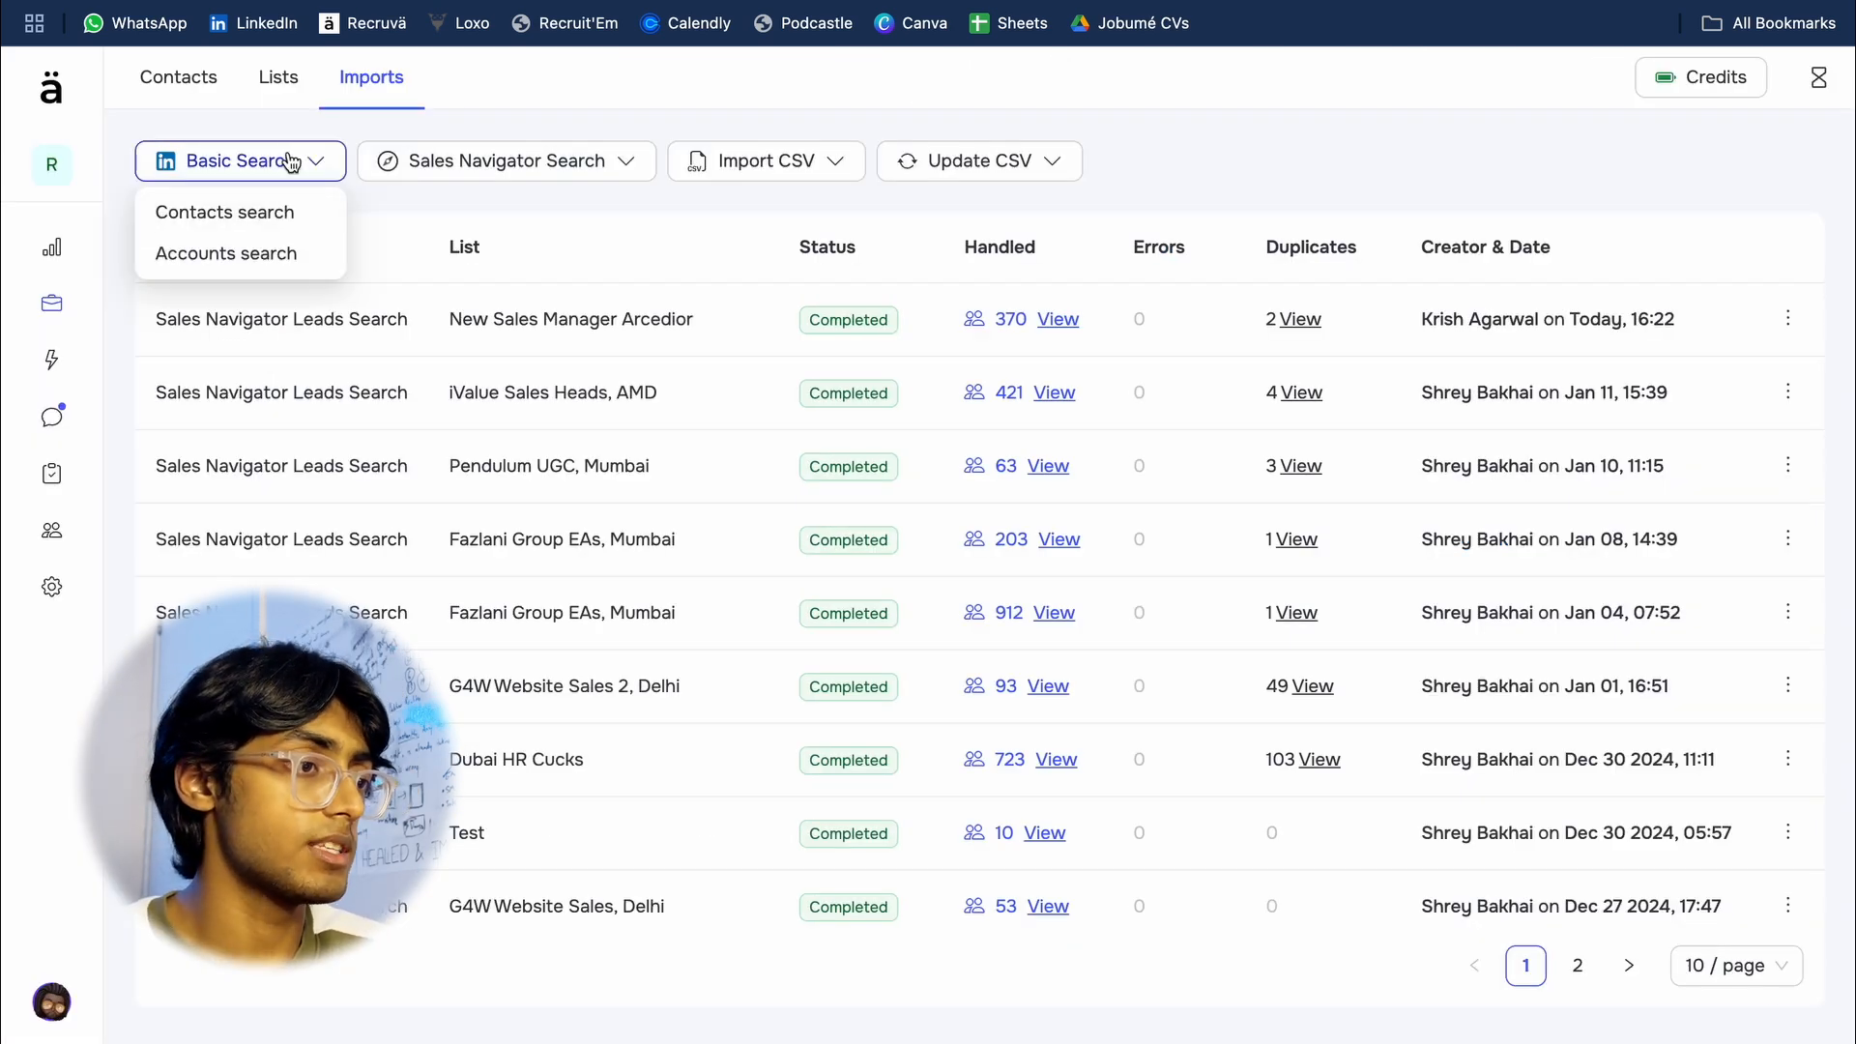
{"action": "left_click", "coordinate": [317, 215]}
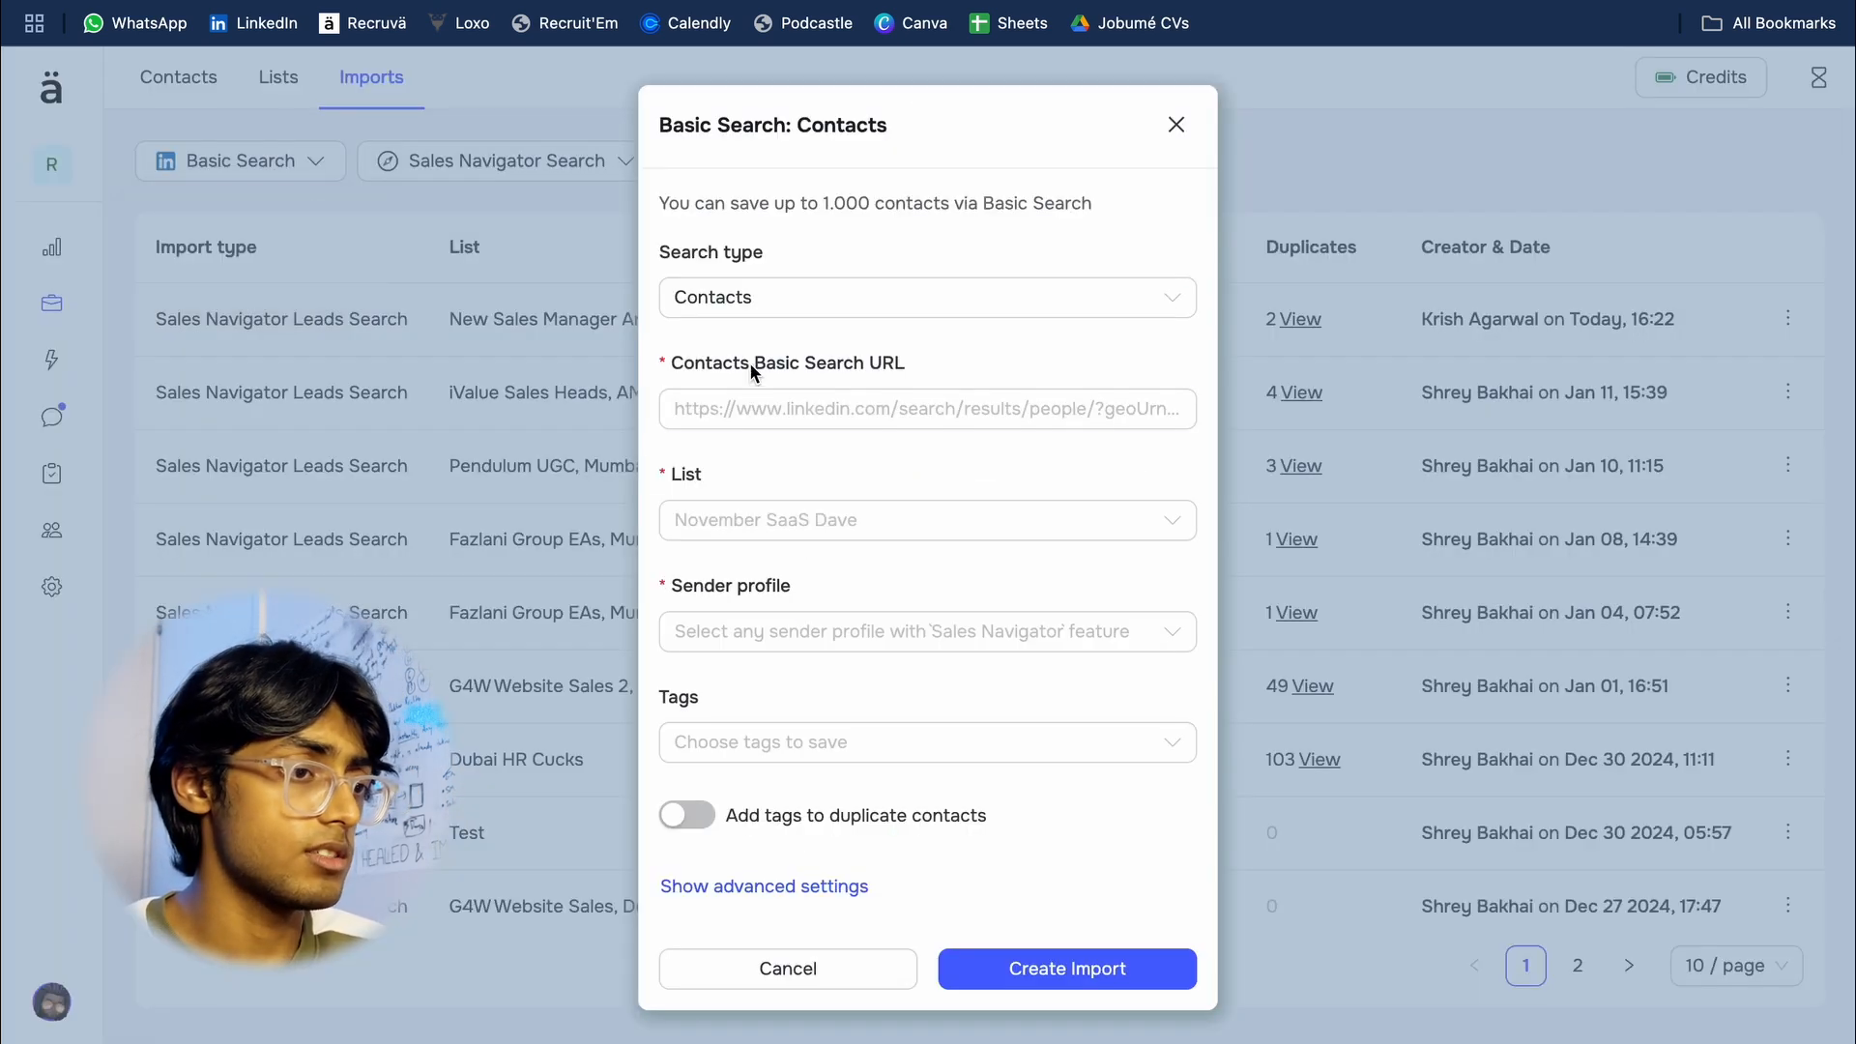
{"action": "key", "text": "ctrl+v"}
Step: Add a new list named "Test java developers" for the import and choose the first available sender profile
{"action": "left_click", "coordinate": [775, 517]}
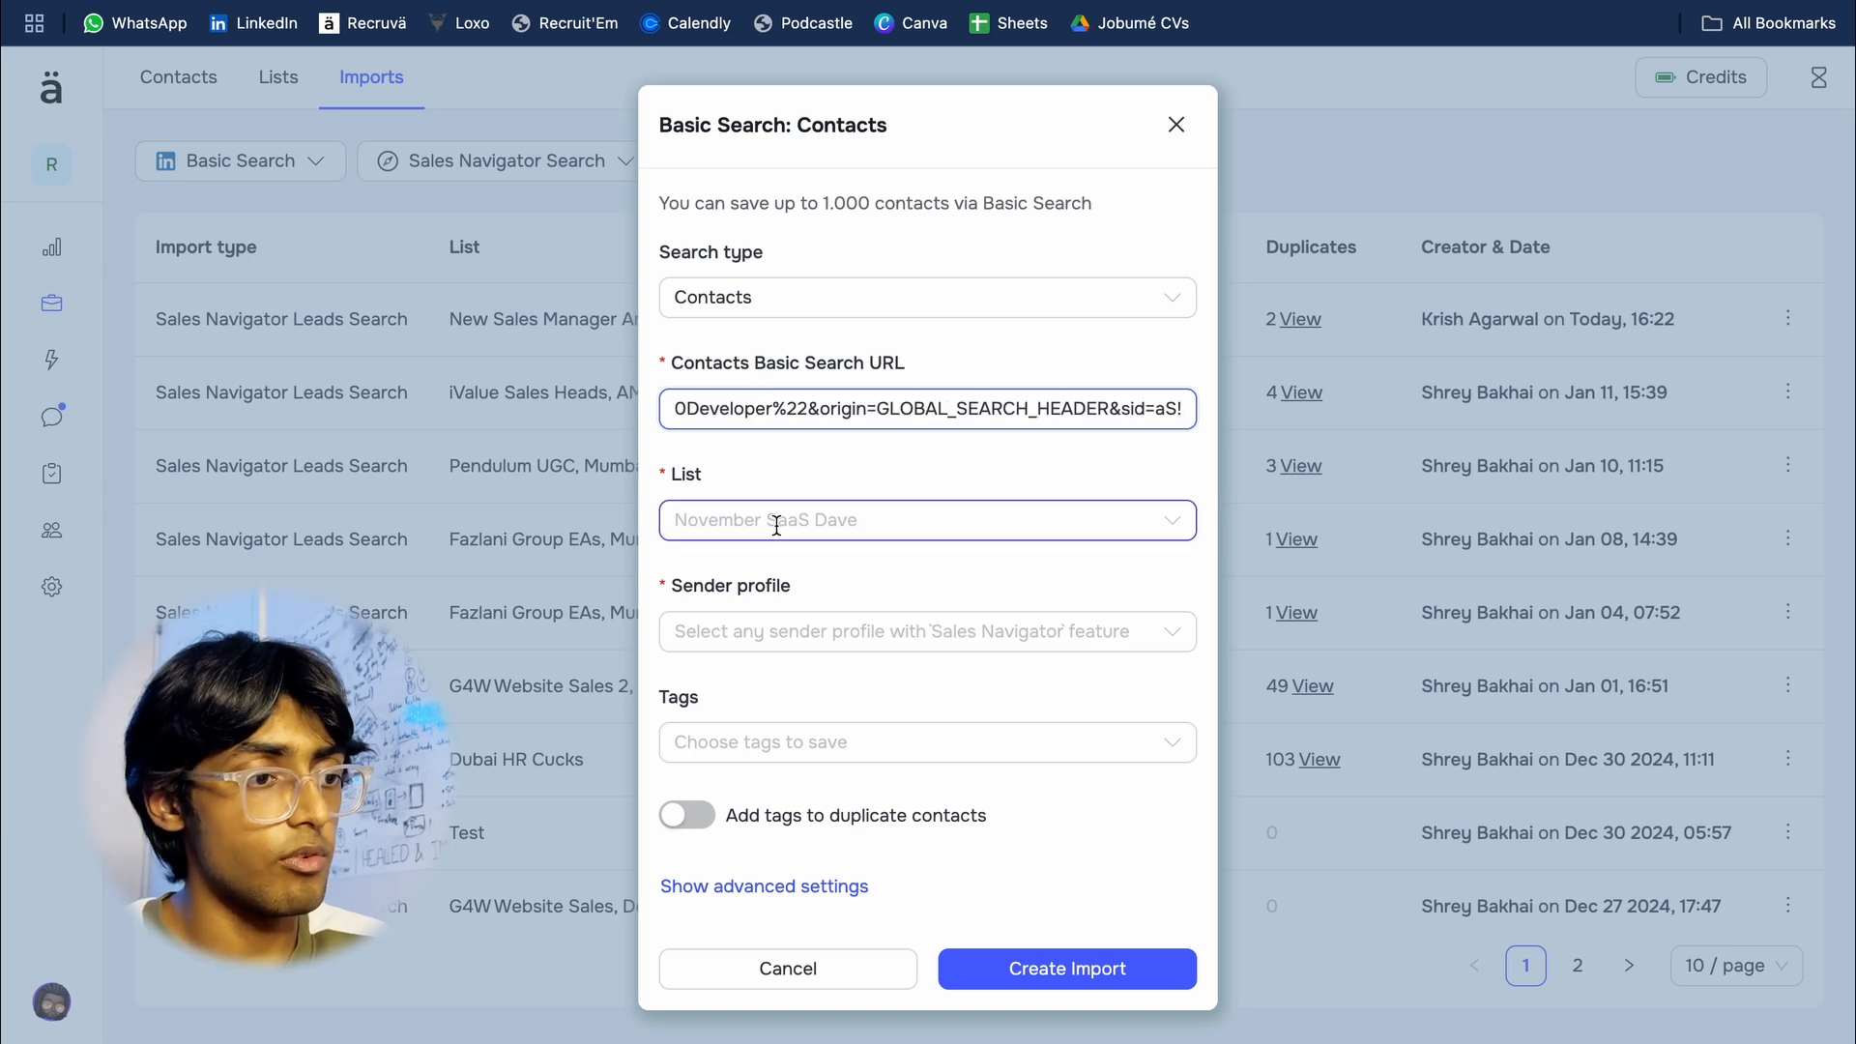
{"action": "left_click", "coordinate": [807, 930]}
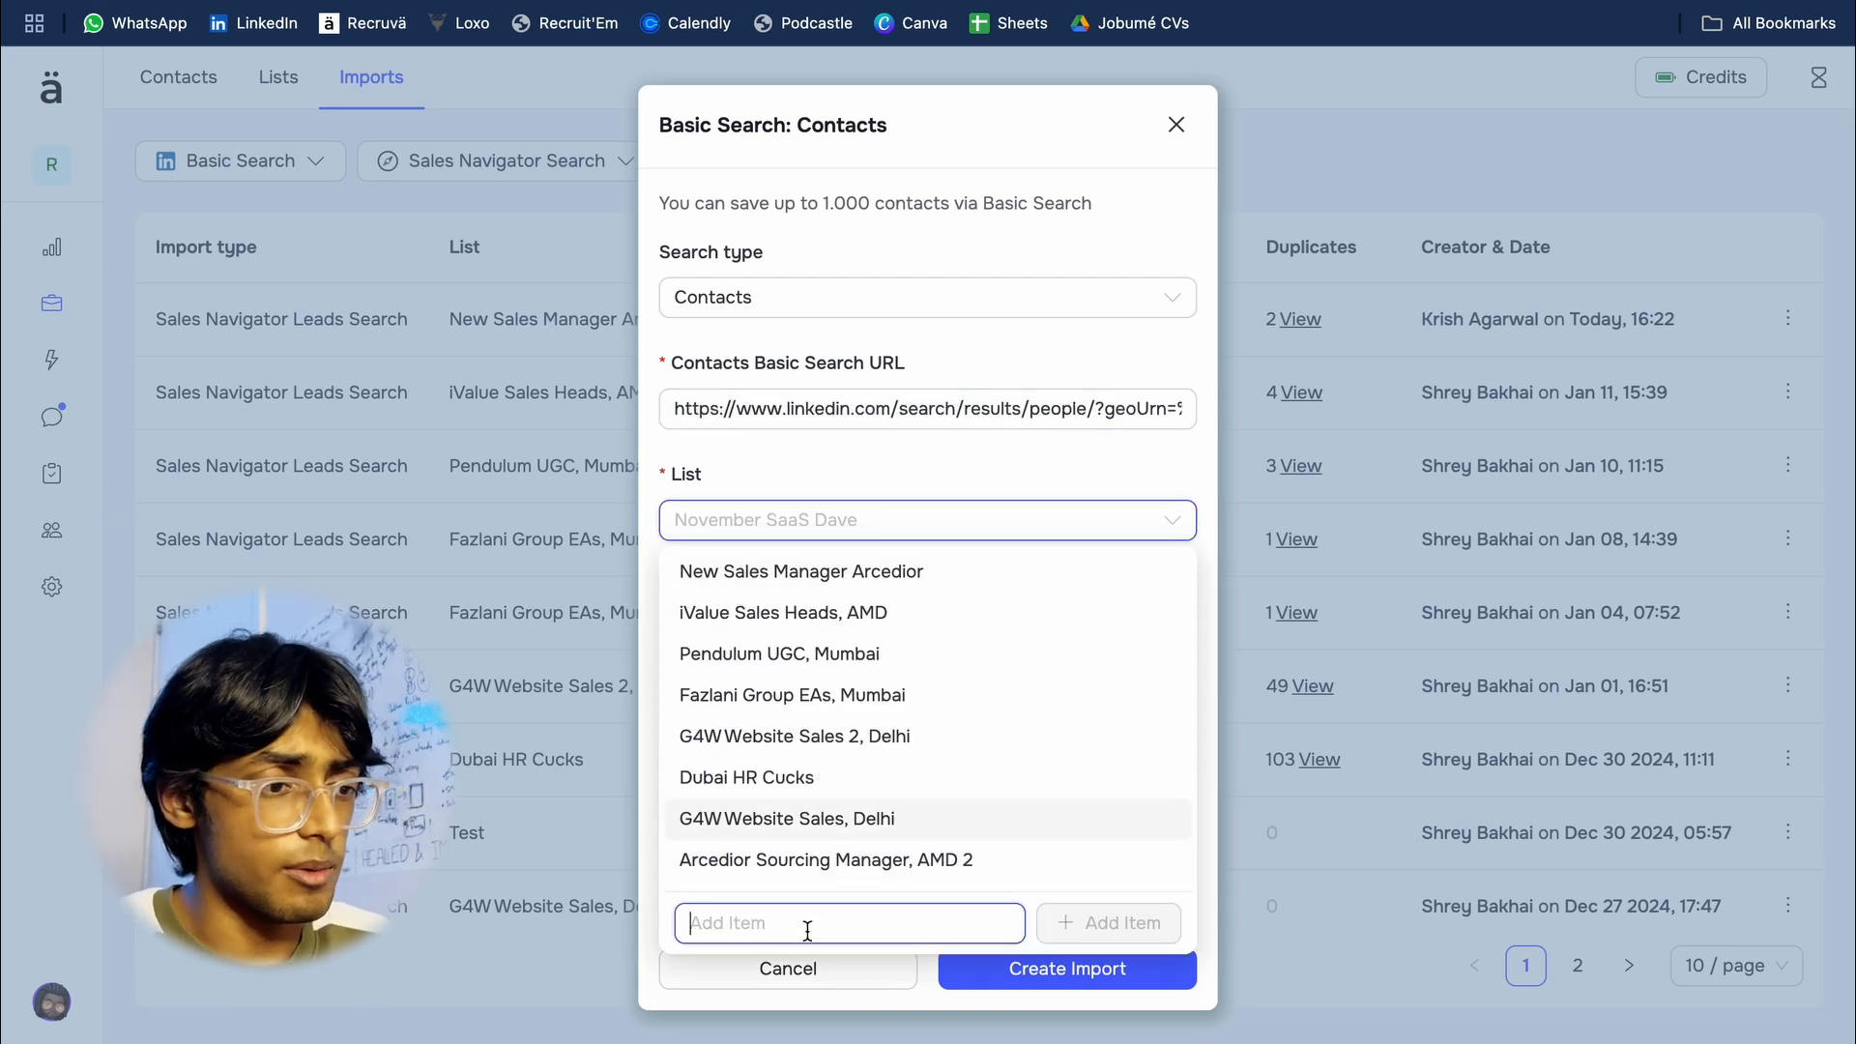
{"action": "type", "text": "Text"}
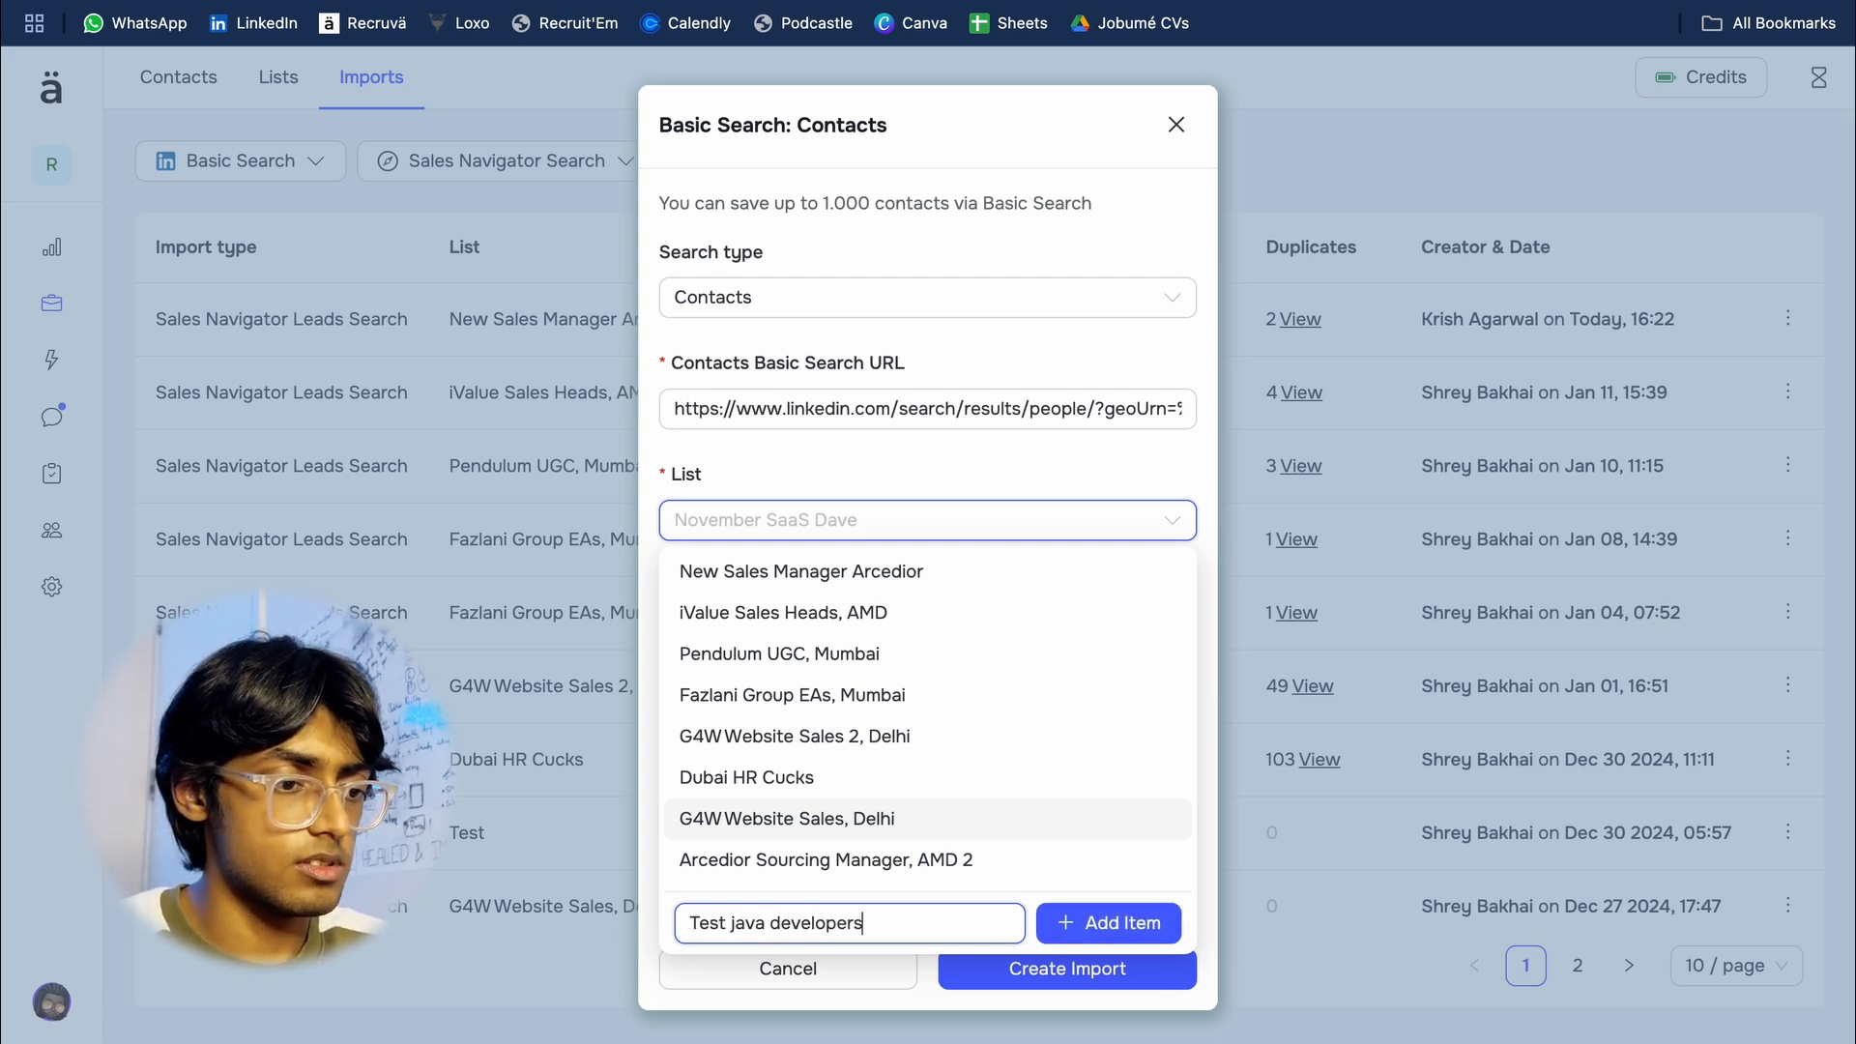
{"action": "type", "text": " java developers"}
{"action": "left_click", "coordinate": [1064, 925]}
{"action": "left_click", "coordinate": [814, 619]}
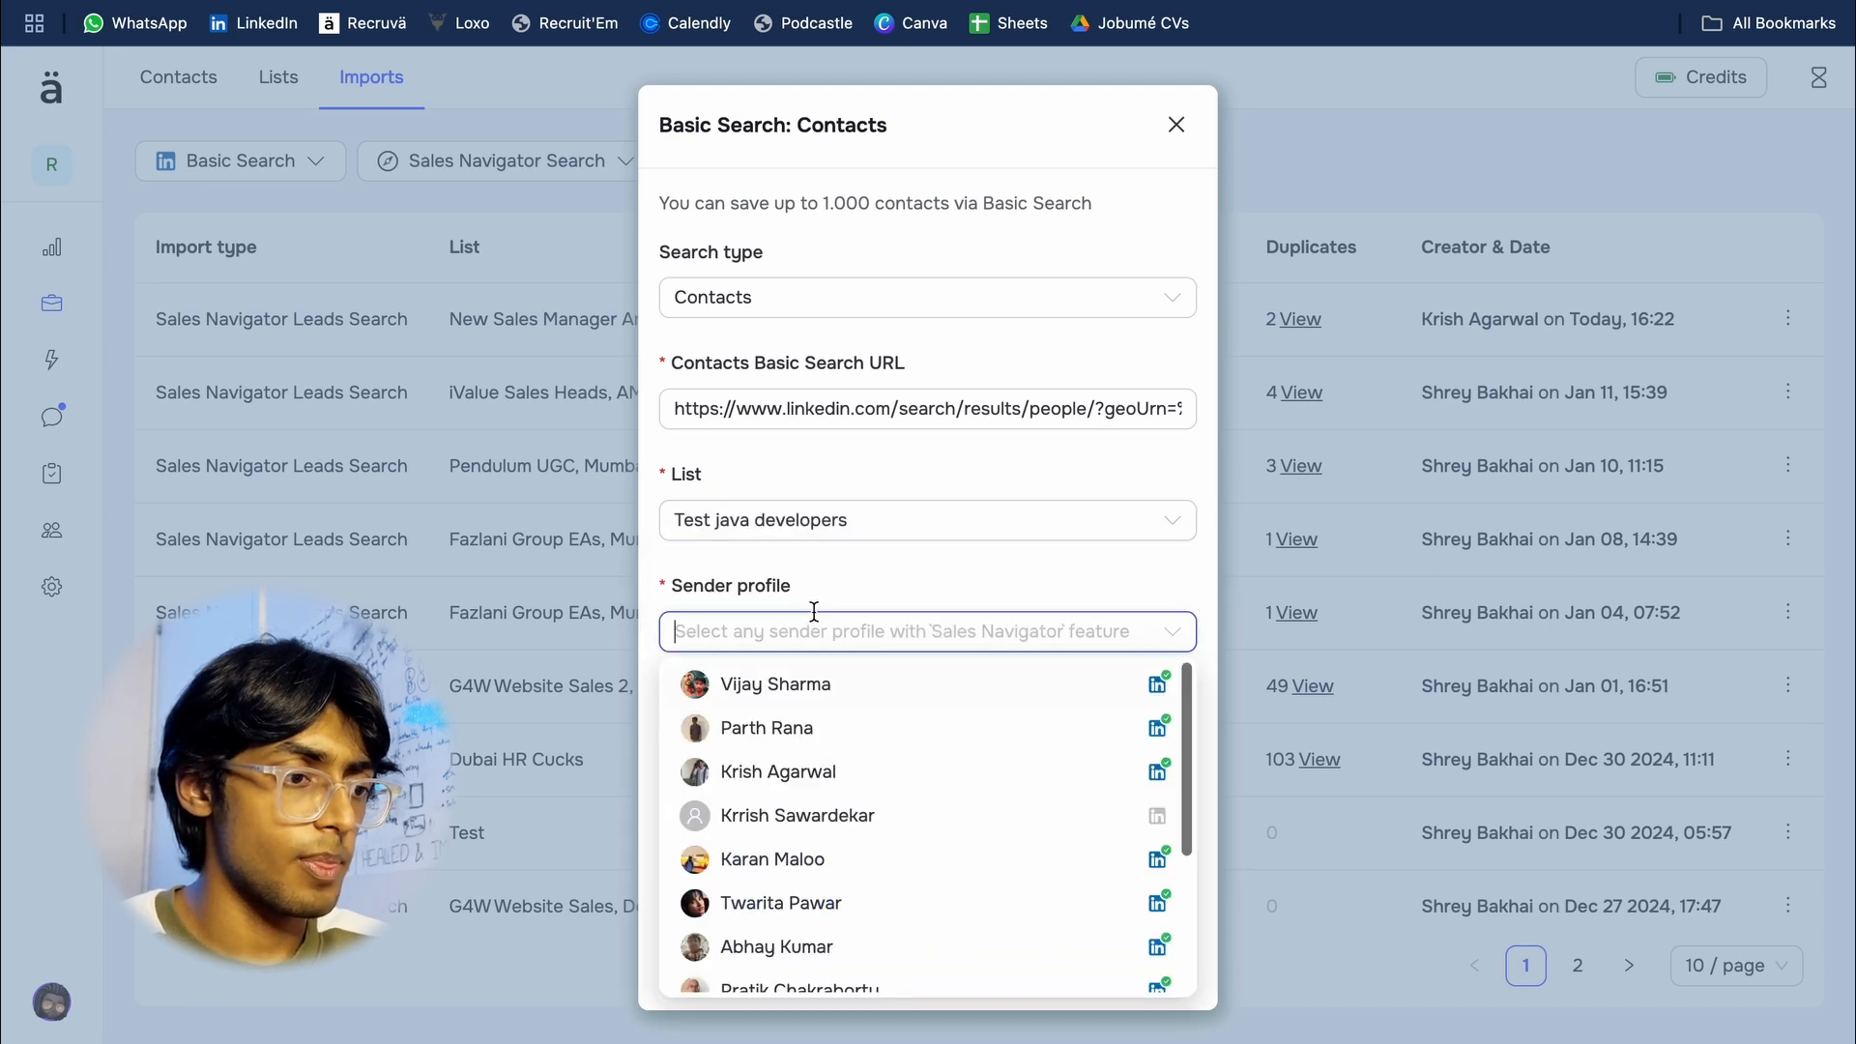
{"action": "left_click", "coordinate": [870, 688]}
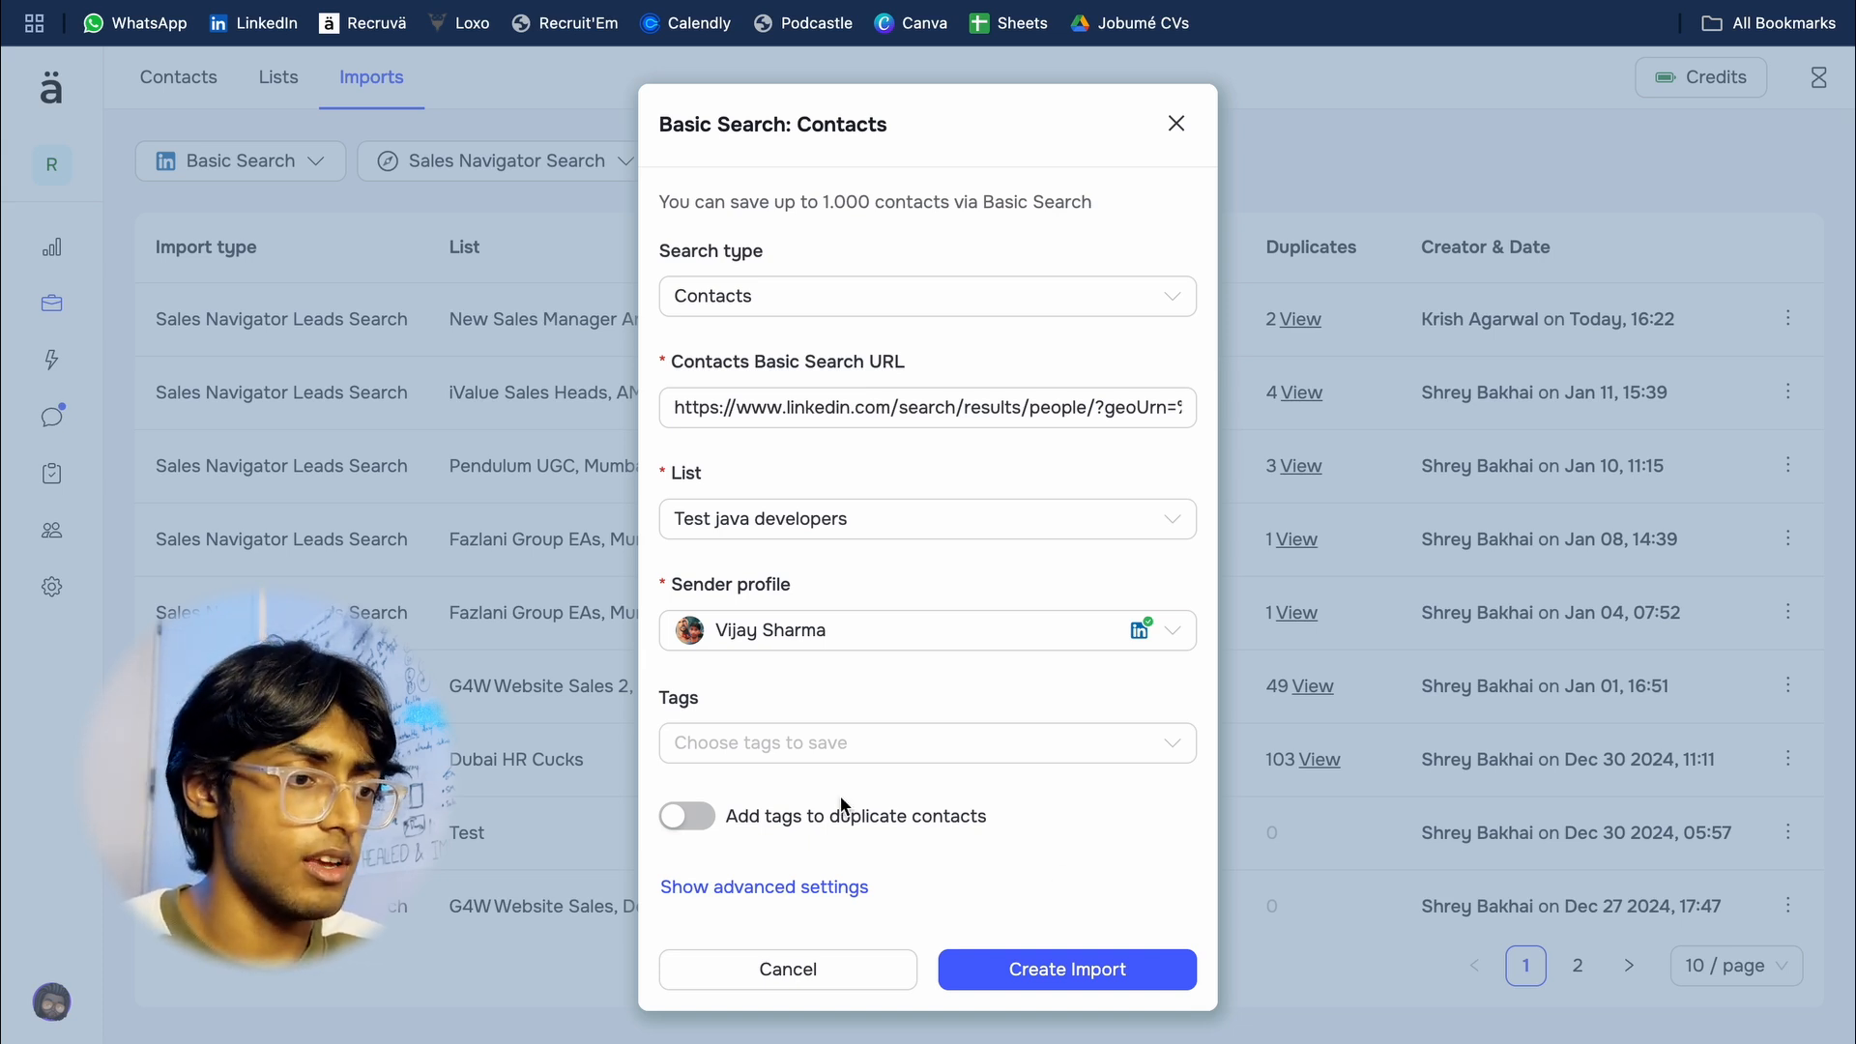
Step: Show the import's advanced settings and set the repeat import period to every week
{"action": "left_click", "coordinate": [828, 887]}
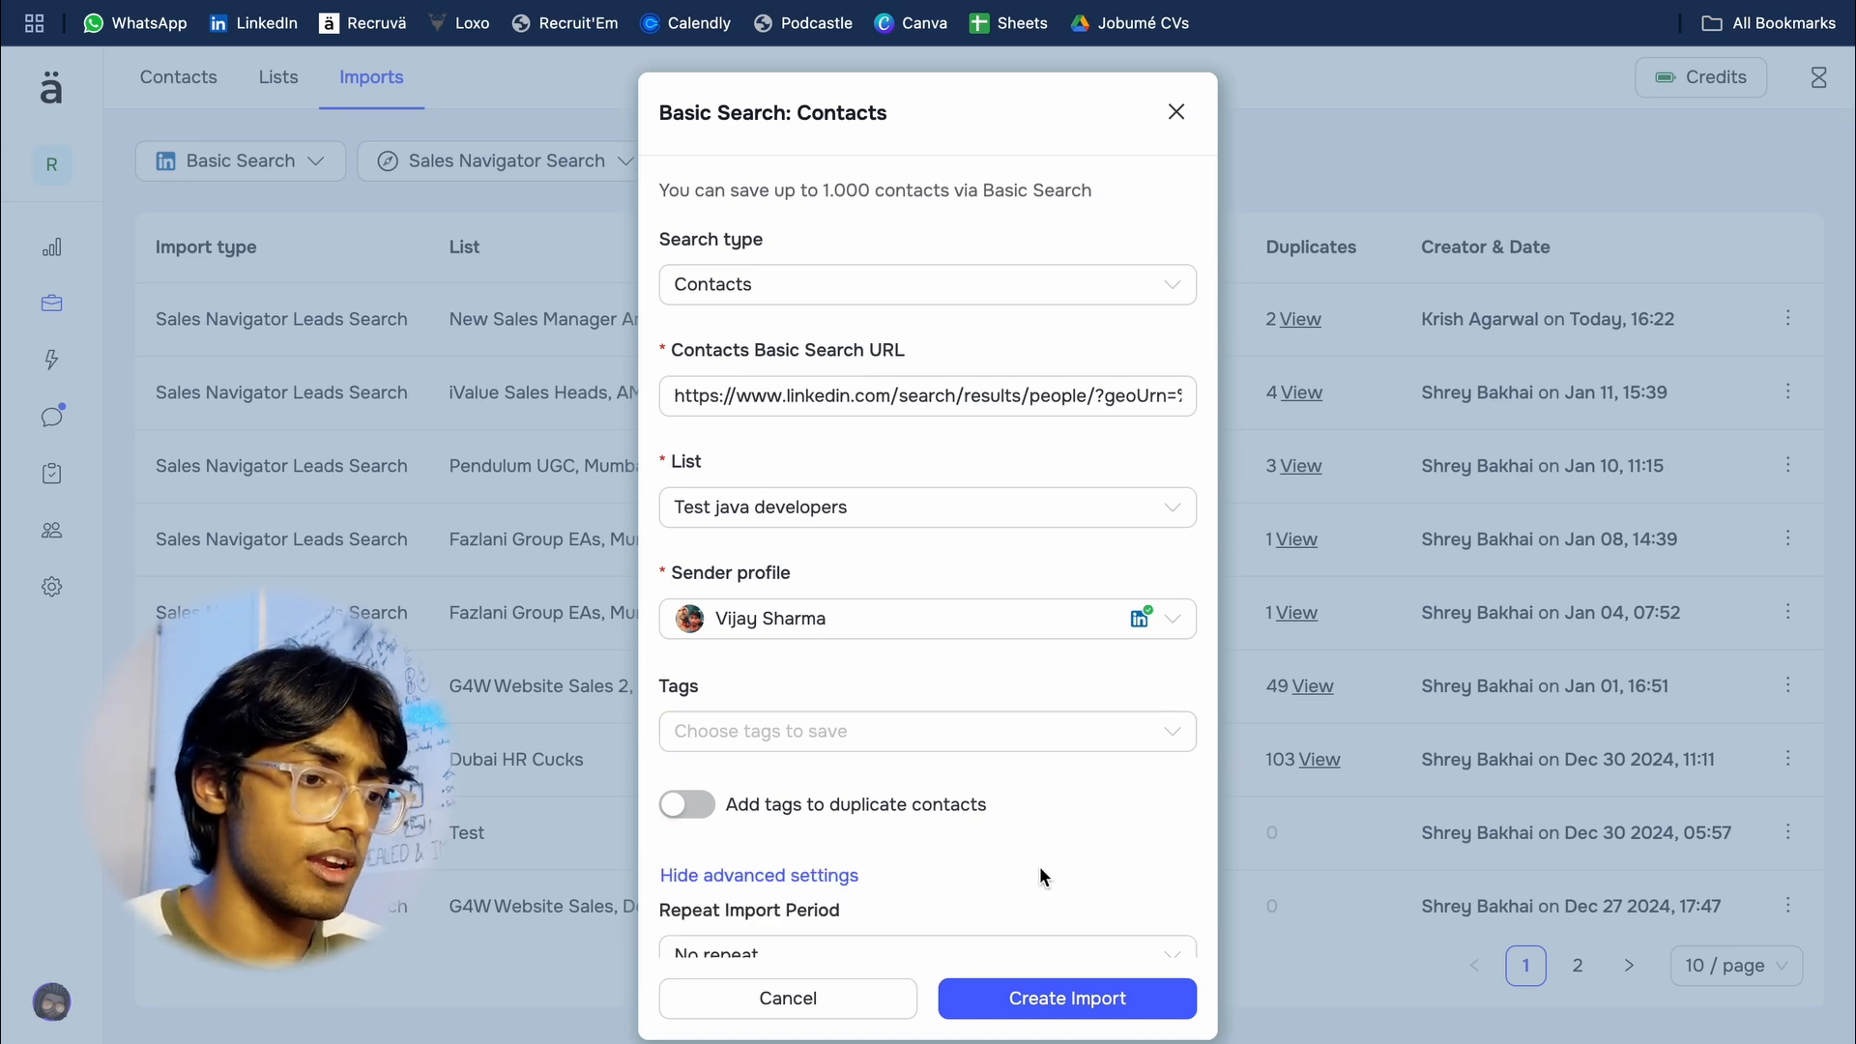
{"action": "scroll", "coordinate": [1044, 879], "scroll_direction": "down", "scroll_amount": 2}
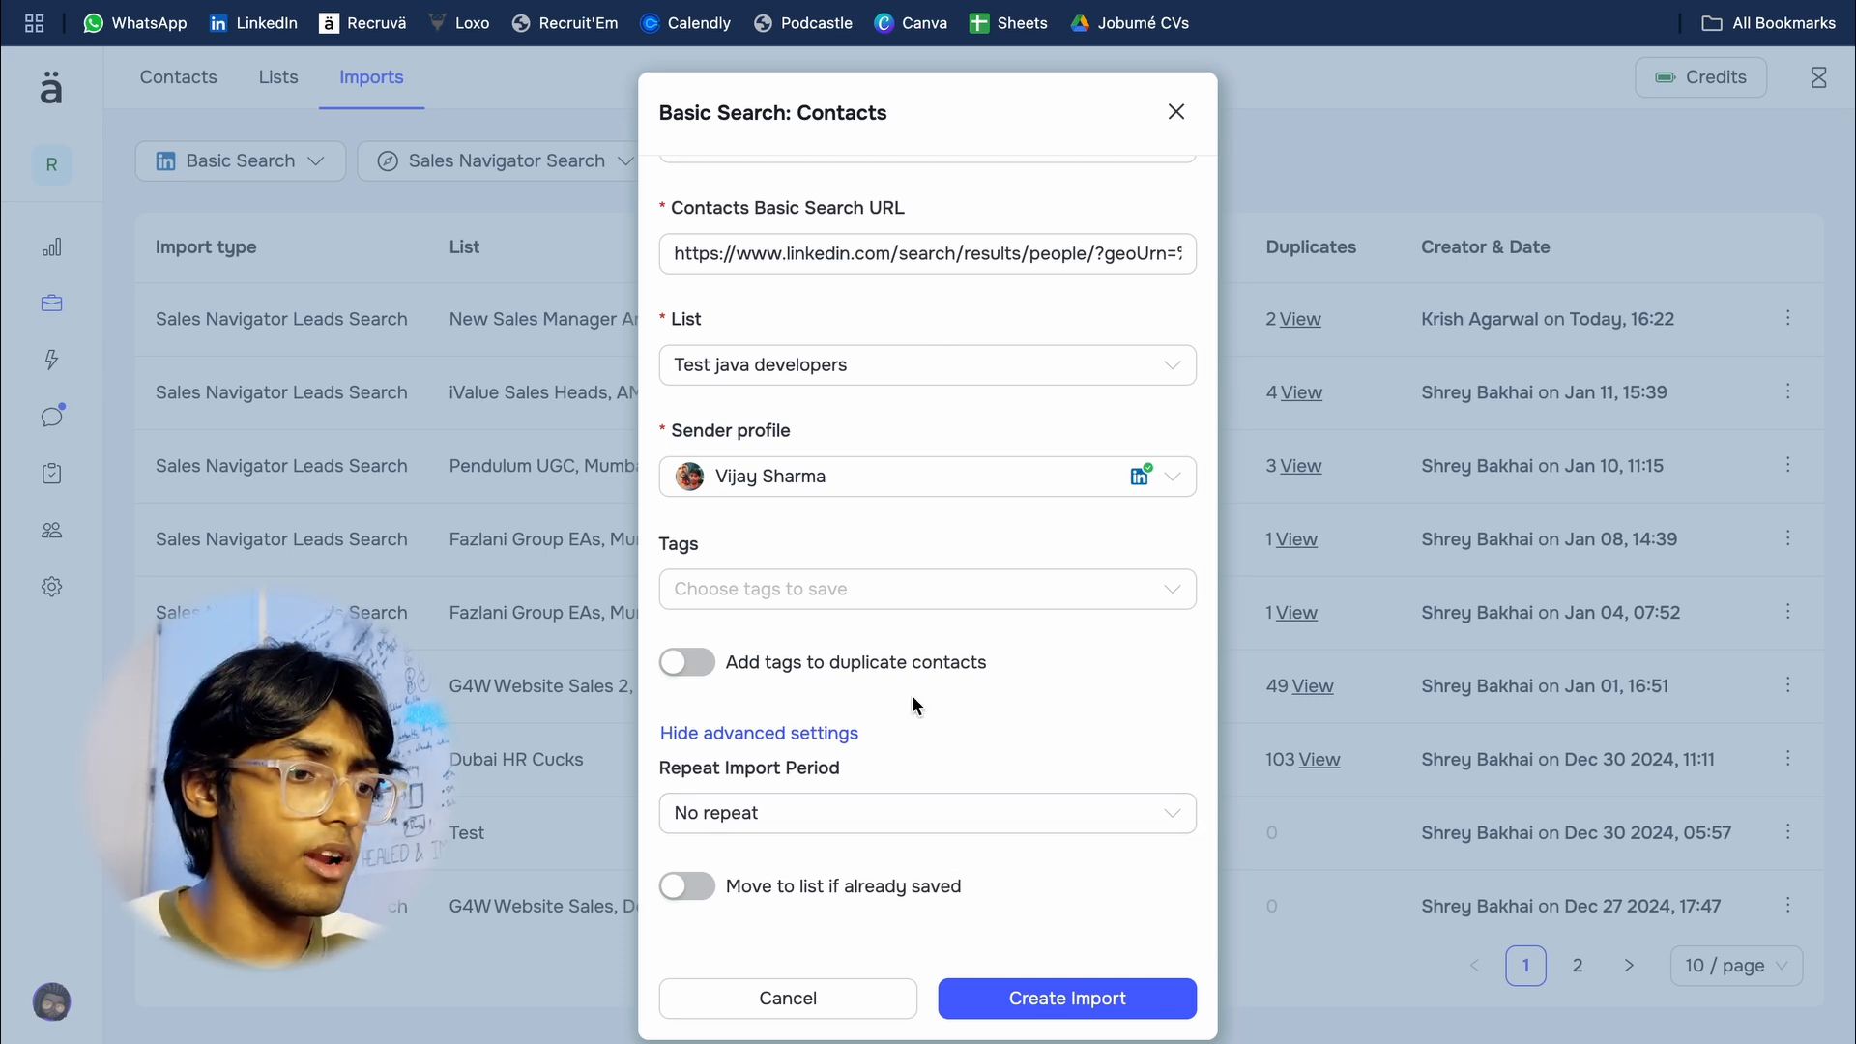
{"action": "scroll", "coordinate": [1023, 796], "scroll_direction": "down", "scroll_amount": 1}
{"action": "left_click", "coordinate": [1021, 798]}
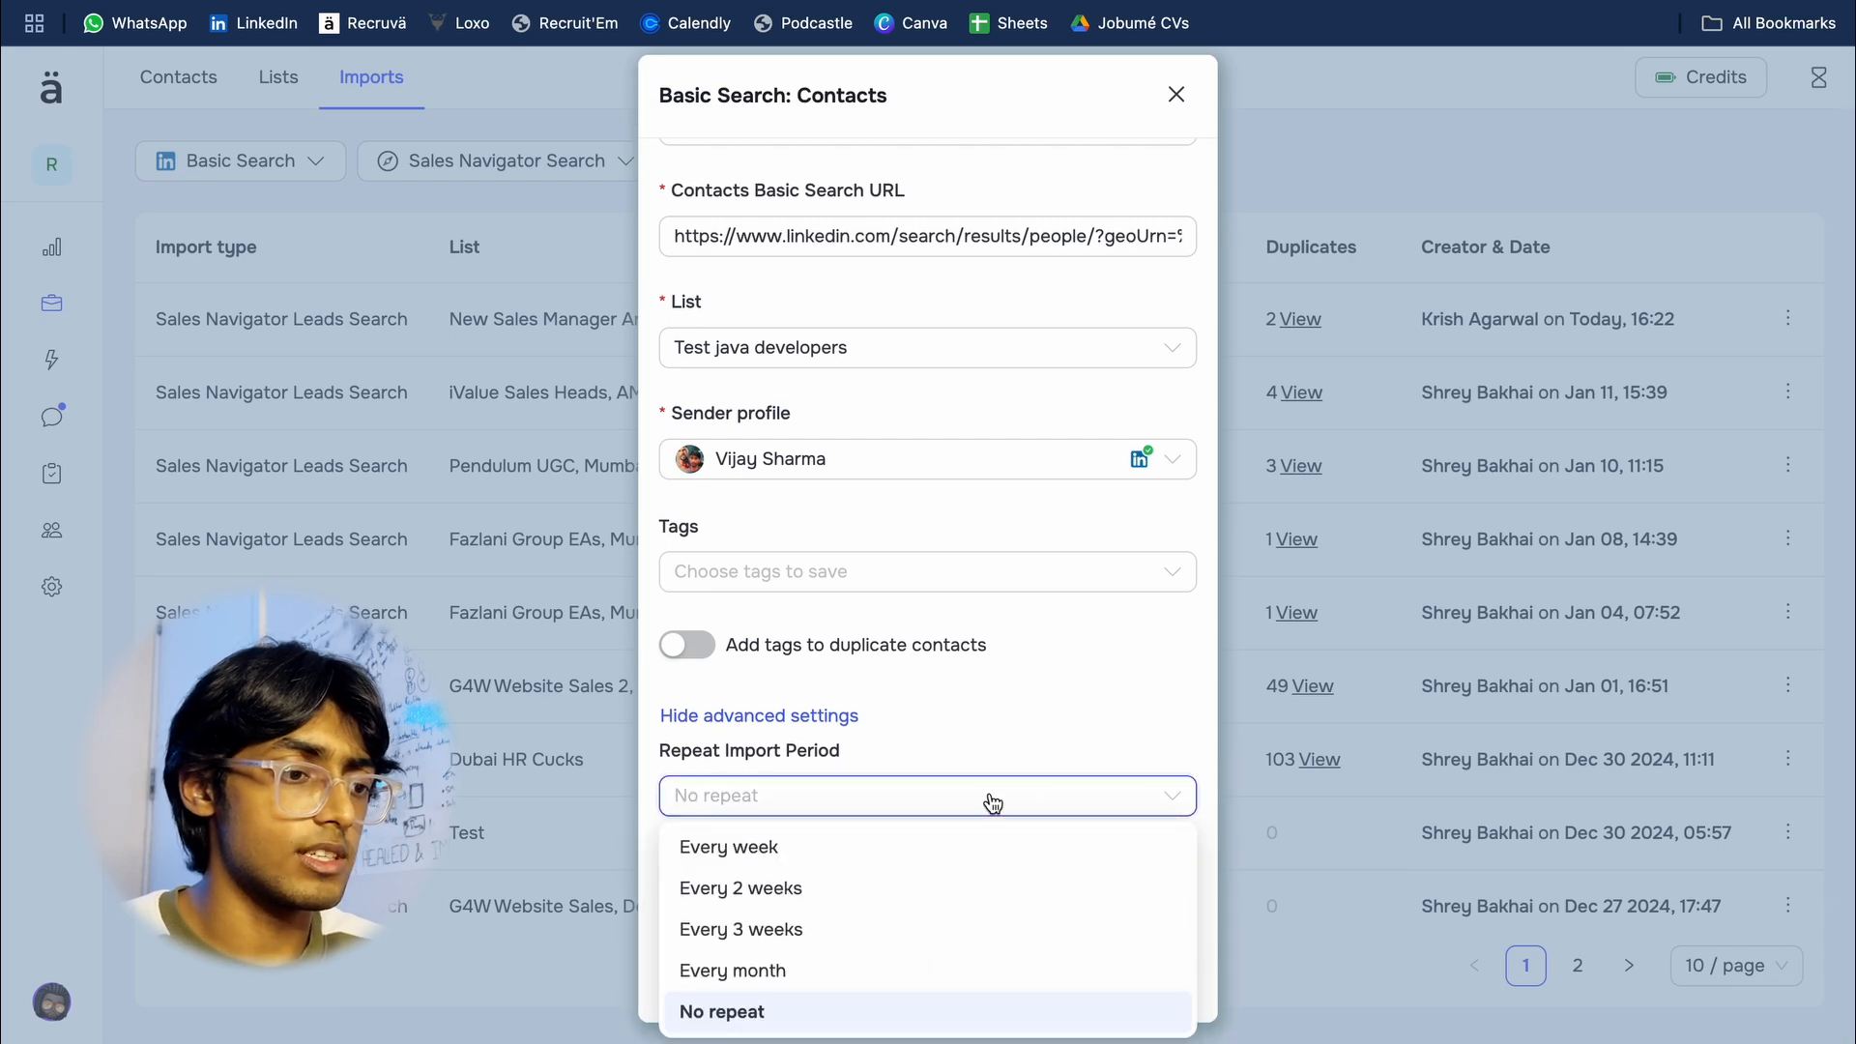
{"action": "left_click", "coordinate": [862, 853]}
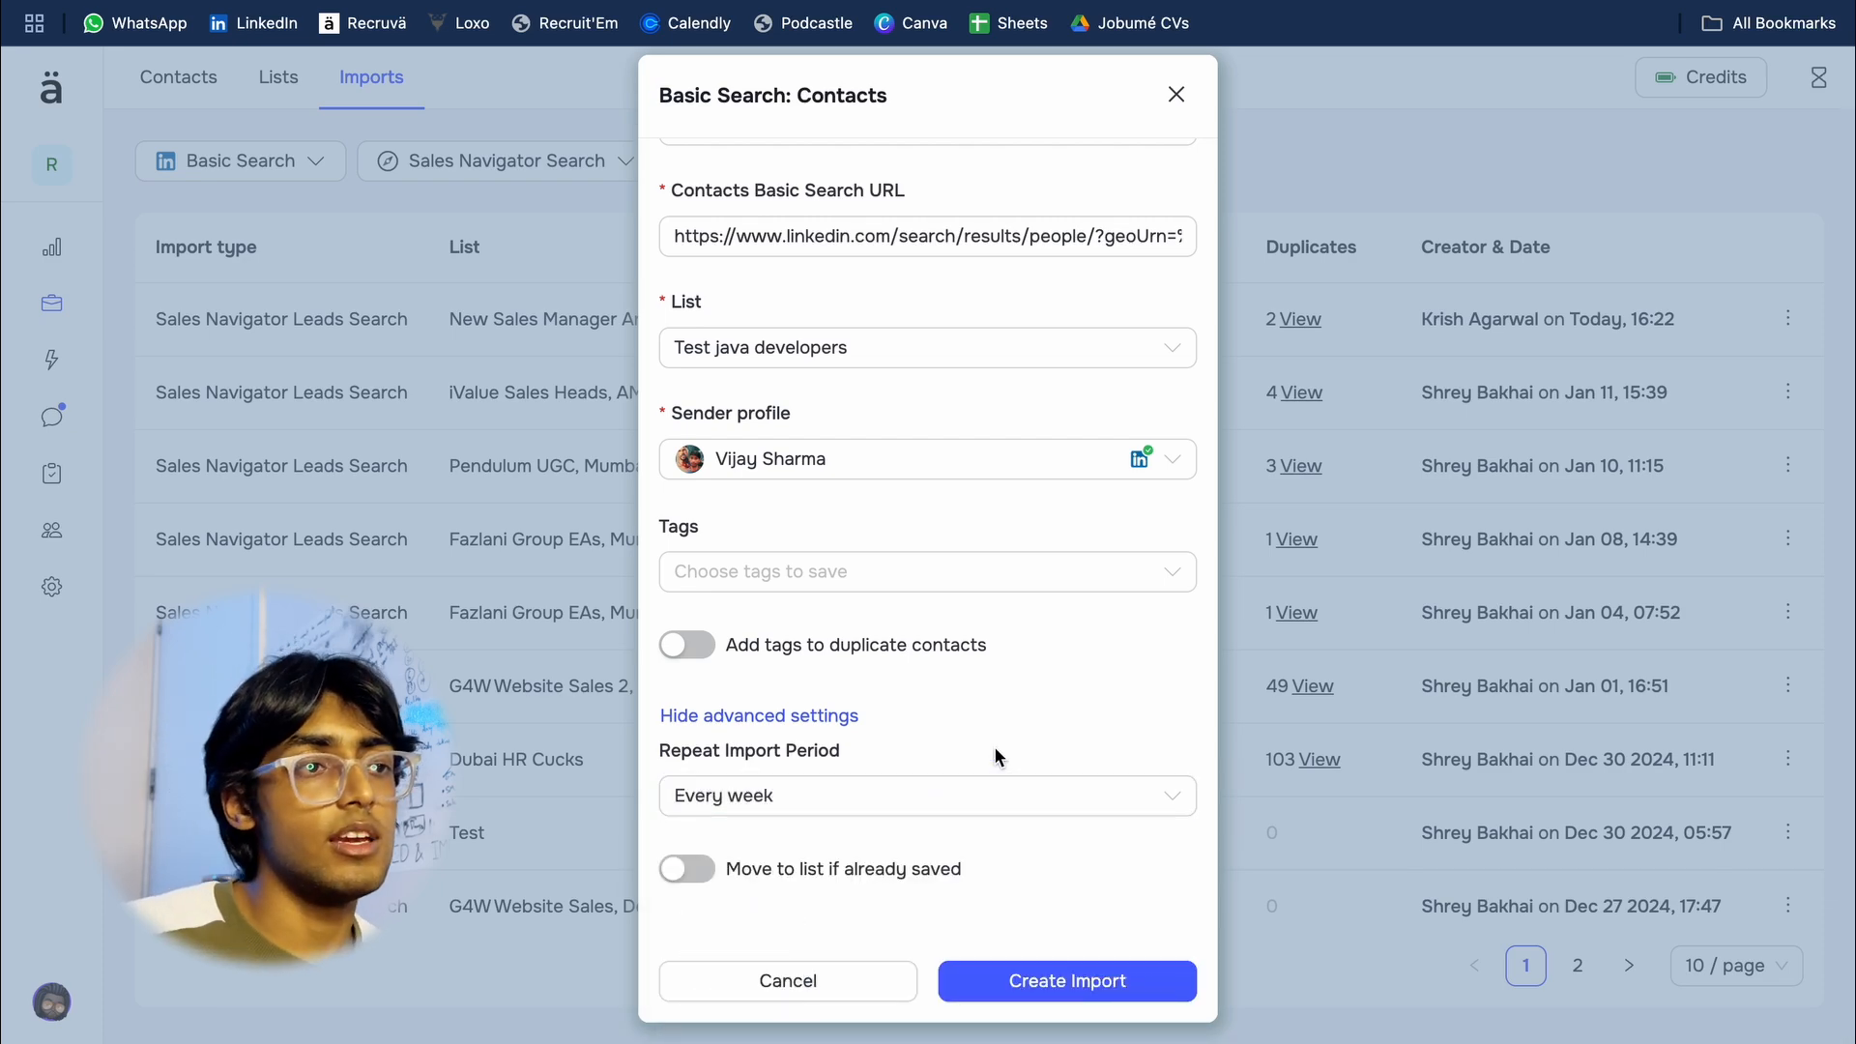
Step: Check the LinkedIn people results for the search and return to the Recruva import form
{"action": "key", "text": "ctrl+Tab"}
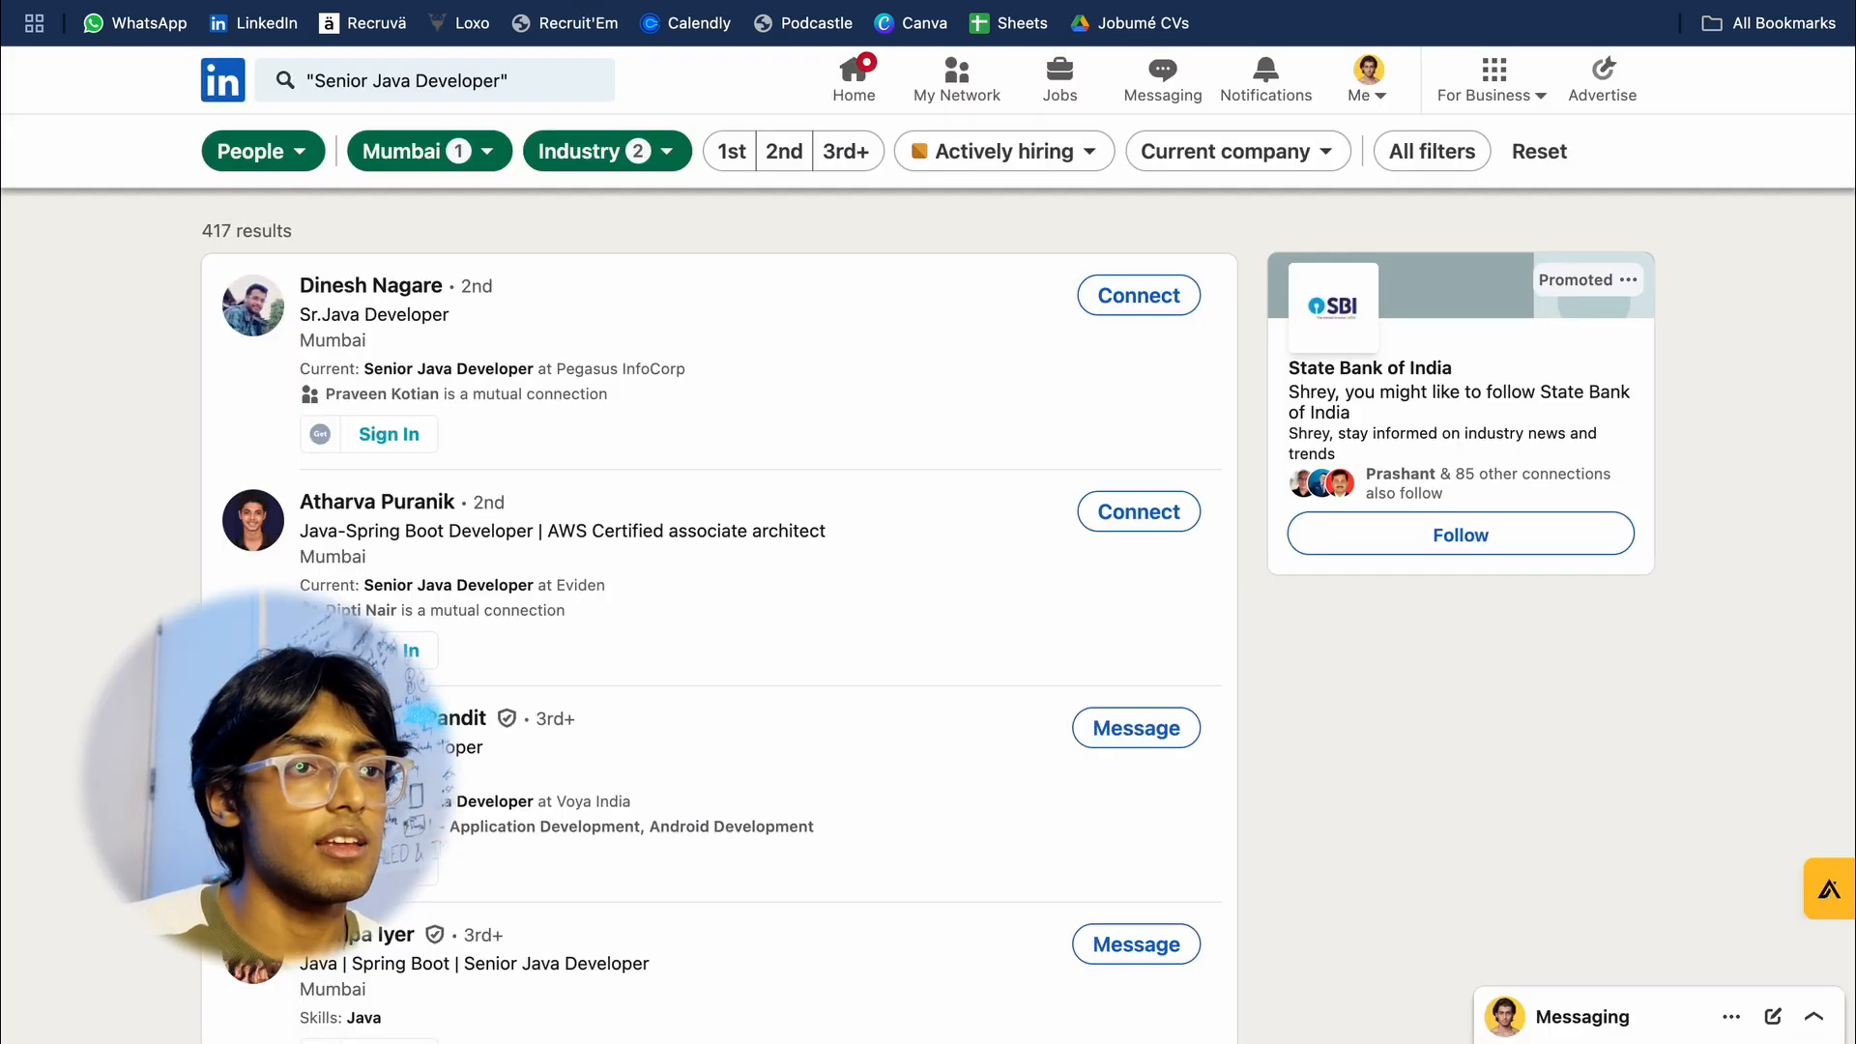
{"action": "scroll", "coordinate": [624, 515], "scroll_direction": "up", "scroll_amount": 2}
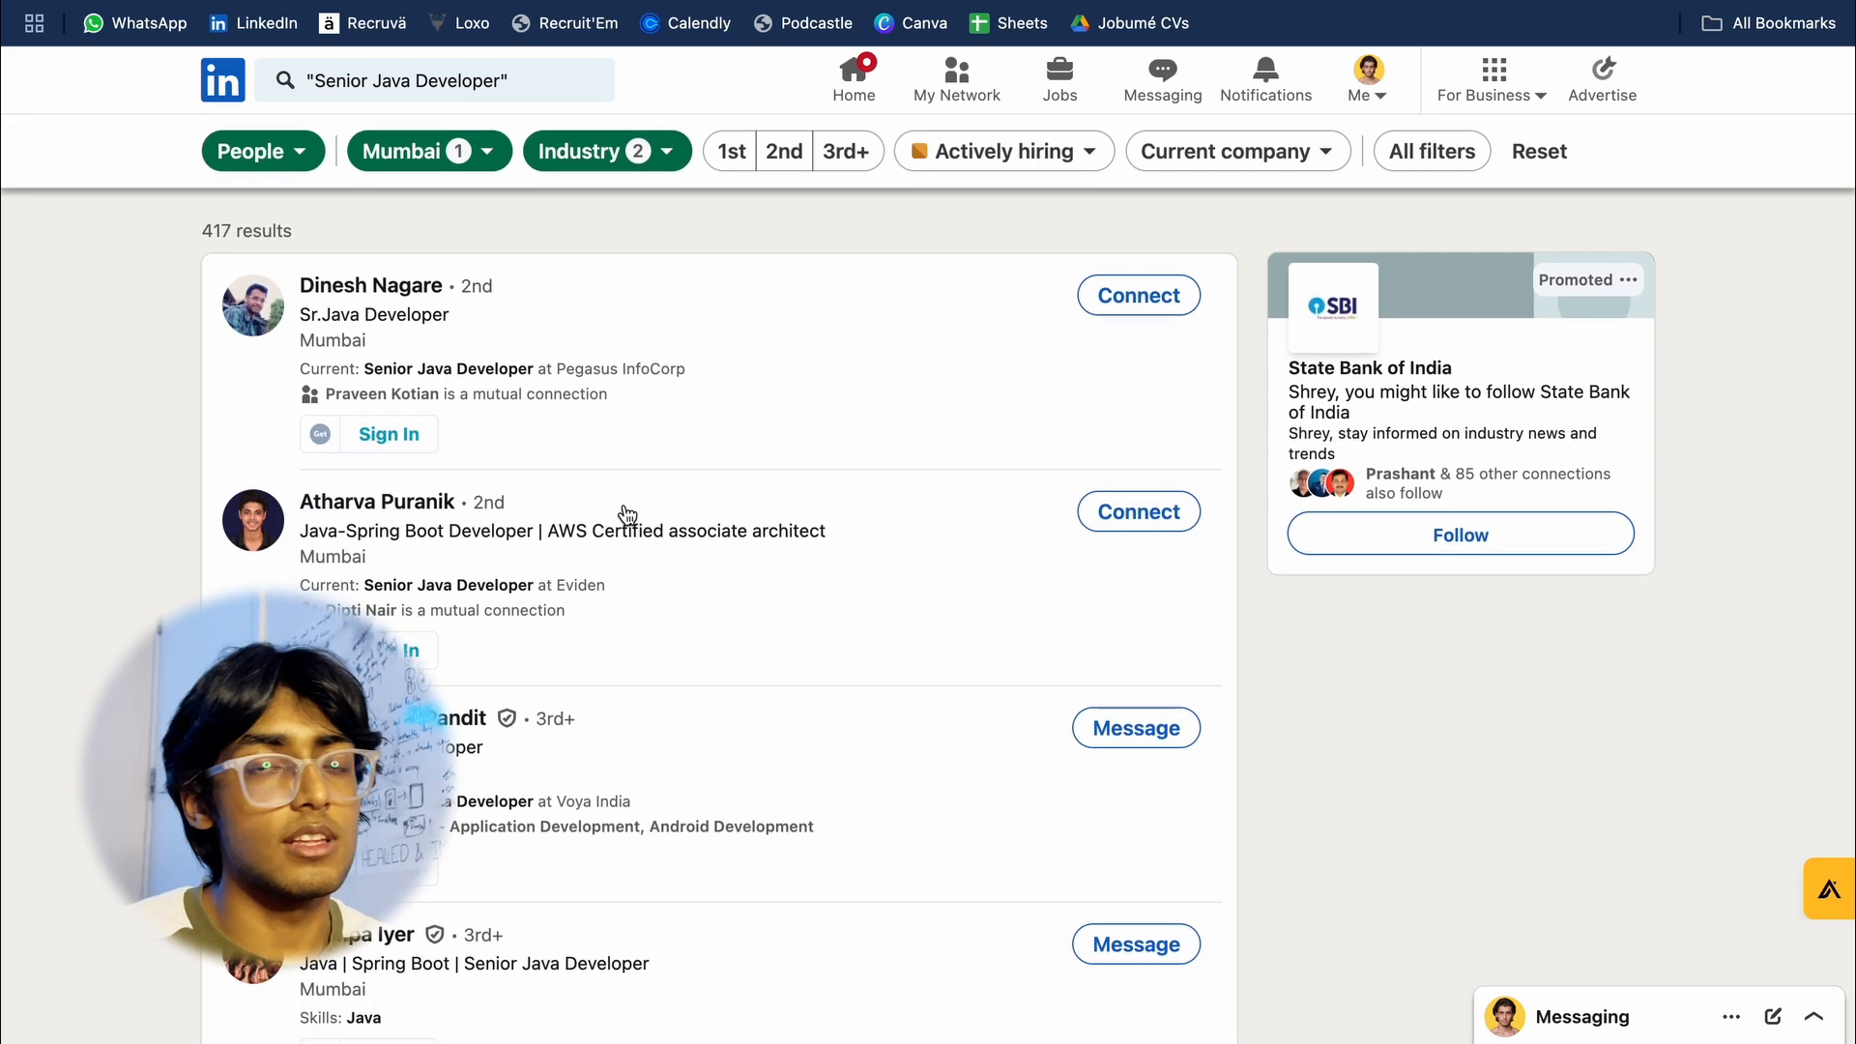
{"action": "key", "text": "ctrl+shift+Tab"}
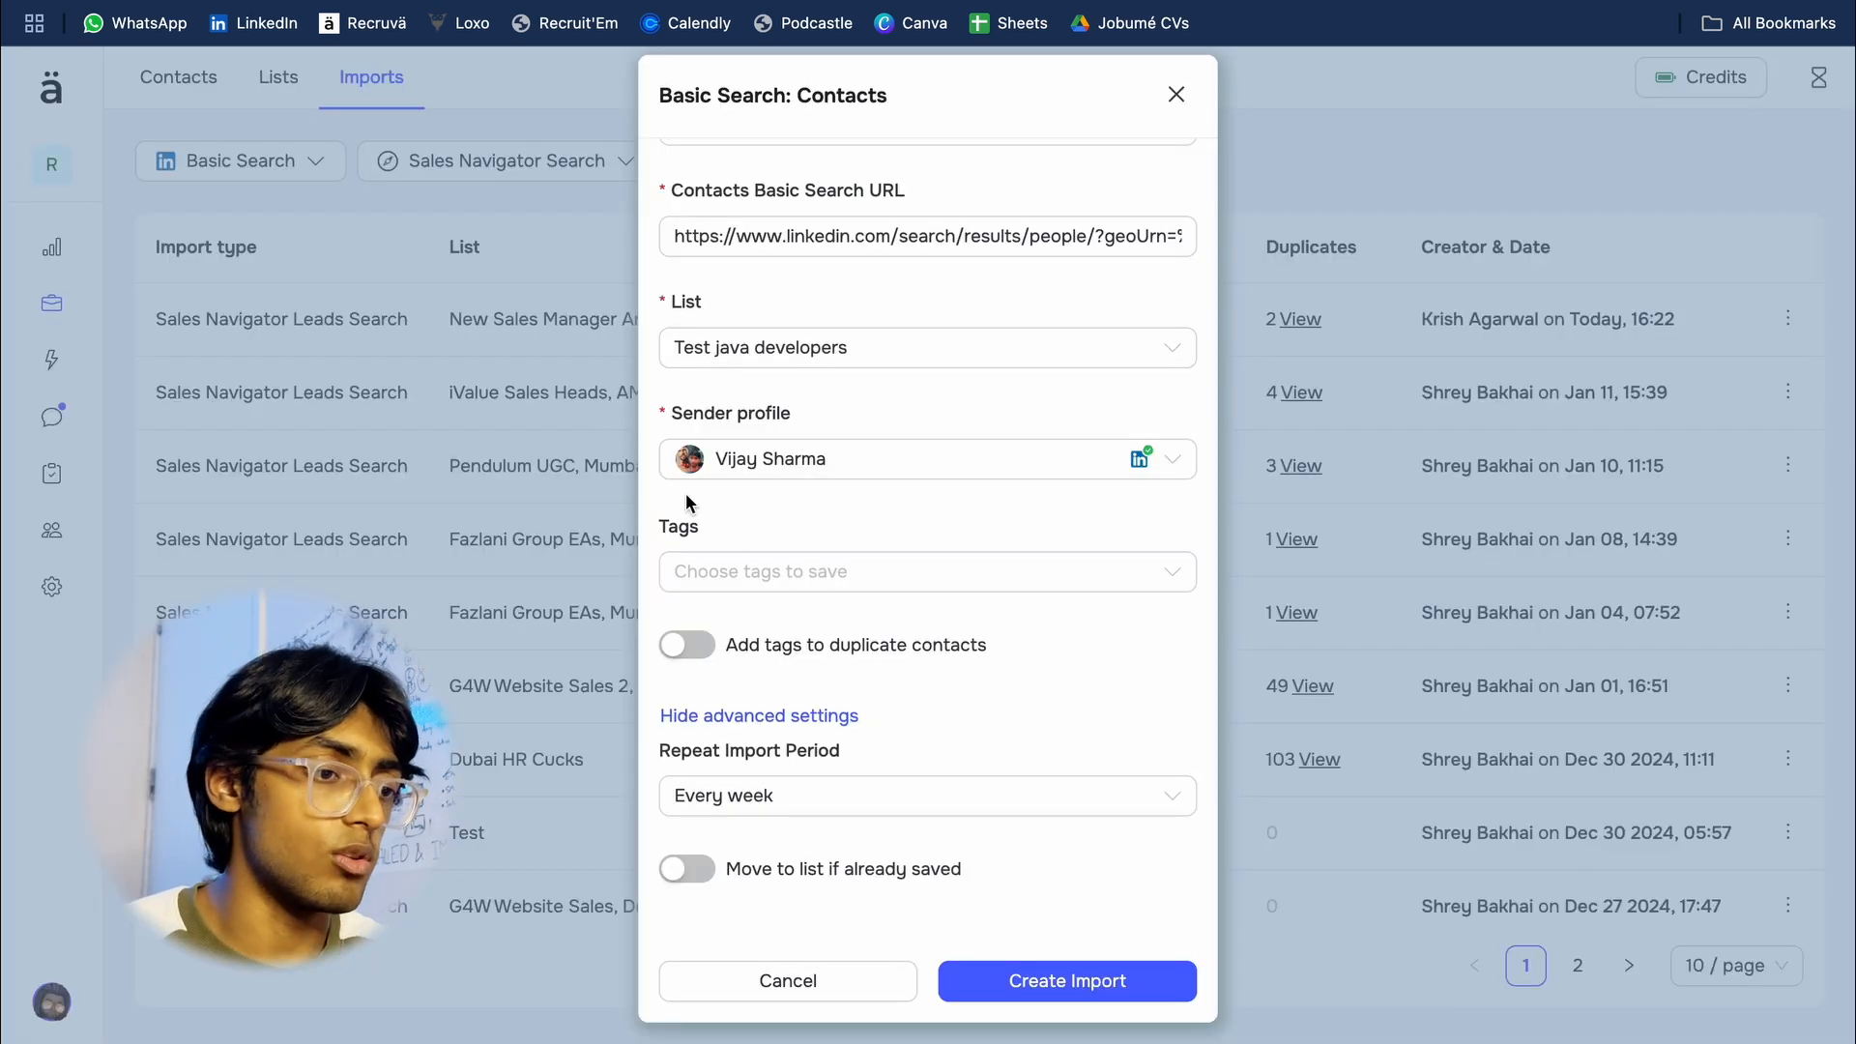
Step: Set the repeat import period to No repeat and create the import
{"action": "left_click", "coordinate": [873, 793]}
{"action": "left_click", "coordinate": [895, 751]}
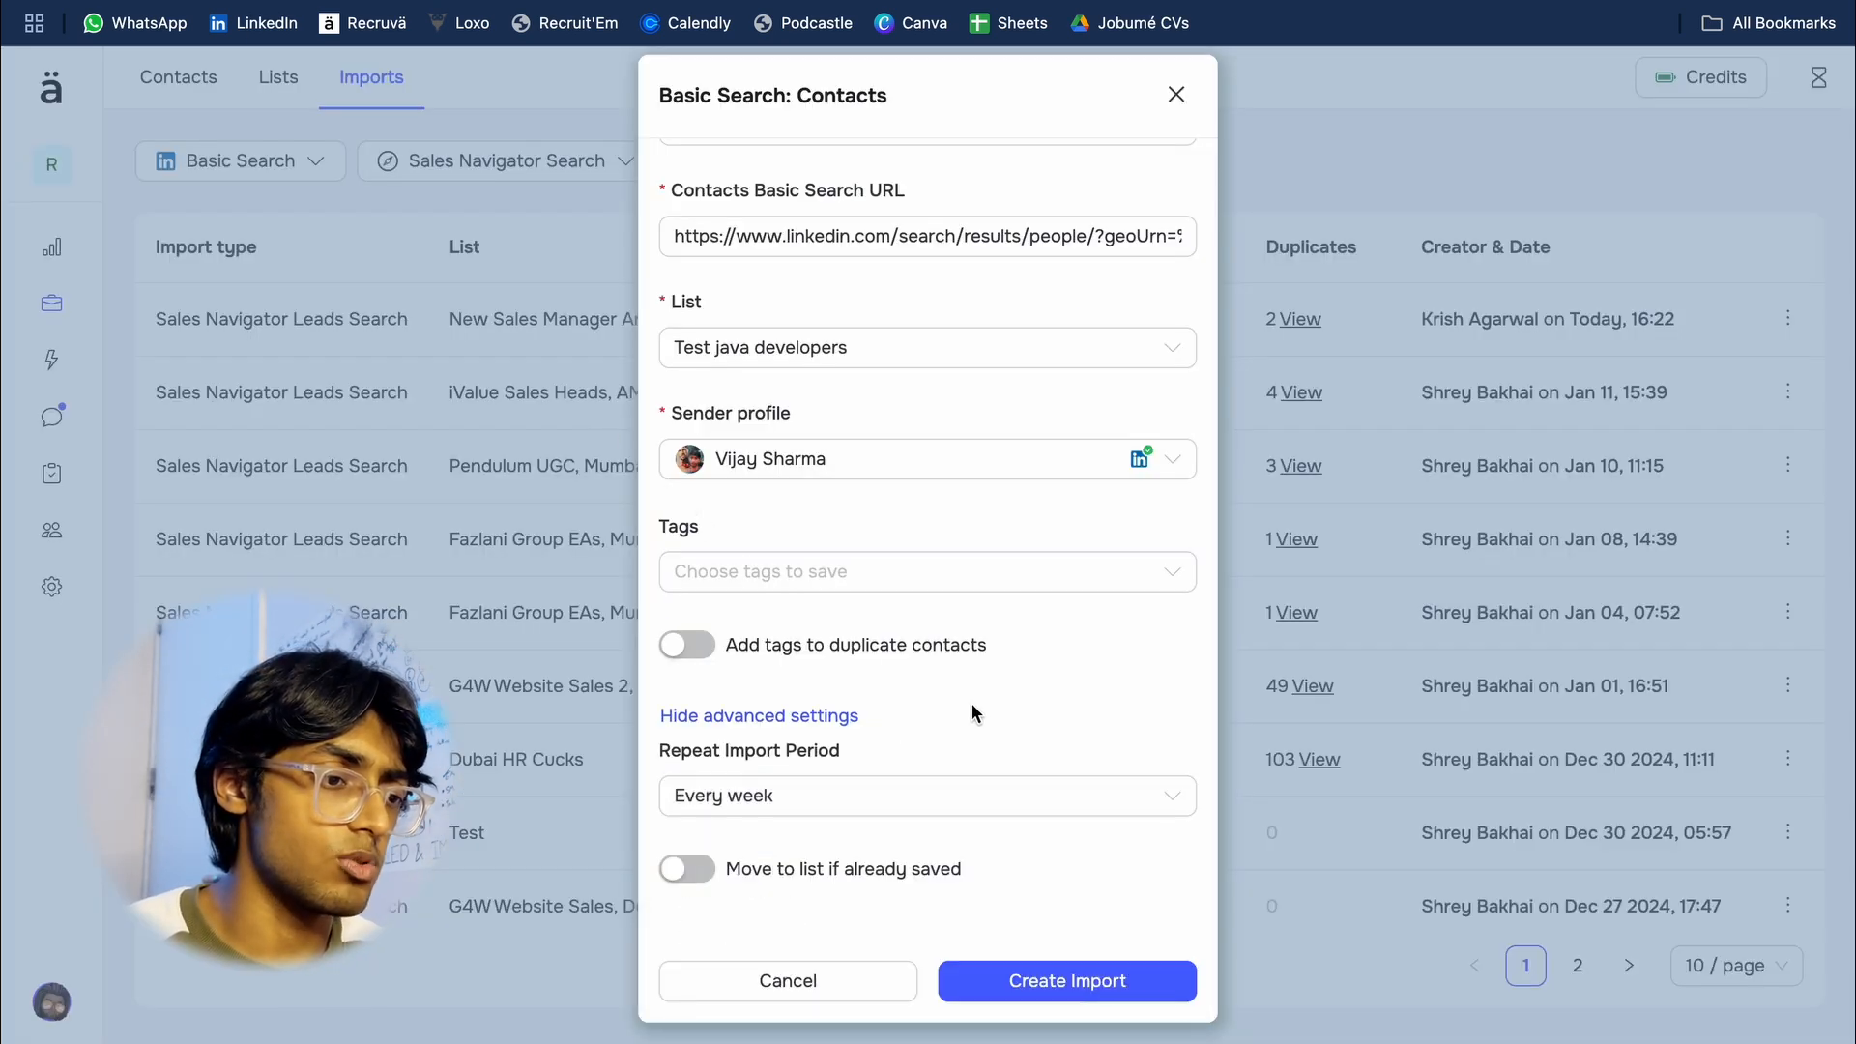
{"action": "left_click", "coordinate": [774, 794]}
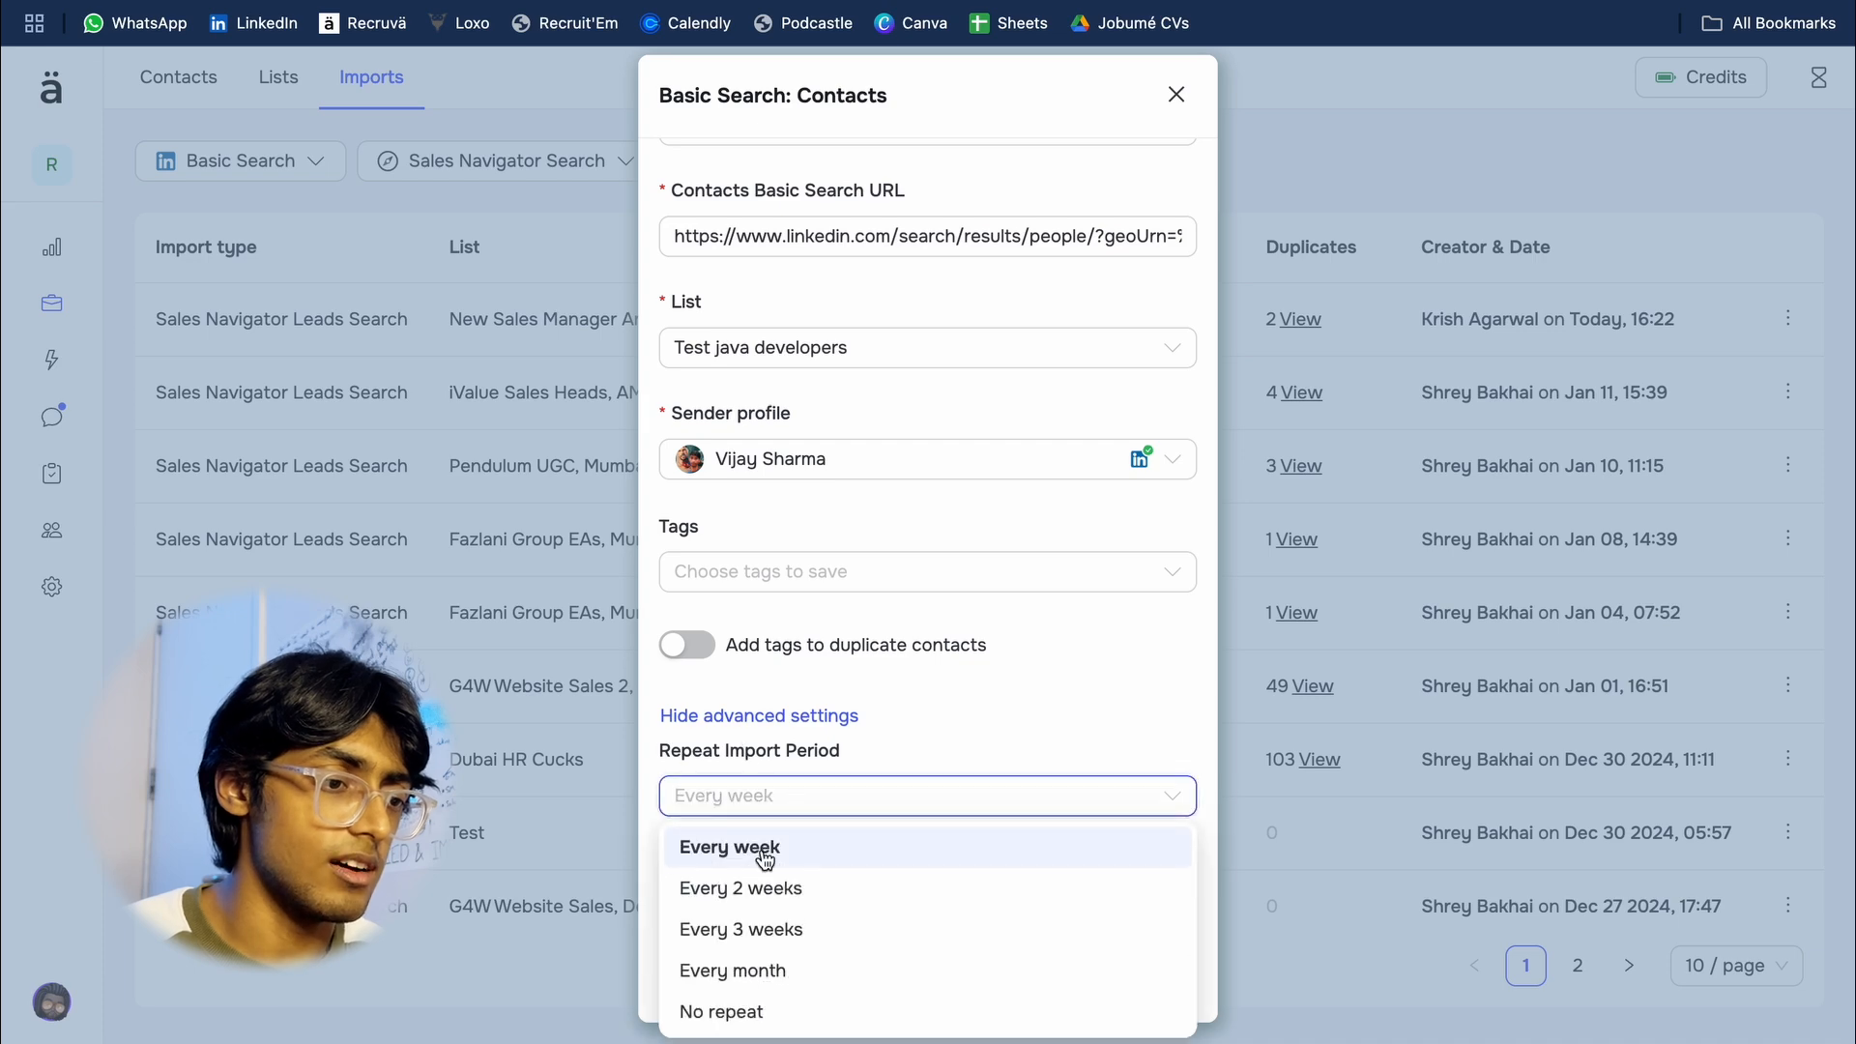
{"action": "left_click", "coordinate": [807, 1003]}
{"action": "left_click", "coordinate": [1065, 979]}
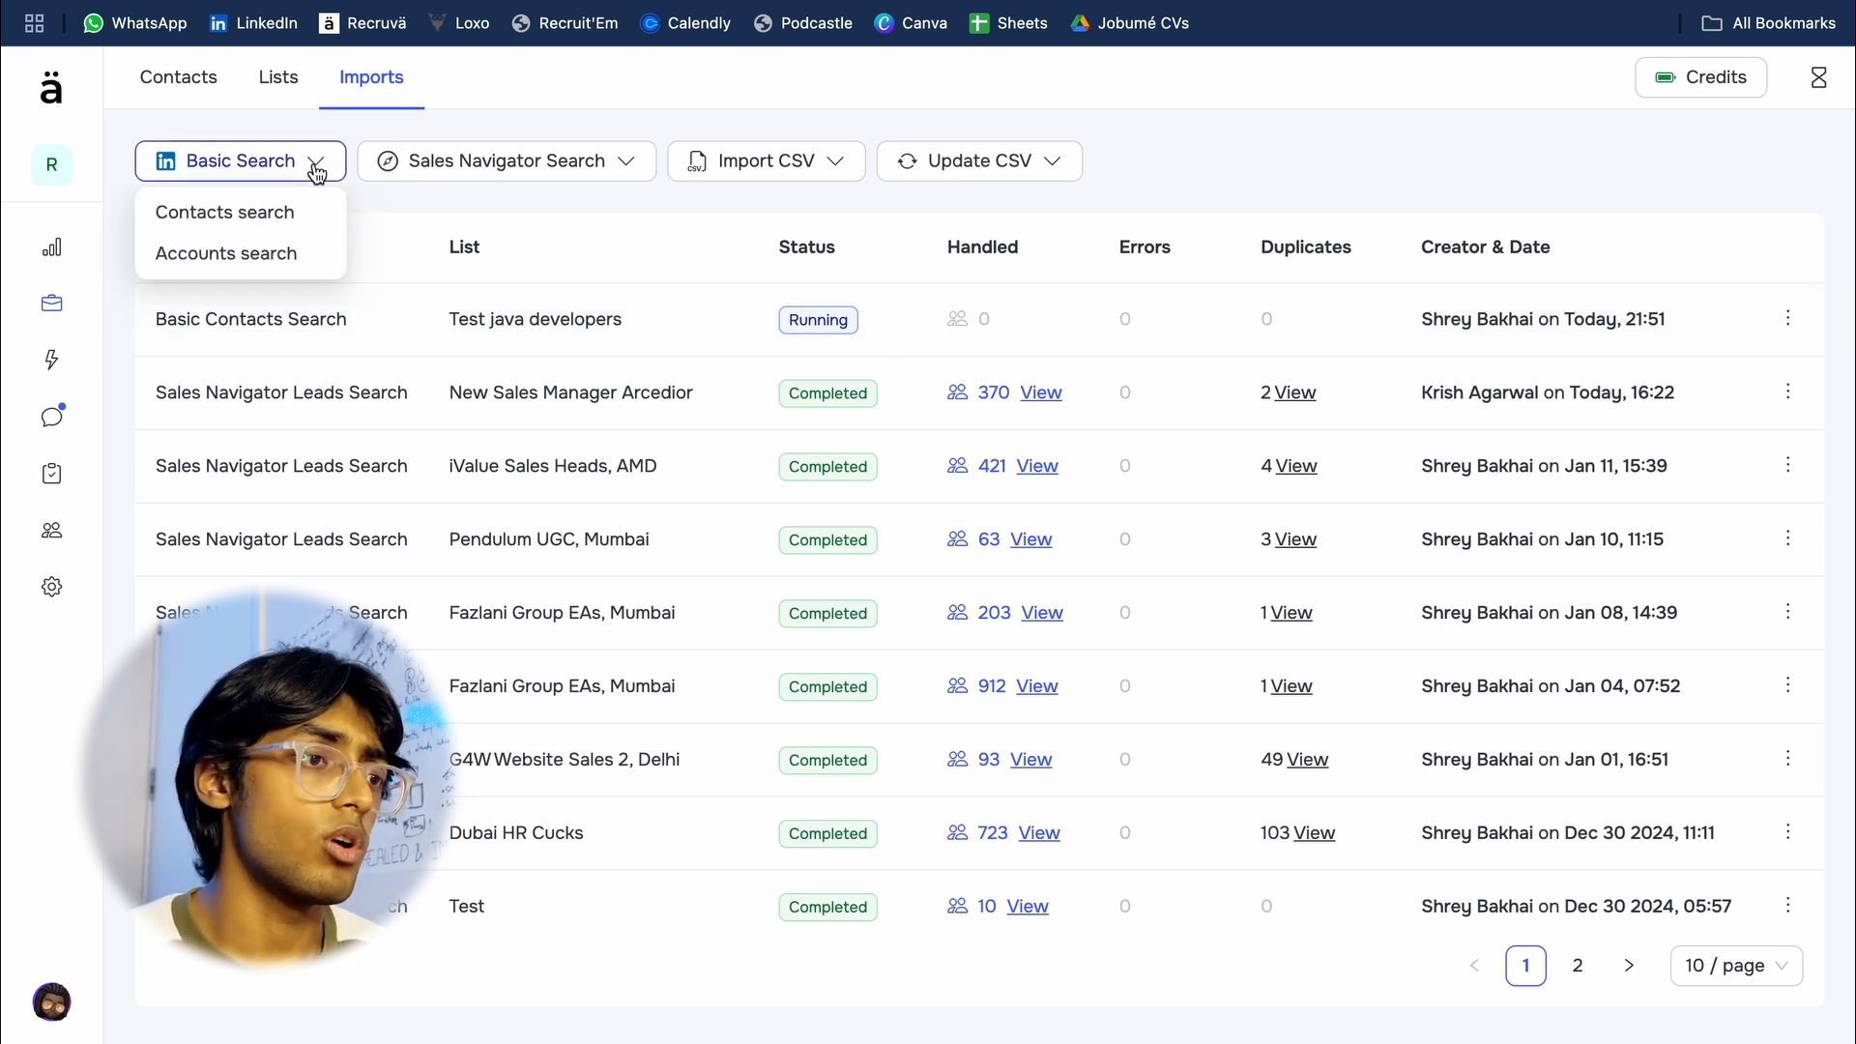
Step: Switch to LinkedIn Sales Navigator and search for "Senior Java Developer" as an exact phrase
{"action": "mouse_move", "coordinate": [587, 158]}
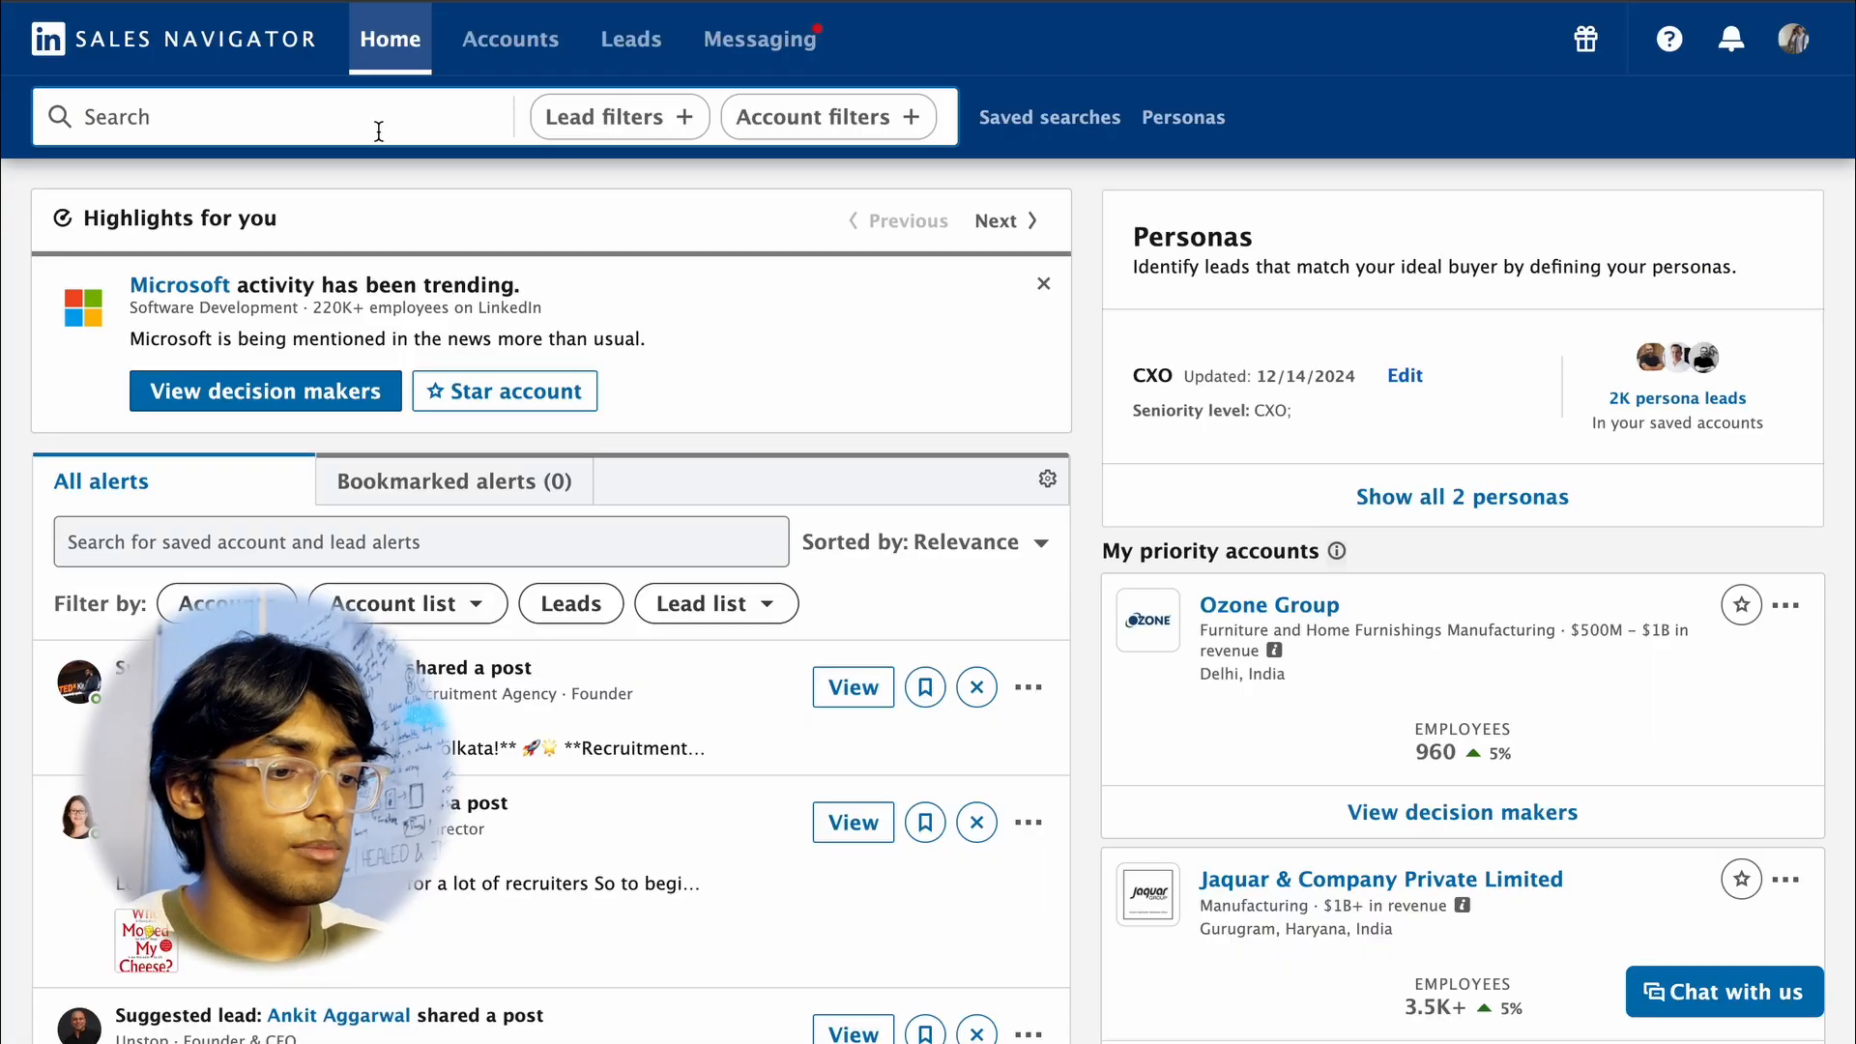
{"action": "left_click", "coordinate": [338, 115]}
{"action": "type", "text": "\"Senior Java Developer"}
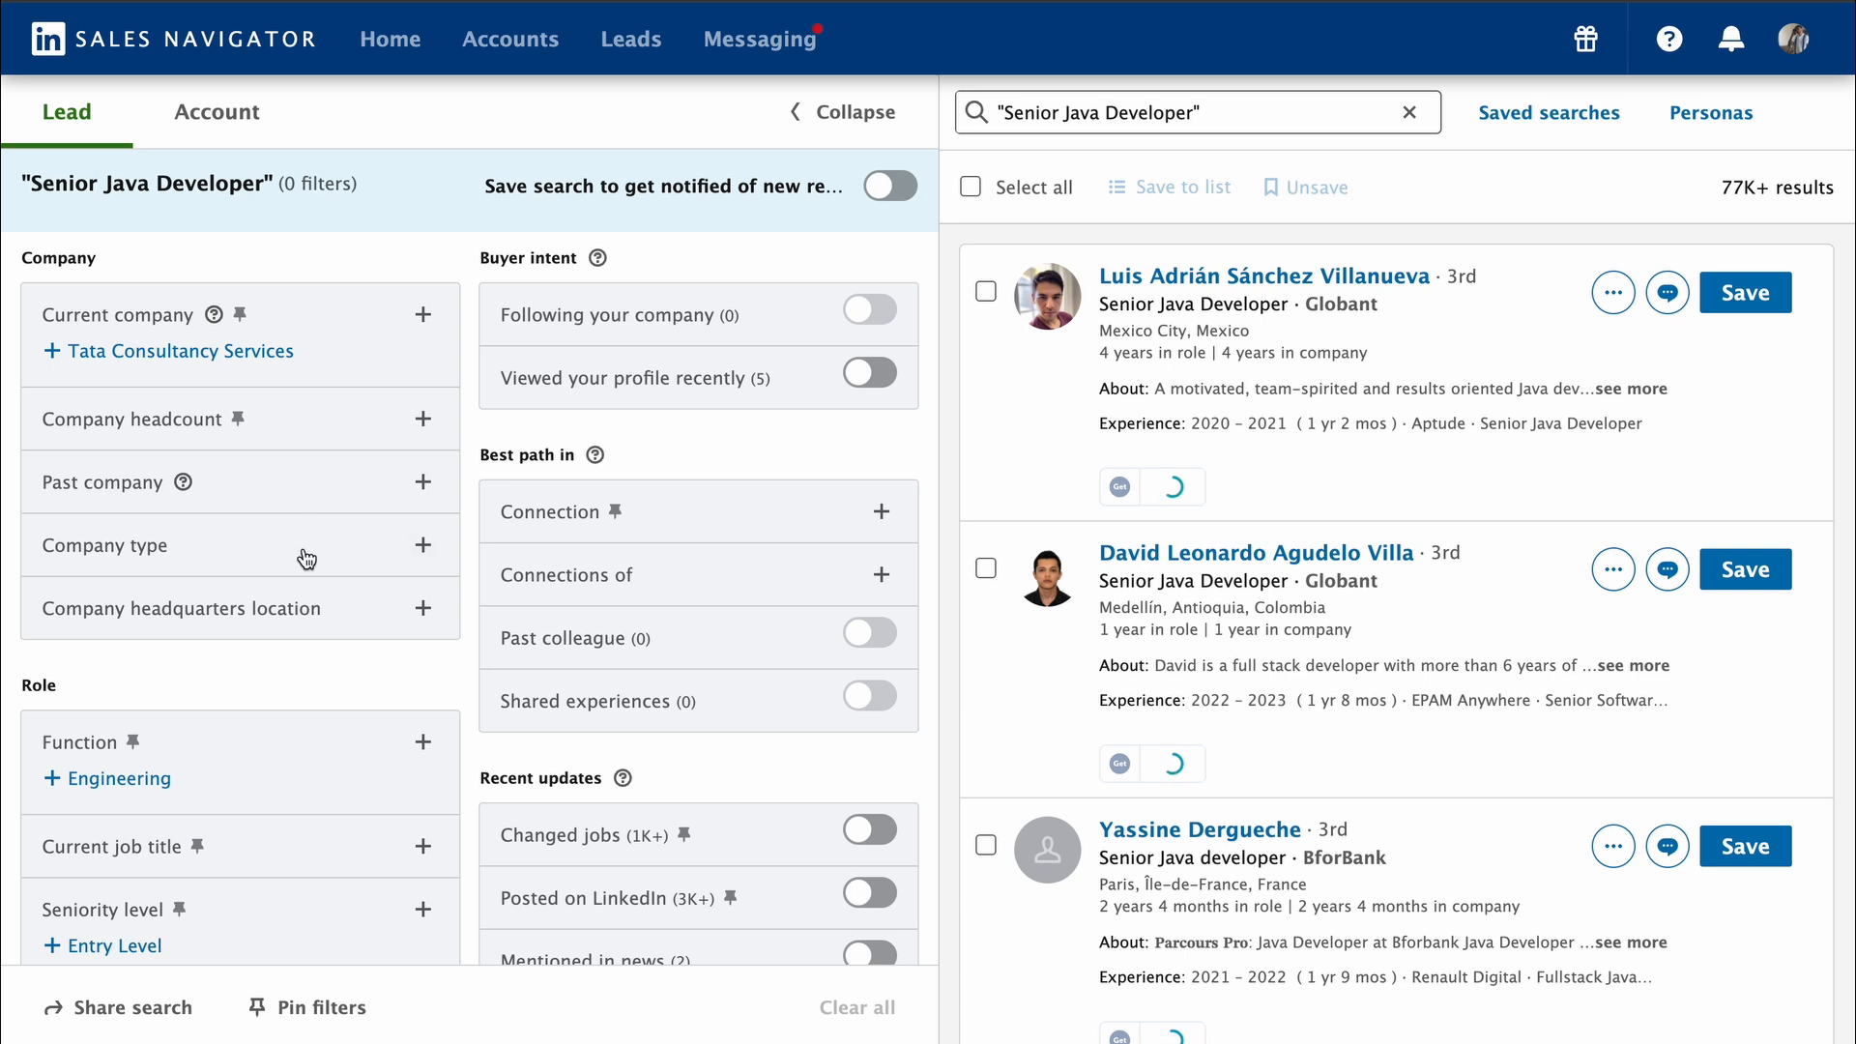
Step: Filter the leads by Mumbai, Maharashtra, India and the industries IT Services and IT Consulting, Software Development, and Technology, Information and Internet
{"action": "scroll", "coordinate": [305, 558], "scroll_direction": "down", "scroll_amount": 1}
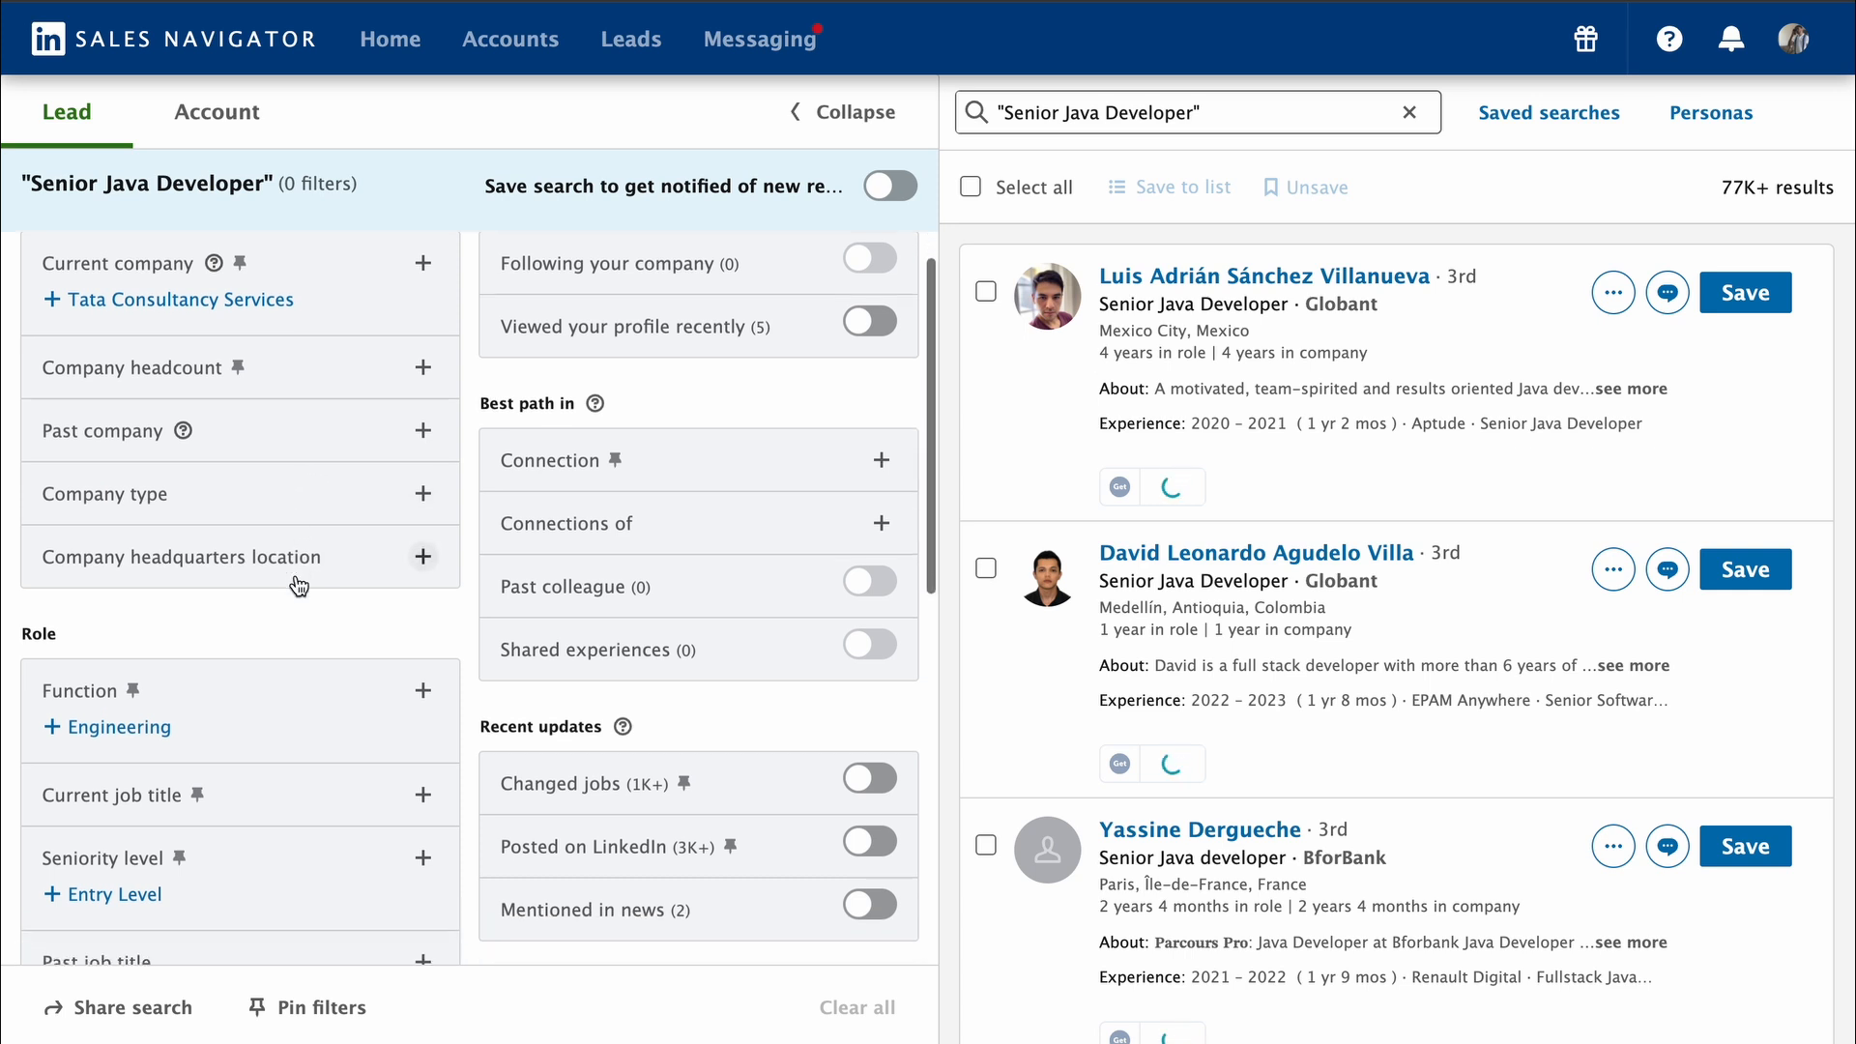
{"action": "scroll", "coordinate": [188, 466], "scroll_direction": "down", "scroll_amount": 3}
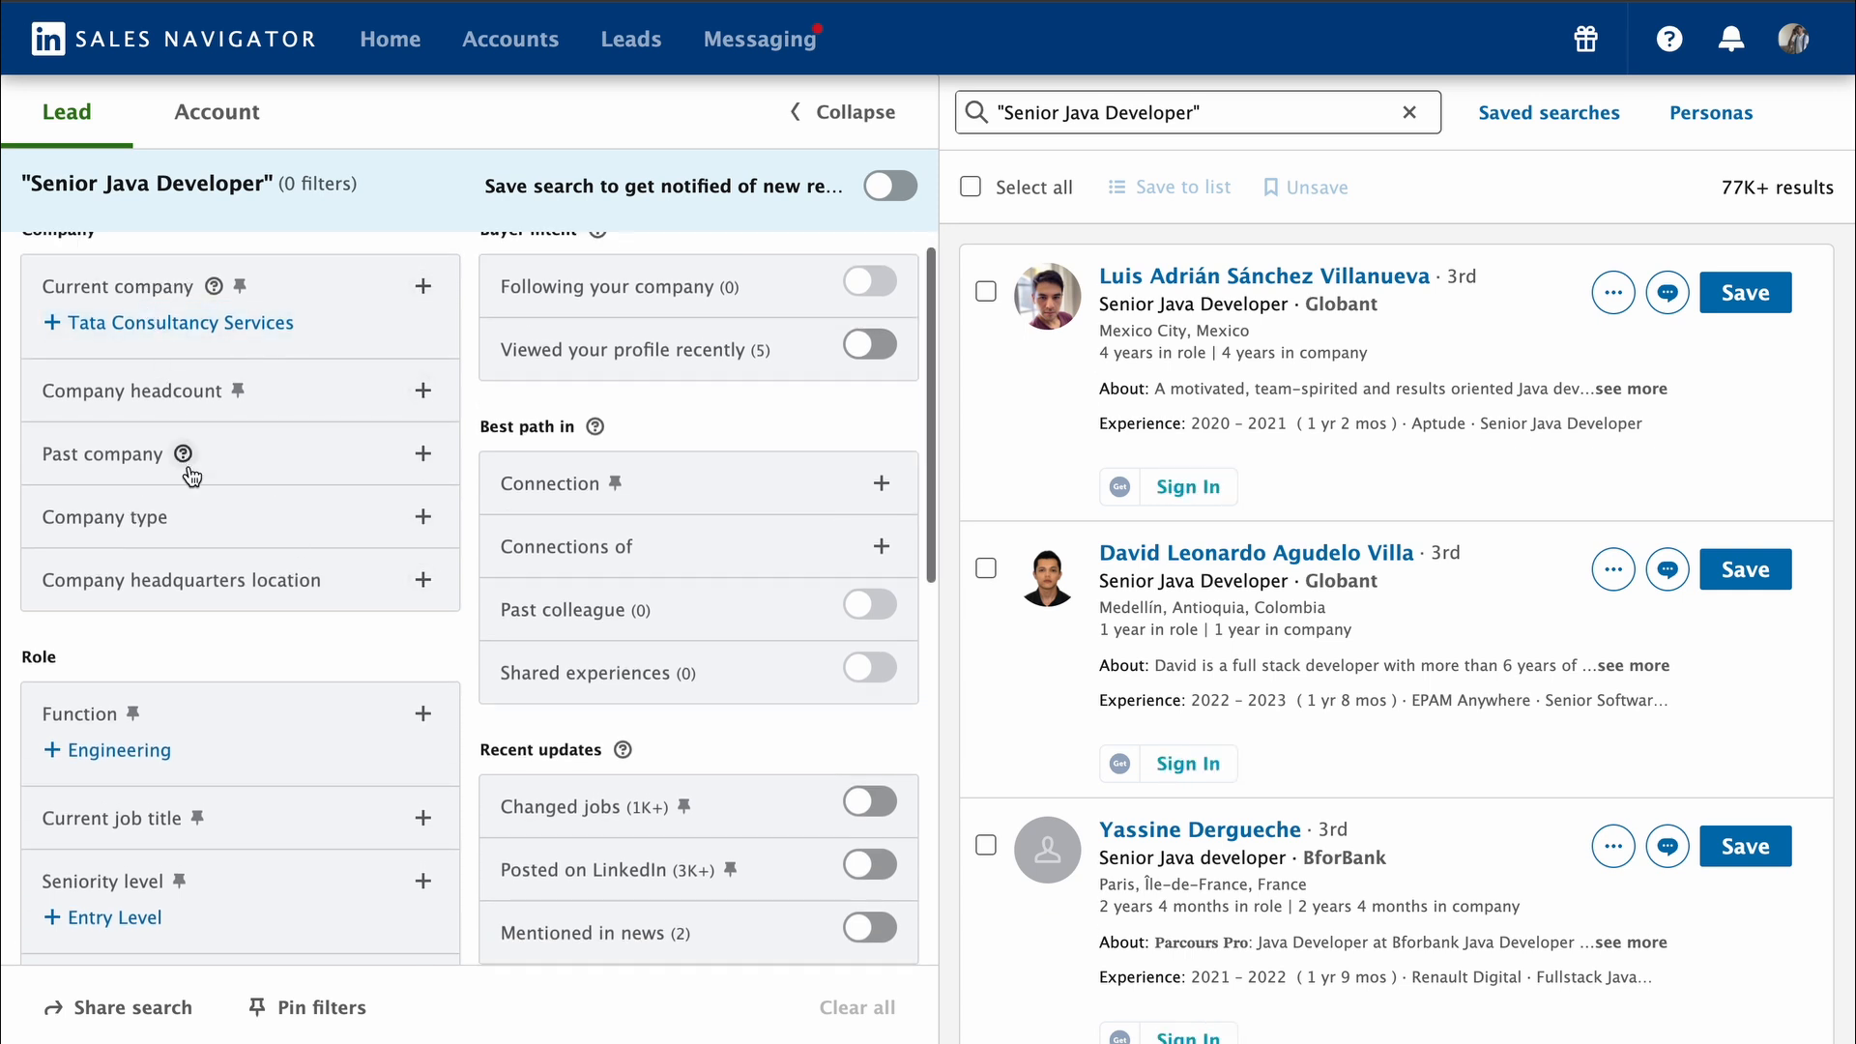
{"action": "scroll", "coordinate": [189, 466], "scroll_direction": "down", "scroll_amount": 4}
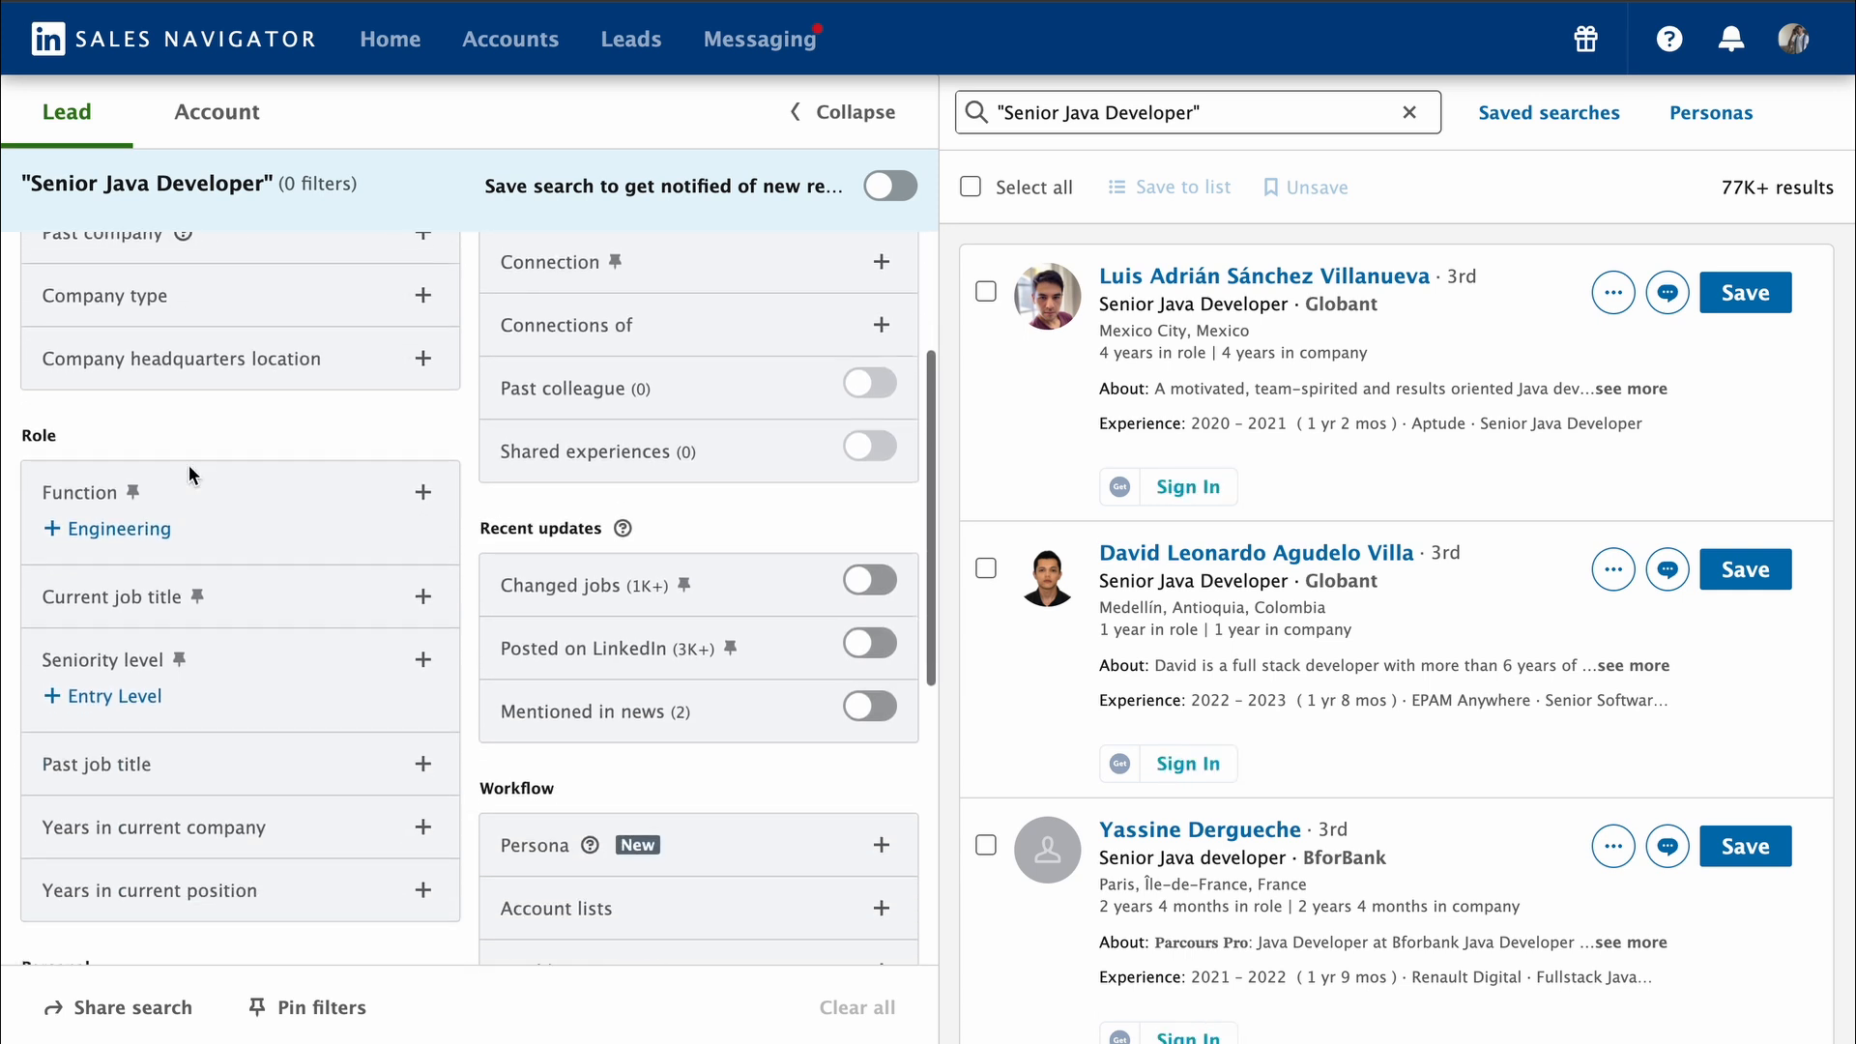
{"action": "scroll", "coordinate": [295, 503], "scroll_direction": "down", "scroll_amount": 2}
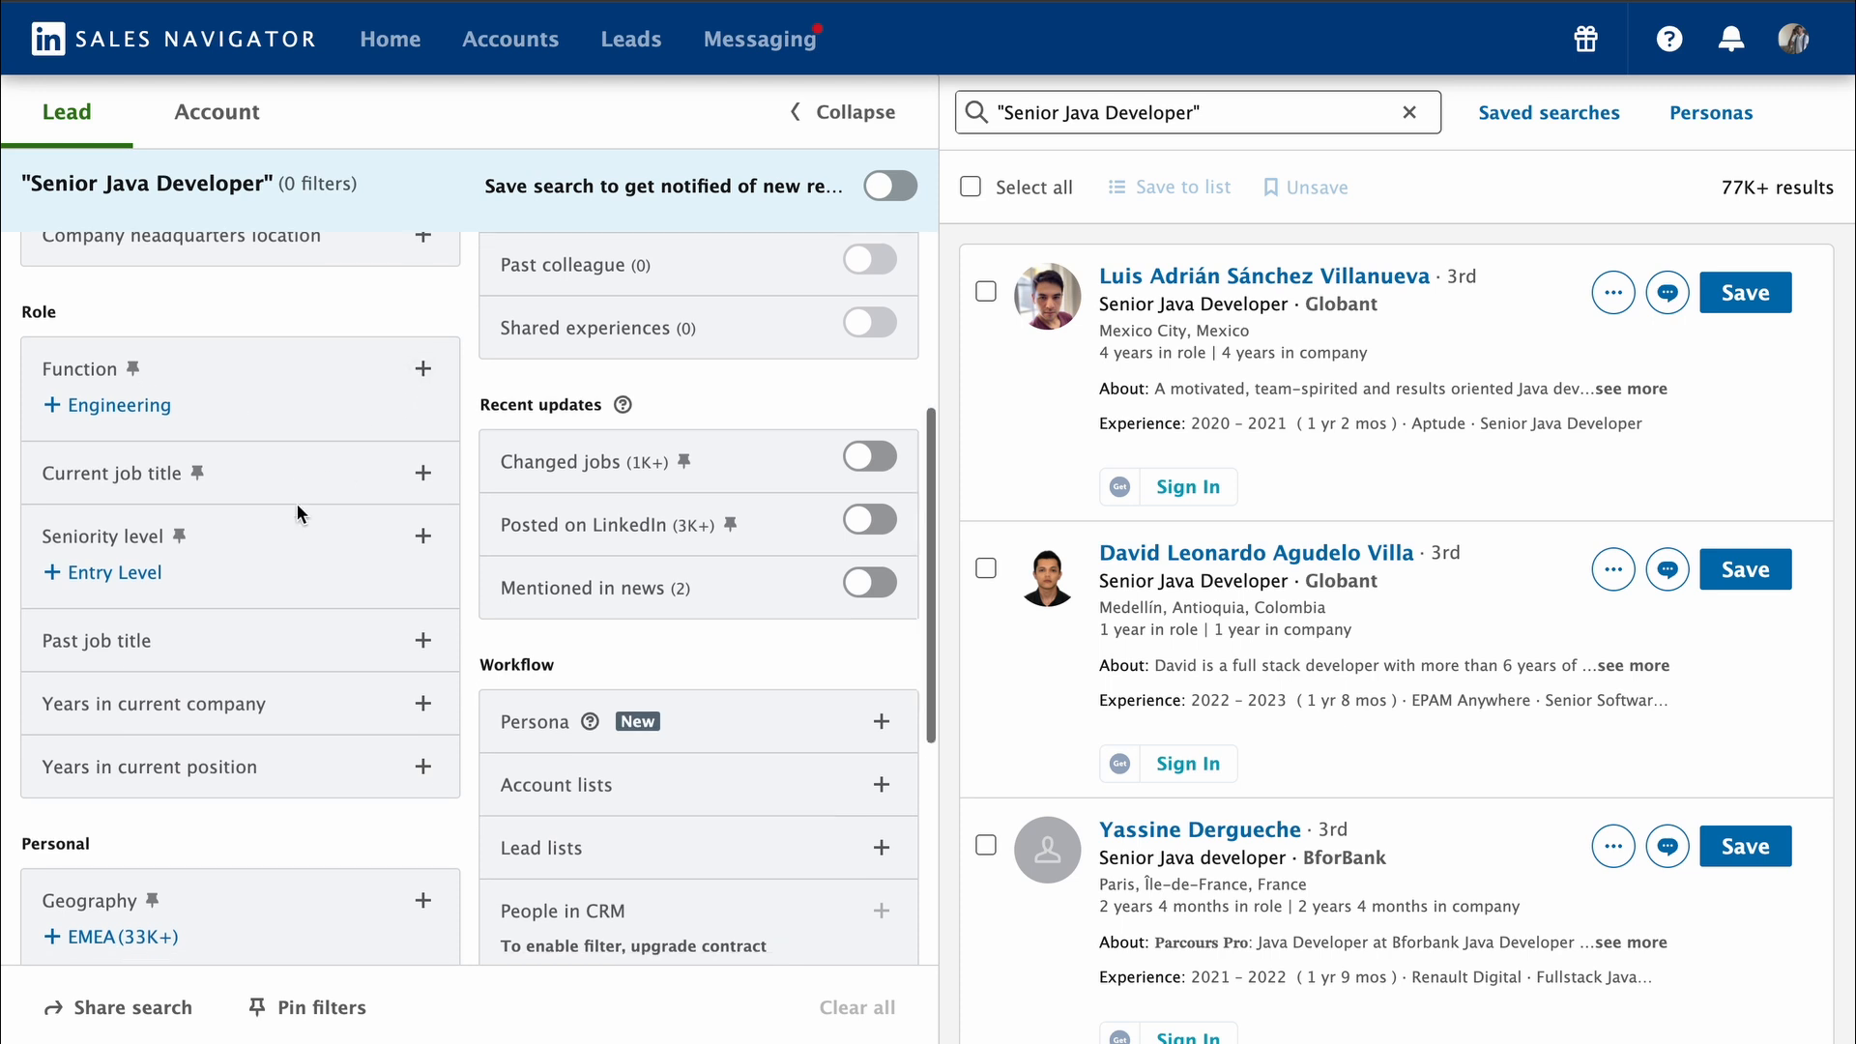
{"action": "scroll", "coordinate": [321, 516], "scroll_direction": "down", "scroll_amount": 5}
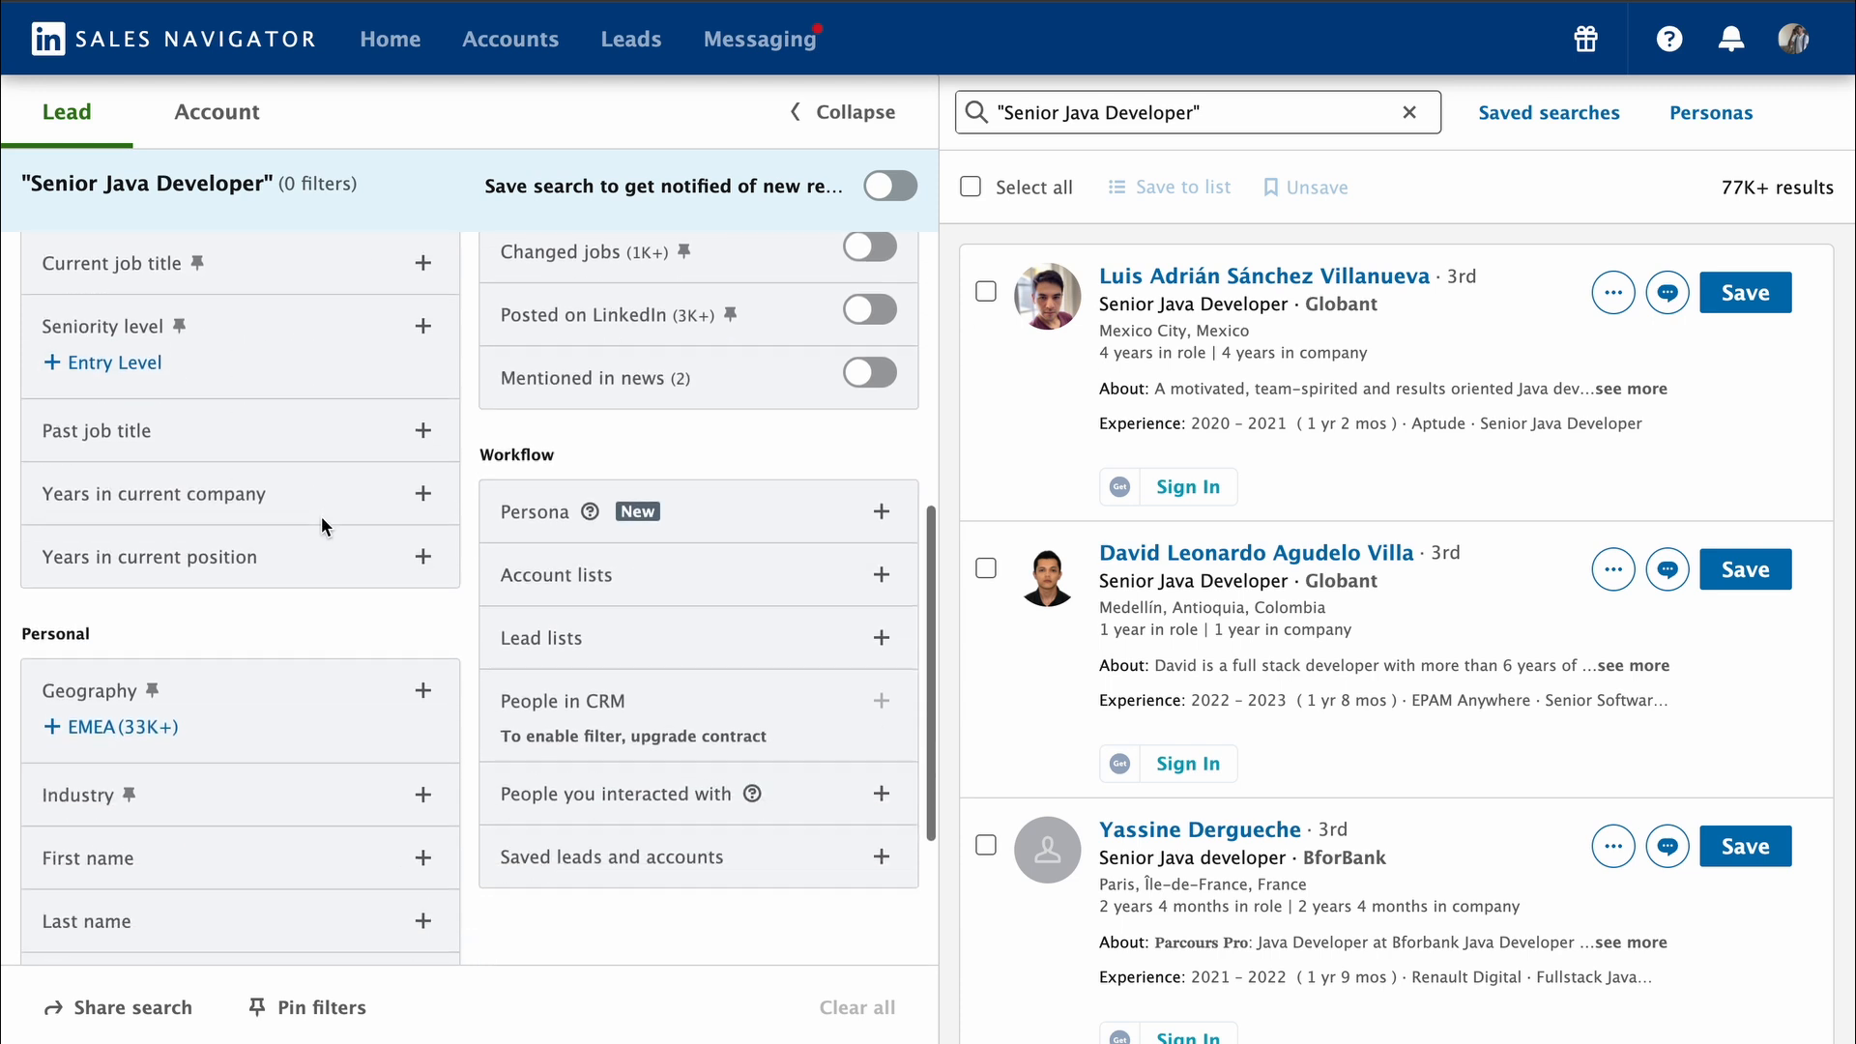
{"action": "left_click", "coordinate": [423, 552]}
{"action": "type", "text": "Mumbai"}
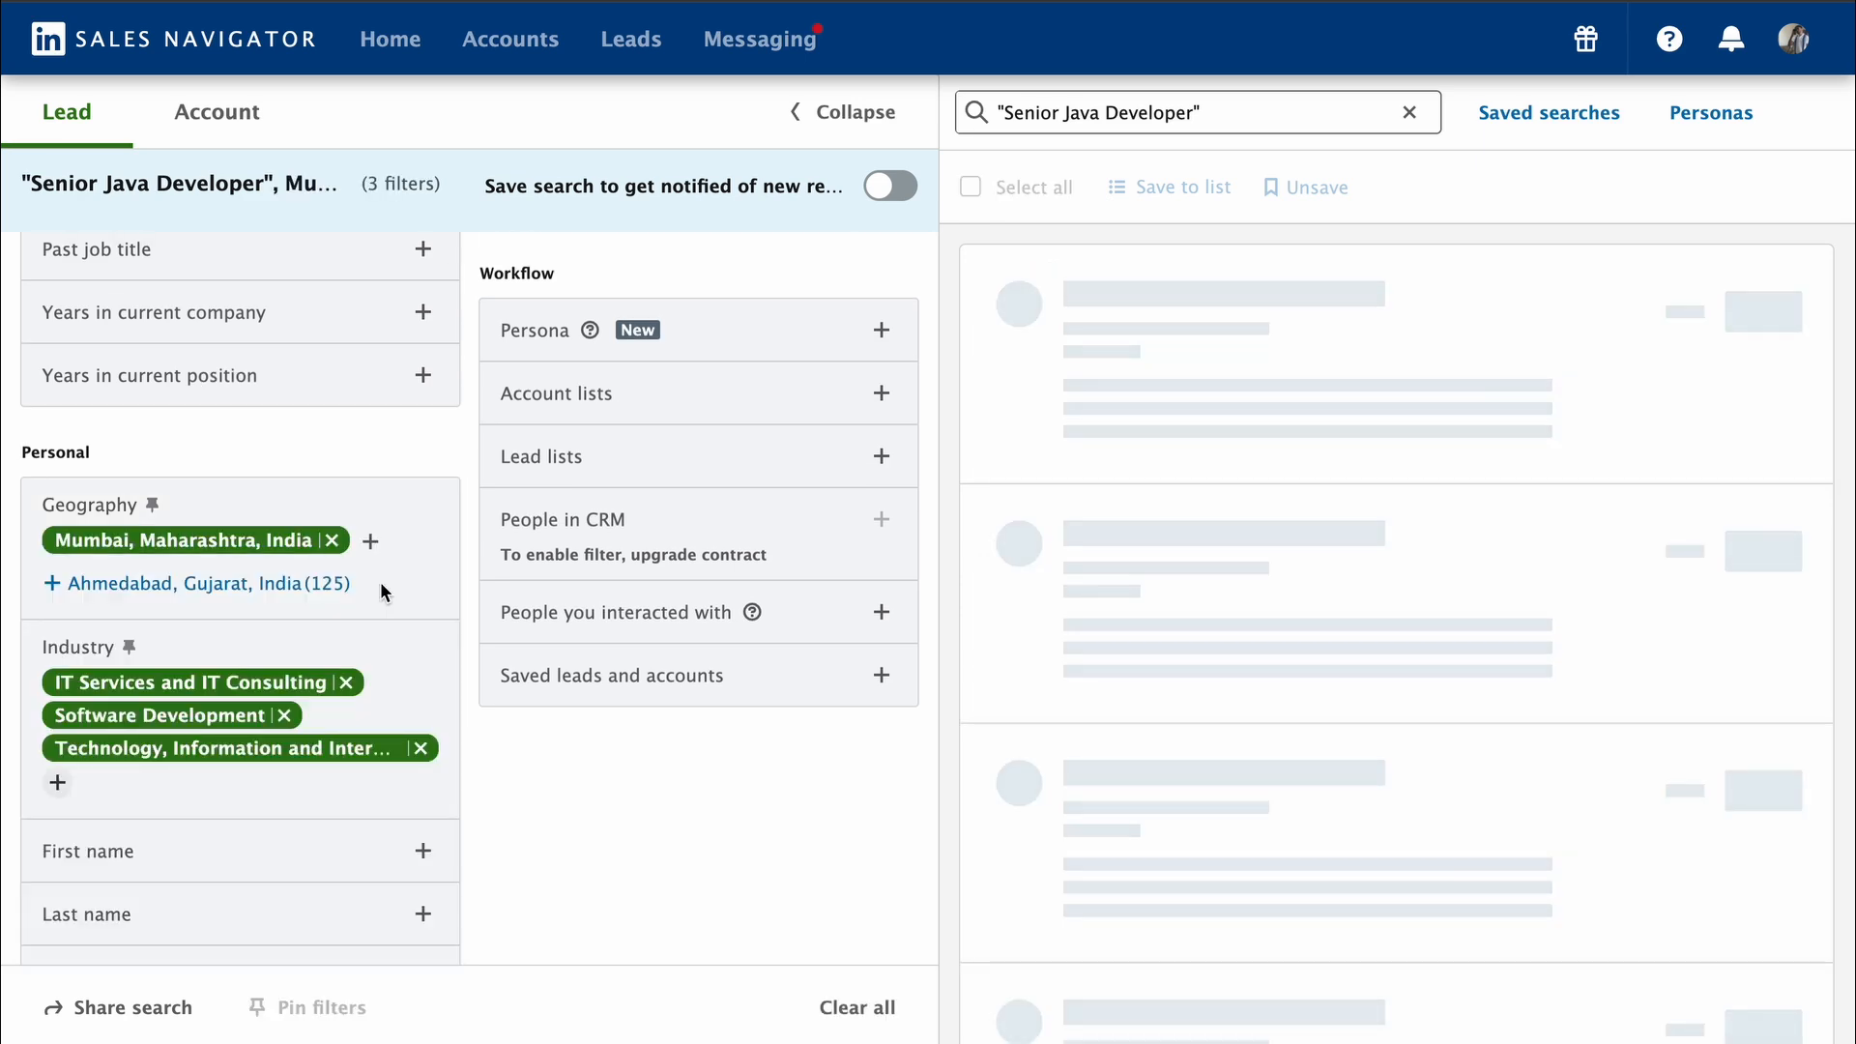
Step: Include the functions Information Technology and Engineering in the lead filters
{"action": "scroll", "coordinate": [380, 584], "scroll_direction": "up", "scroll_amount": 5}
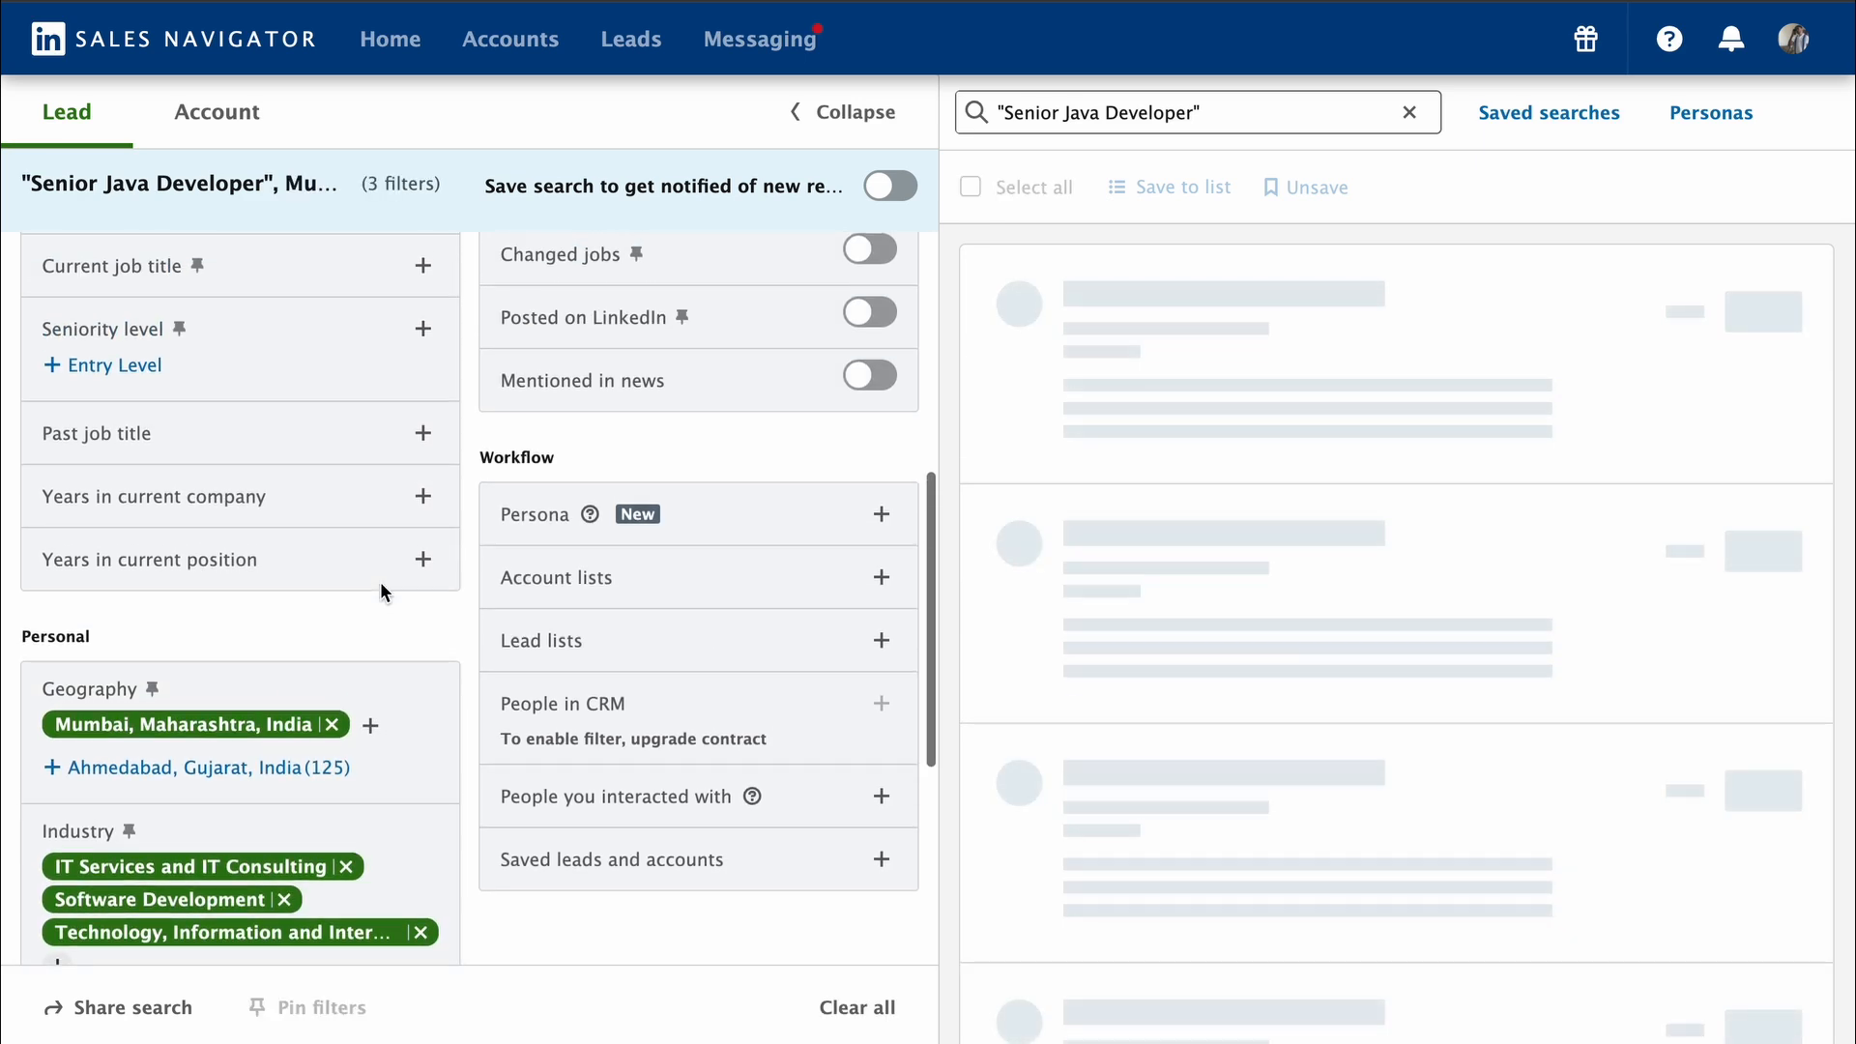
{"action": "scroll", "coordinate": [431, 455], "scroll_direction": "up", "scroll_amount": 1}
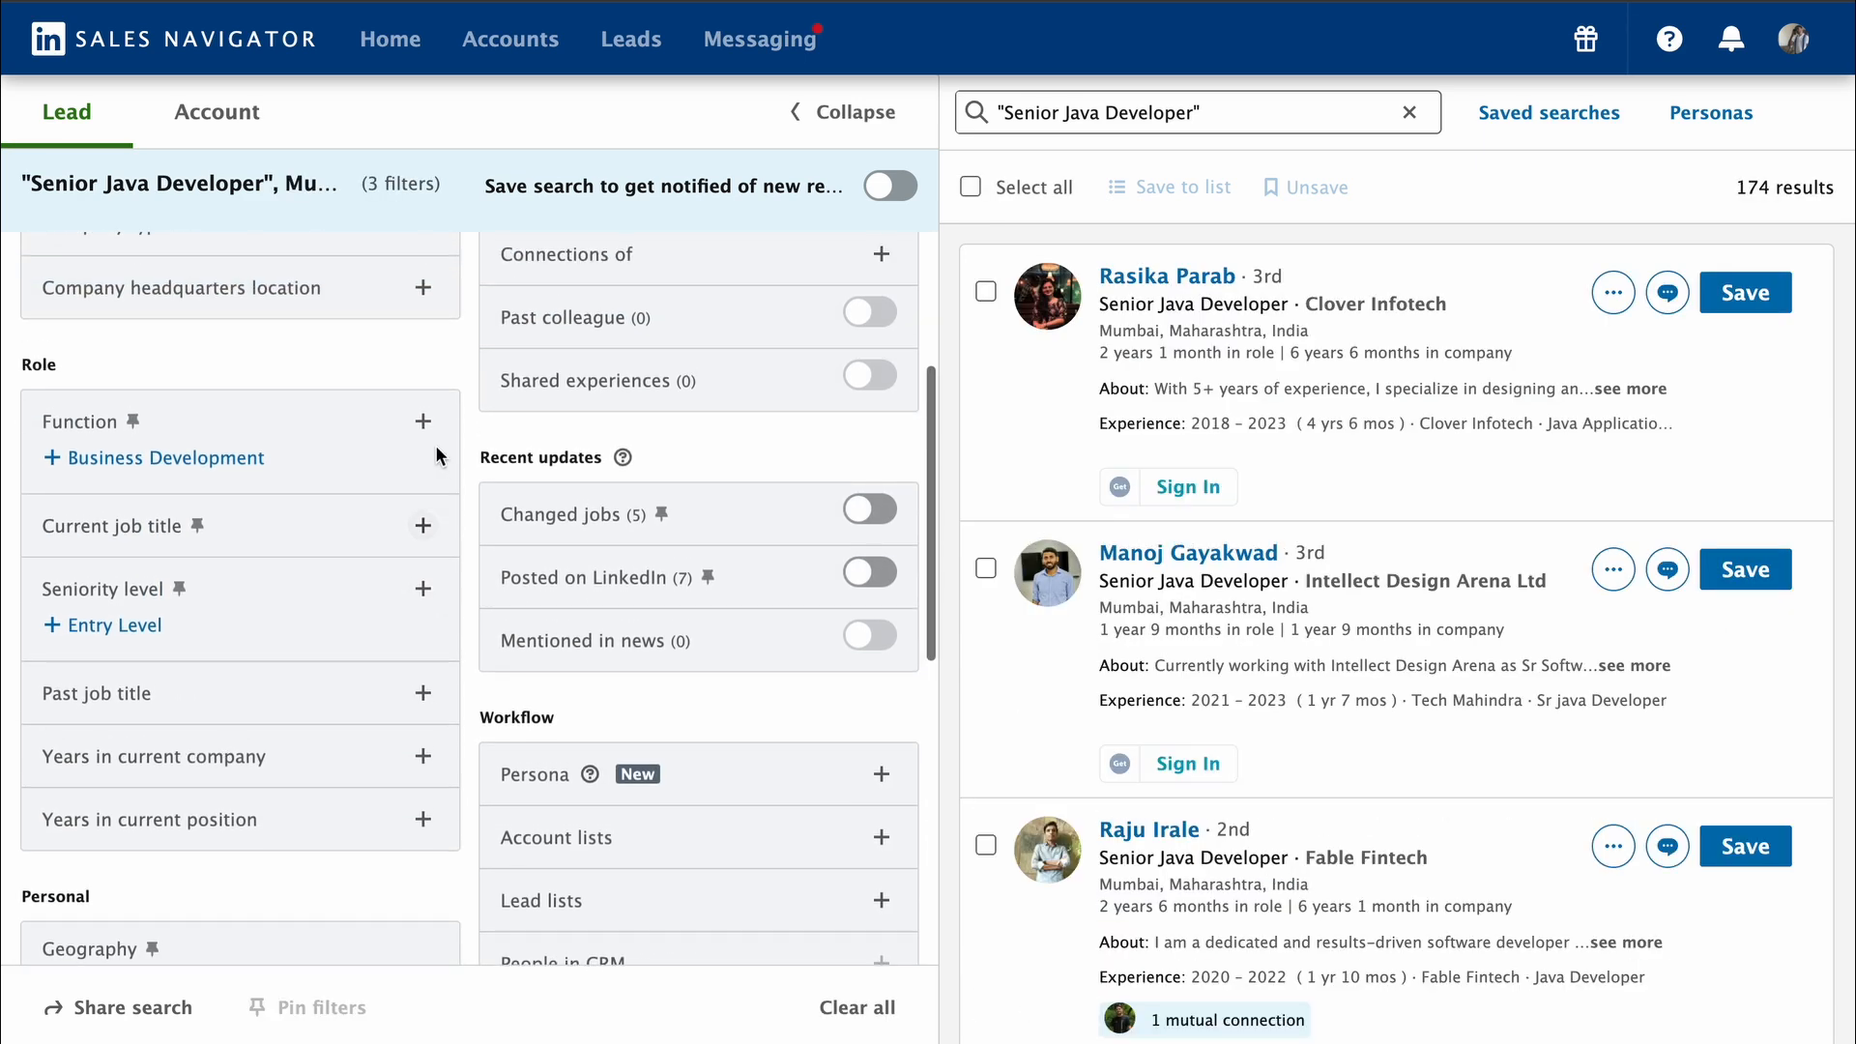
{"action": "left_click", "coordinate": [423, 422]}
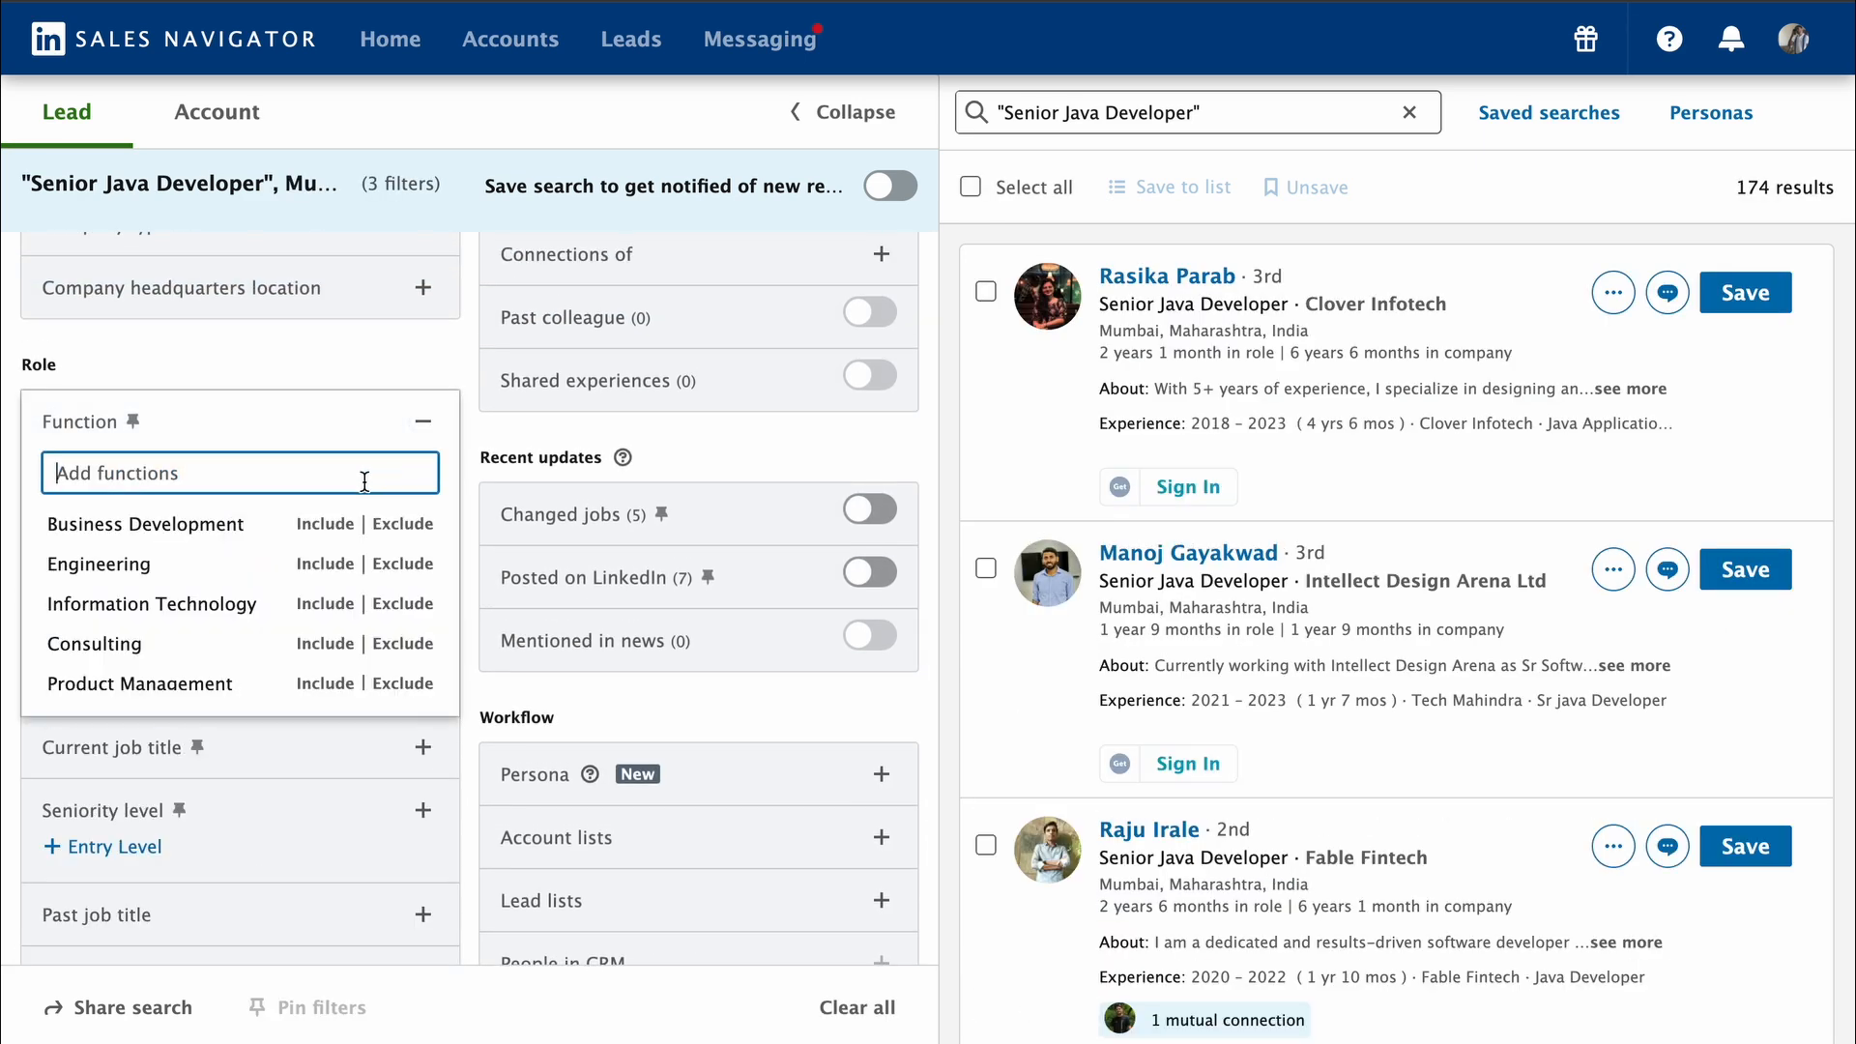
{"action": "left_click", "coordinate": [325, 604]}
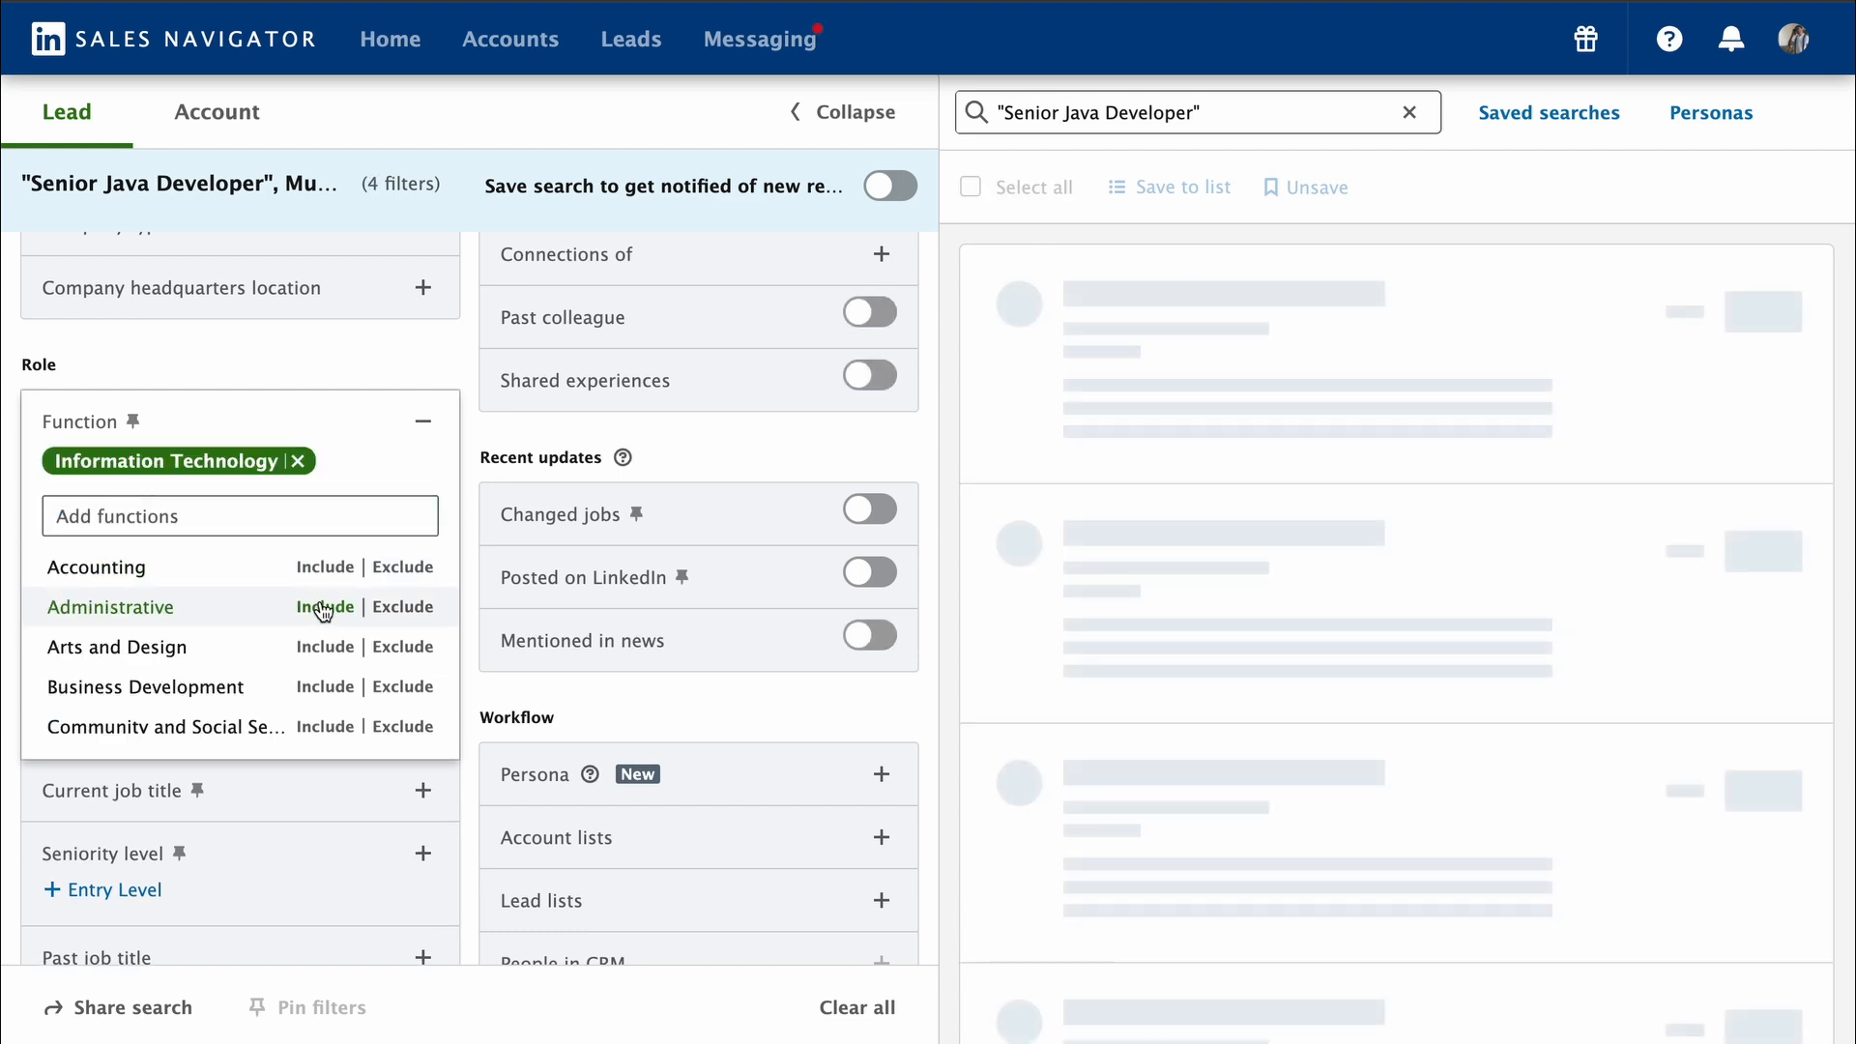
{"action": "left_click", "coordinate": [325, 601]}
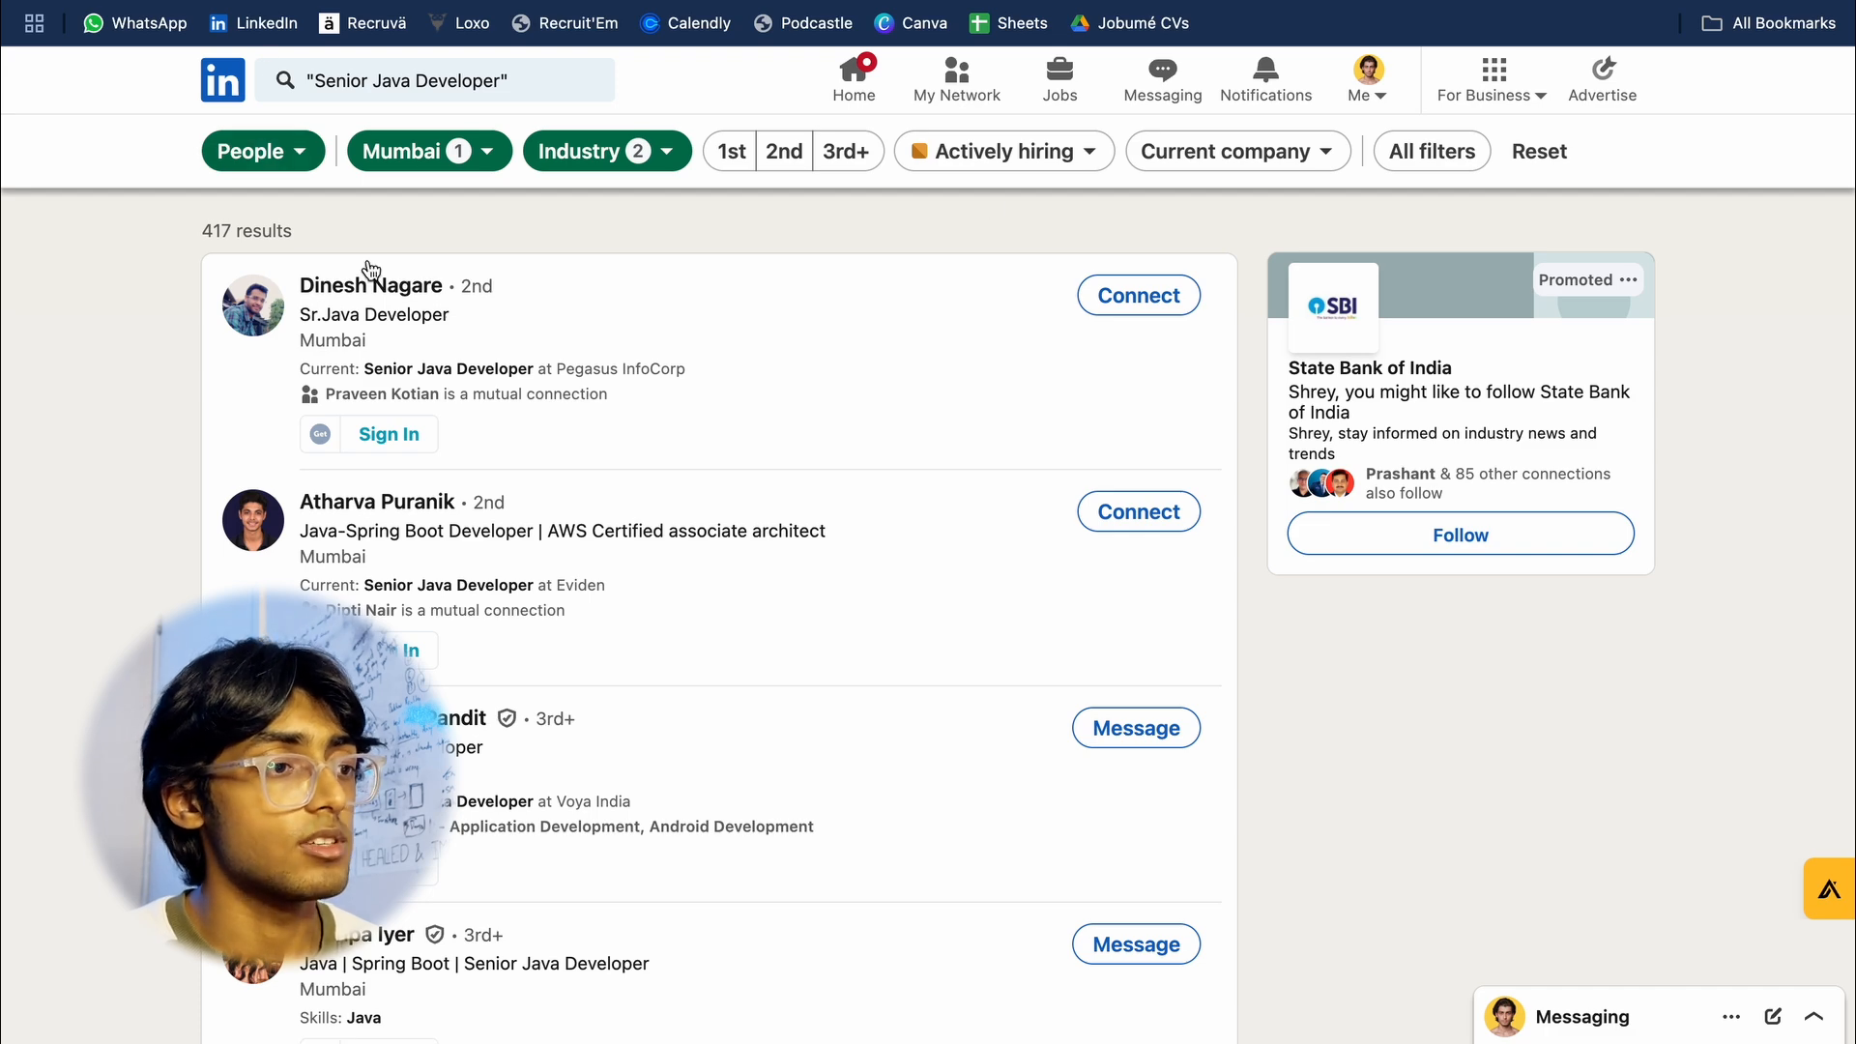
Step: Compare the result counts of the LinkedIn people search and the Sales Navigator lead search
{"action": "triple_click", "coordinate": [223, 230]}
{"action": "left_click", "coordinate": [177, 294]}
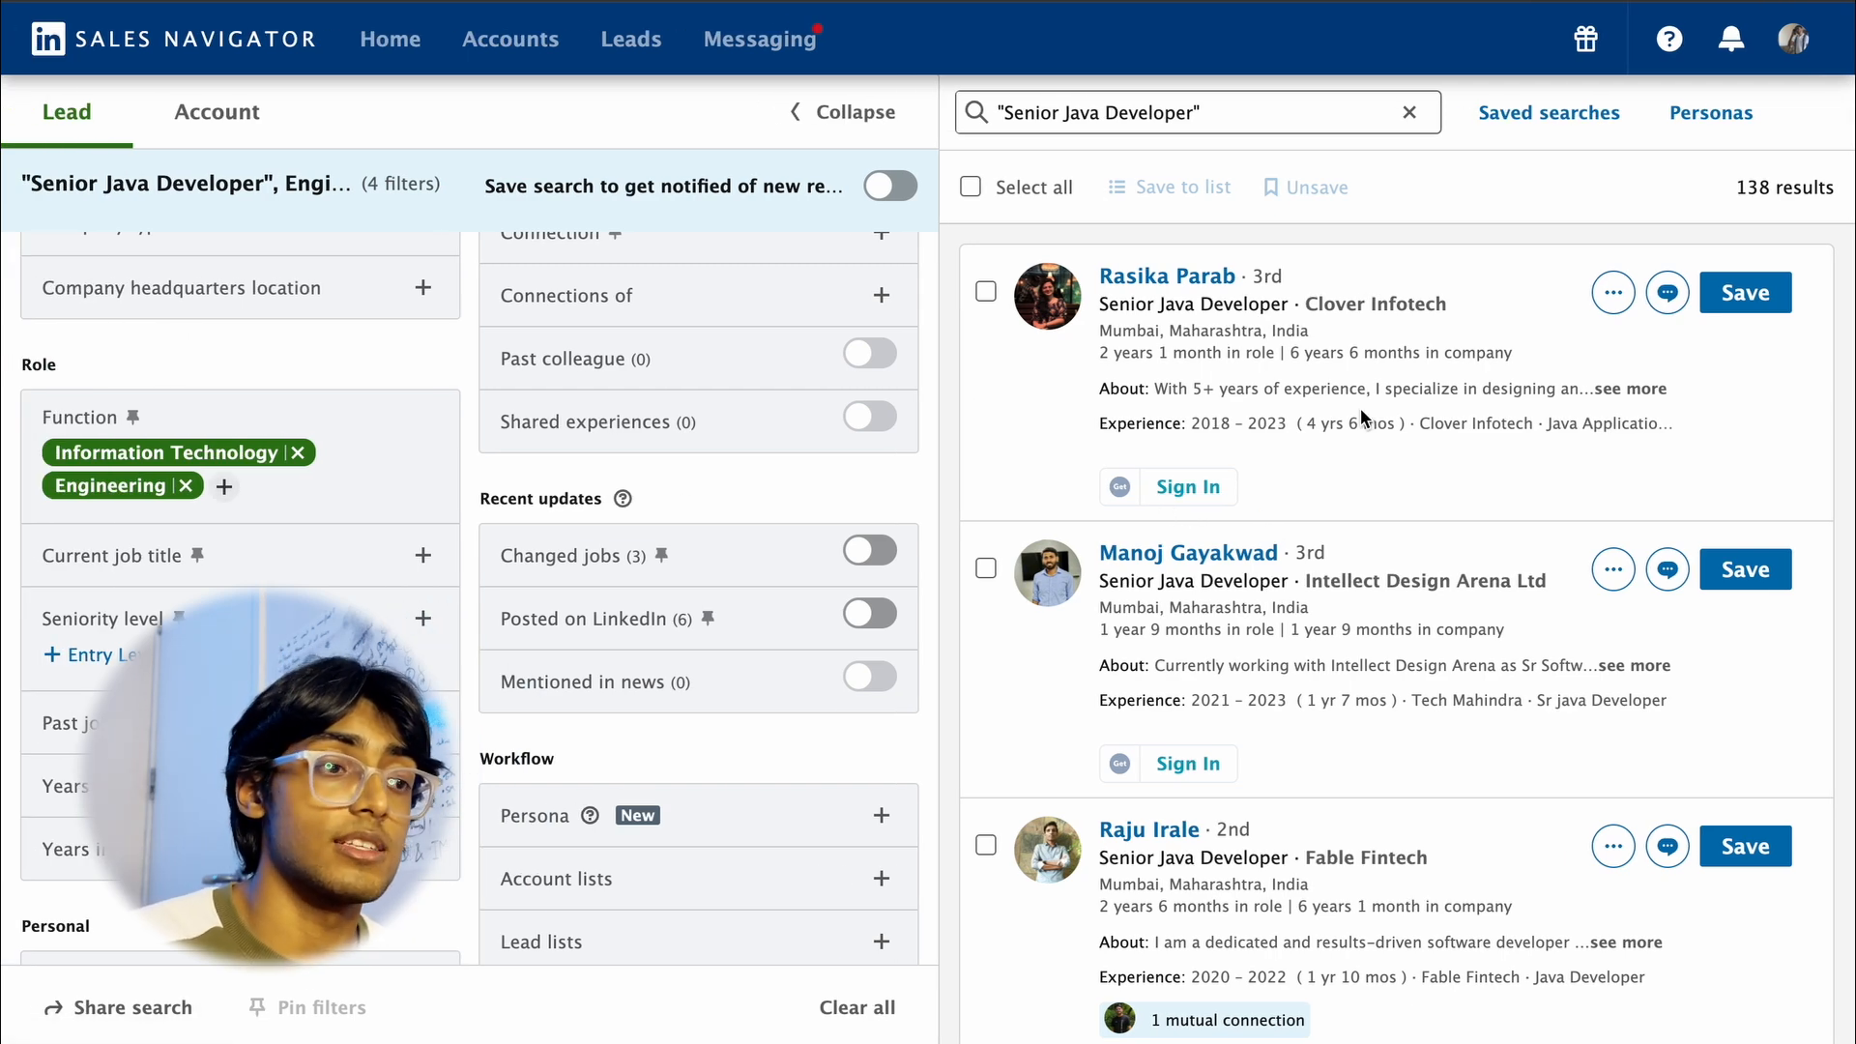
{"action": "triple_click", "coordinate": [1742, 183]}
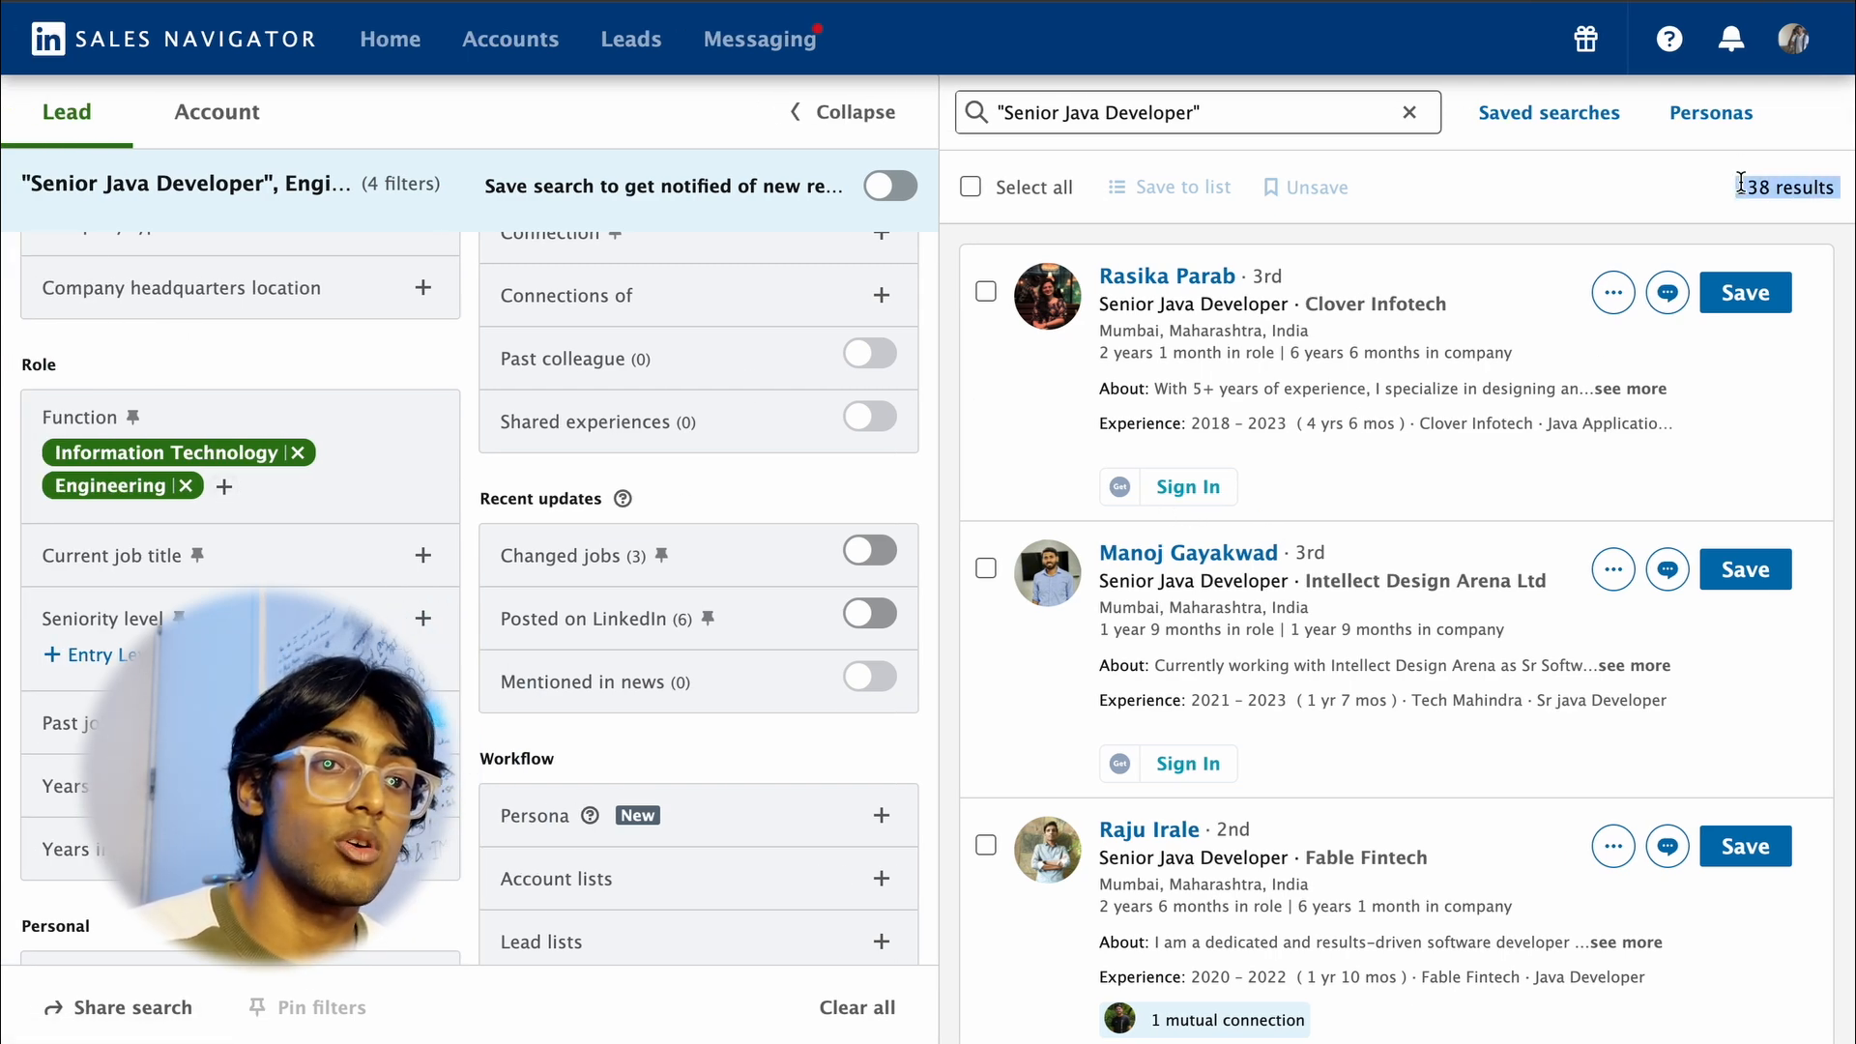
{"action": "left_click", "coordinate": [1655, 189]}
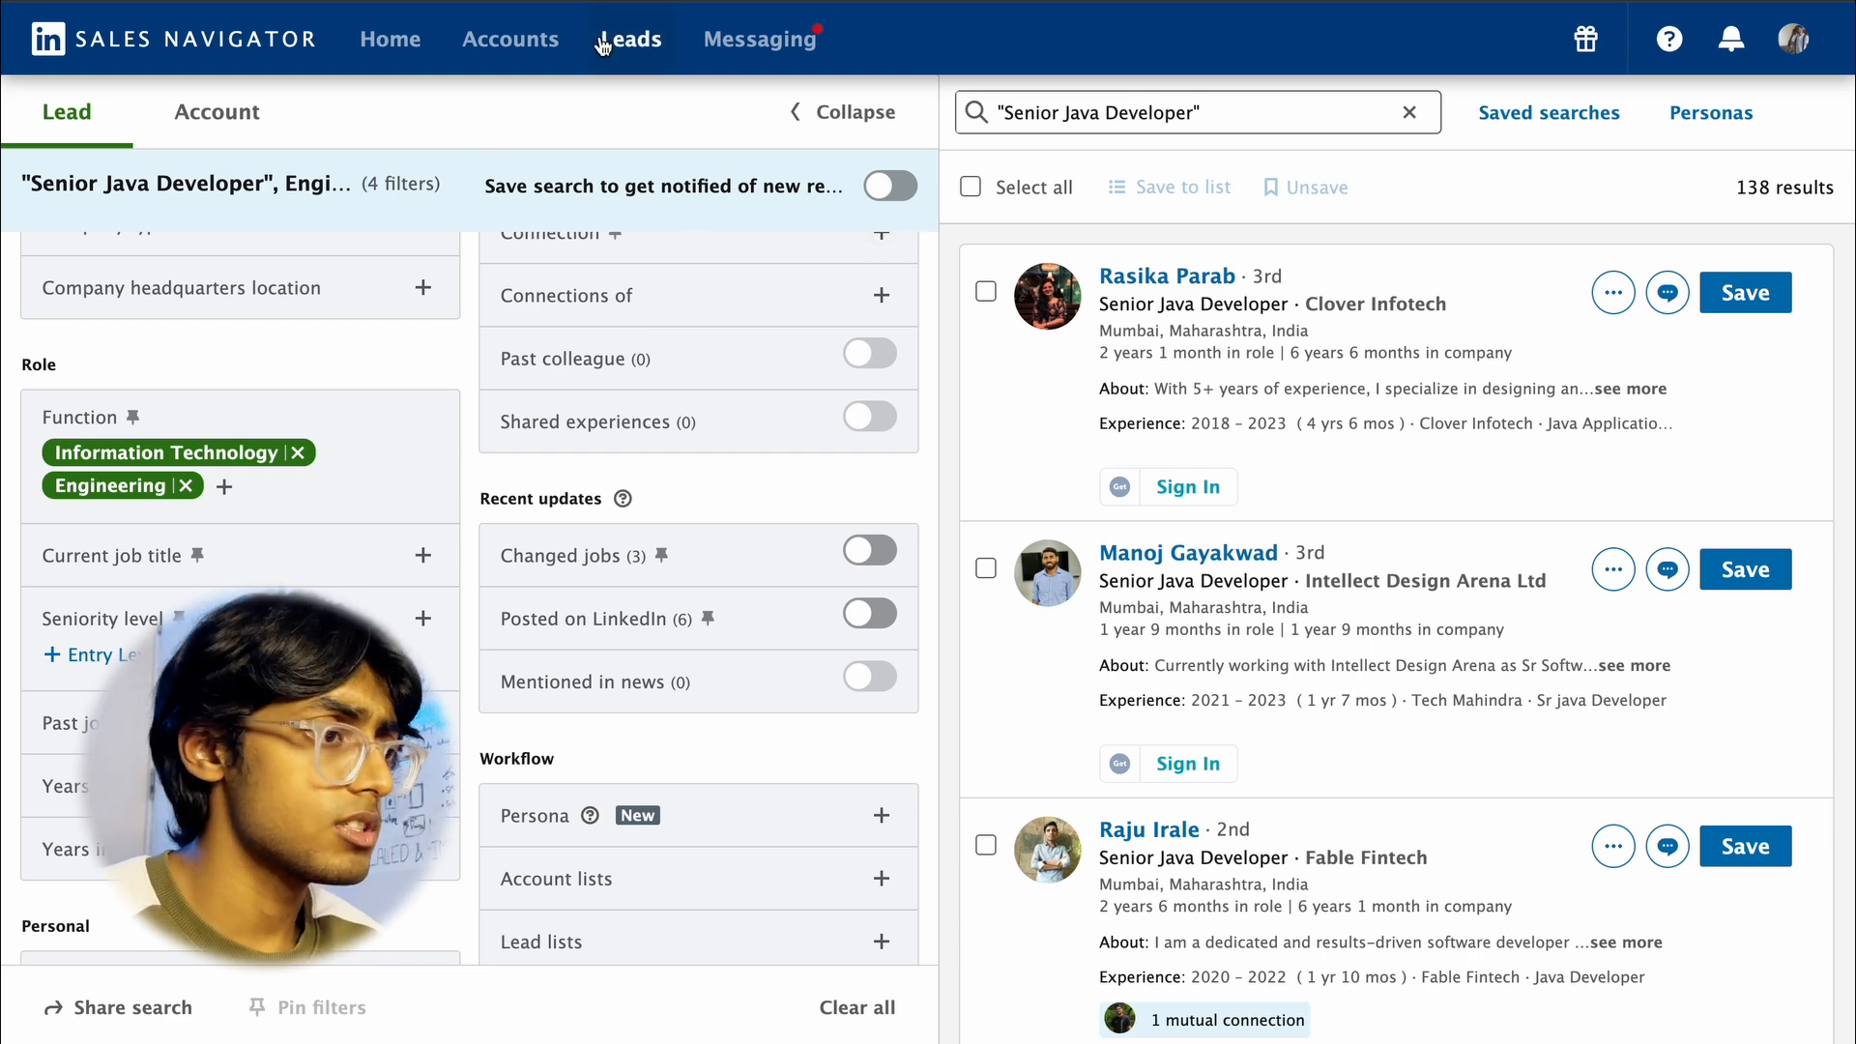
{"action": "scroll", "coordinate": [271, 442], "scroll_direction": "up", "scroll_amount": 3}
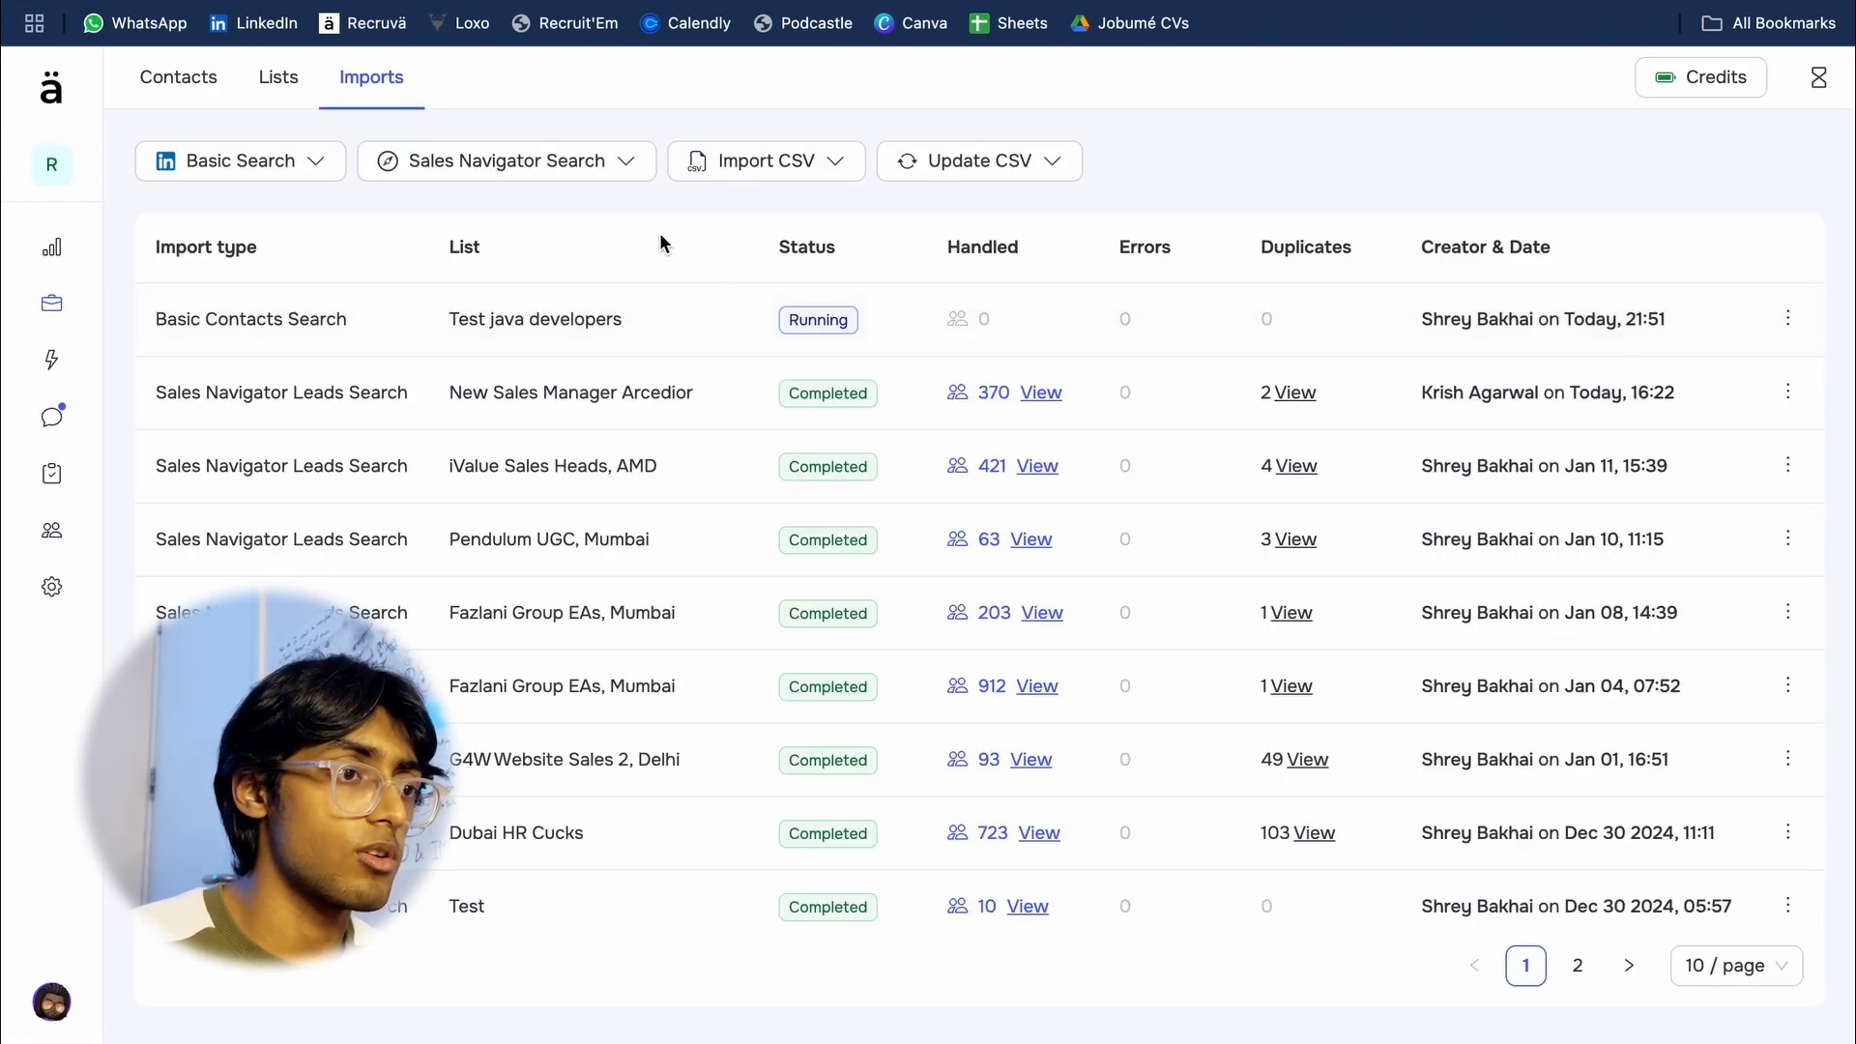
Step: Switch to Recruva and start a Sales Navigator leads search import using the copied search URL
{"action": "left_click", "coordinate": [633, 167]}
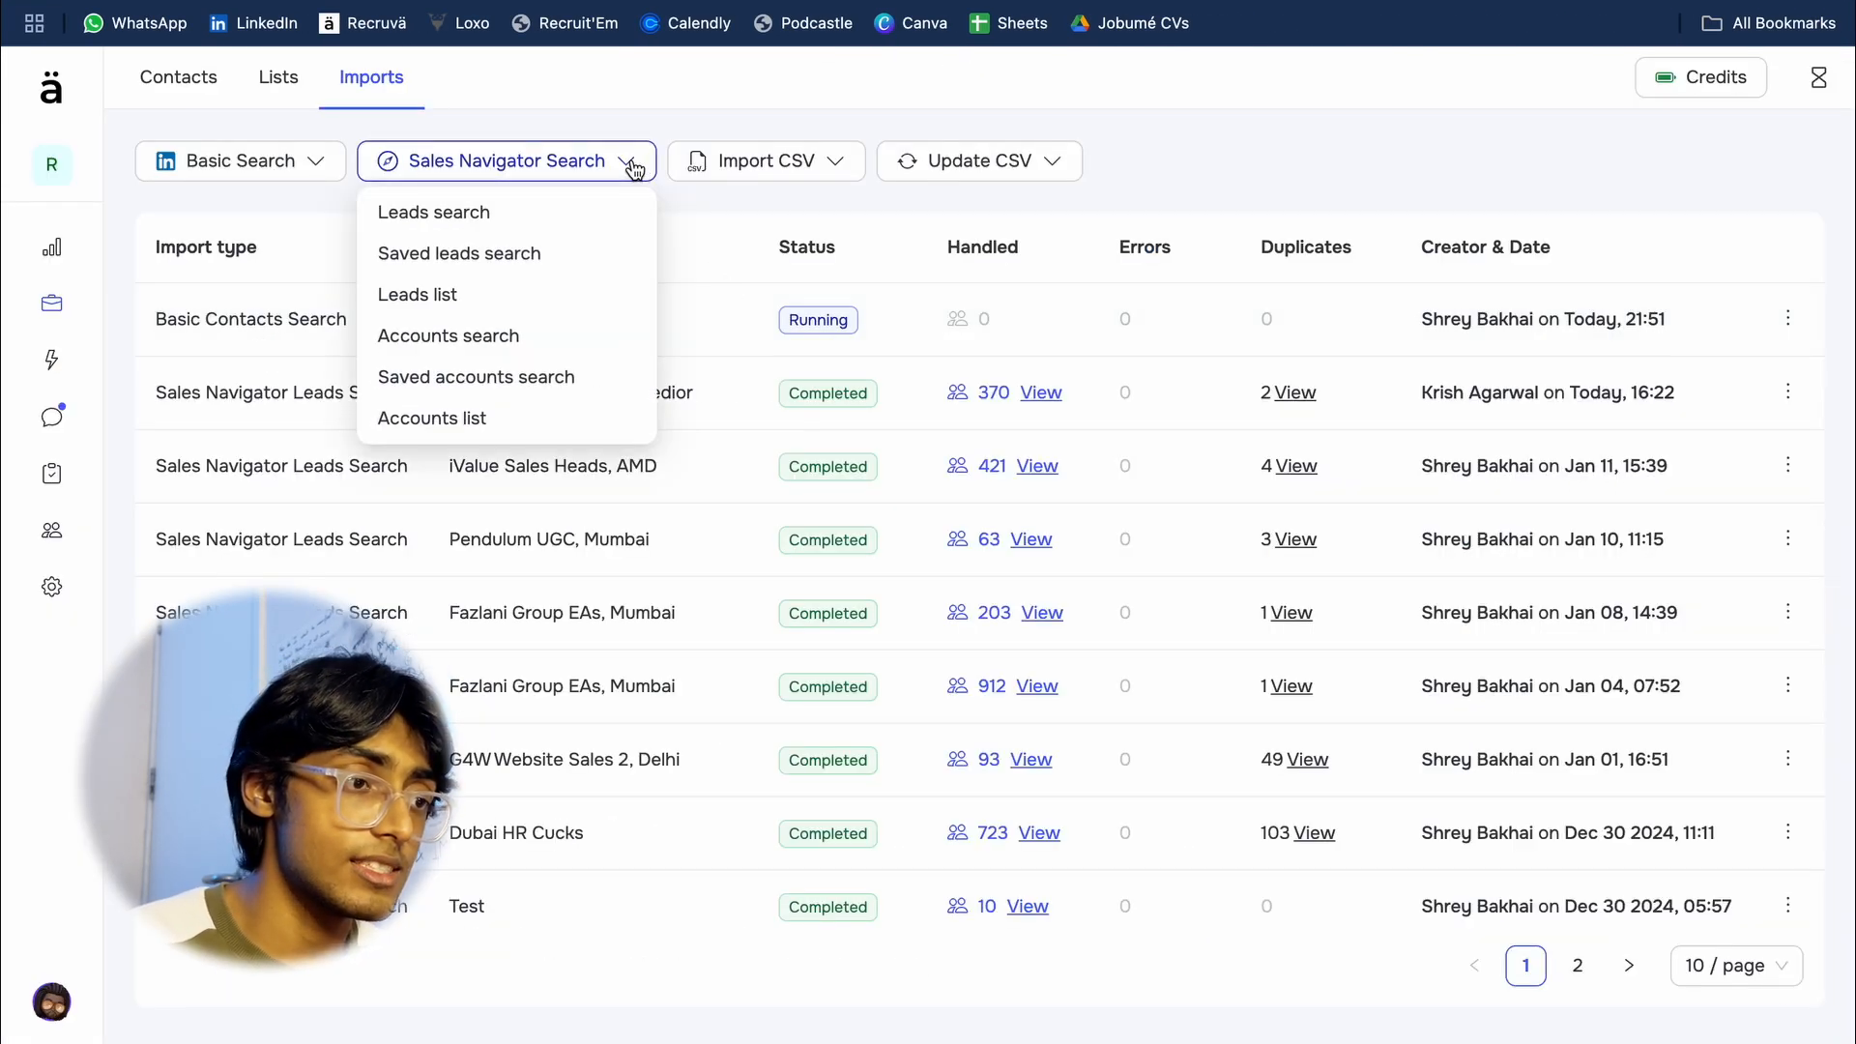
{"action": "left_click", "coordinate": [613, 212]}
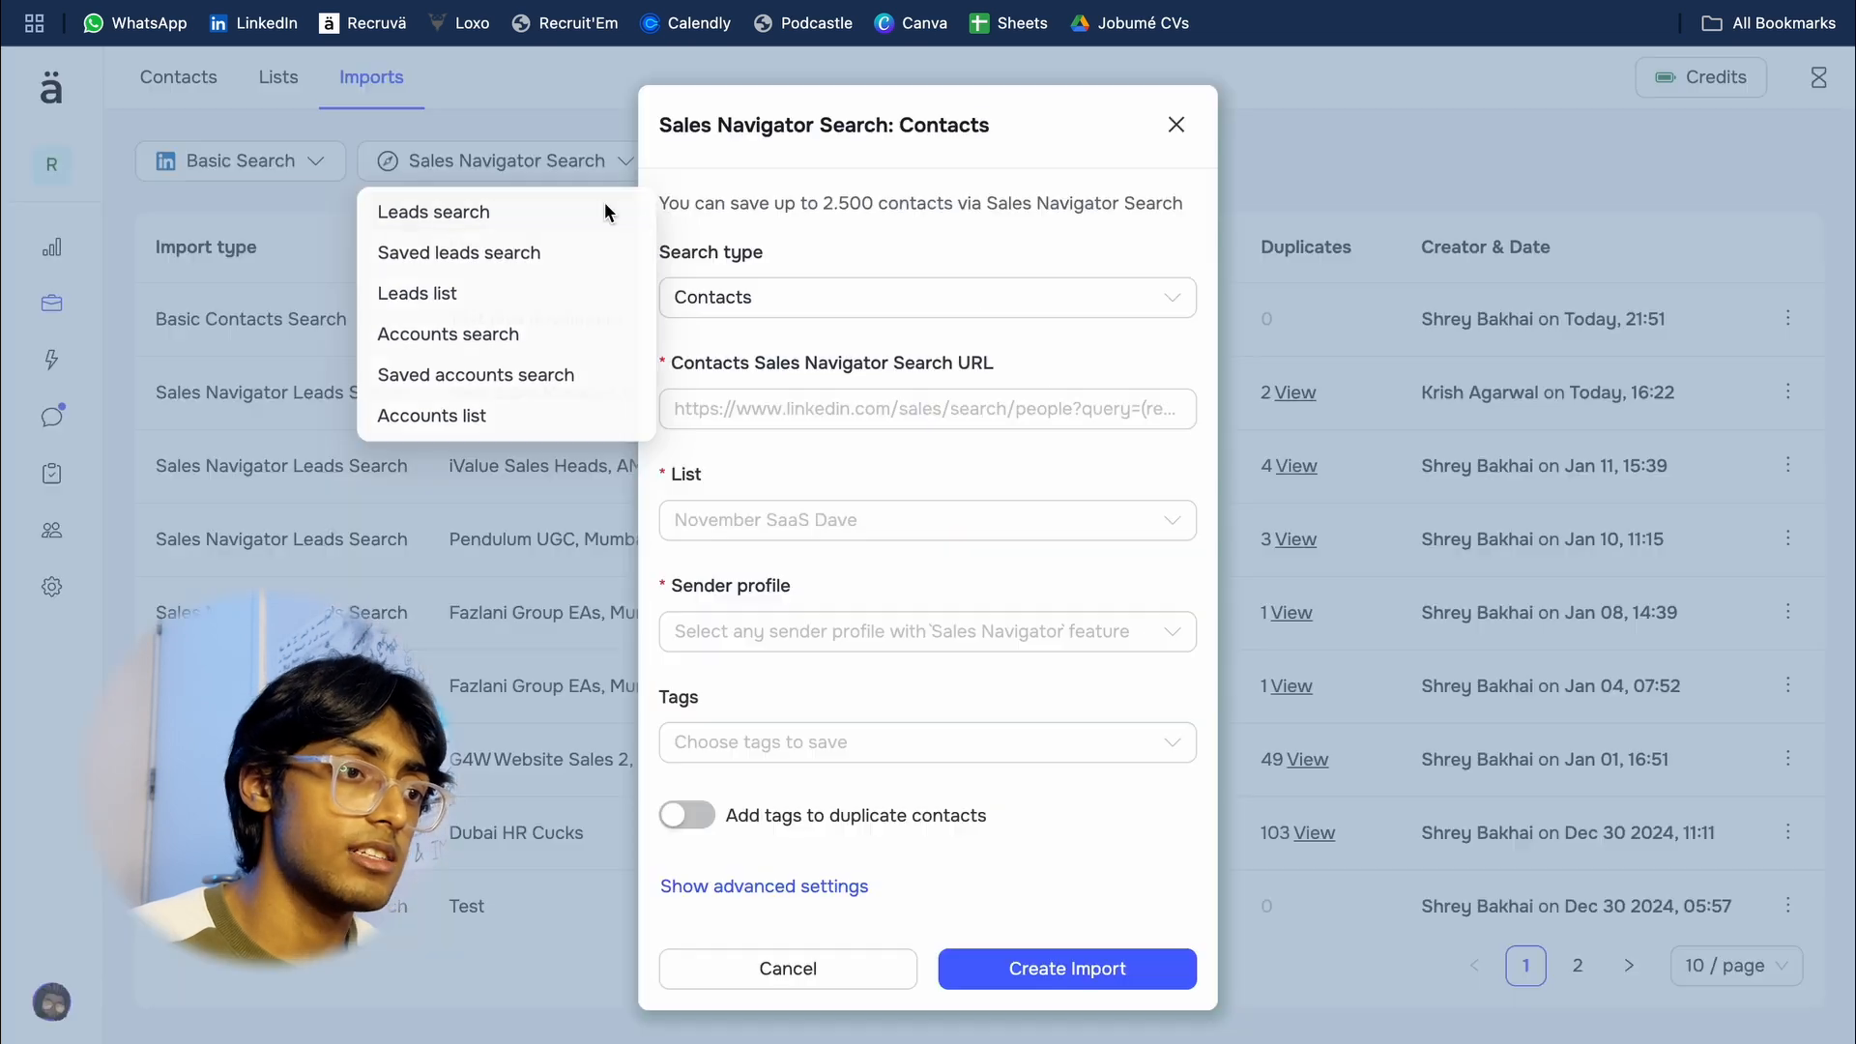
{"action": "left_click", "coordinate": [784, 411]}
{"action": "key", "text": "ctrl+v"}
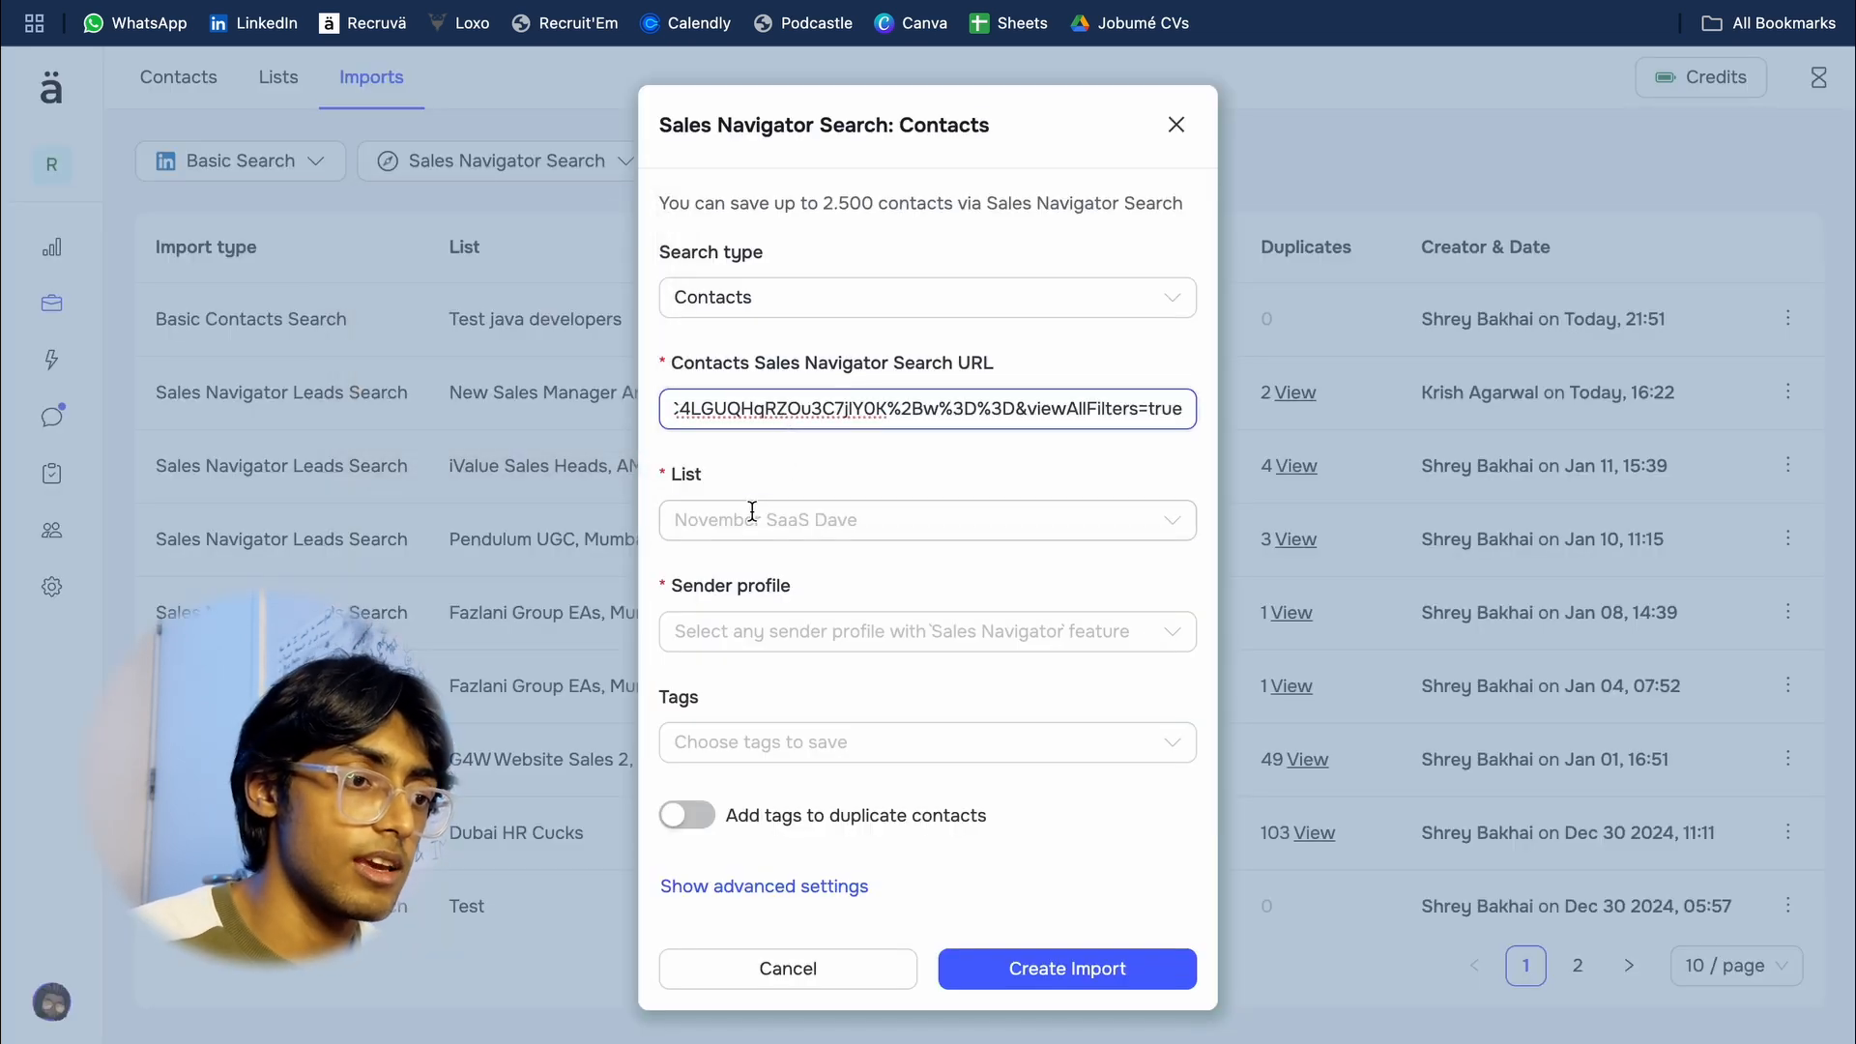
Step: Assign the import to the Test java developers list, choose a sender profile with Sales Navigator, and create the import
{"action": "left_click", "coordinate": [773, 520]}
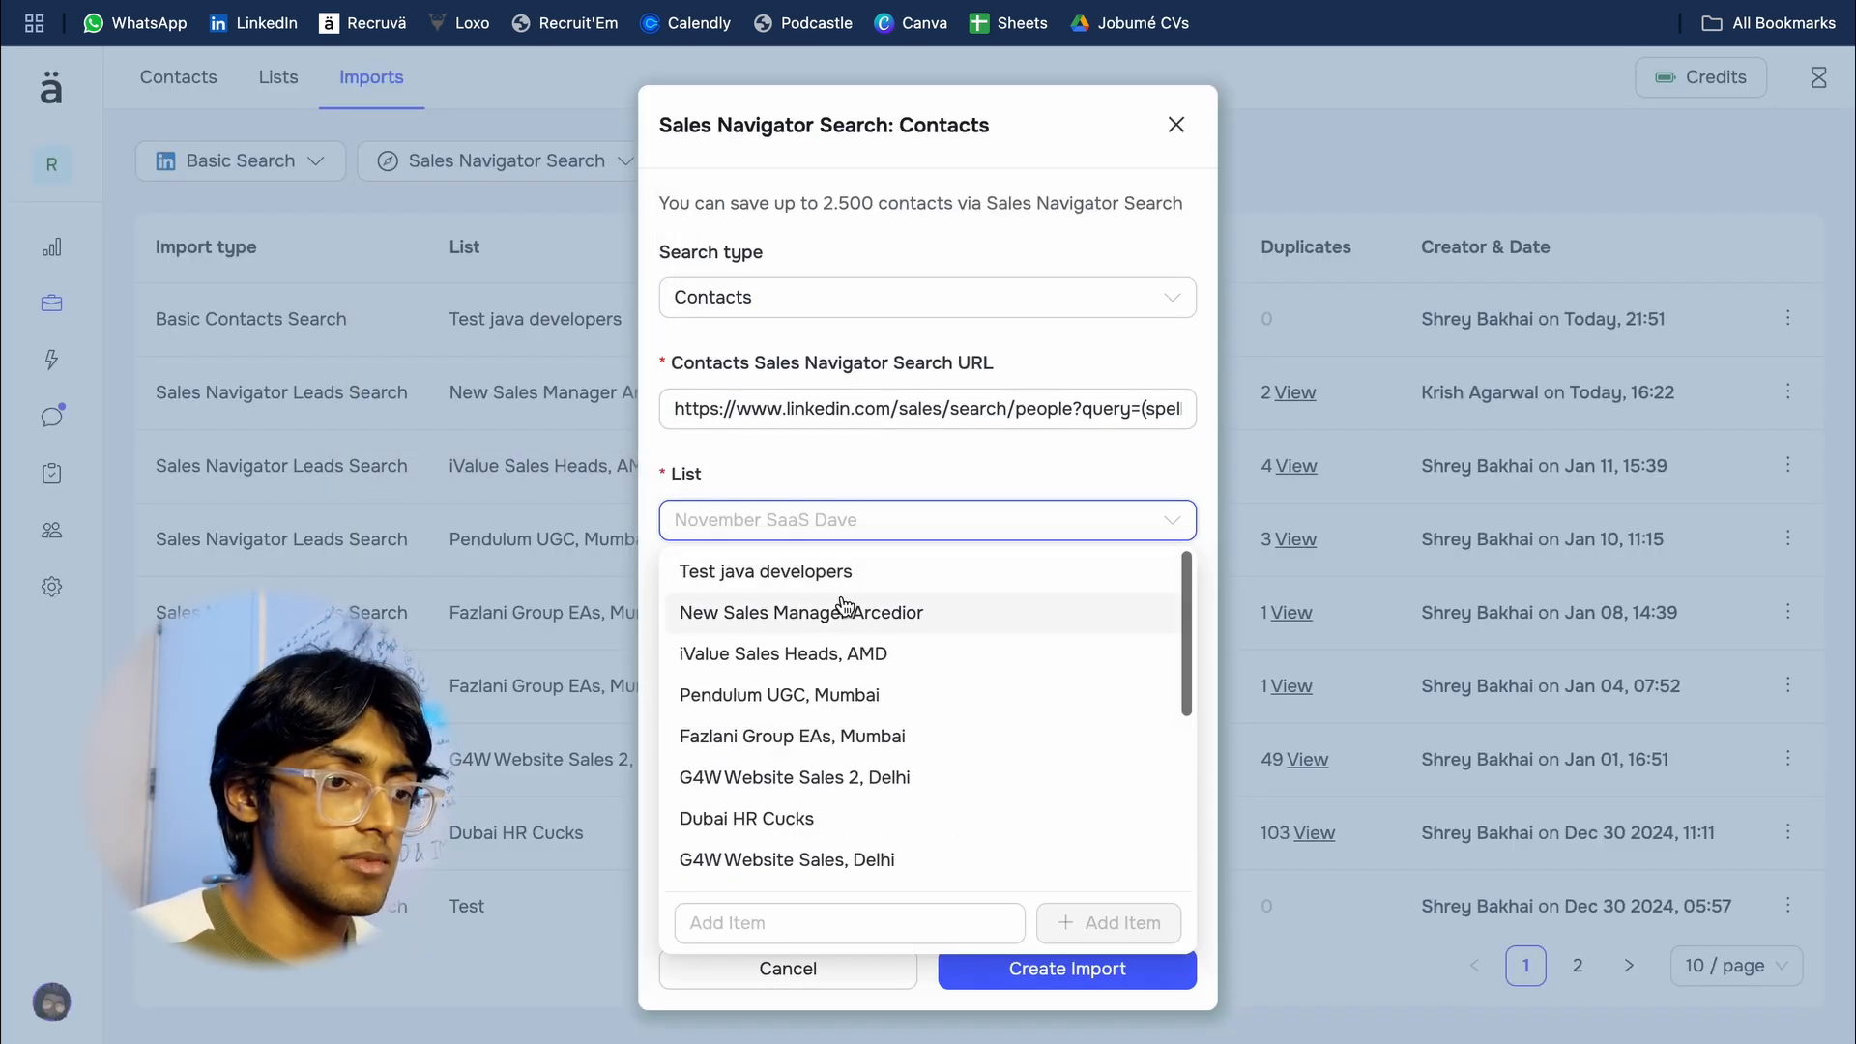
{"action": "left_click", "coordinate": [824, 573]}
{"action": "left_click", "coordinate": [851, 626]}
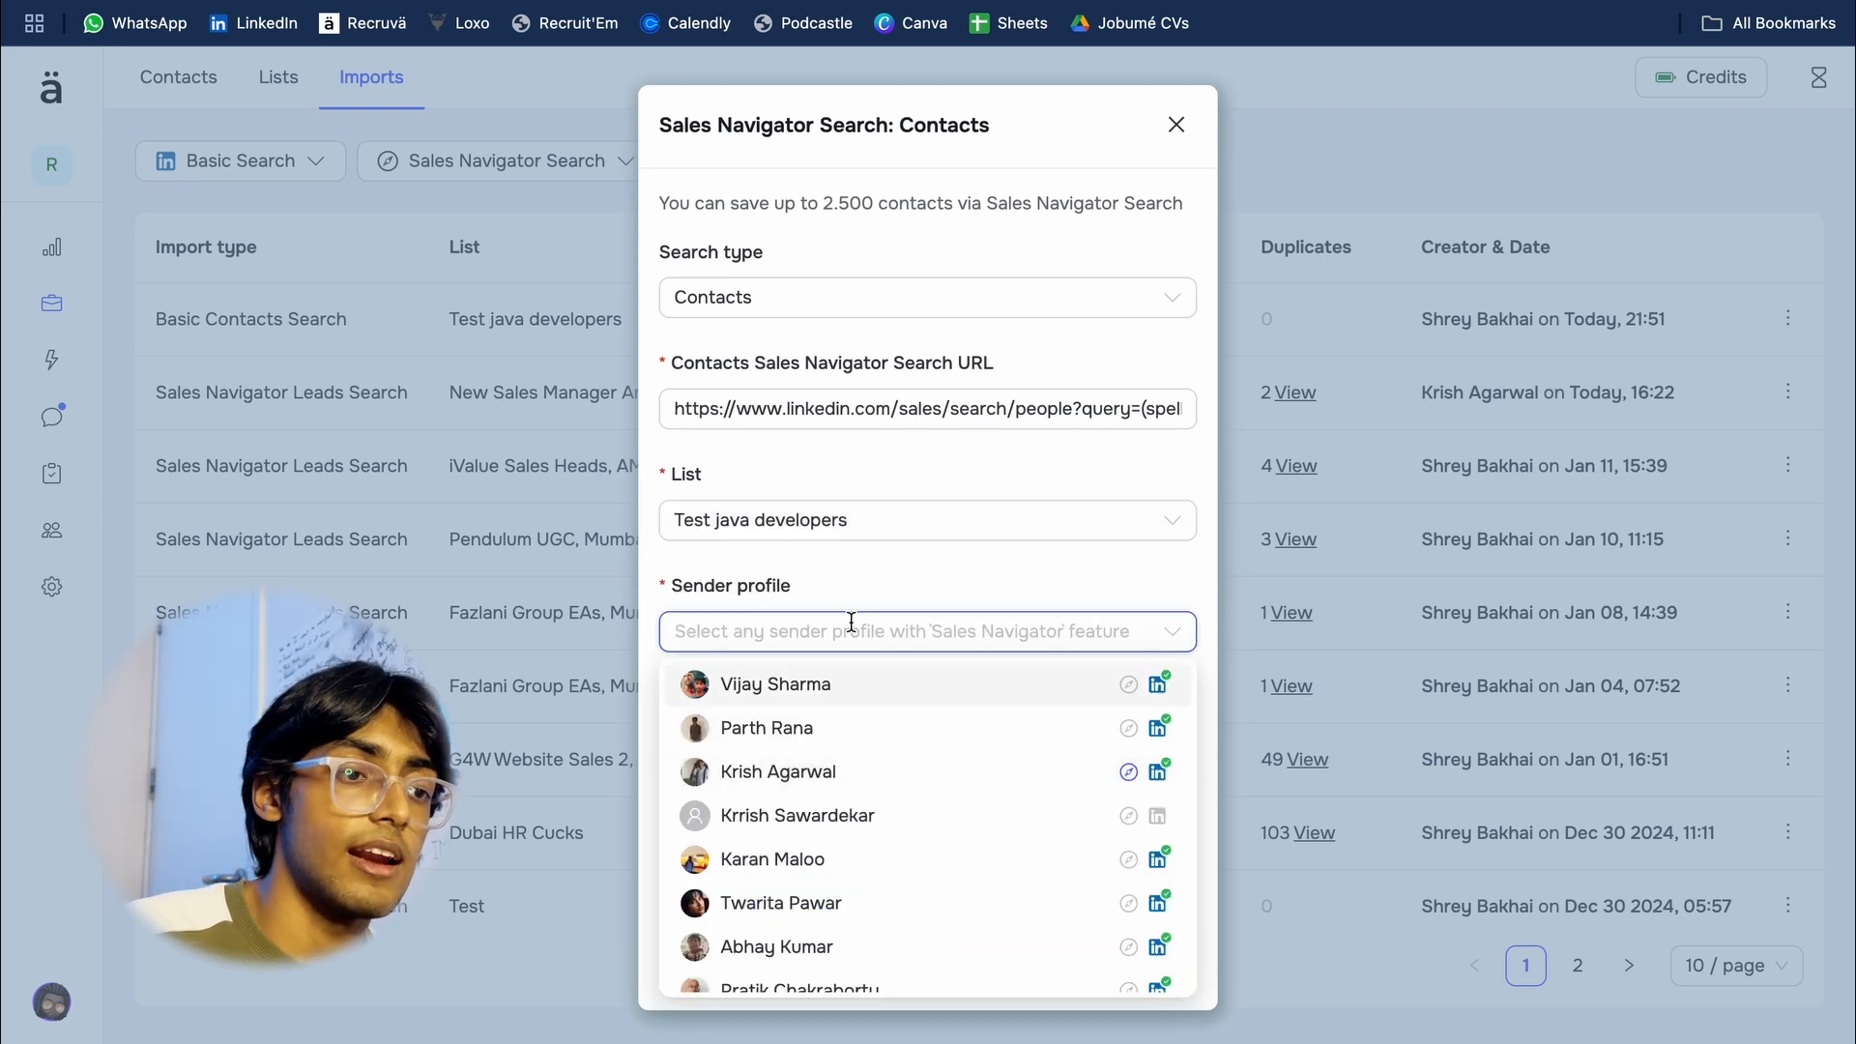
{"action": "left_click", "coordinate": [872, 775]}
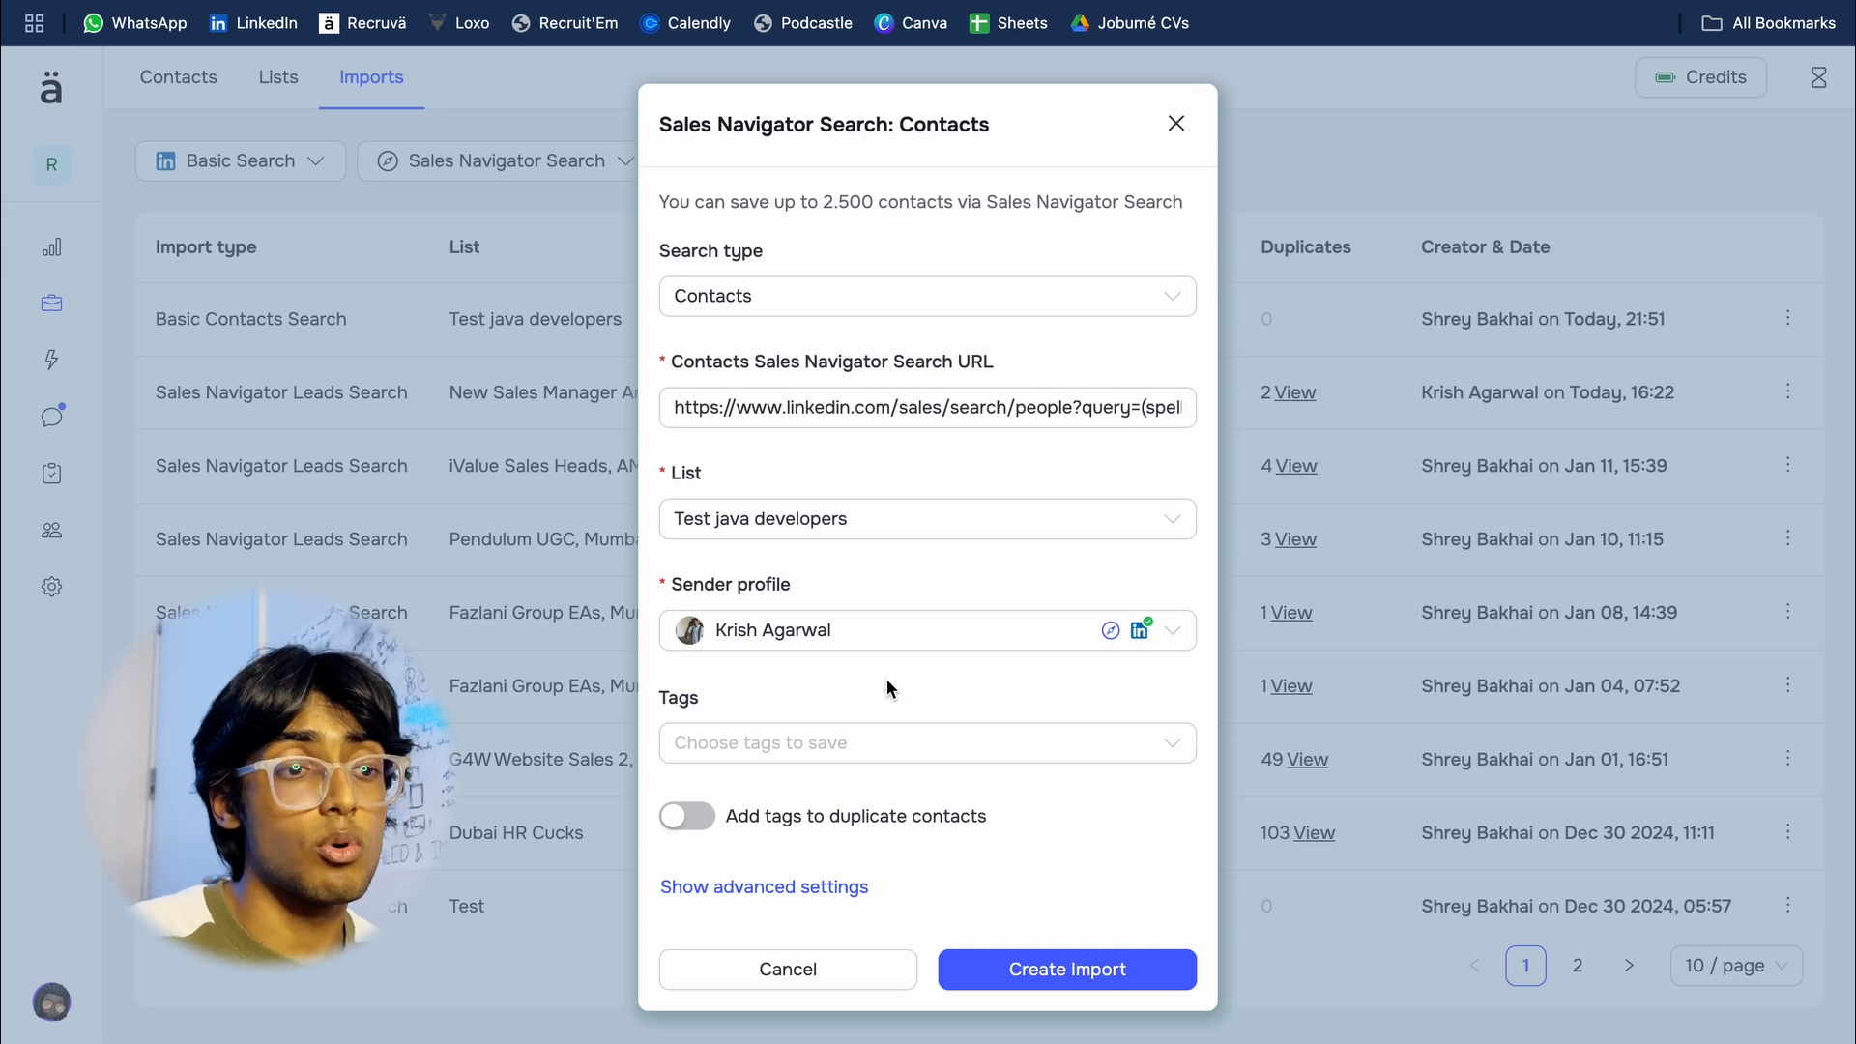
{"action": "left_click", "coordinate": [1010, 970]}
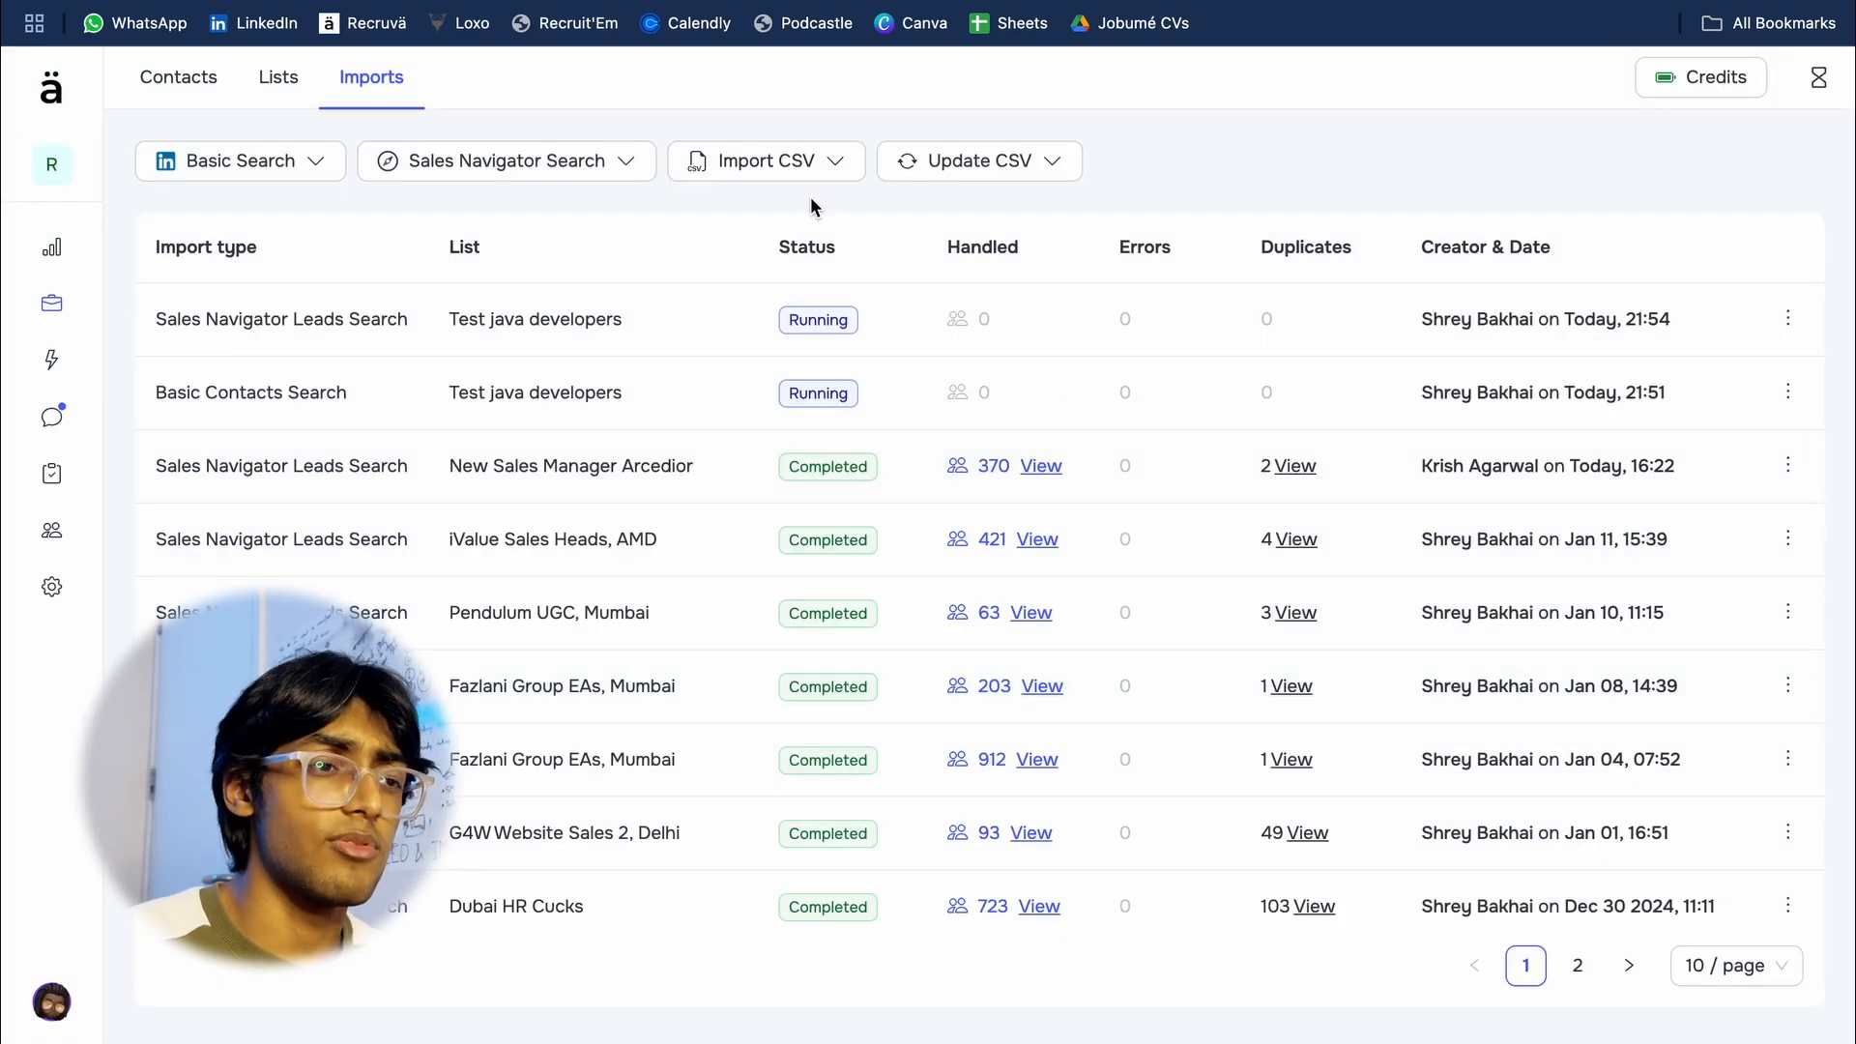
Step: Go to the automations overview and start a new automation named Test2 in the Default Workspace
{"action": "left_click", "coordinate": [836, 164]}
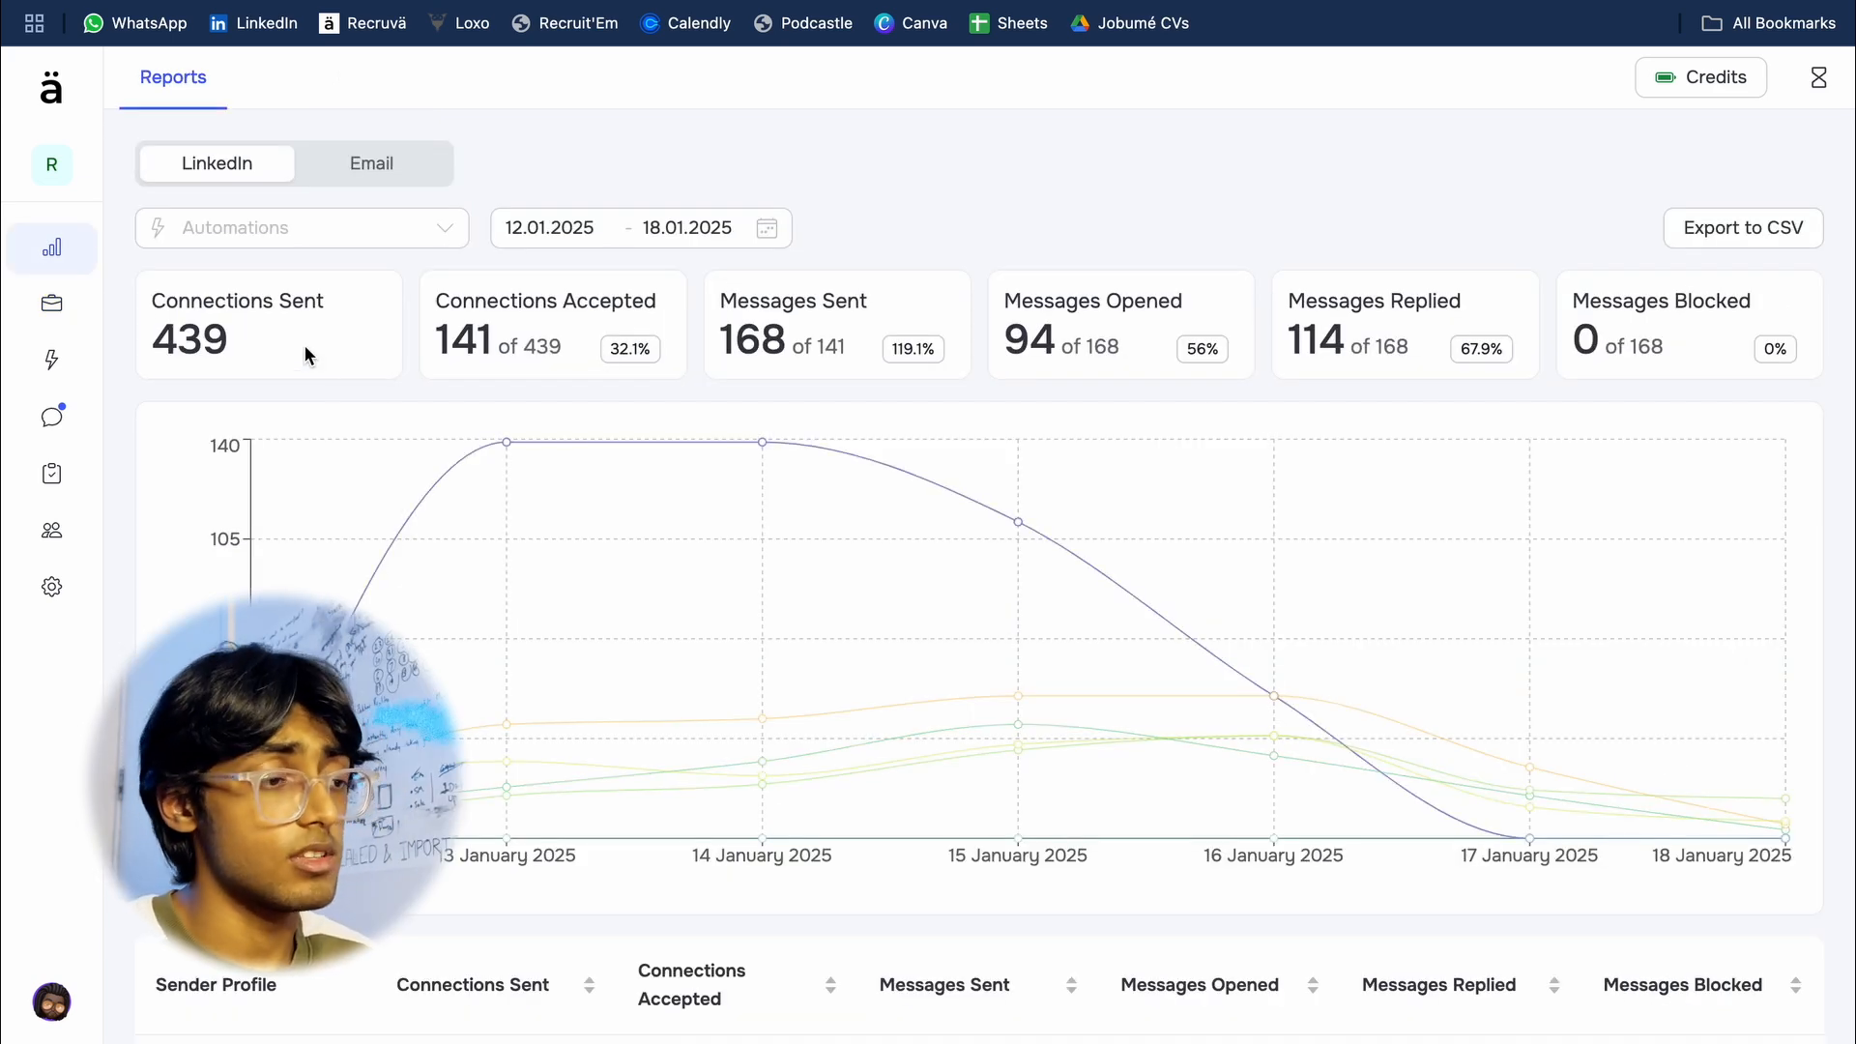
{"action": "mouse_move", "coordinate": [58, 367]}
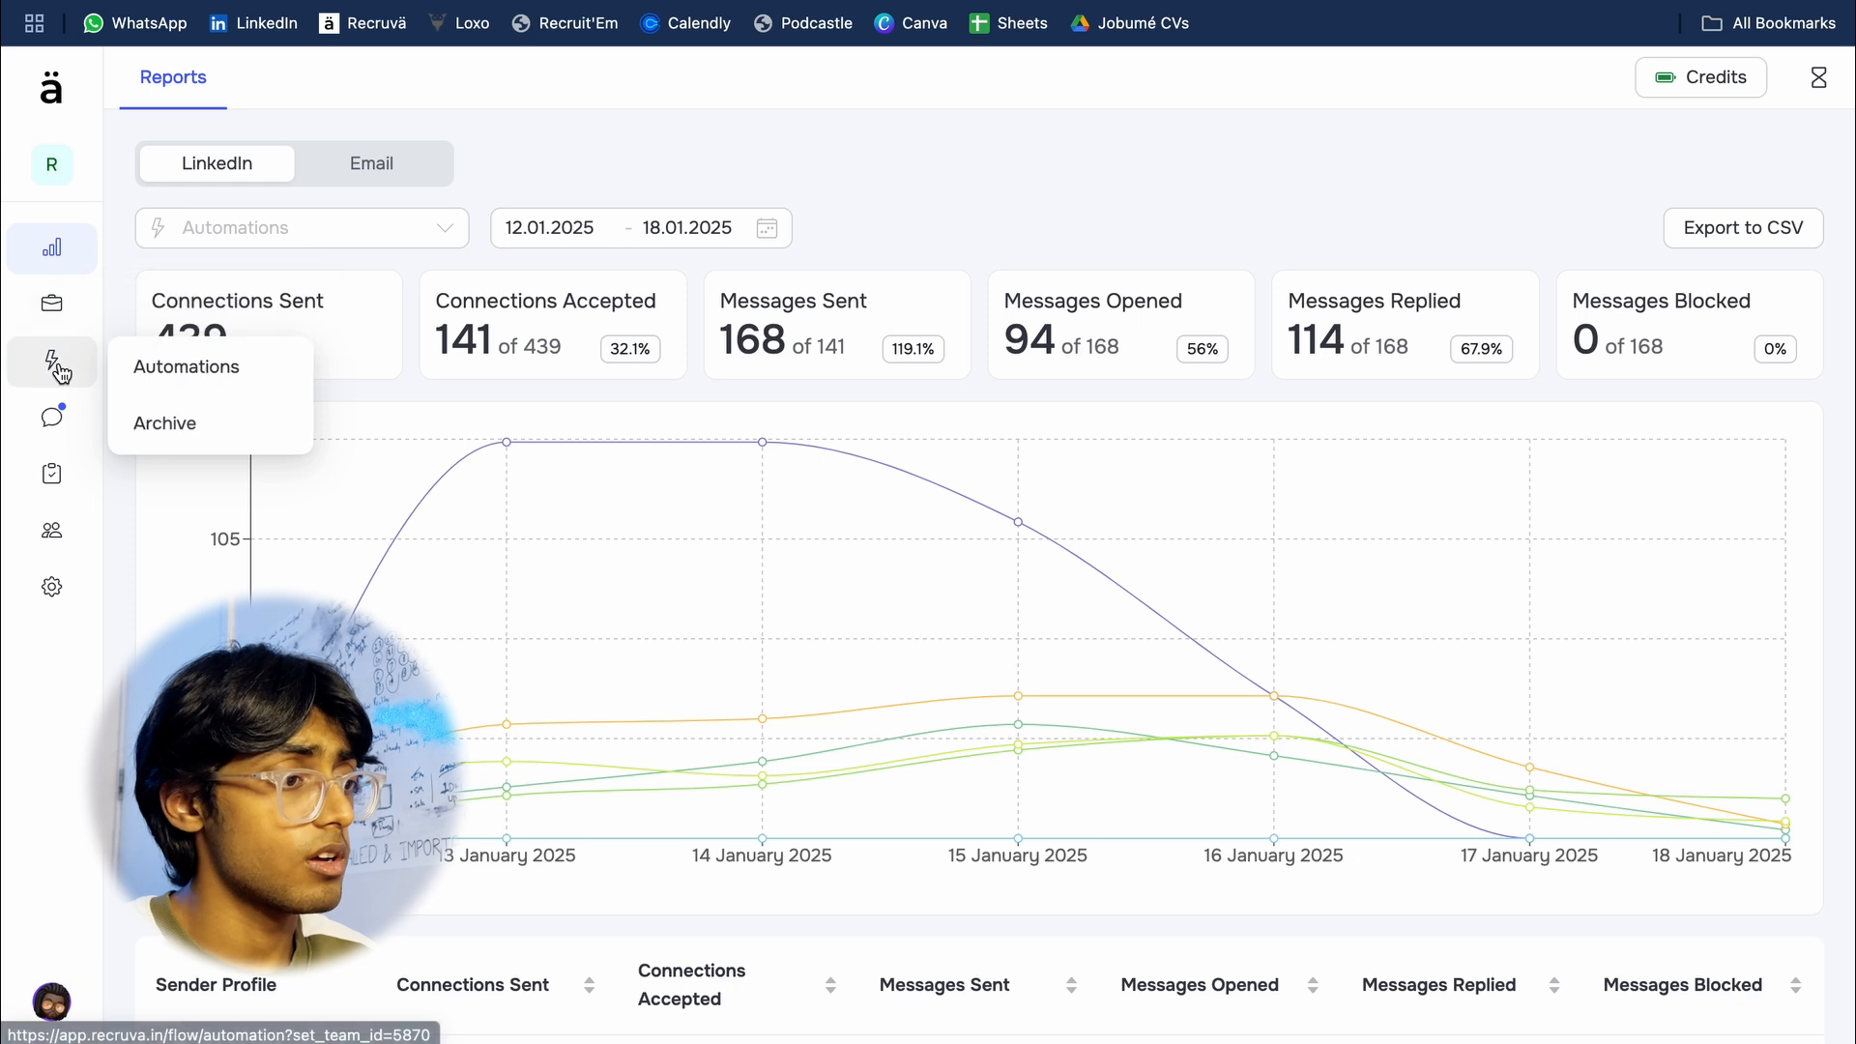
{"action": "left_click", "coordinate": [155, 374]}
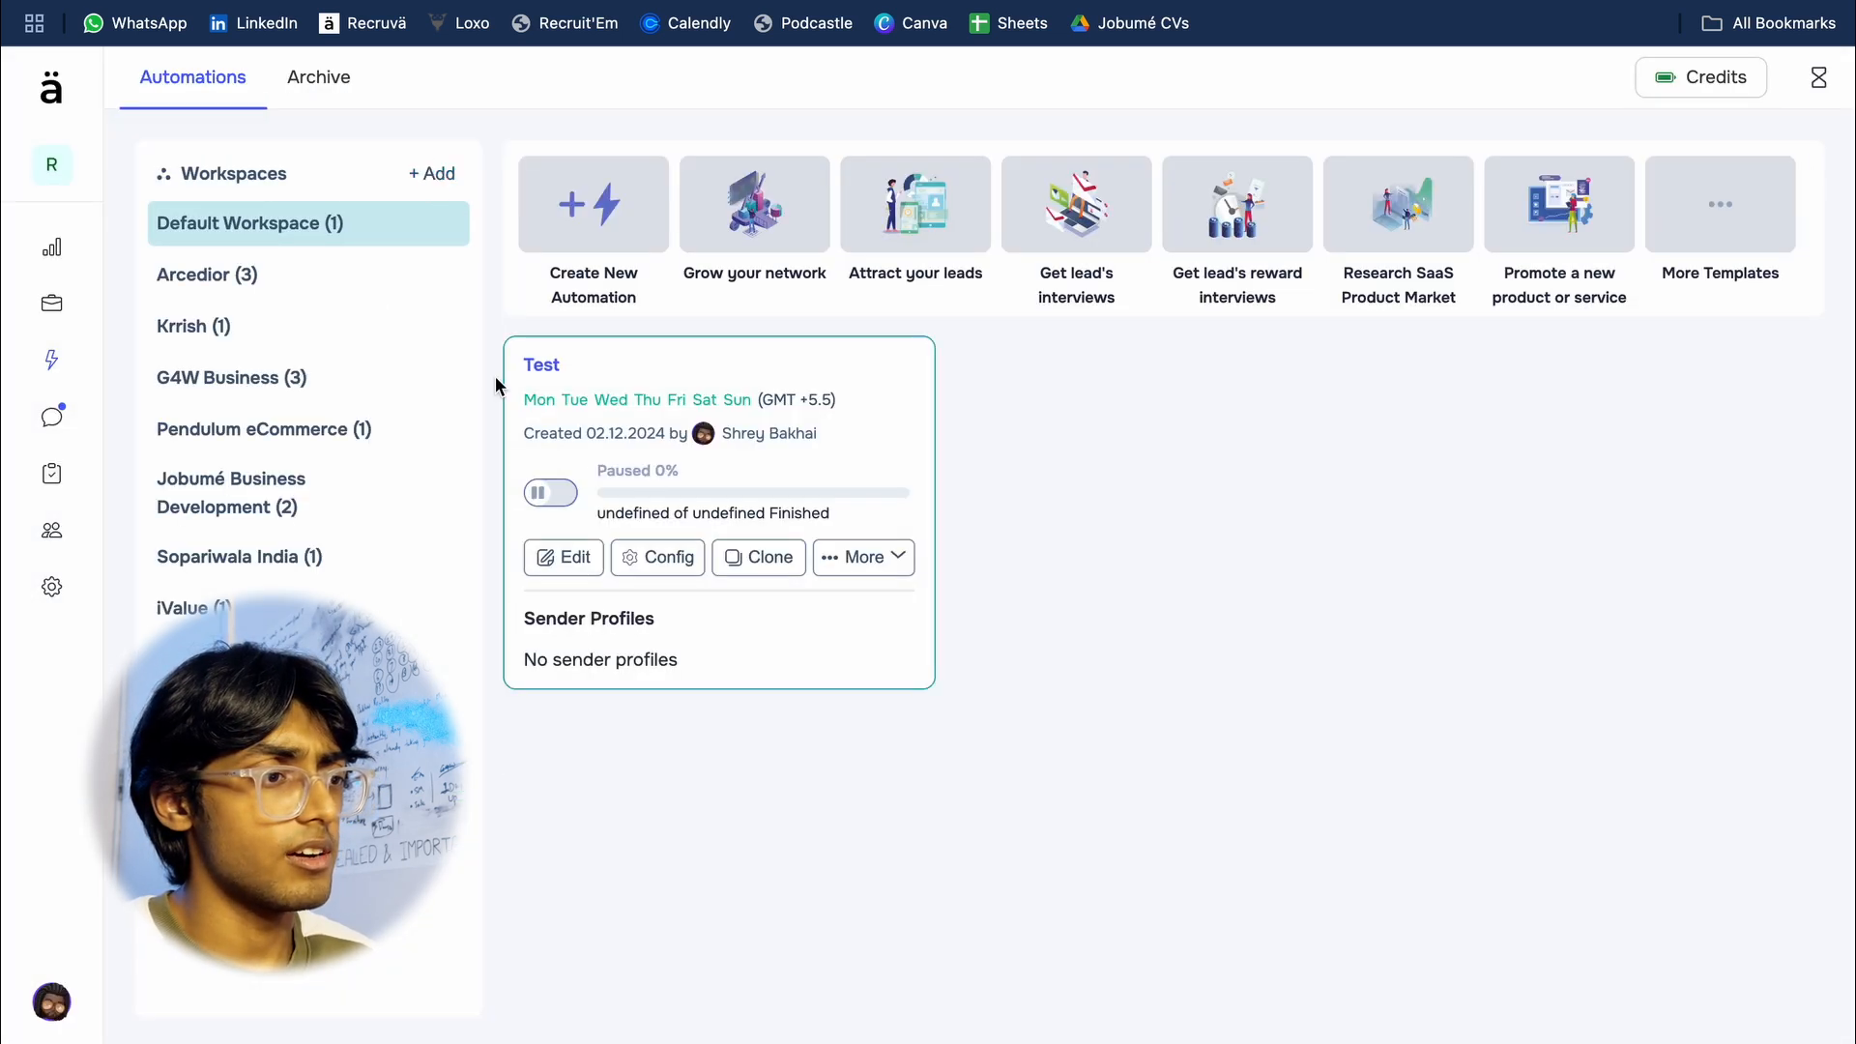
{"action": "left_click", "coordinate": [613, 199]}
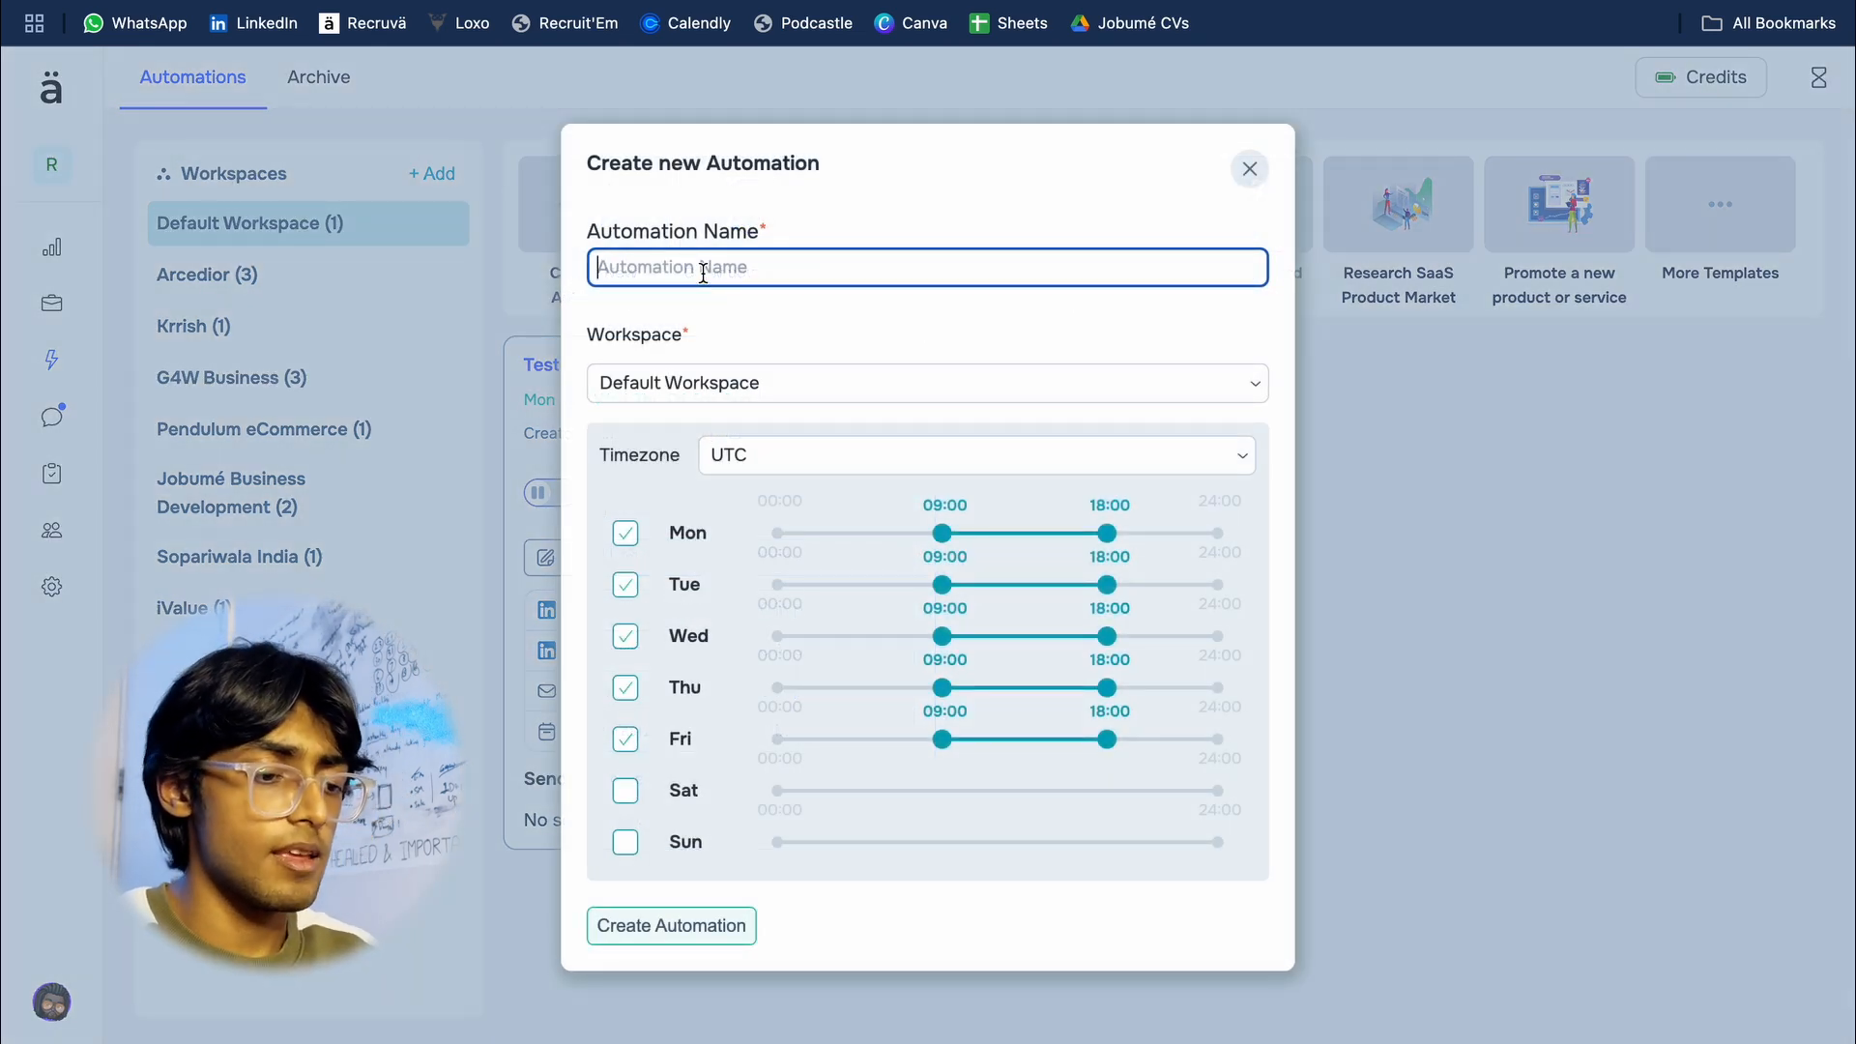
{"action": "type", "text": "Test2"}
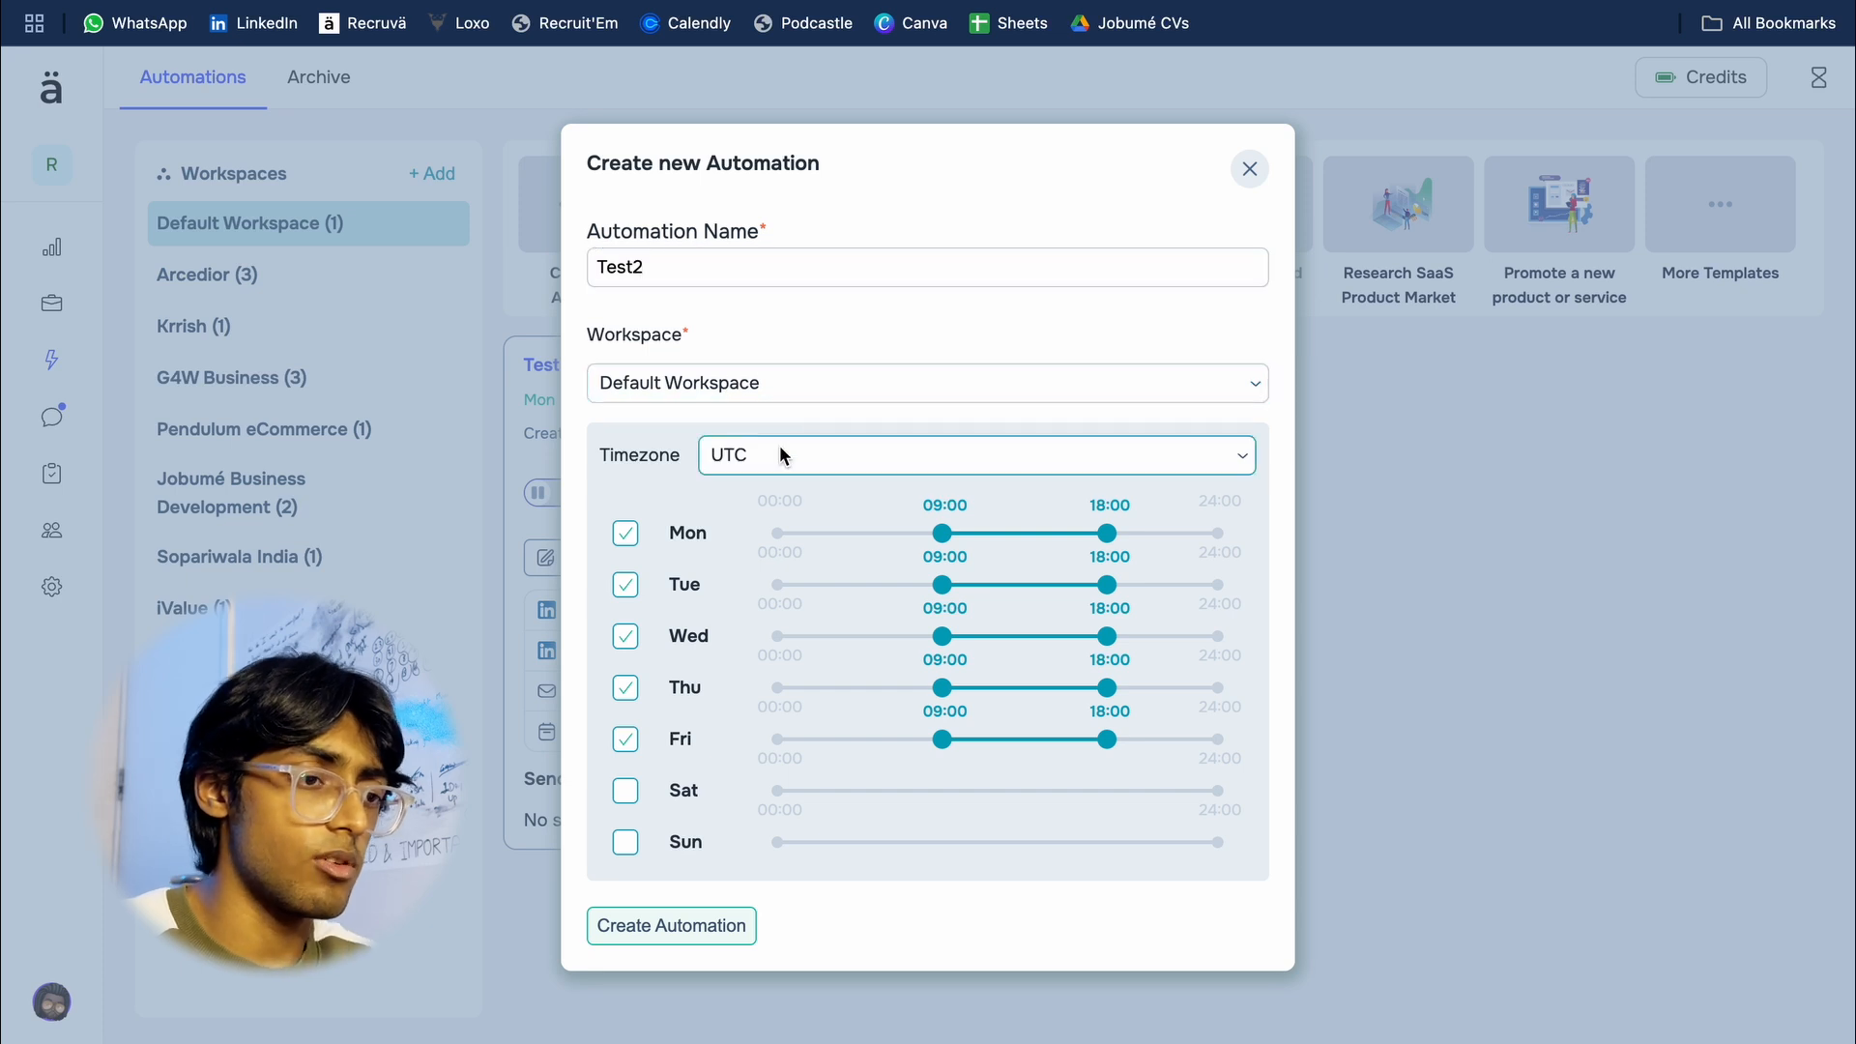
Step: Set the new automation's timezone to Asia/Kolkata and create the automation
{"action": "left_click", "coordinate": [891, 451]}
{"action": "type", "text": "is"}
{"action": "key", "text": "BackSpace"}
{"action": "key", "text": "BackSpace"}
{"action": "type", "text": "kol"}
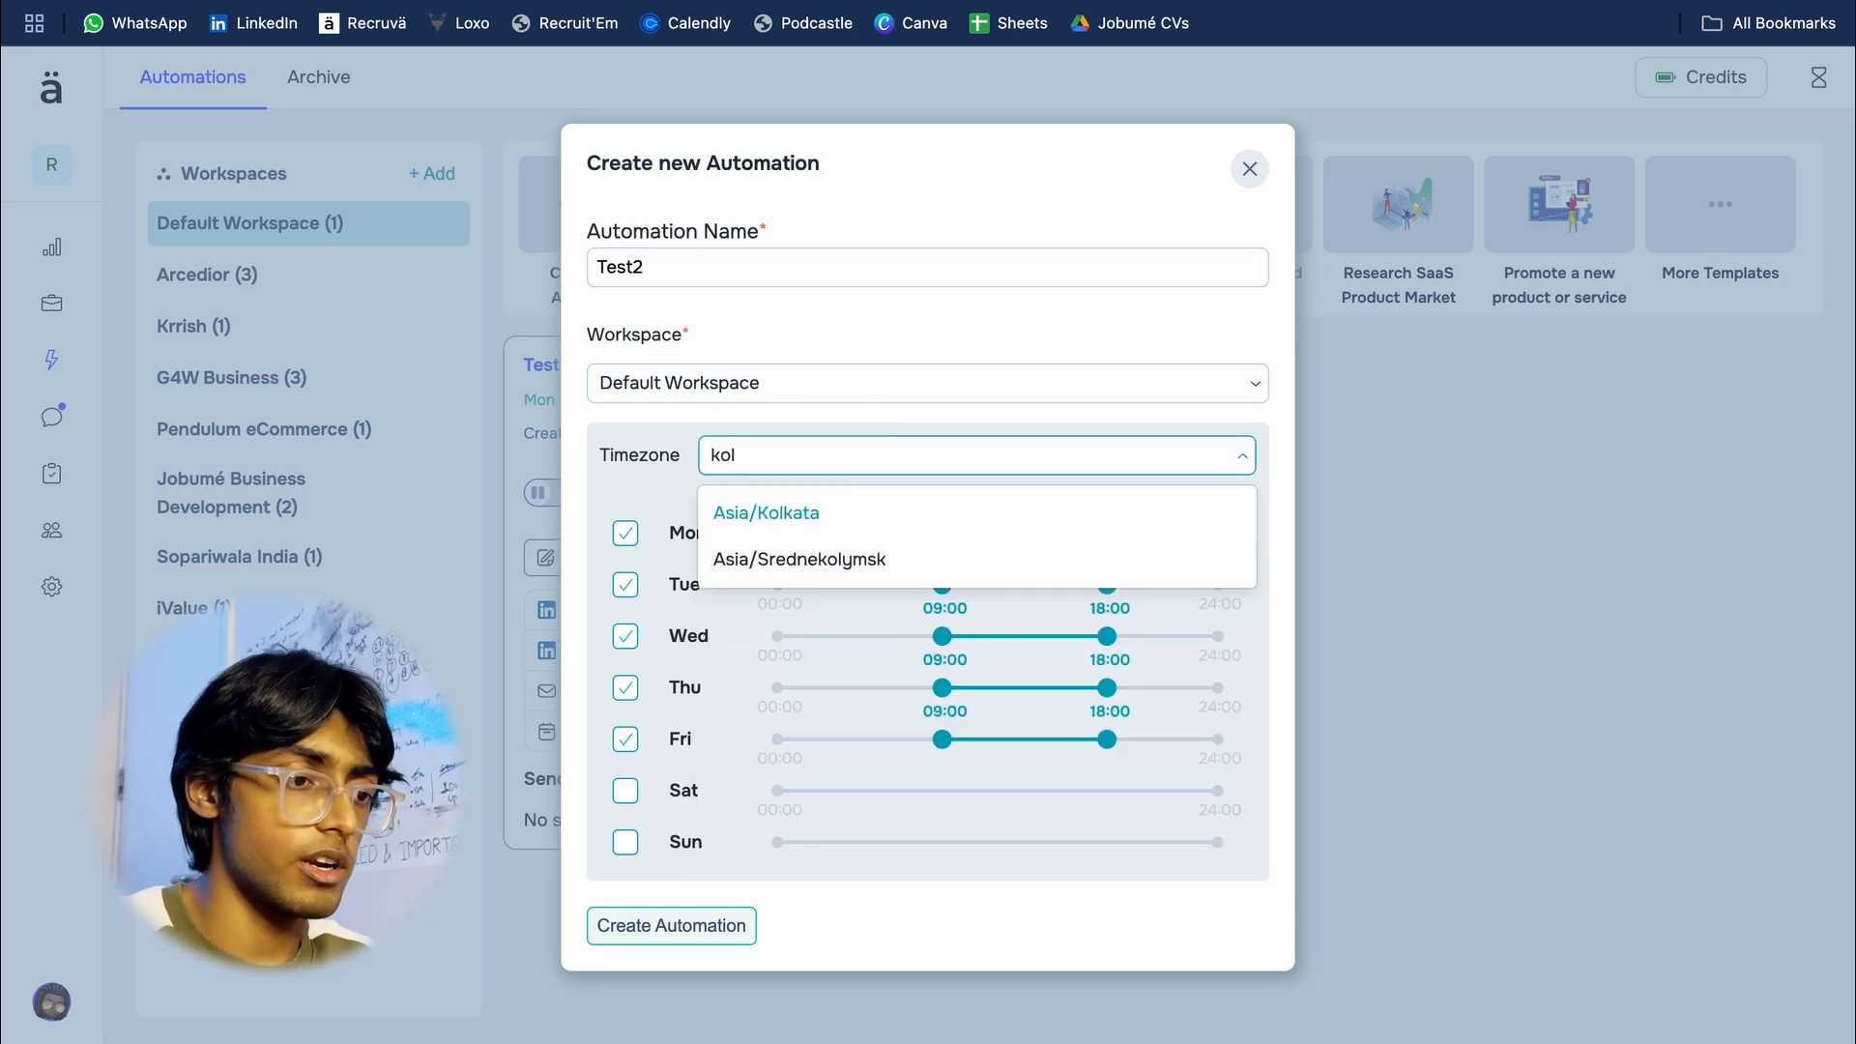
{"action": "left_click", "coordinate": [793, 513]}
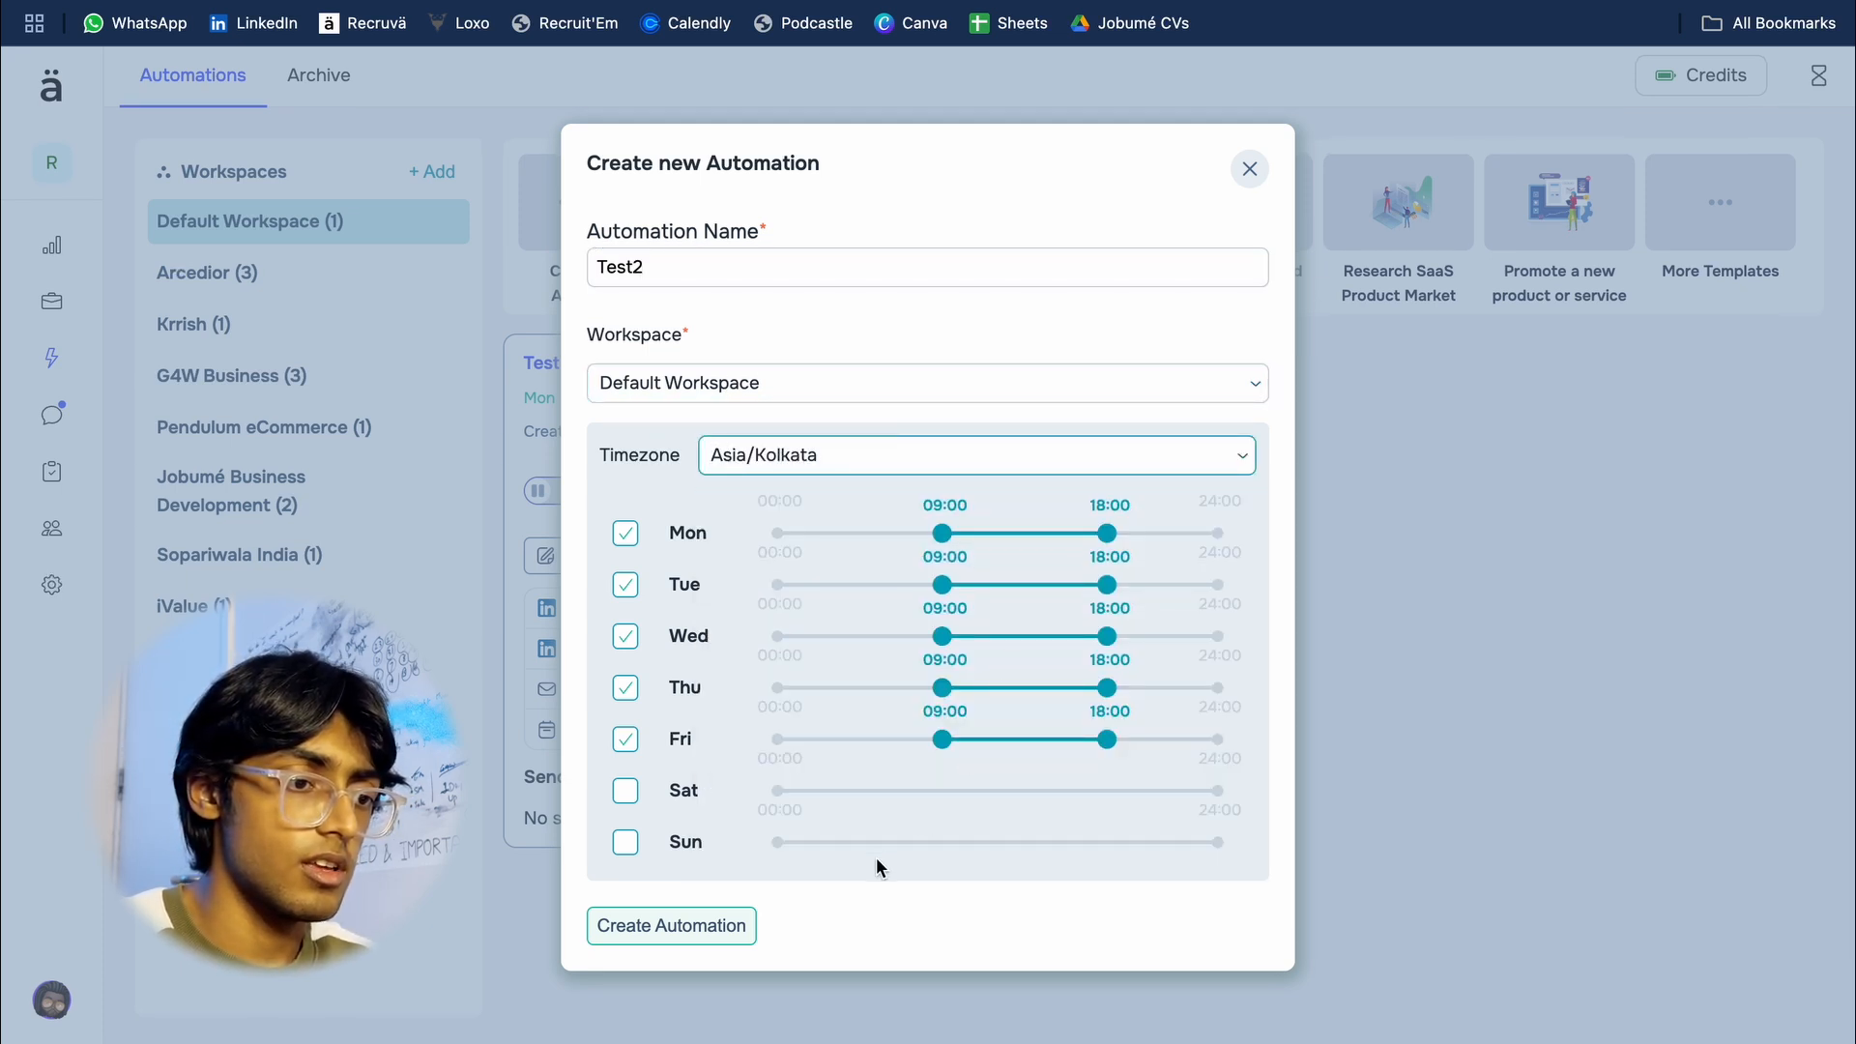
{"action": "left_click", "coordinate": [642, 918]}
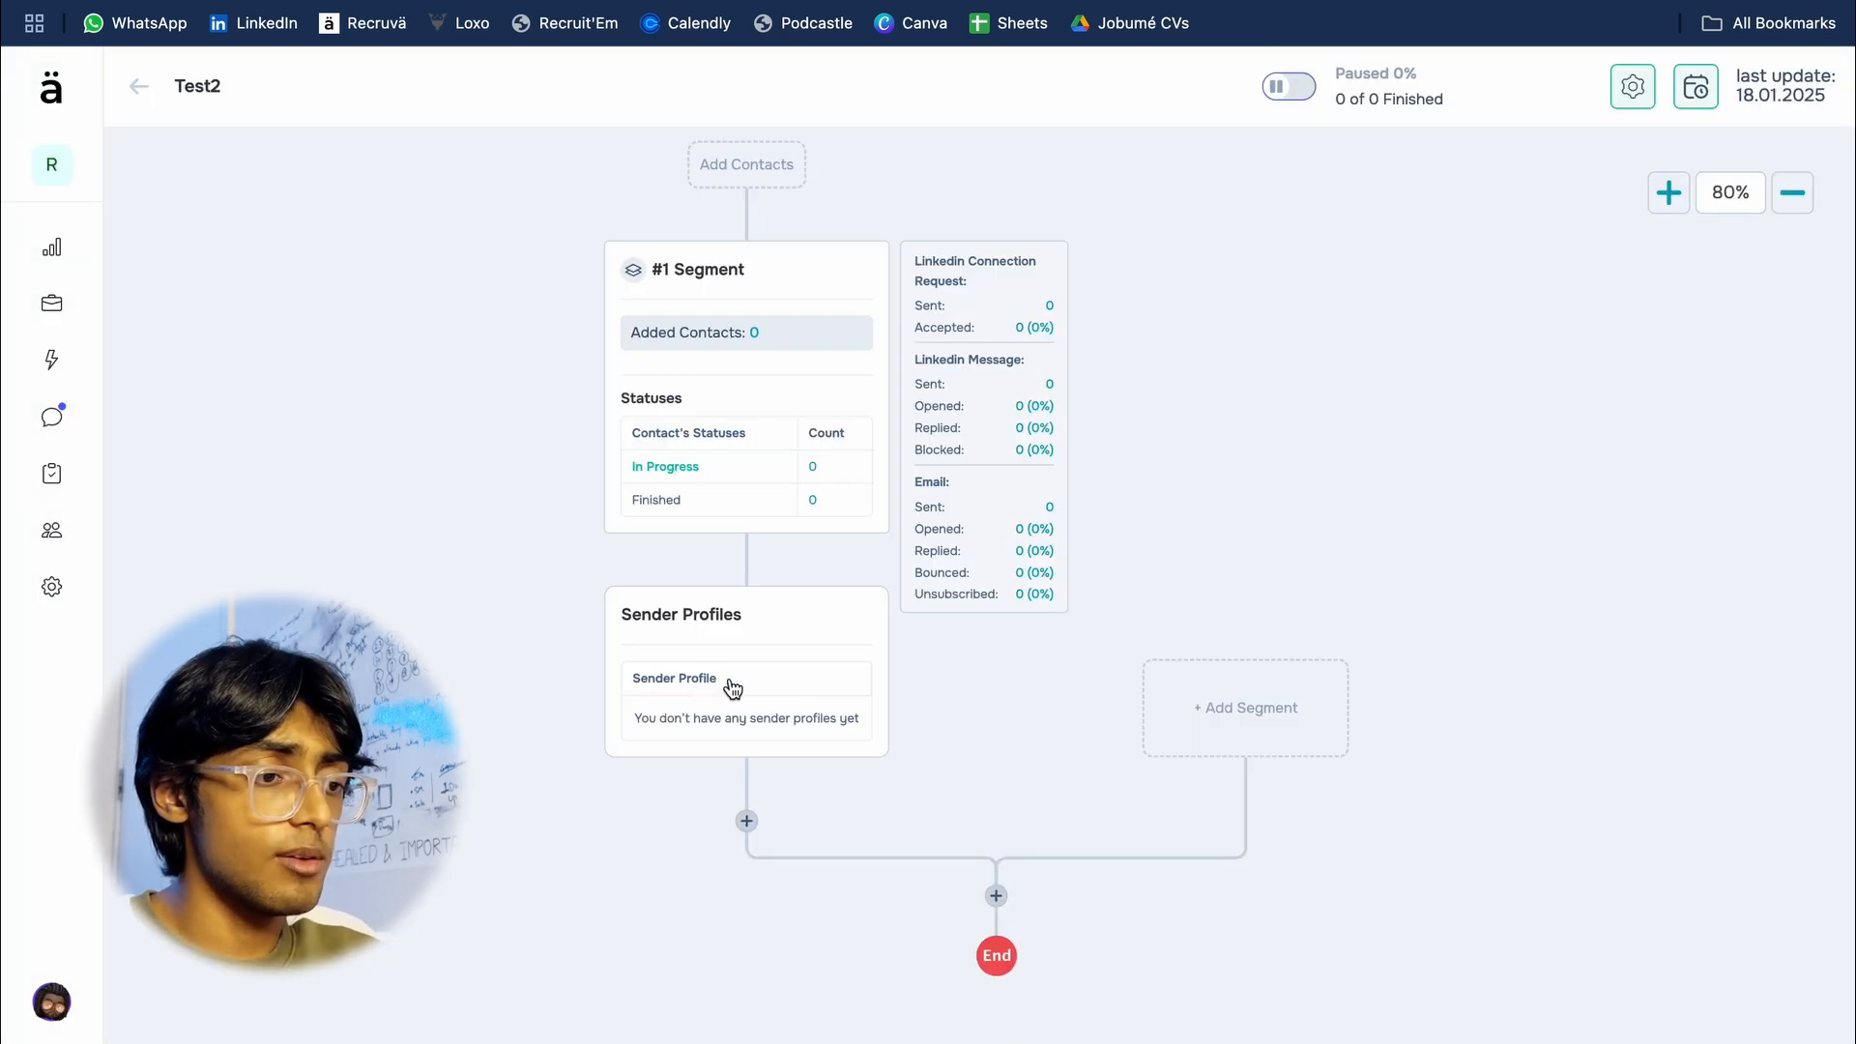
Step: Add four sender profiles to the first segment of the Test2 automation
{"action": "left_click", "coordinate": [729, 687]}
{"action": "left_click", "coordinate": [1396, 358]}
{"action": "left_click", "coordinate": [1394, 421]}
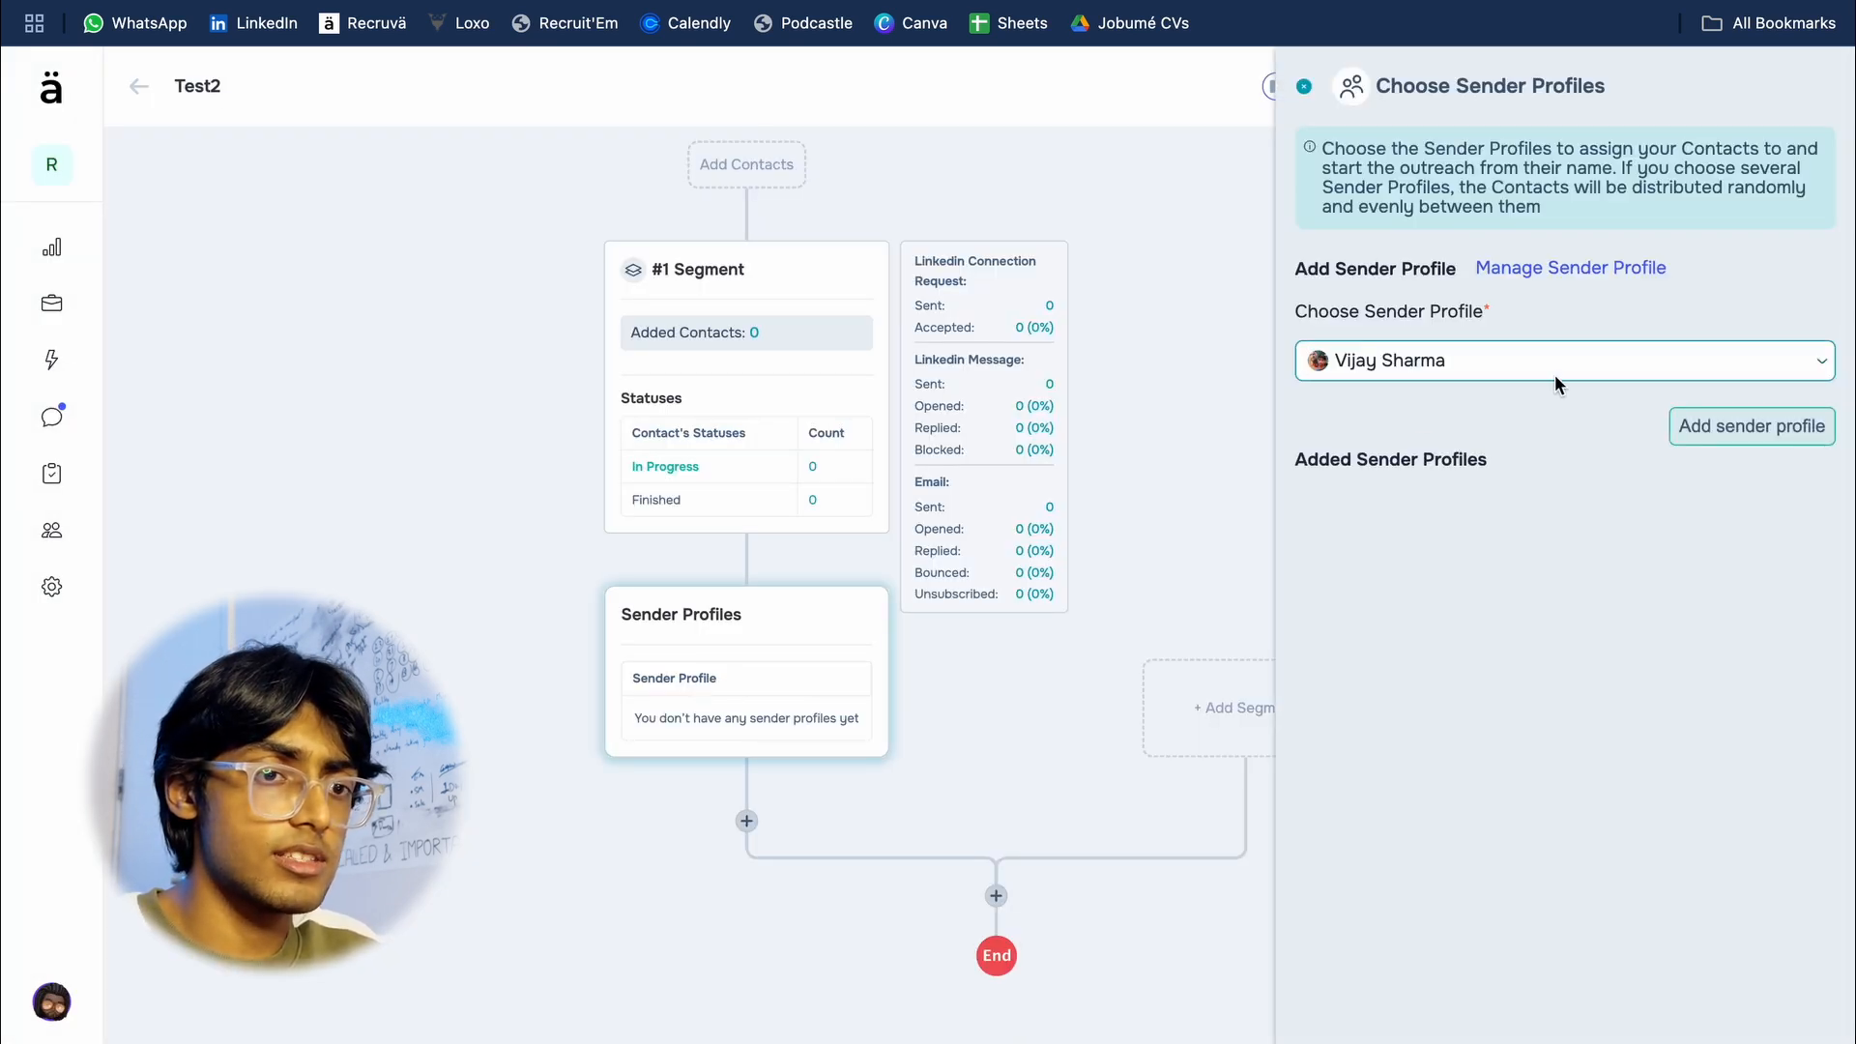
{"action": "left_click", "coordinate": [1547, 363]}
{"action": "left_click", "coordinate": [1421, 468]}
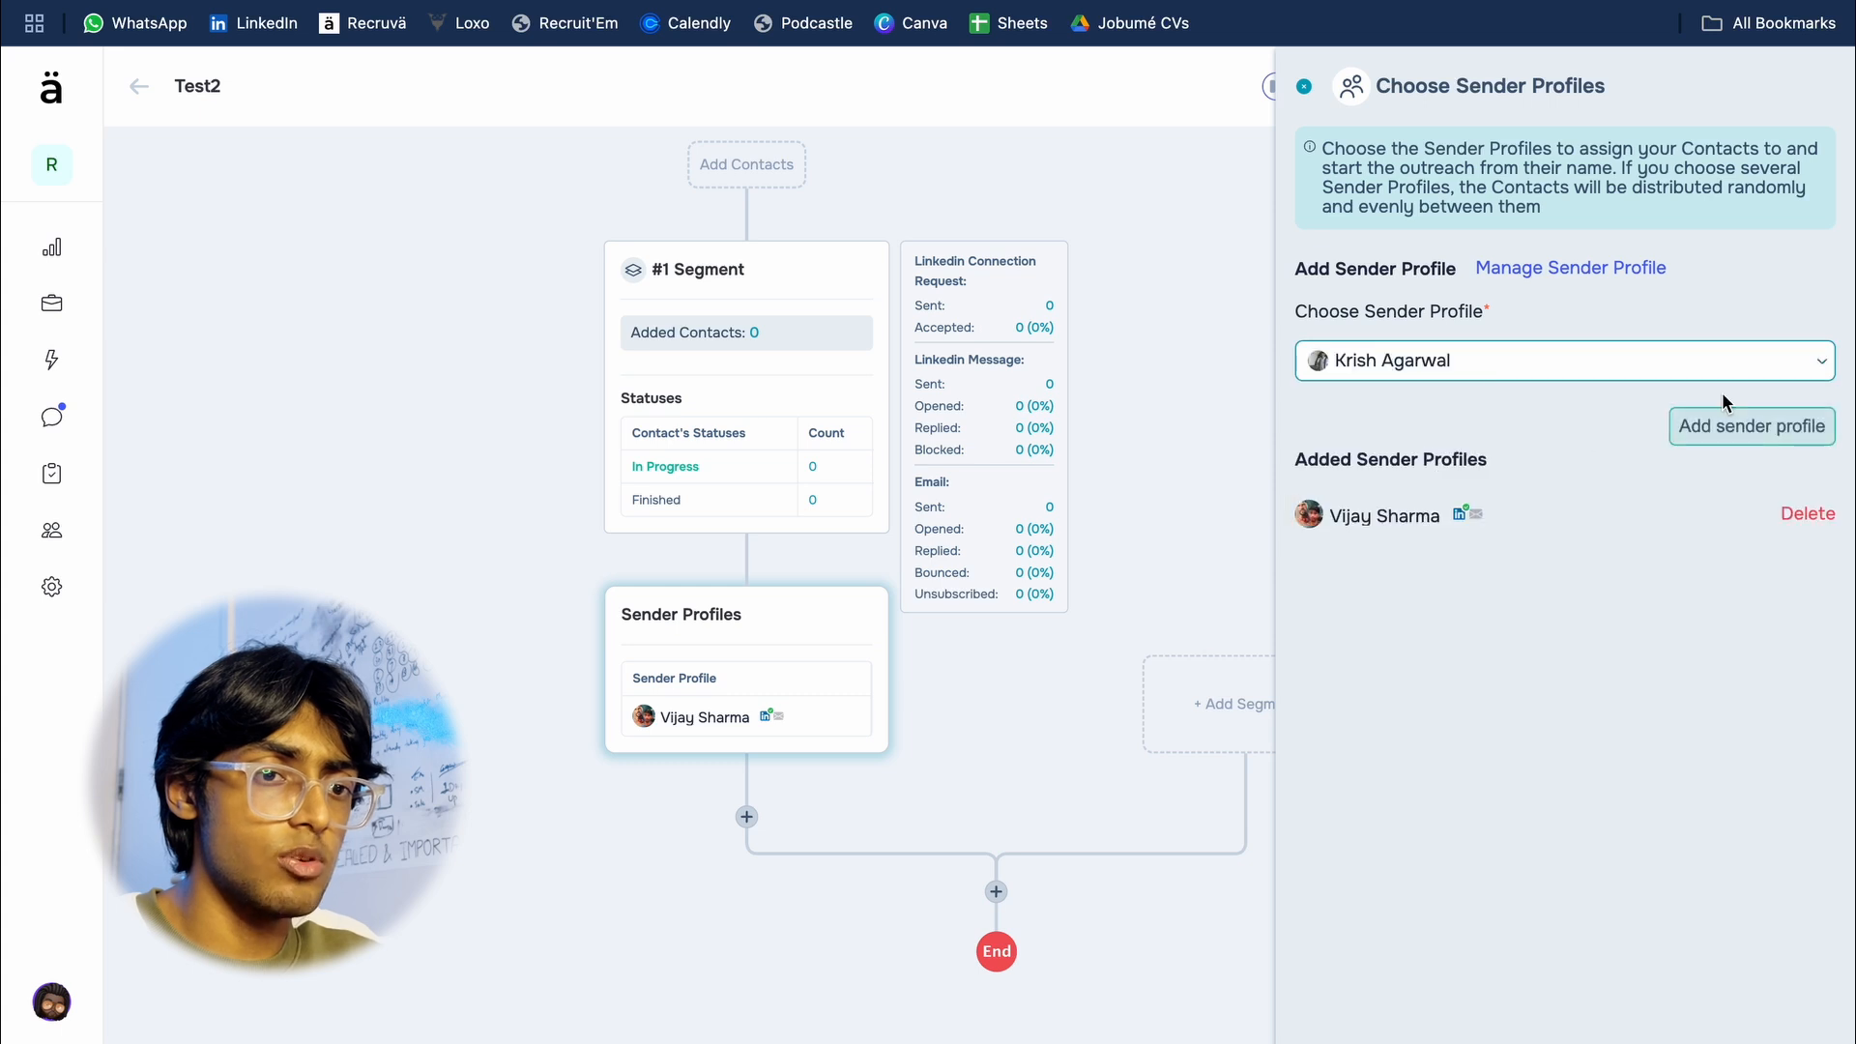
{"action": "left_click", "coordinate": [1713, 427]}
{"action": "left_click", "coordinate": [1508, 361]}
{"action": "left_click", "coordinate": [1411, 523]}
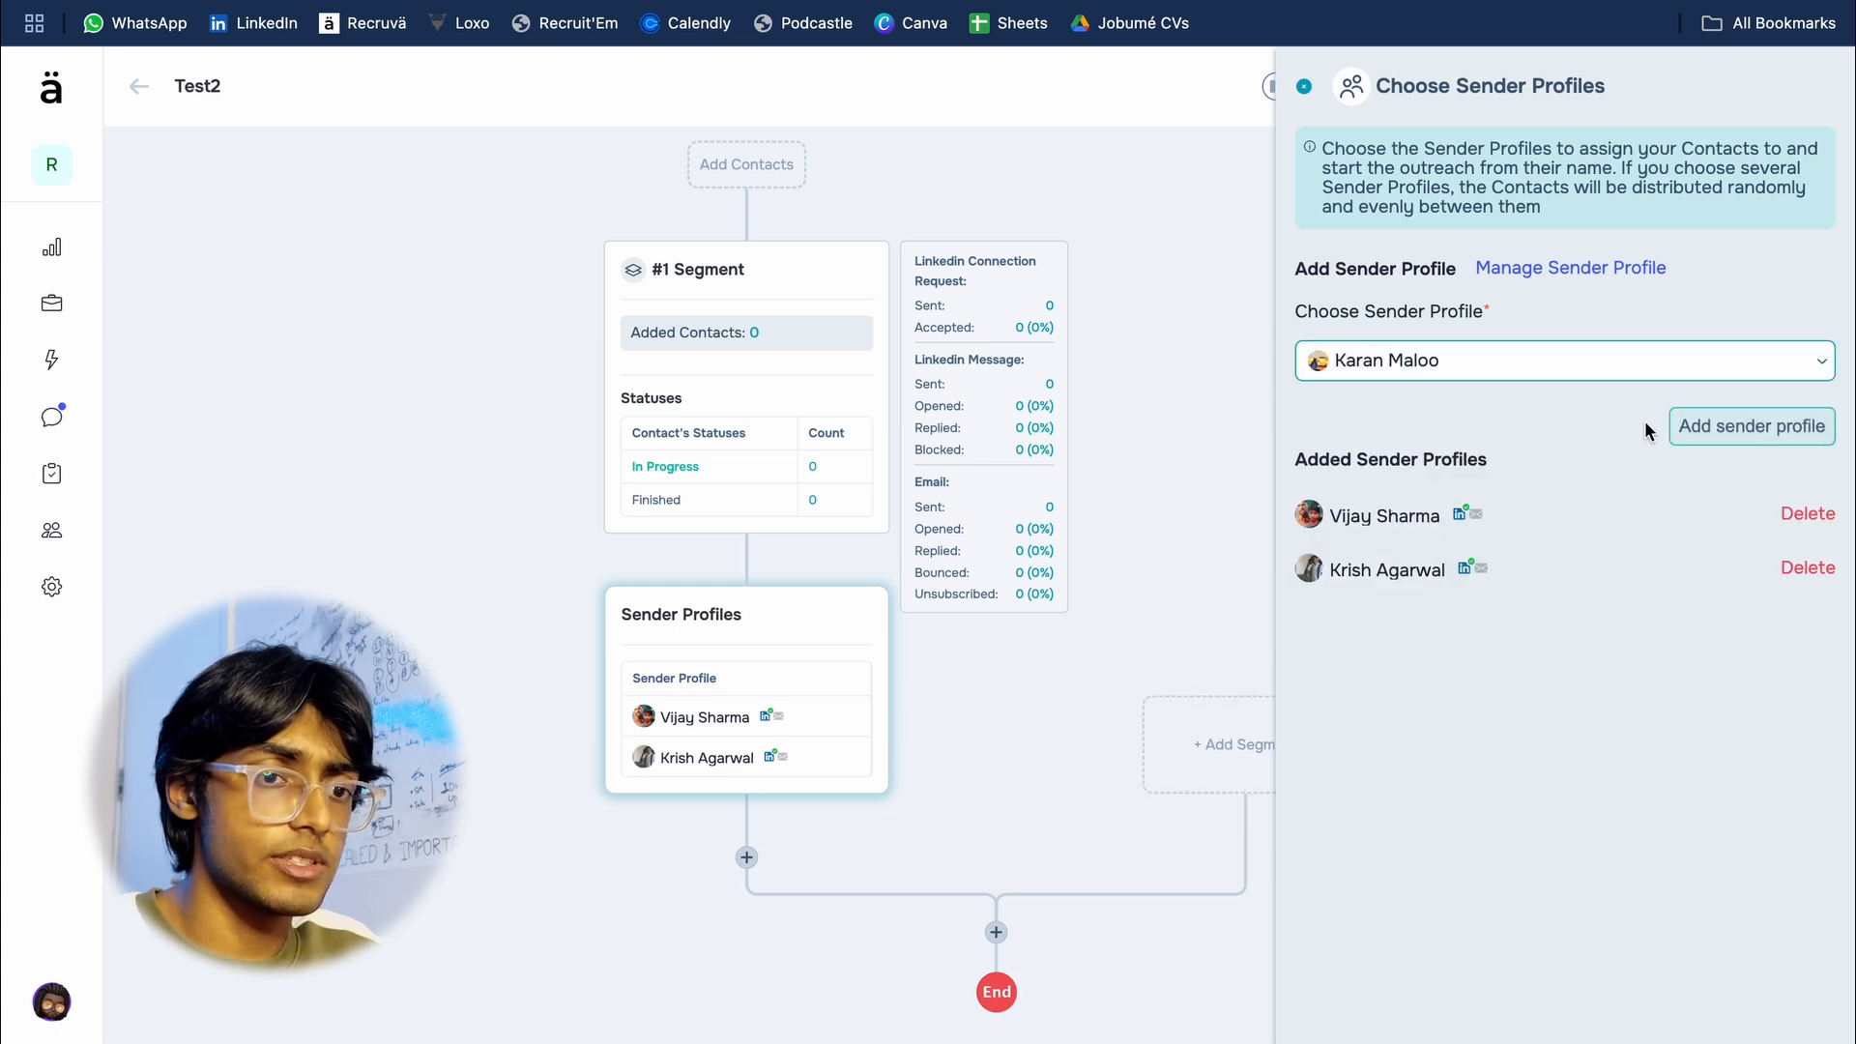
{"action": "left_click", "coordinate": [1741, 426]}
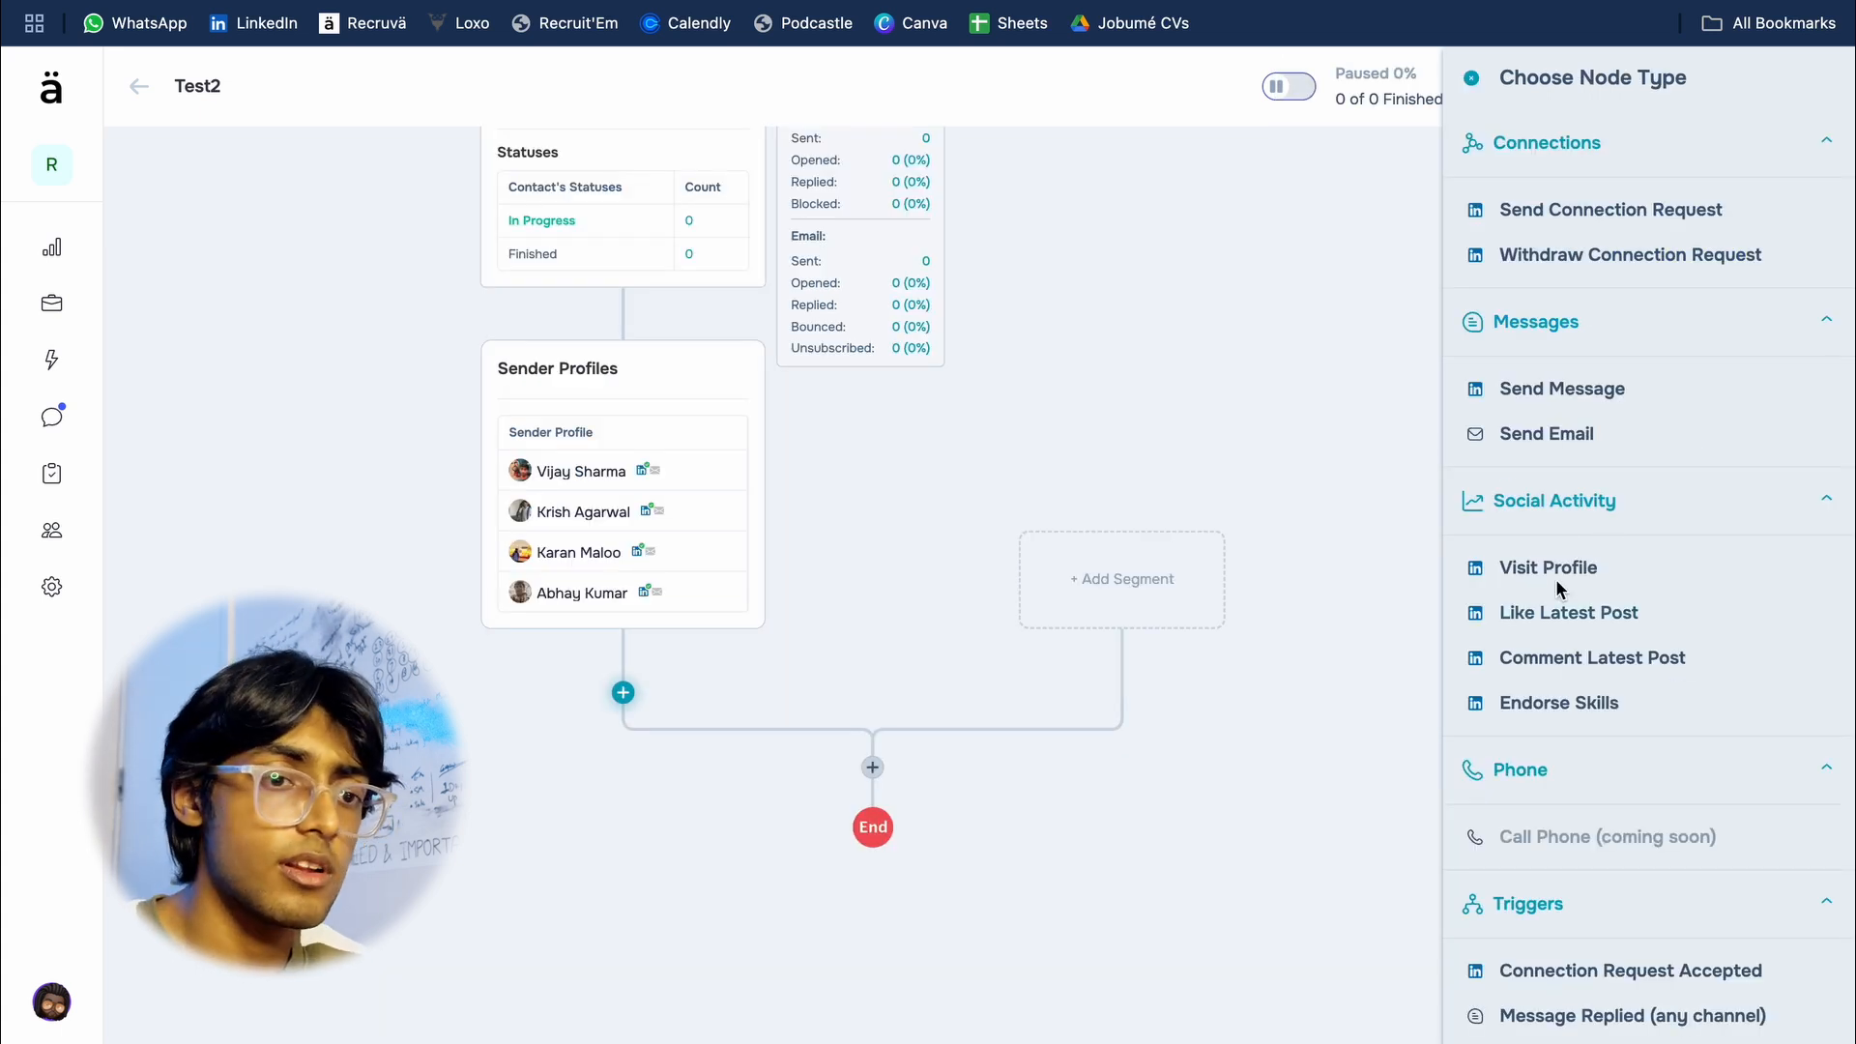
Step: Add a Visit Profile node with Auto automation below the sender profiles
{"action": "scroll", "coordinate": [1557, 578], "scroll_direction": "down", "scroll_amount": 1}
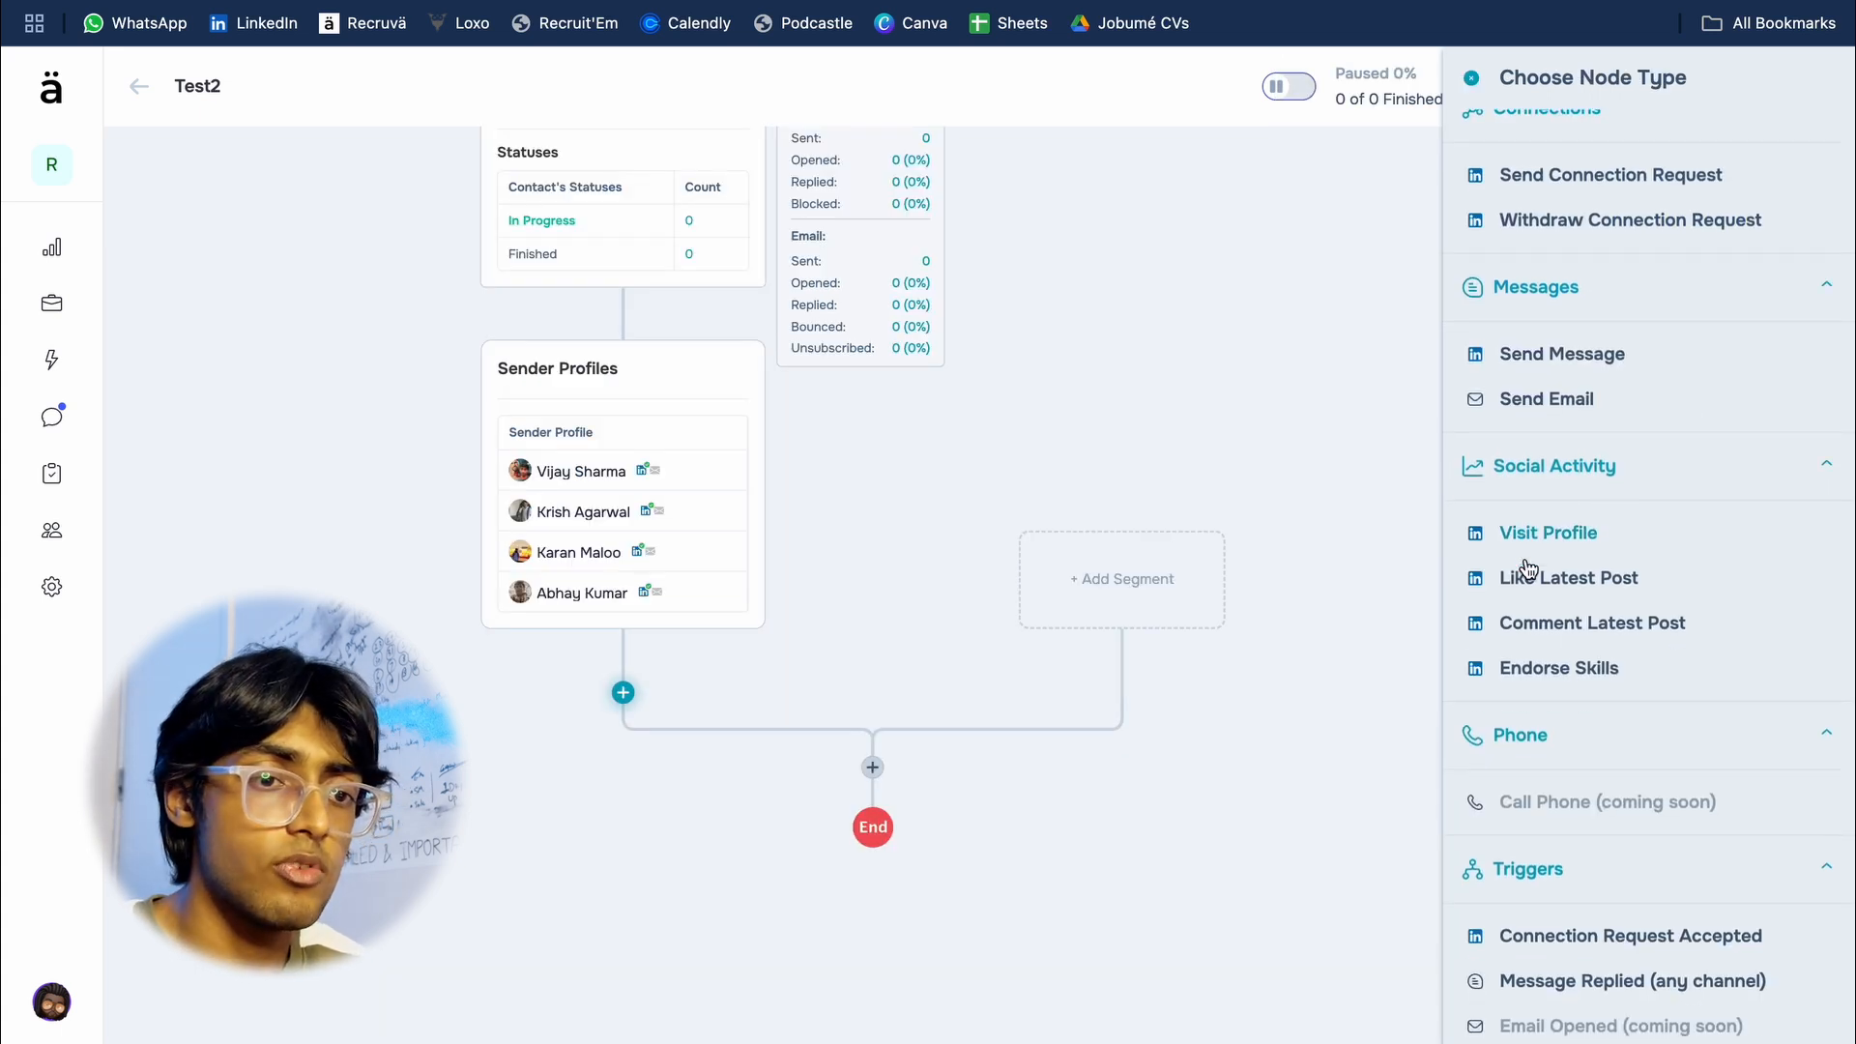
{"action": "left_click", "coordinate": [1551, 535]}
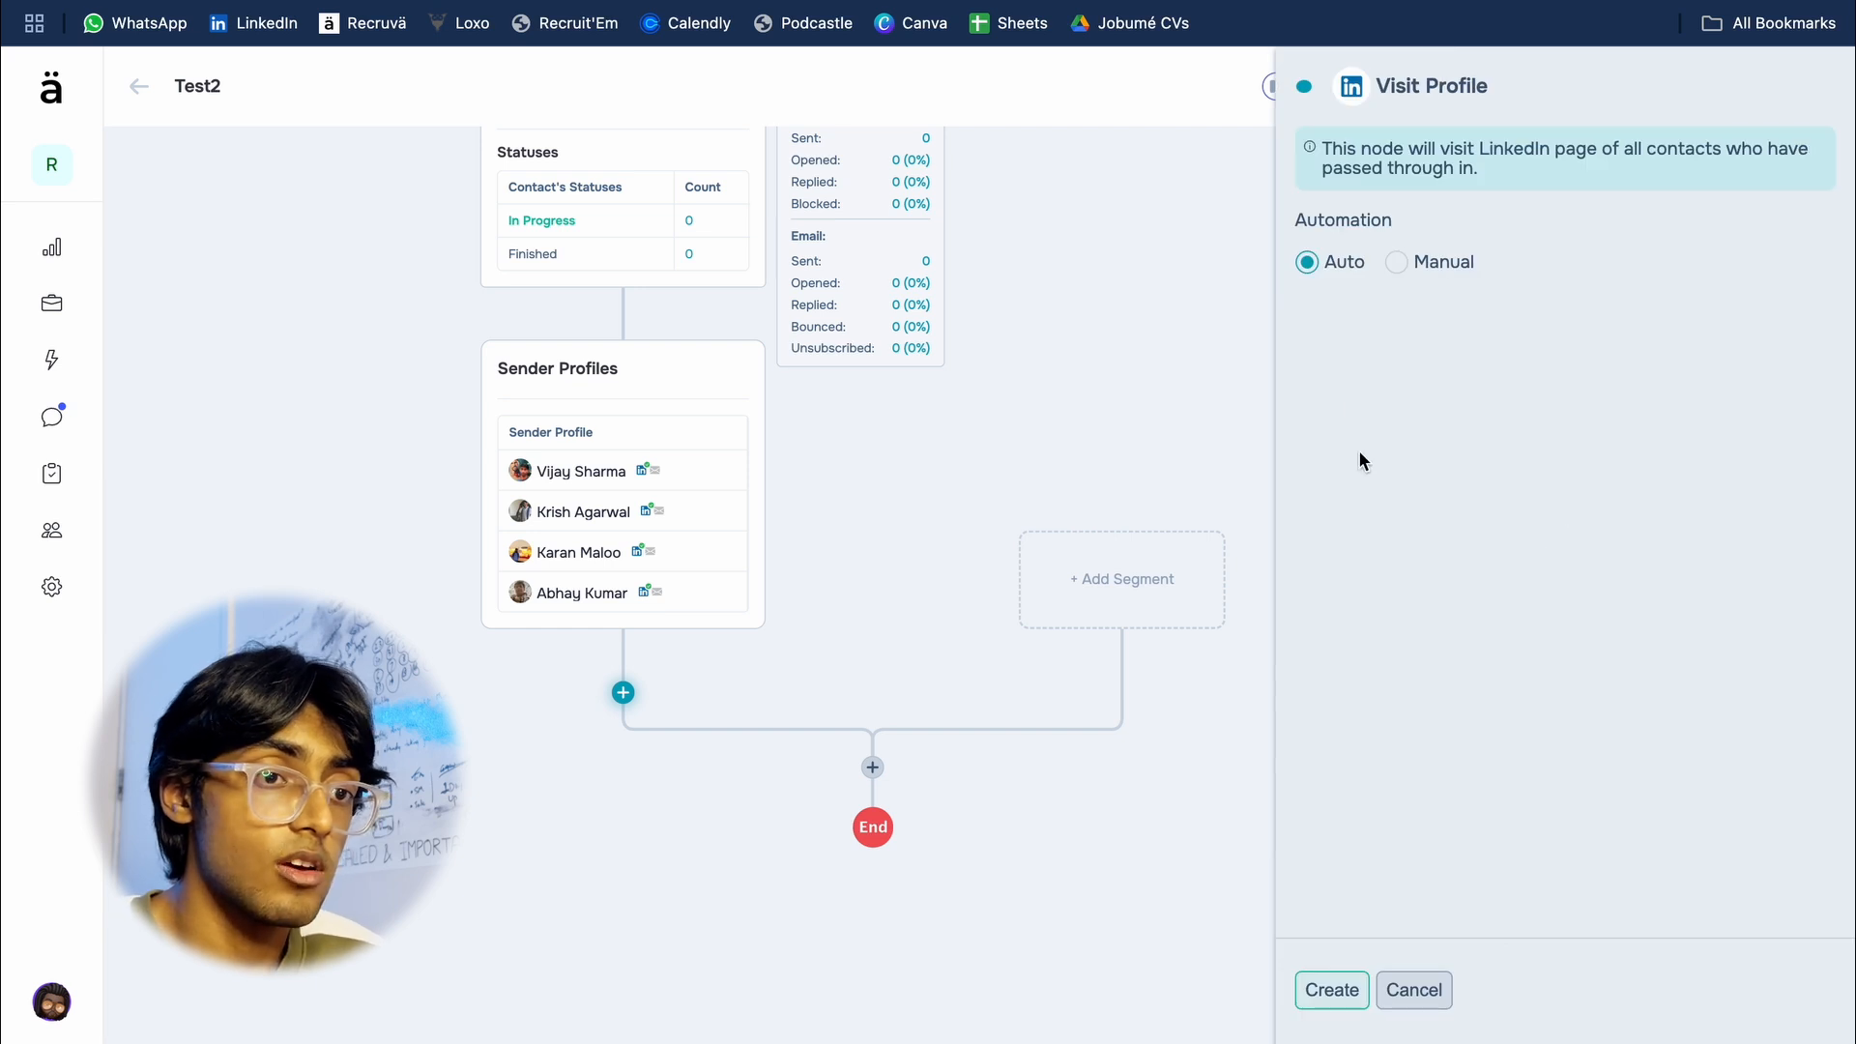
{"action": "left_click", "coordinate": [1327, 988]}
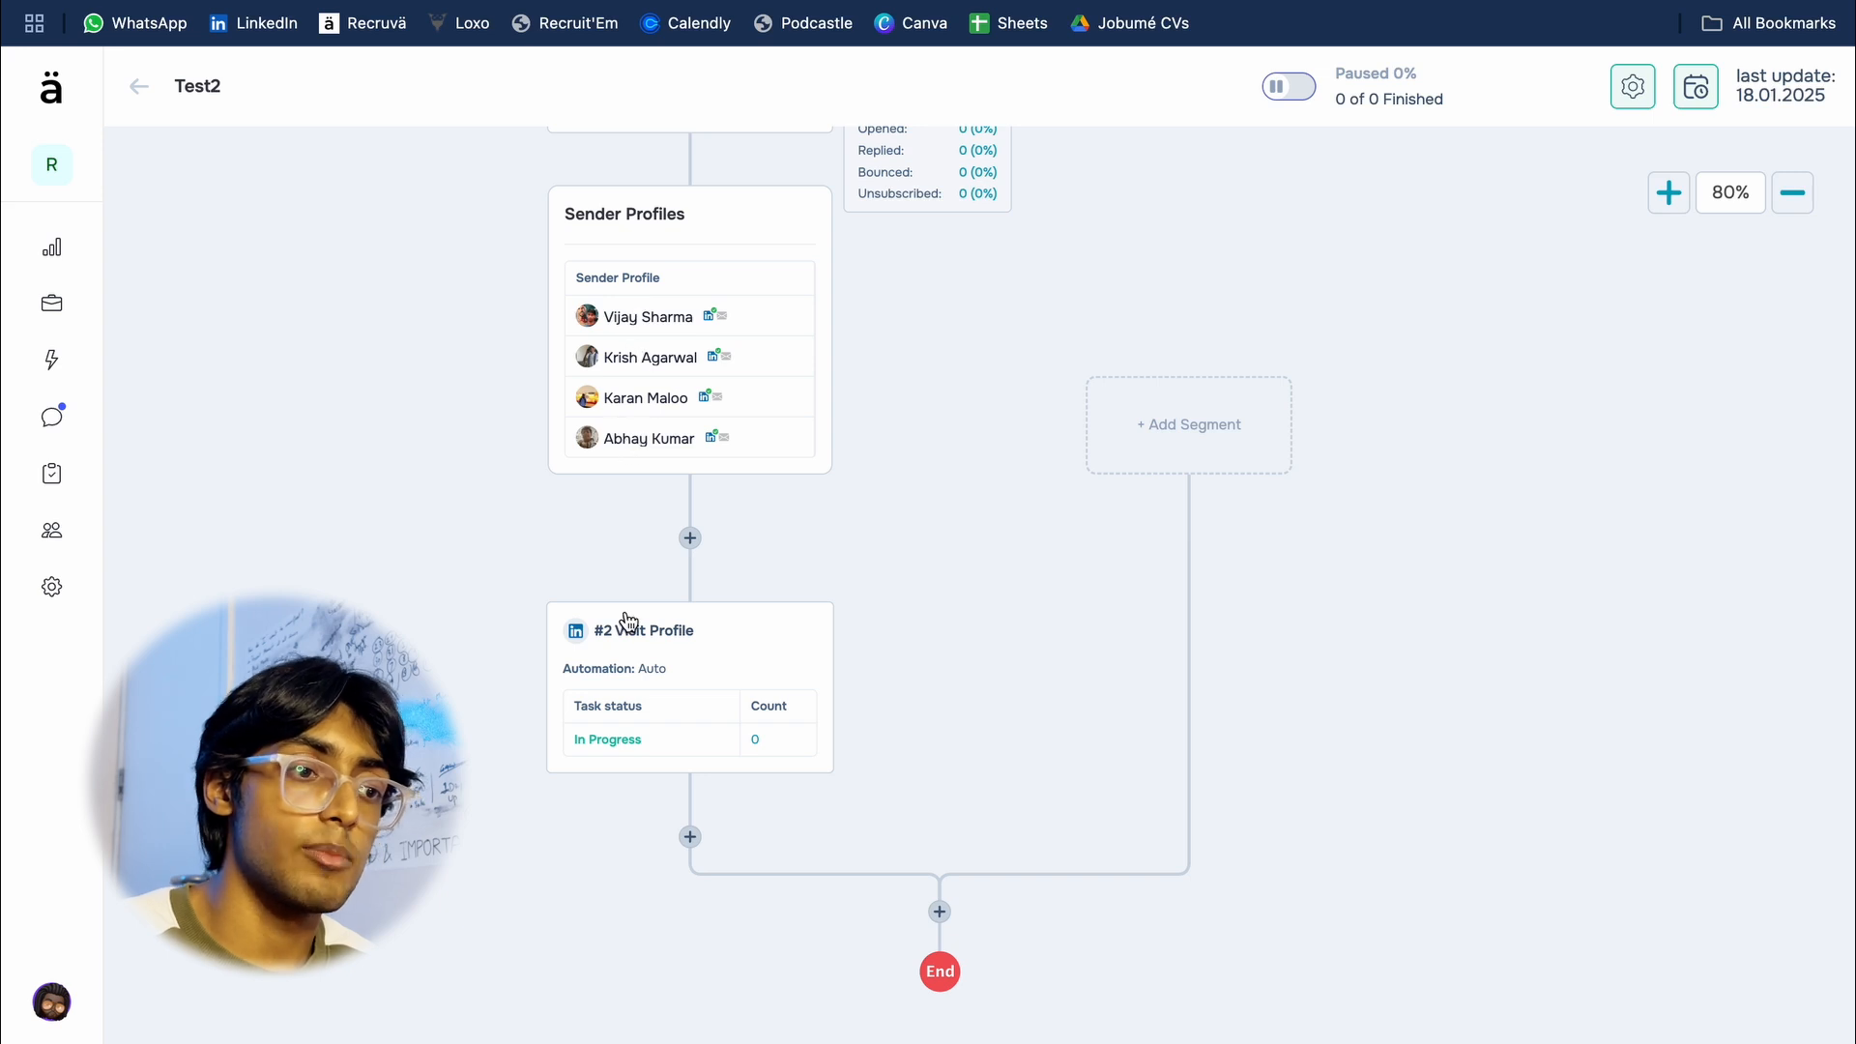
Step: Add a Time Delay node of 1 hour after the Visit Profile node
{"action": "scroll", "coordinate": [624, 721], "scroll_direction": "down", "scroll_amount": 3}
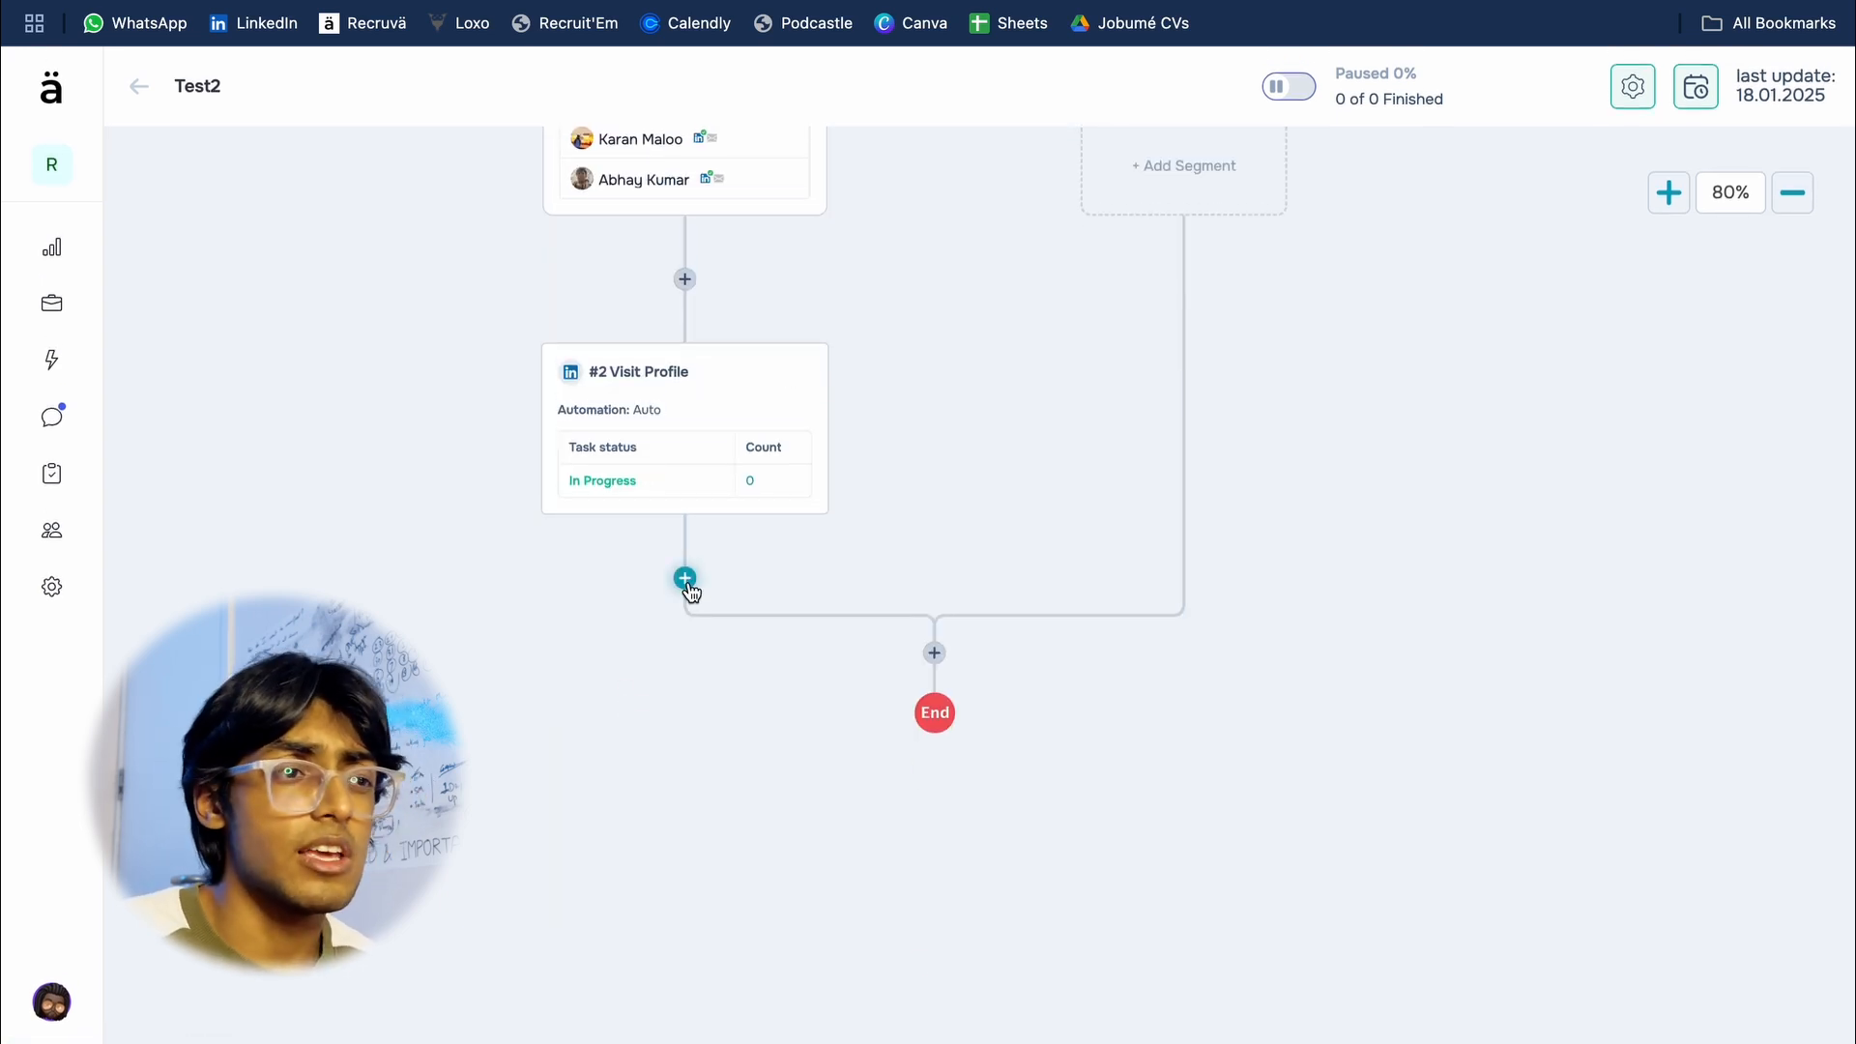
{"action": "left_click", "coordinate": [686, 579]}
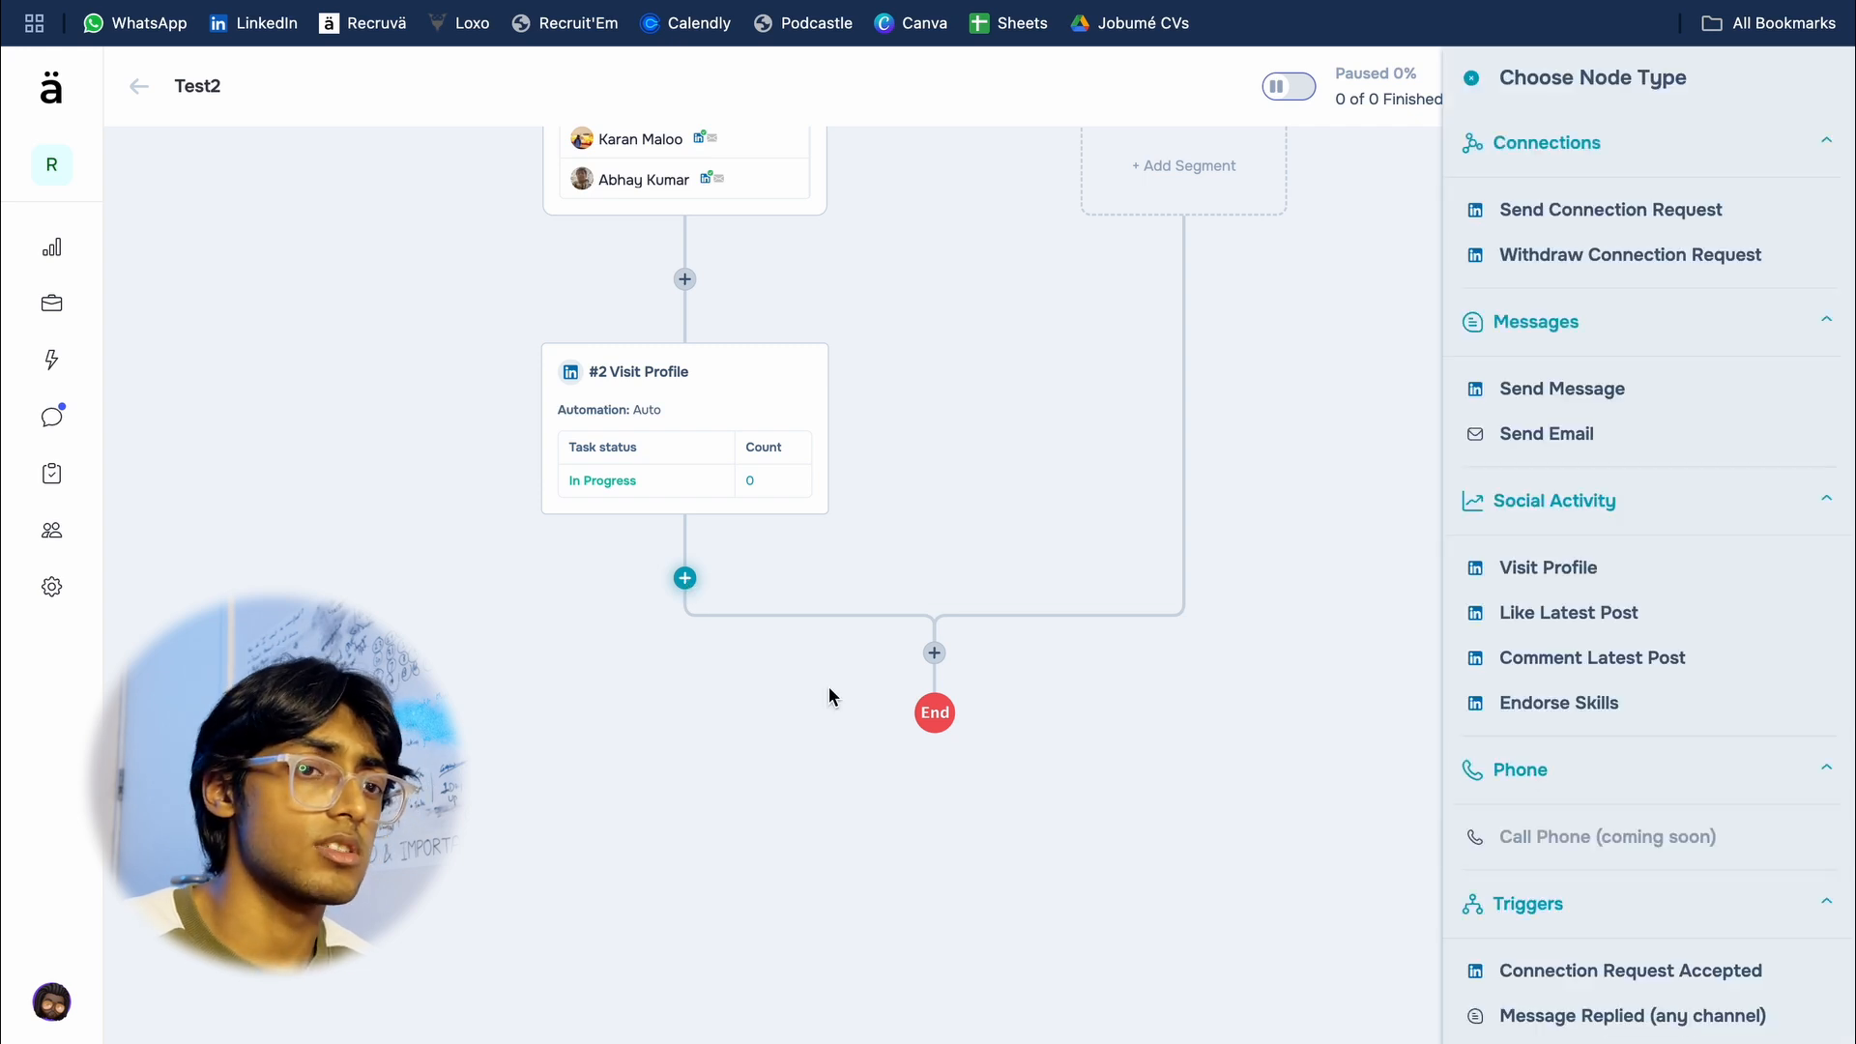
{"action": "scroll", "coordinate": [1620, 466], "scroll_direction": "down", "scroll_amount": 5}
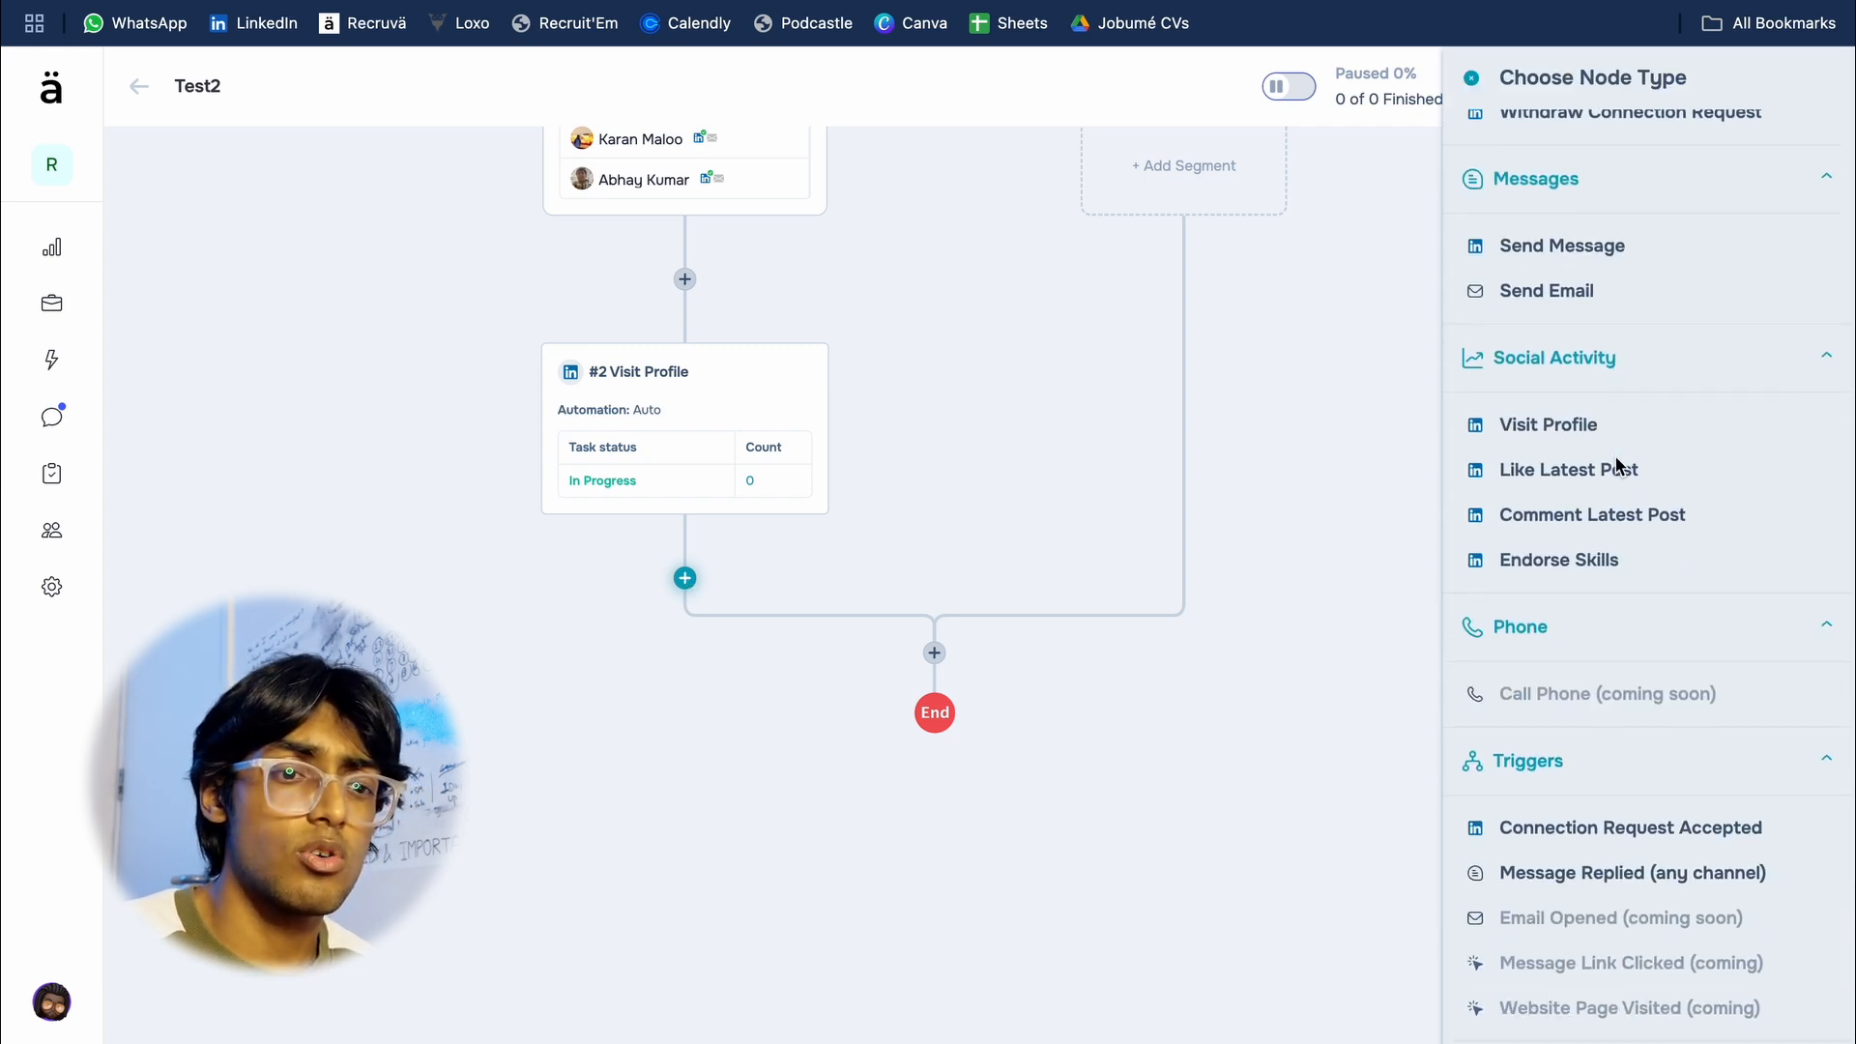
{"action": "left_click", "coordinate": [1576, 844]}
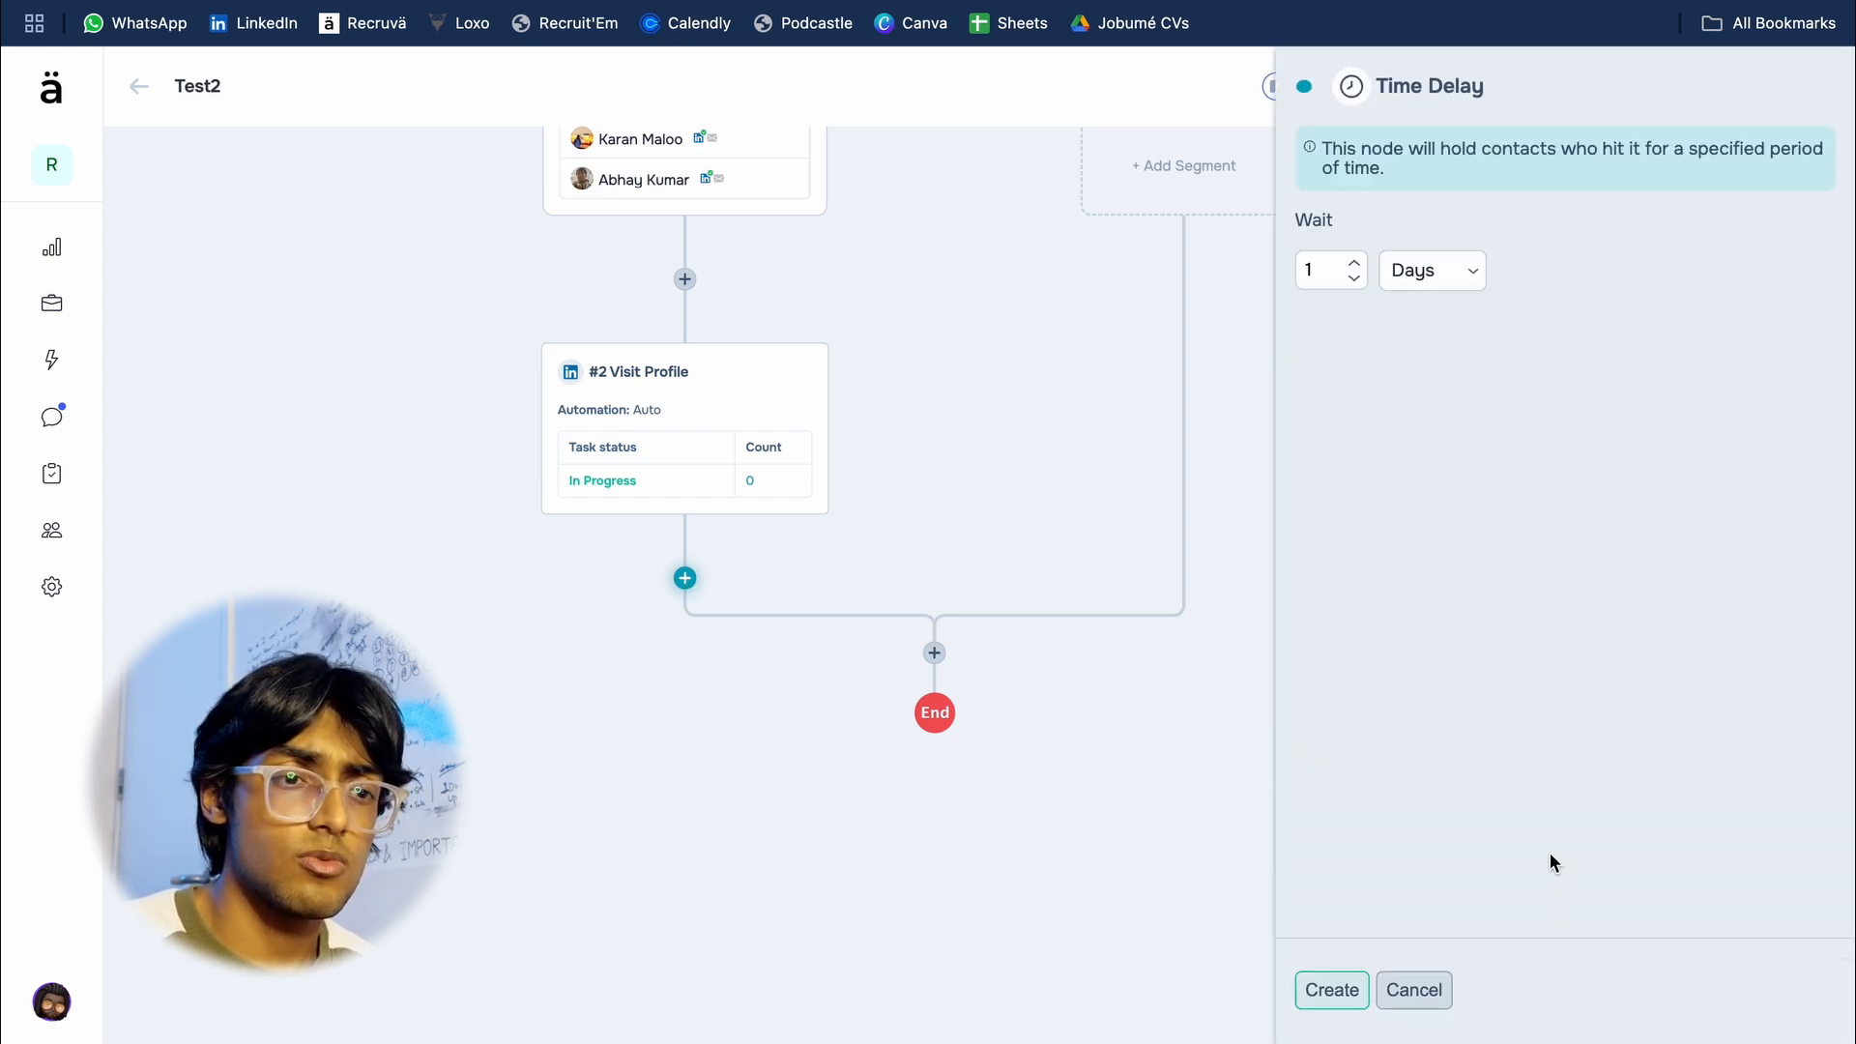
{"action": "left_click", "coordinate": [1431, 275]}
{"action": "left_click", "coordinate": [1419, 380]}
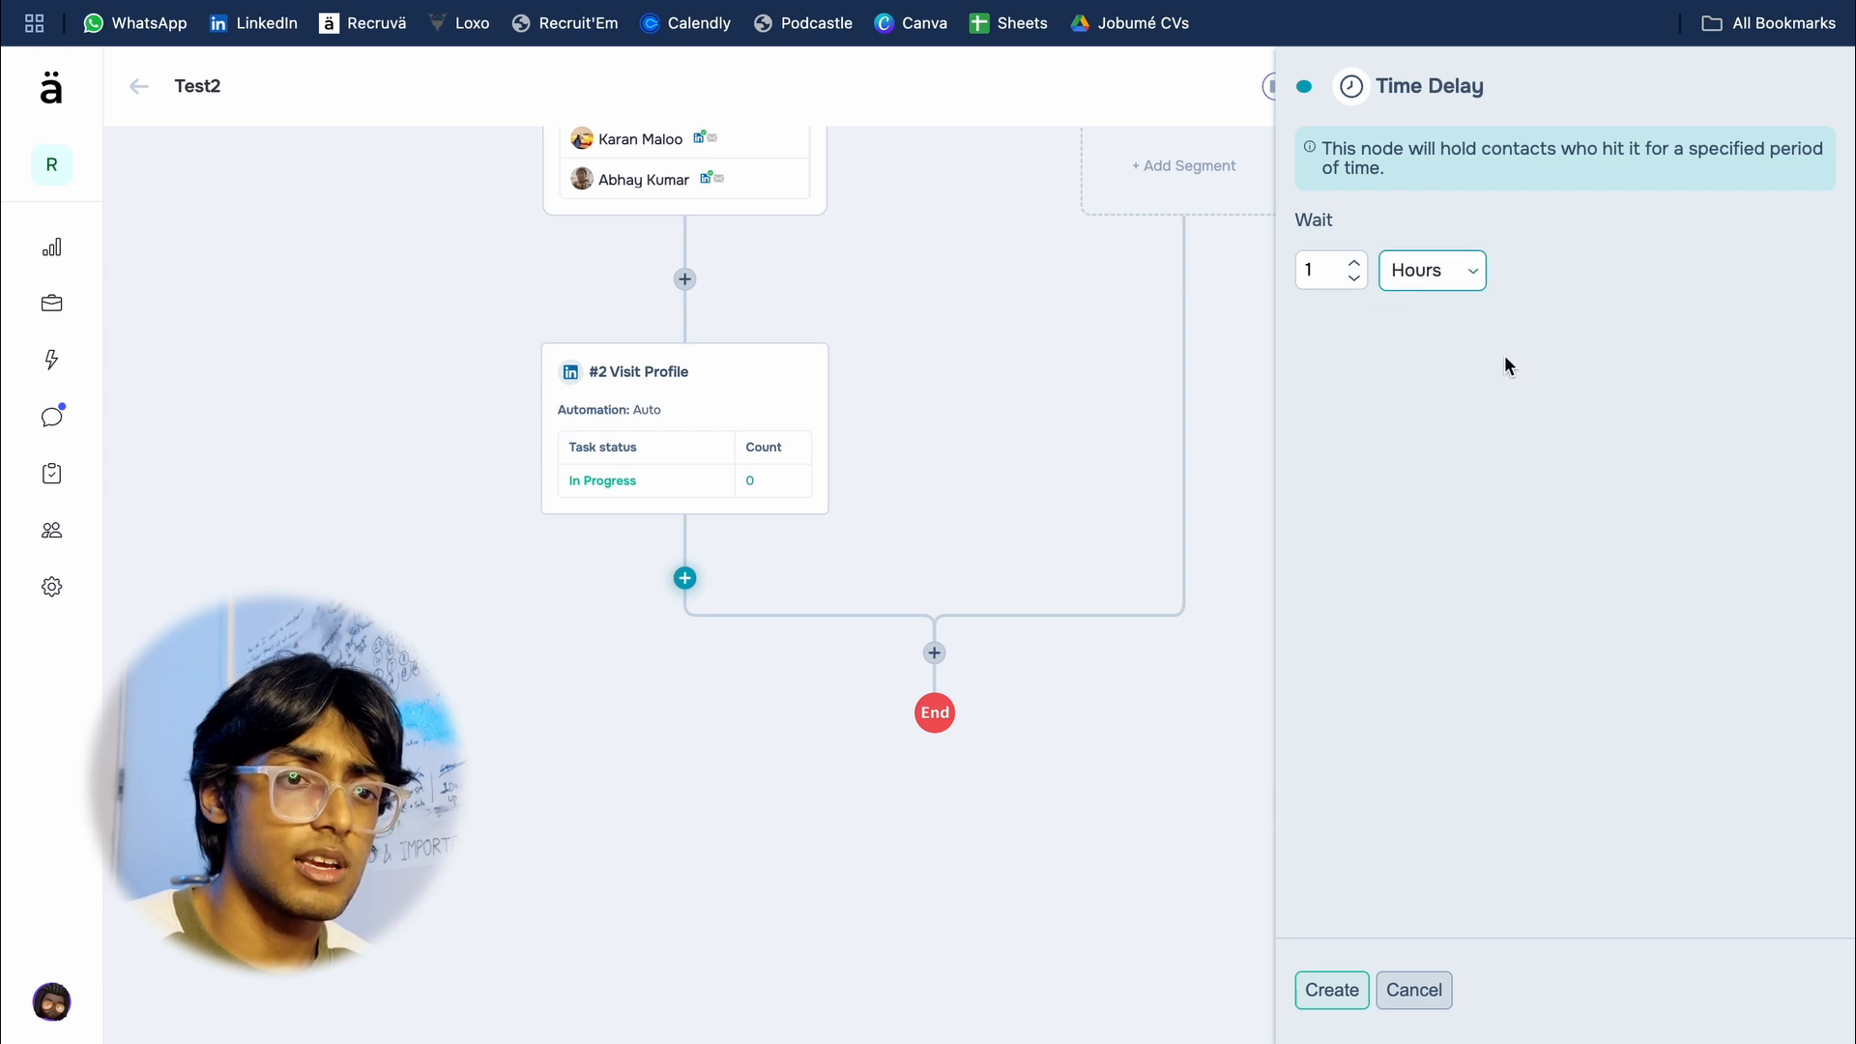
{"action": "left_click", "coordinate": [1331, 990]}
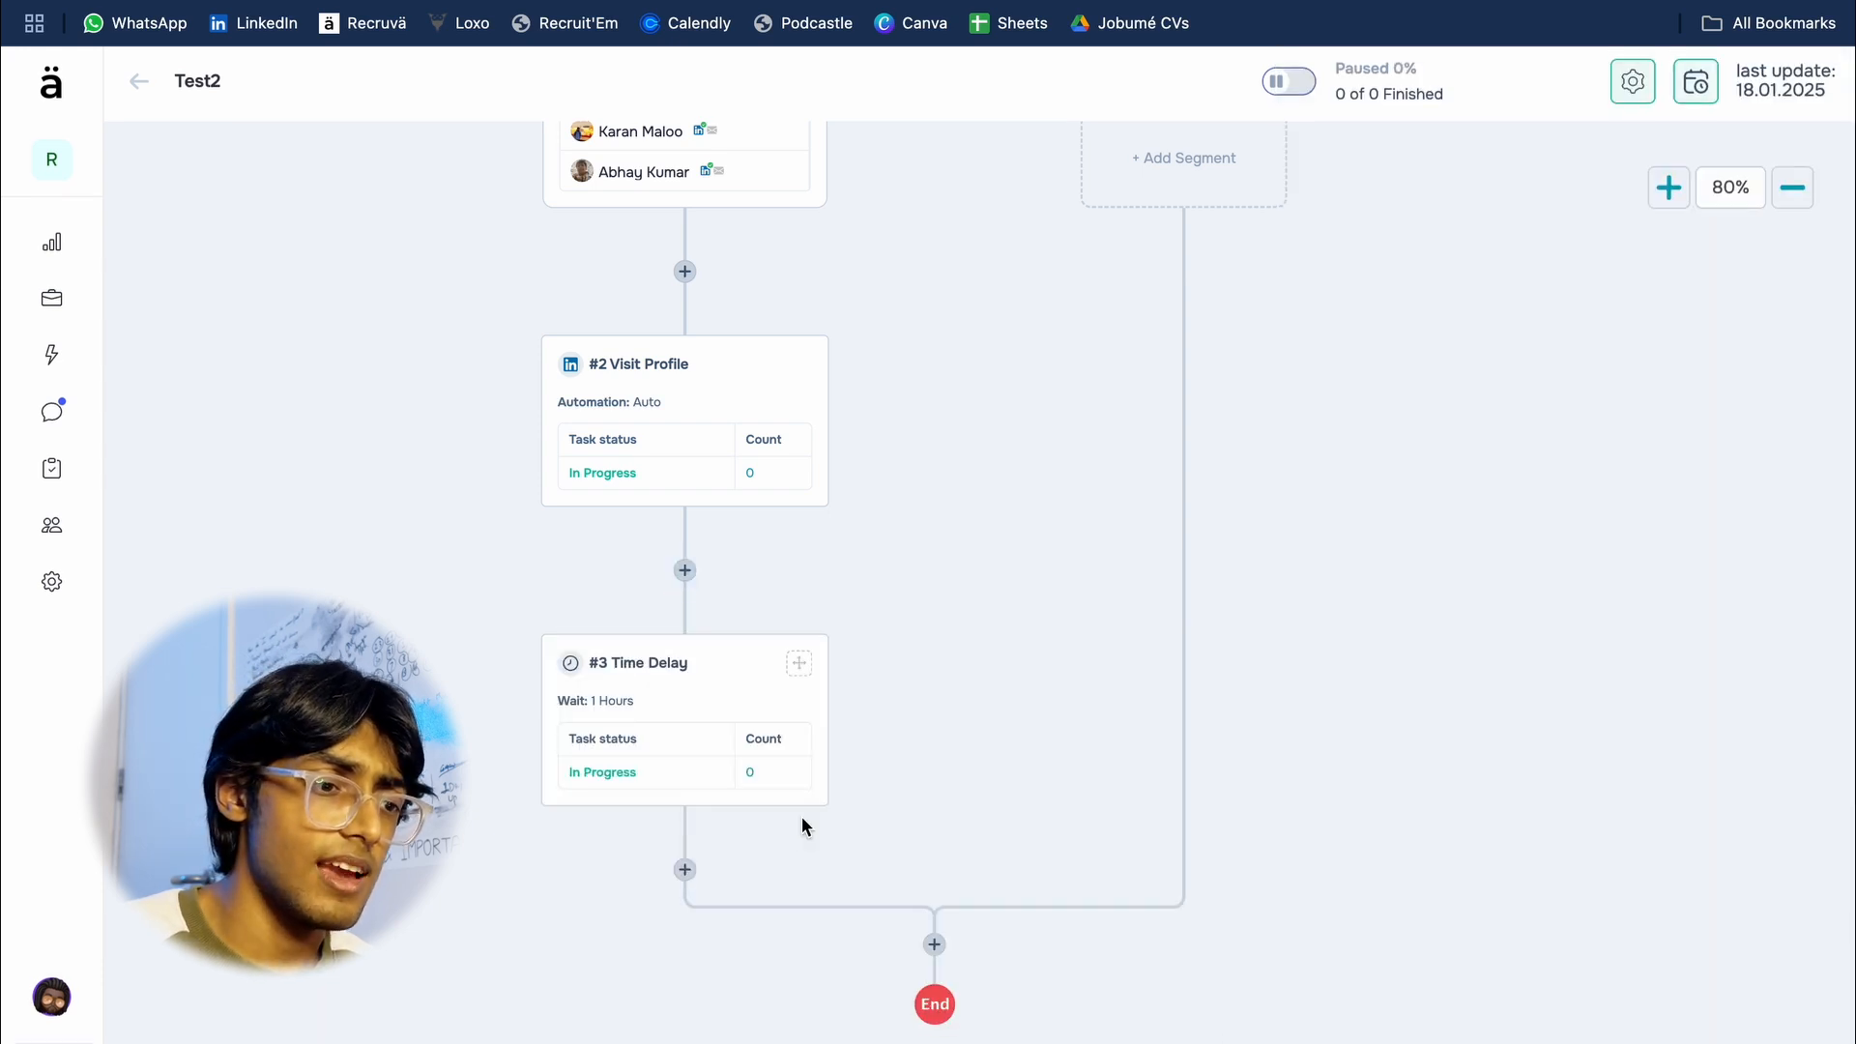
Step: Start a Send Connection Request node after the Time Delay node
{"action": "scroll", "coordinate": [735, 773], "scroll_direction": "down", "scroll_amount": 3}
{"action": "left_click", "coordinate": [671, 722]}
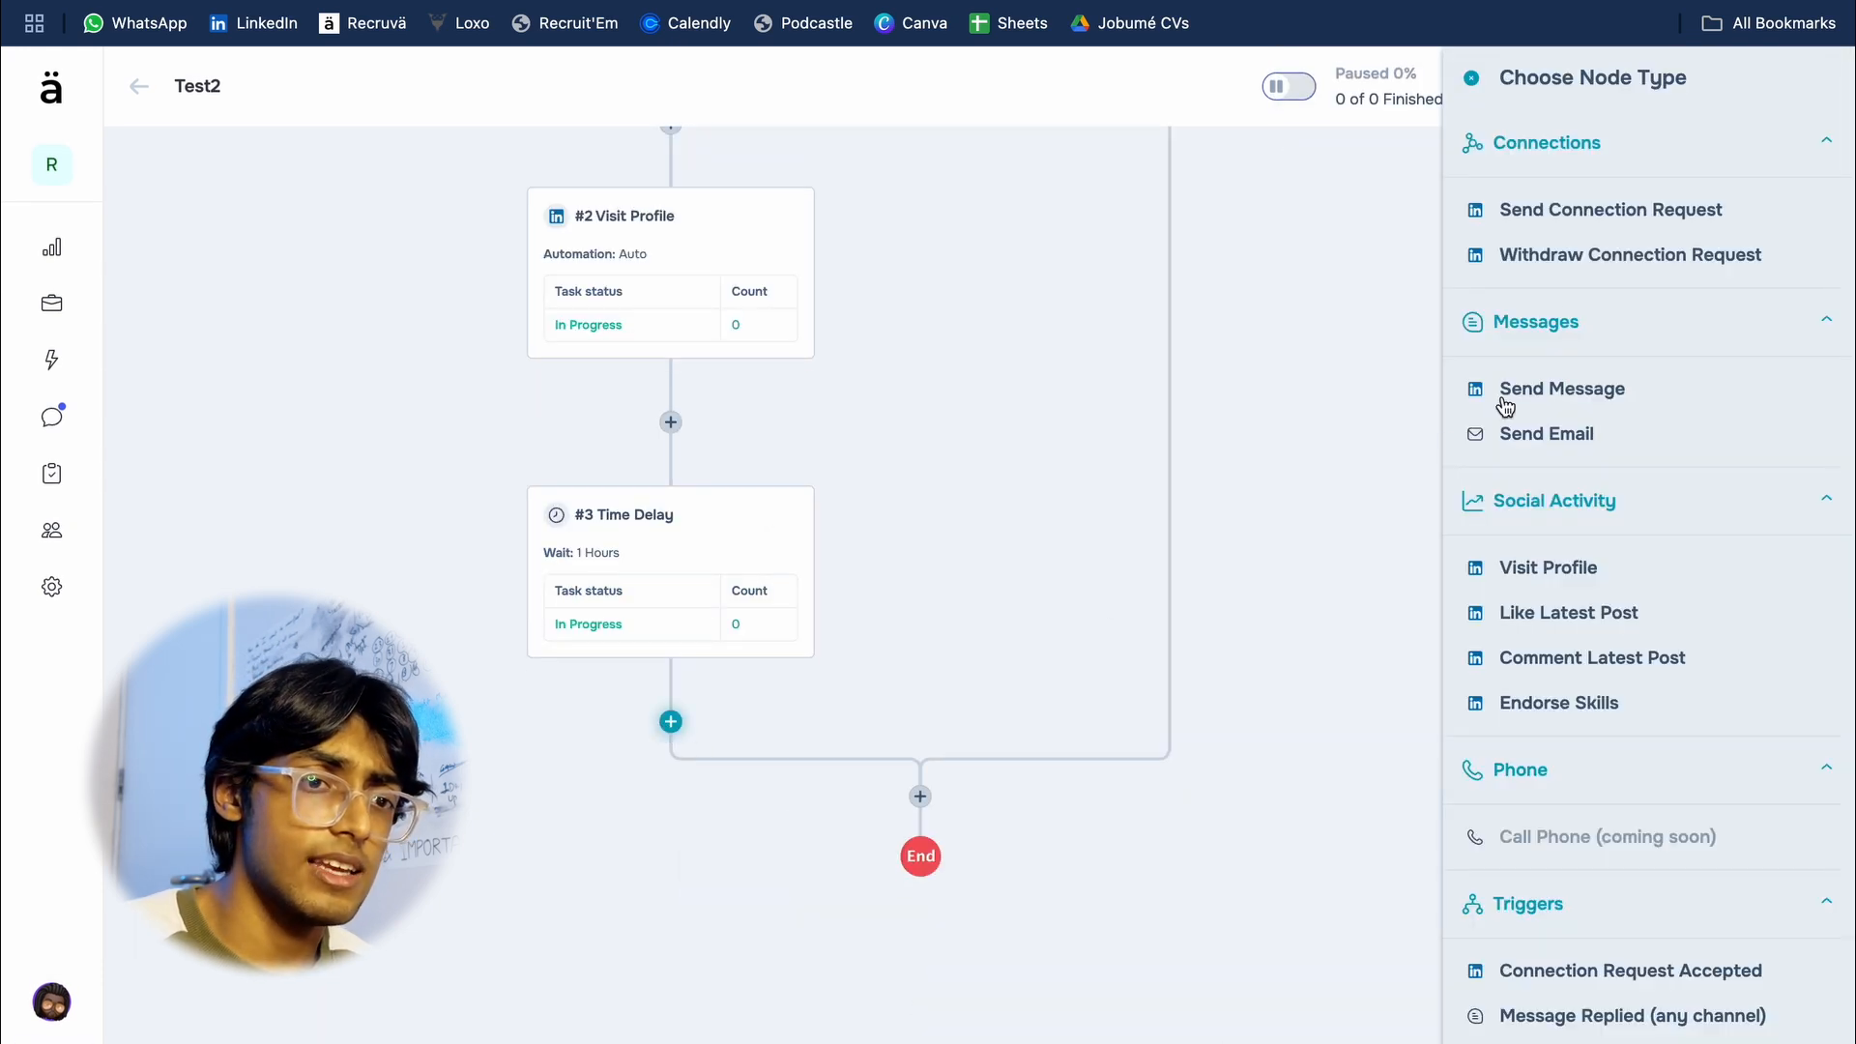
{"action": "left_click", "coordinate": [1566, 209]}
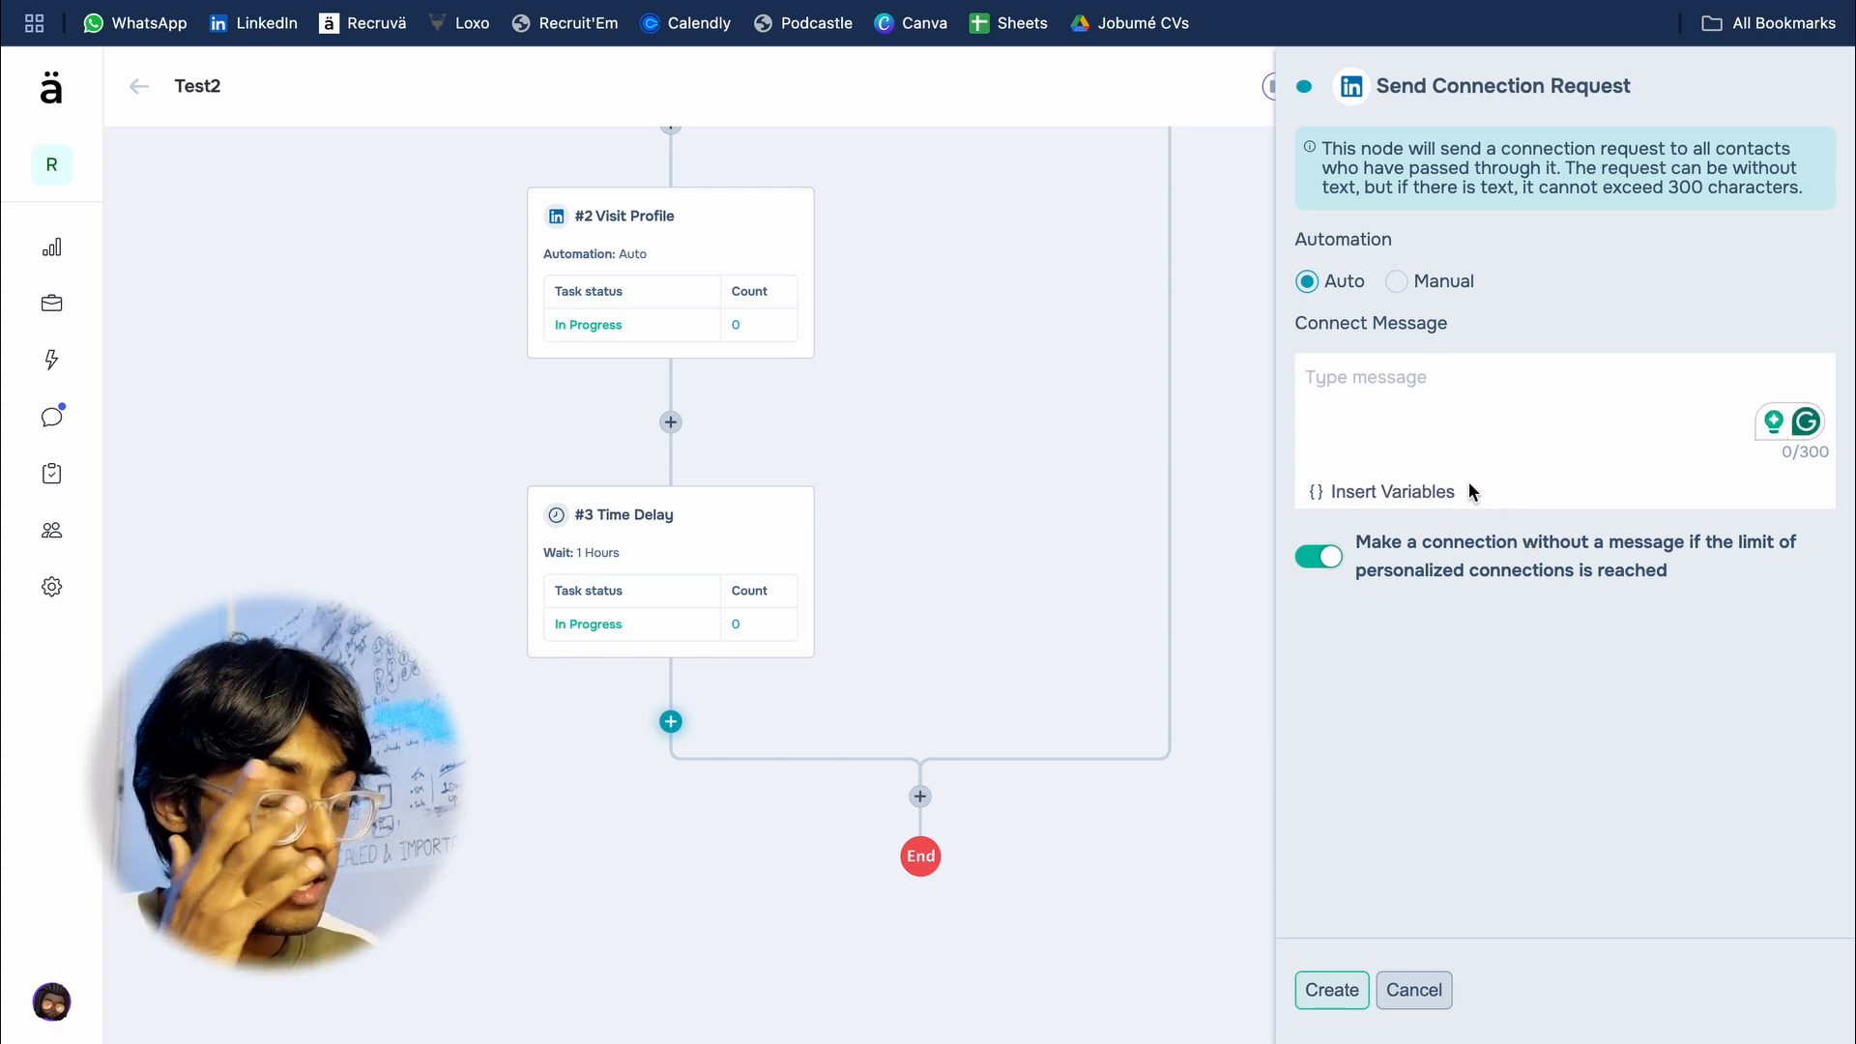
Step: Write the connect message "Hi,", "We're hiring for Java.. XYZ" and "Would you be interested?" as three paragraphs separated by blank lines
{"action": "type", "text": "Hi,"}
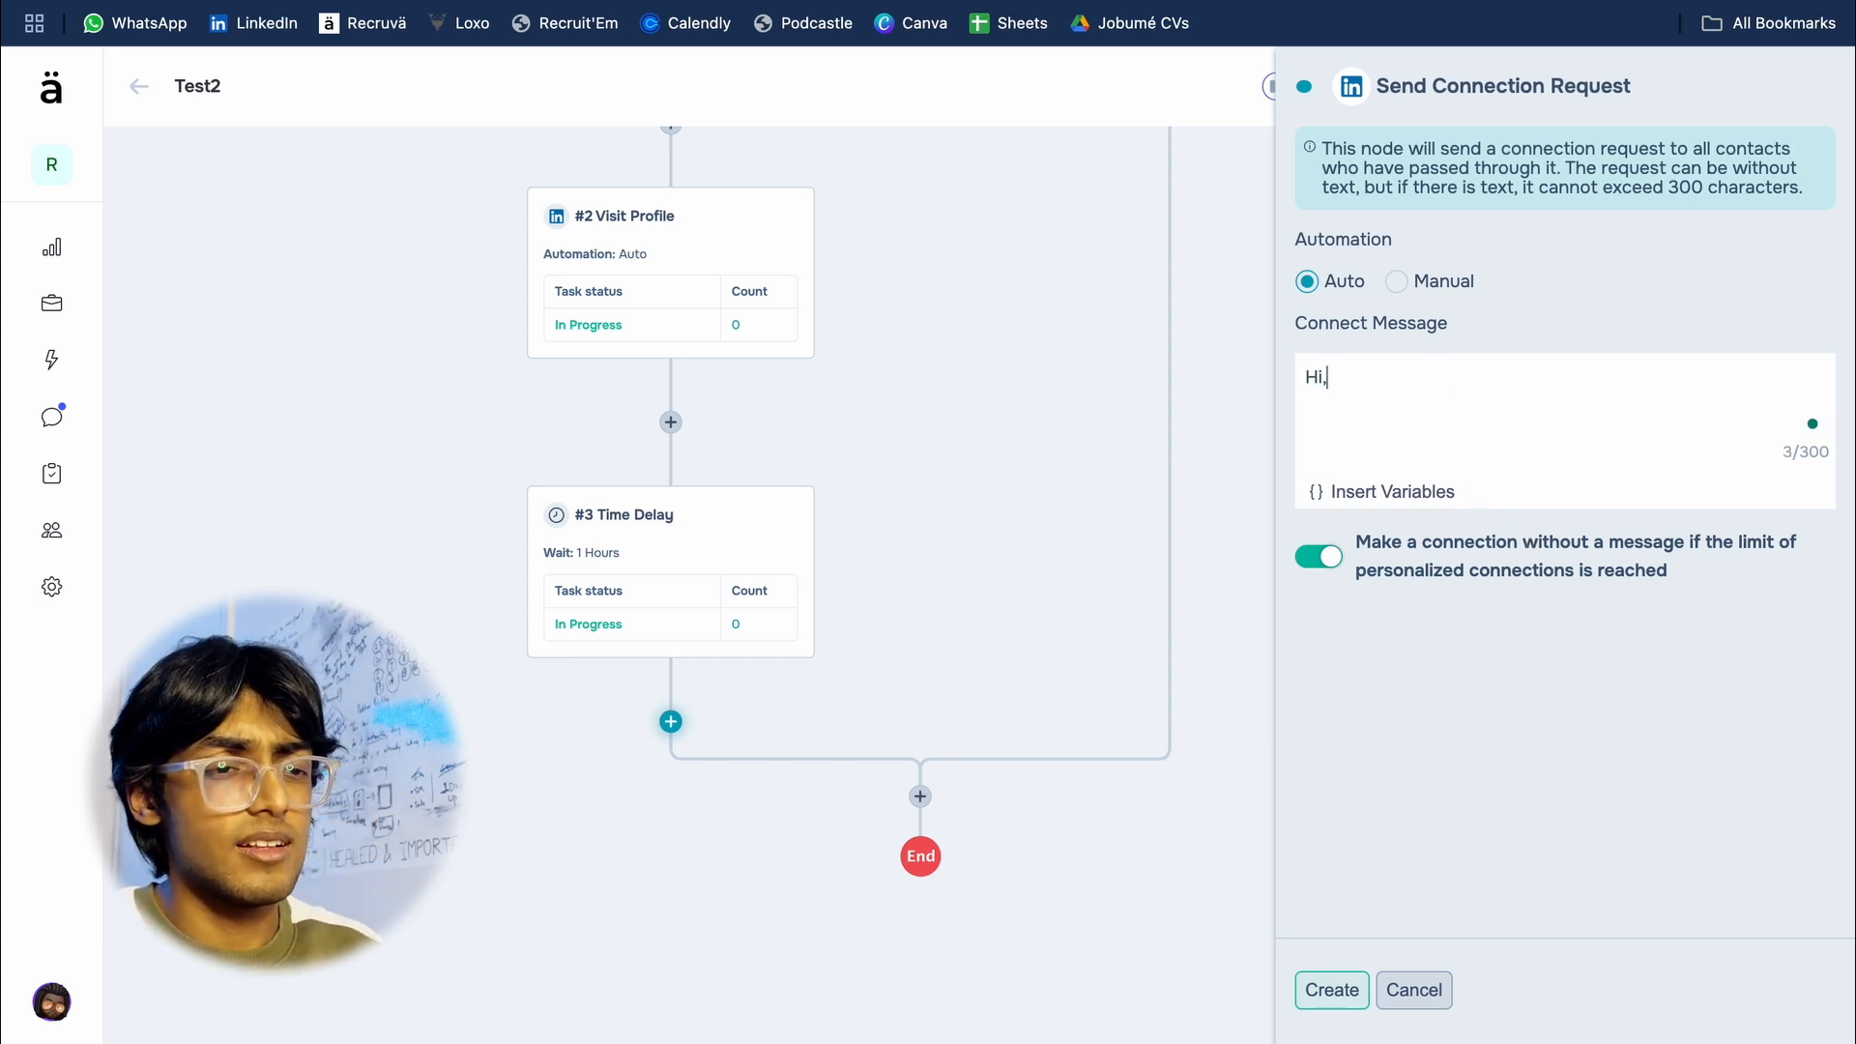
{"action": "key", "text": "Return"}
{"action": "key", "text": "Return"}
{"action": "type", "text": "We're hiring for Ja"}
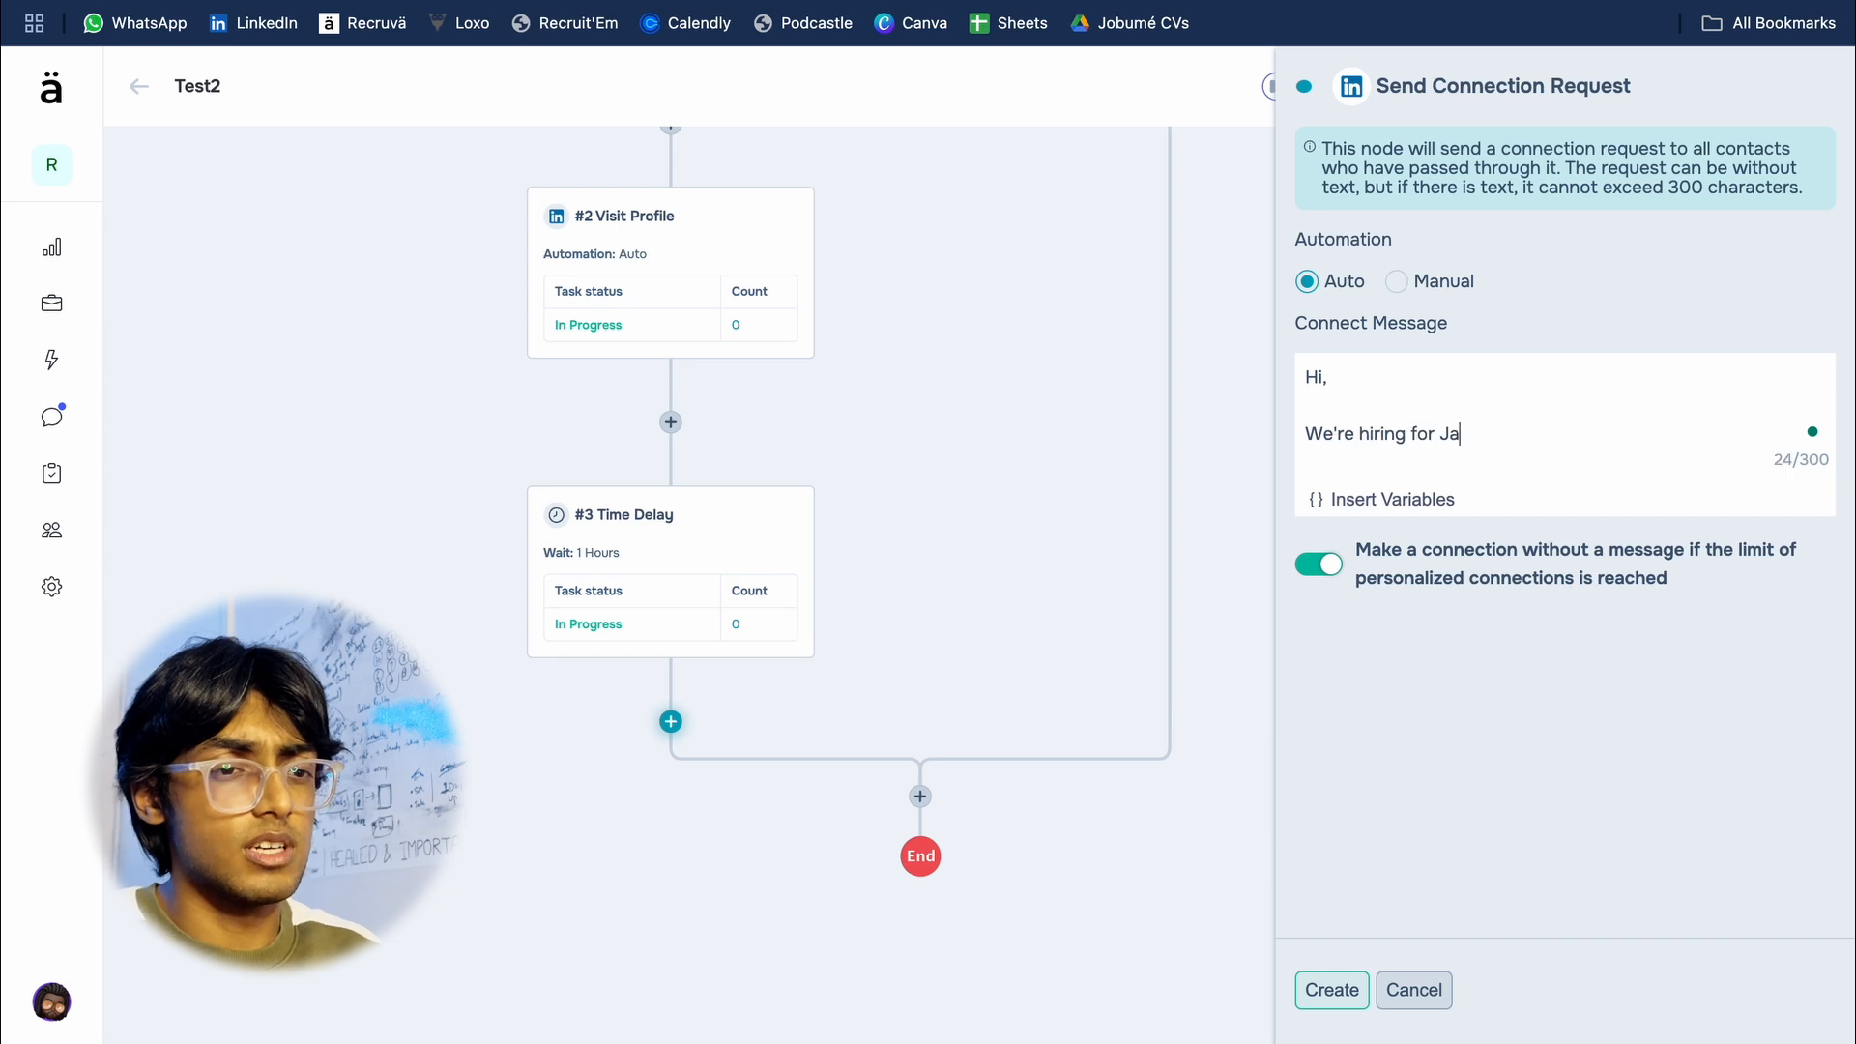
{"action": "type", "text": "va.. X"}
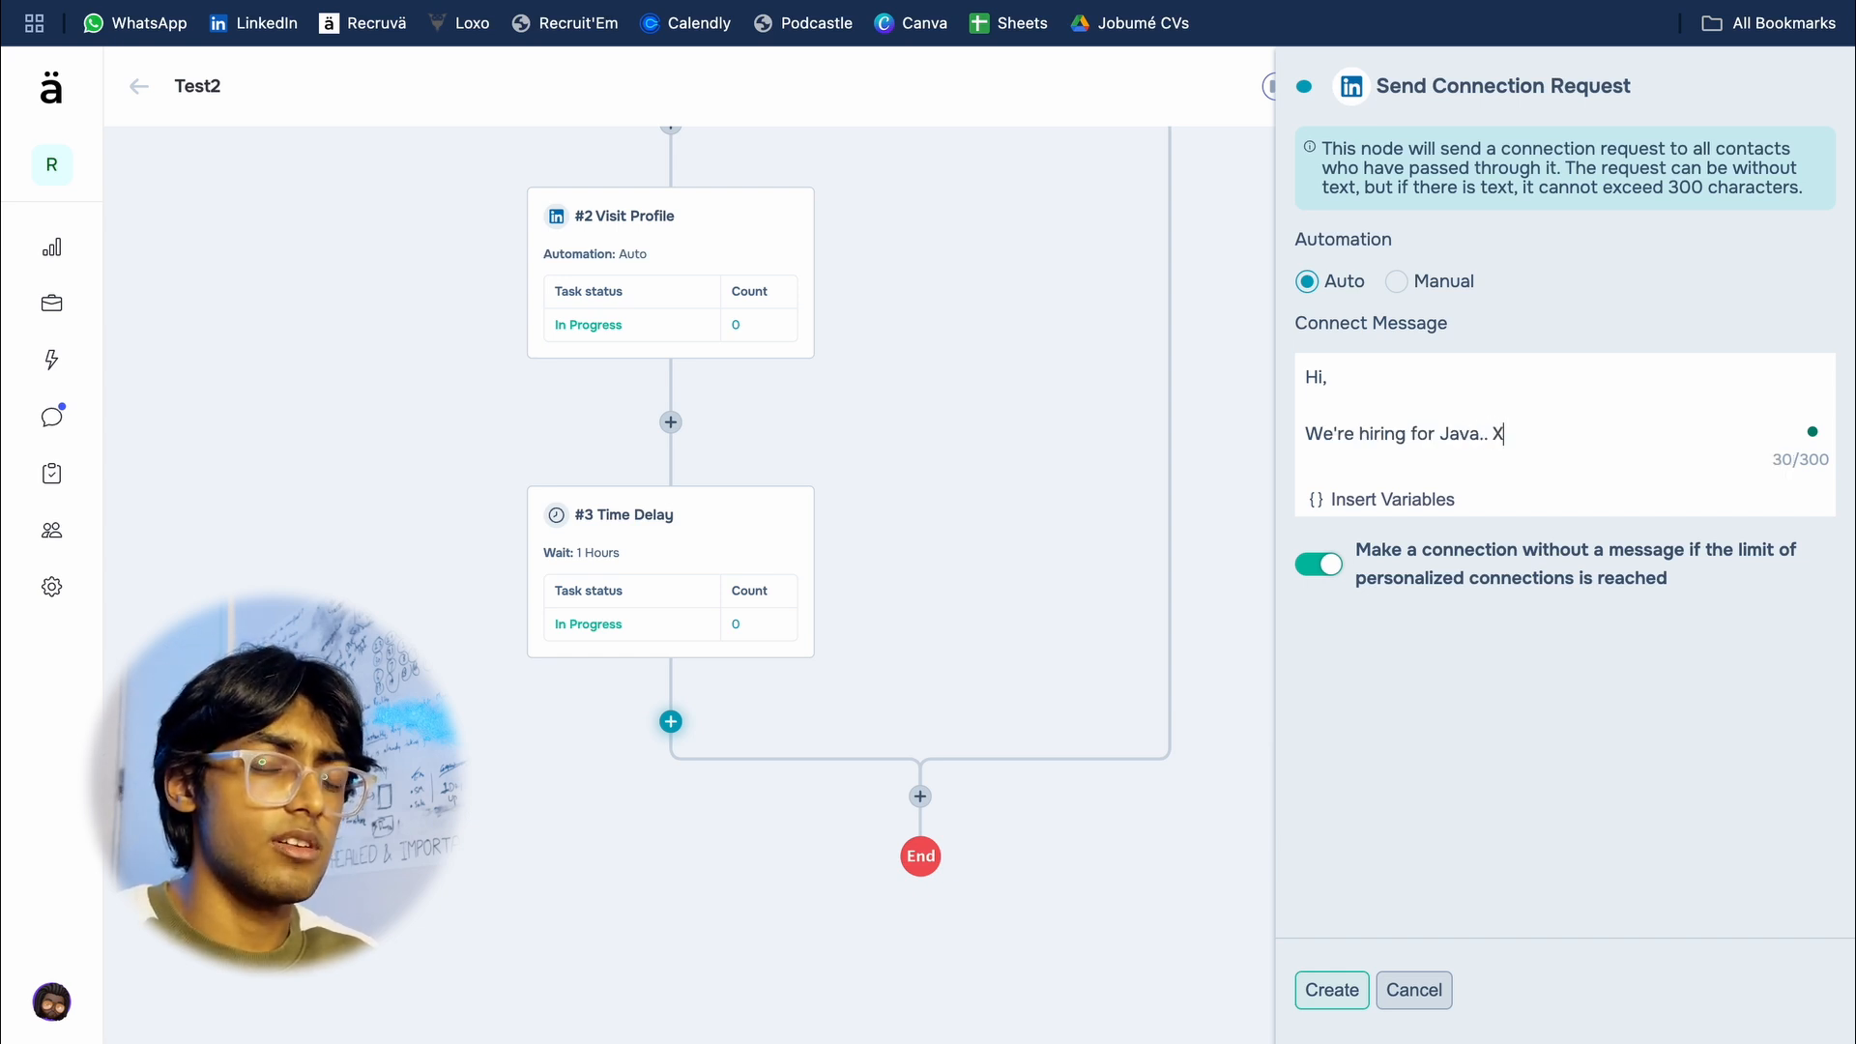
{"action": "type", "text": "YZ"}
{"action": "key", "text": "Return"}
{"action": "key", "text": "Return"}
{"action": "type", "text": "Would you be interested?"}
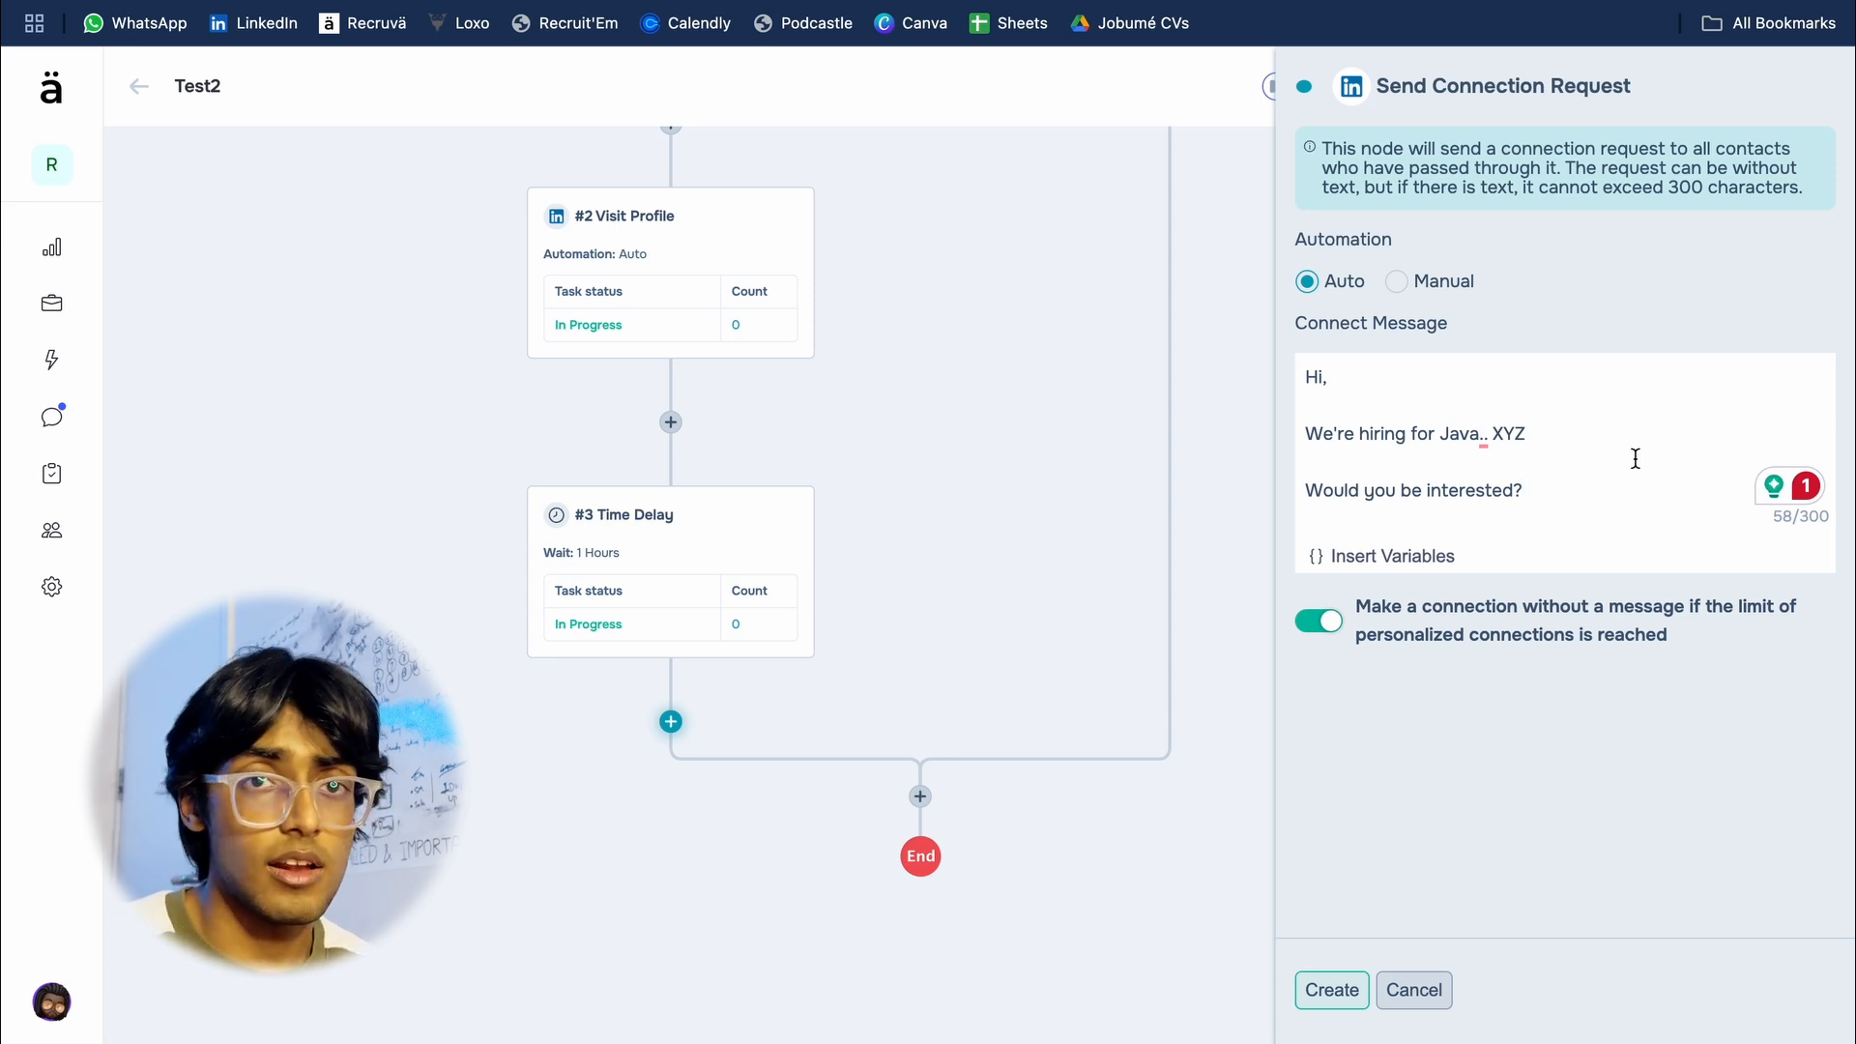
Step: Create the Send Connection Request node and insert an A/B Test between the Time Delay and it, split 50% A and 50% B
{"action": "left_click", "coordinate": [1332, 990]}
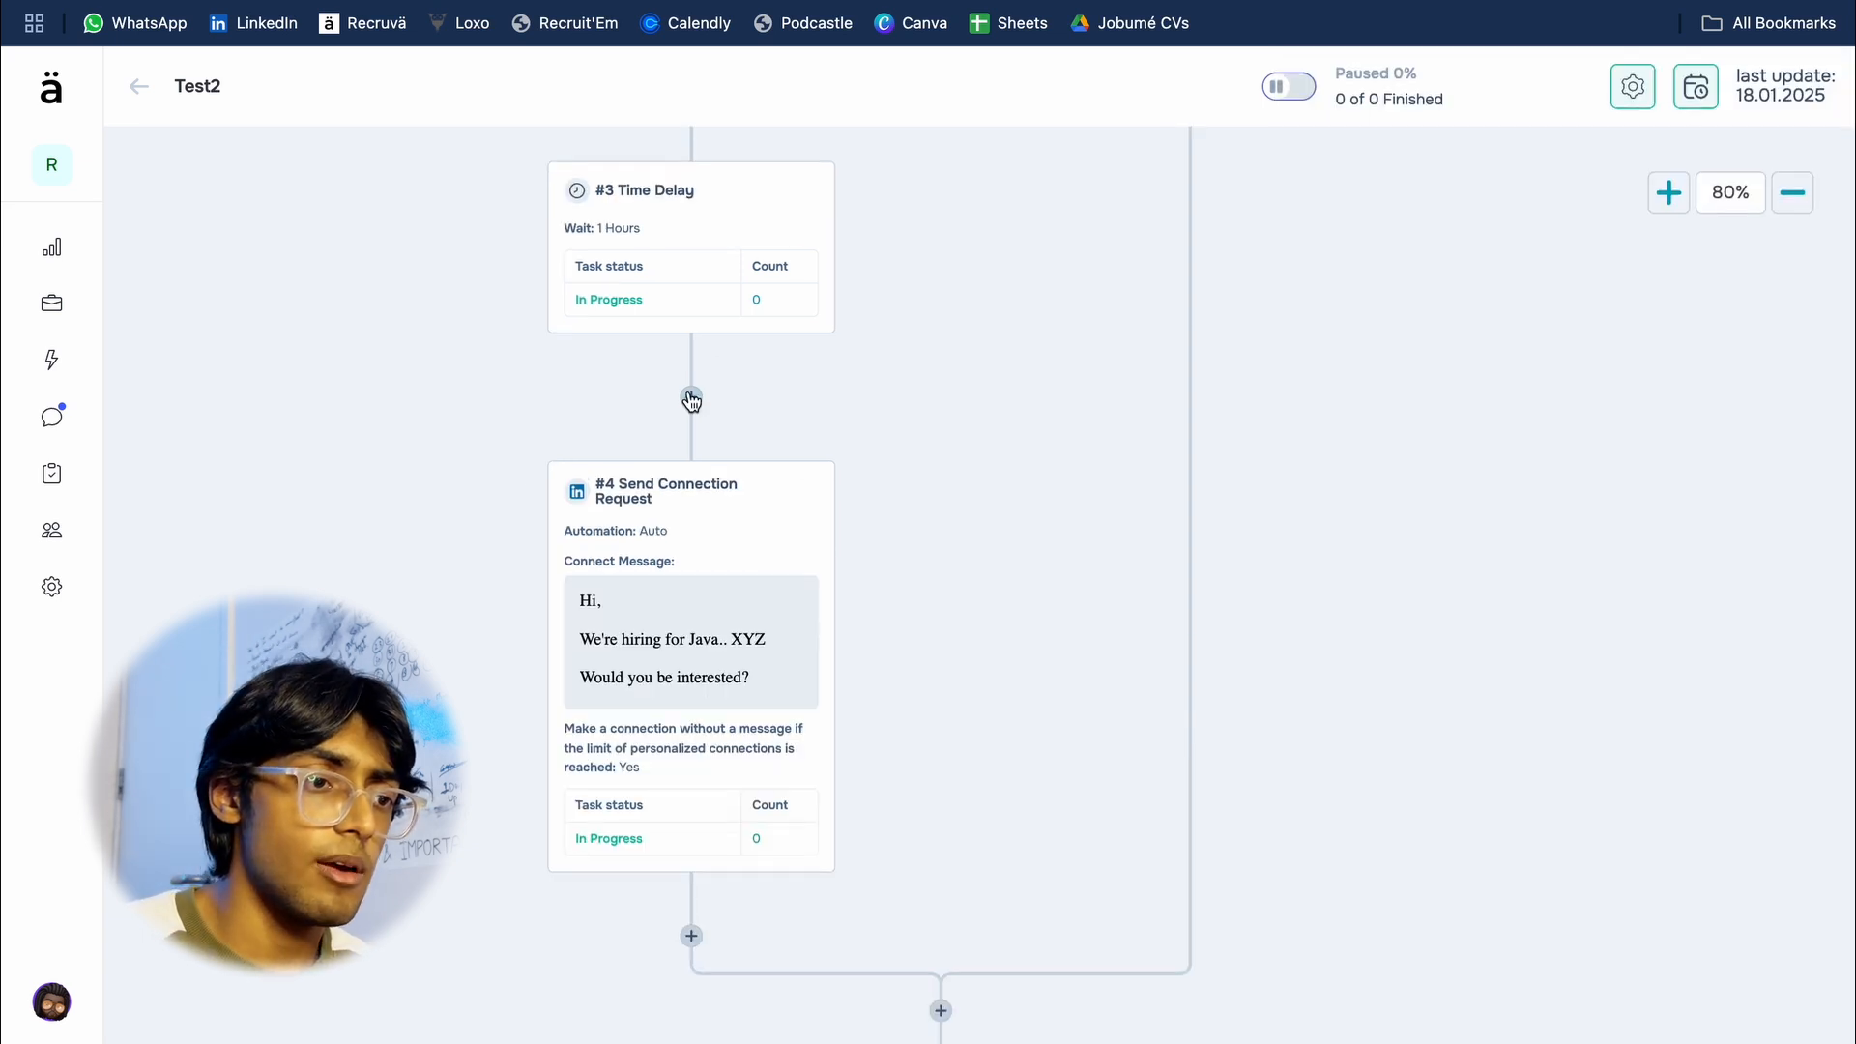
{"action": "left_click", "coordinate": [691, 399]}
{"action": "scroll", "coordinate": [1634, 568], "scroll_direction": "down", "scroll_amount": 8}
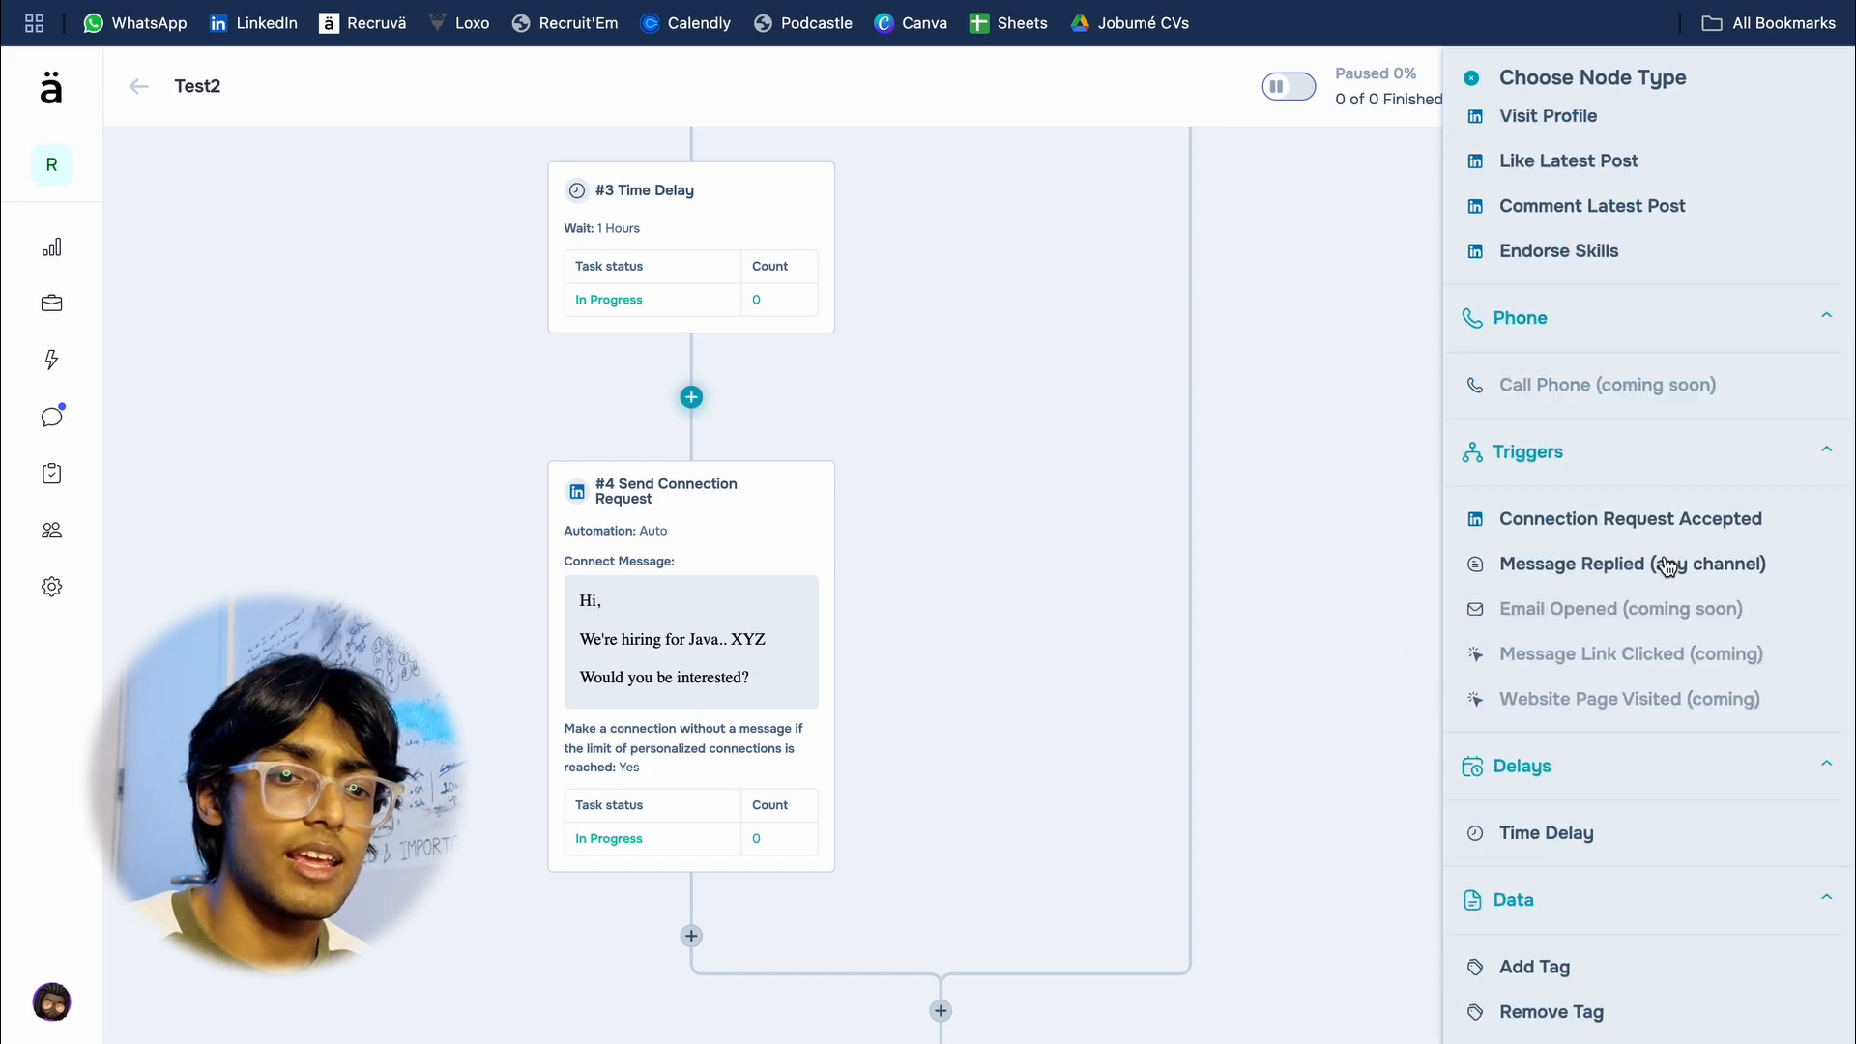
{"action": "scroll", "coordinate": [1666, 567], "scroll_direction": "down", "scroll_amount": 3}
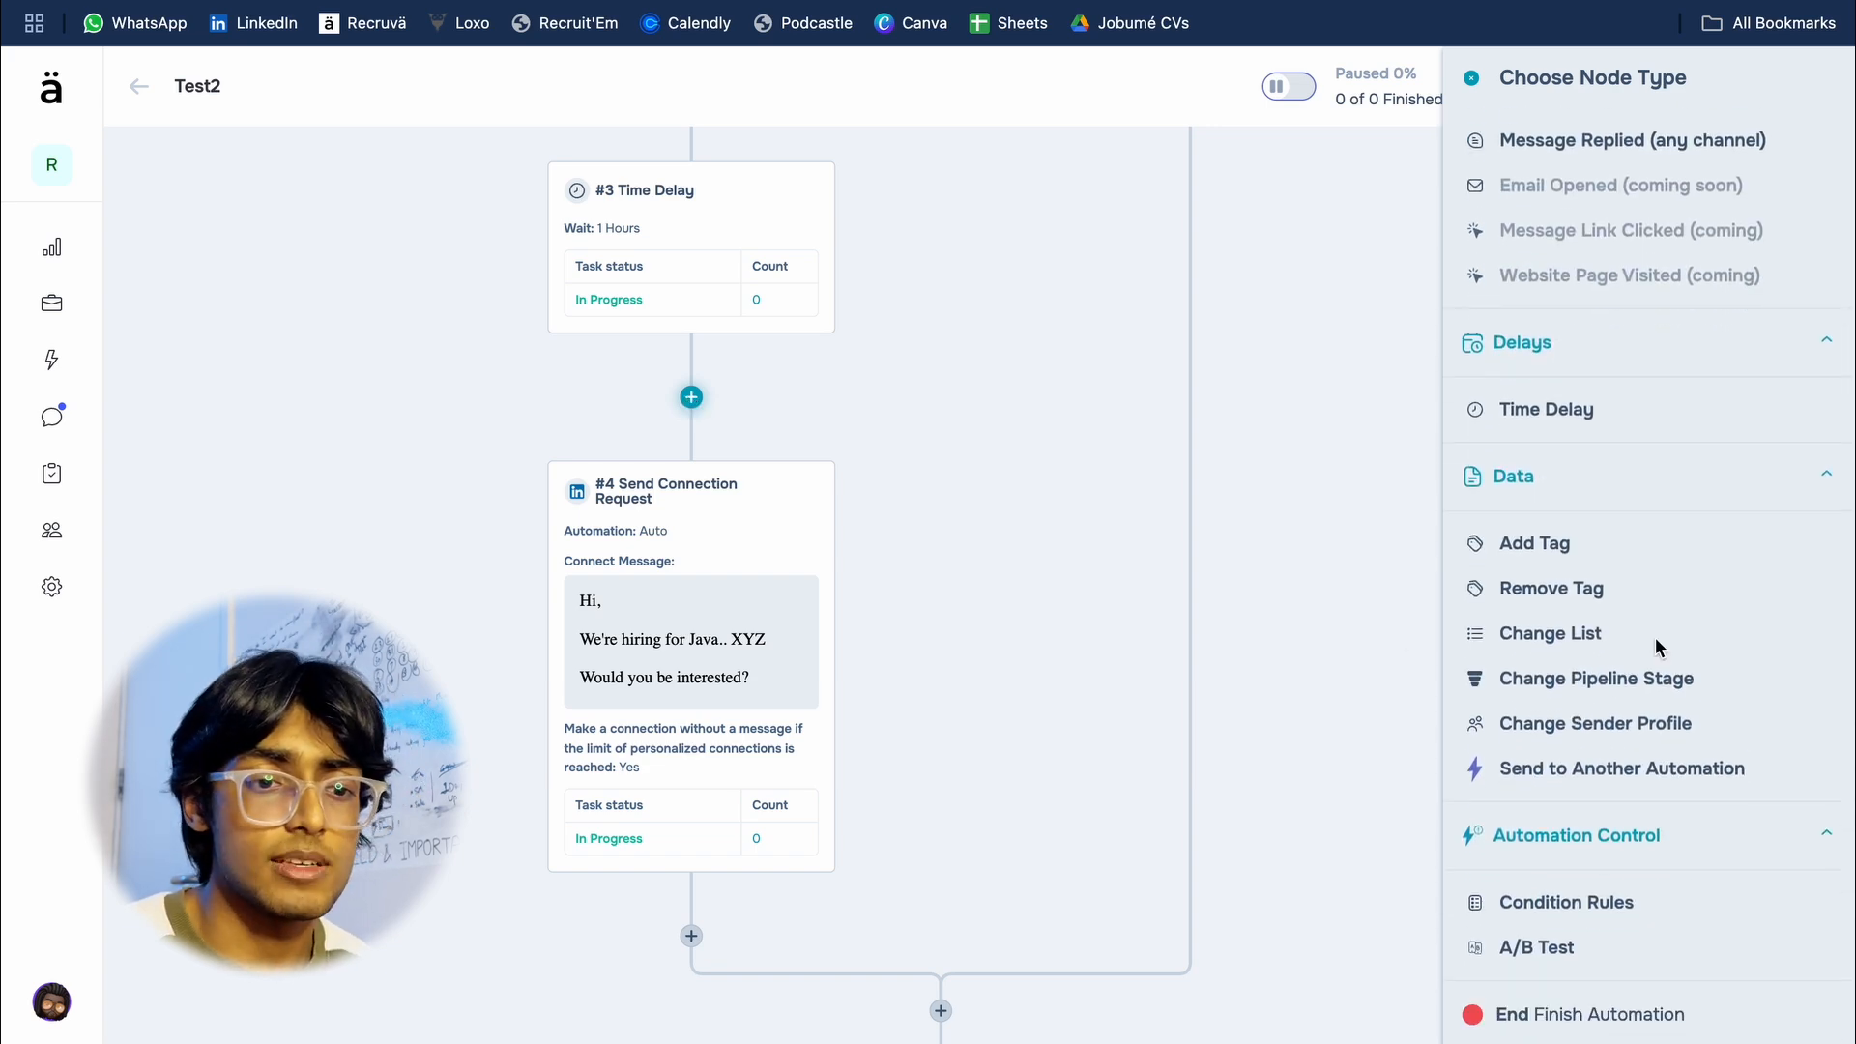
{"action": "left_click", "coordinate": [1550, 960]}
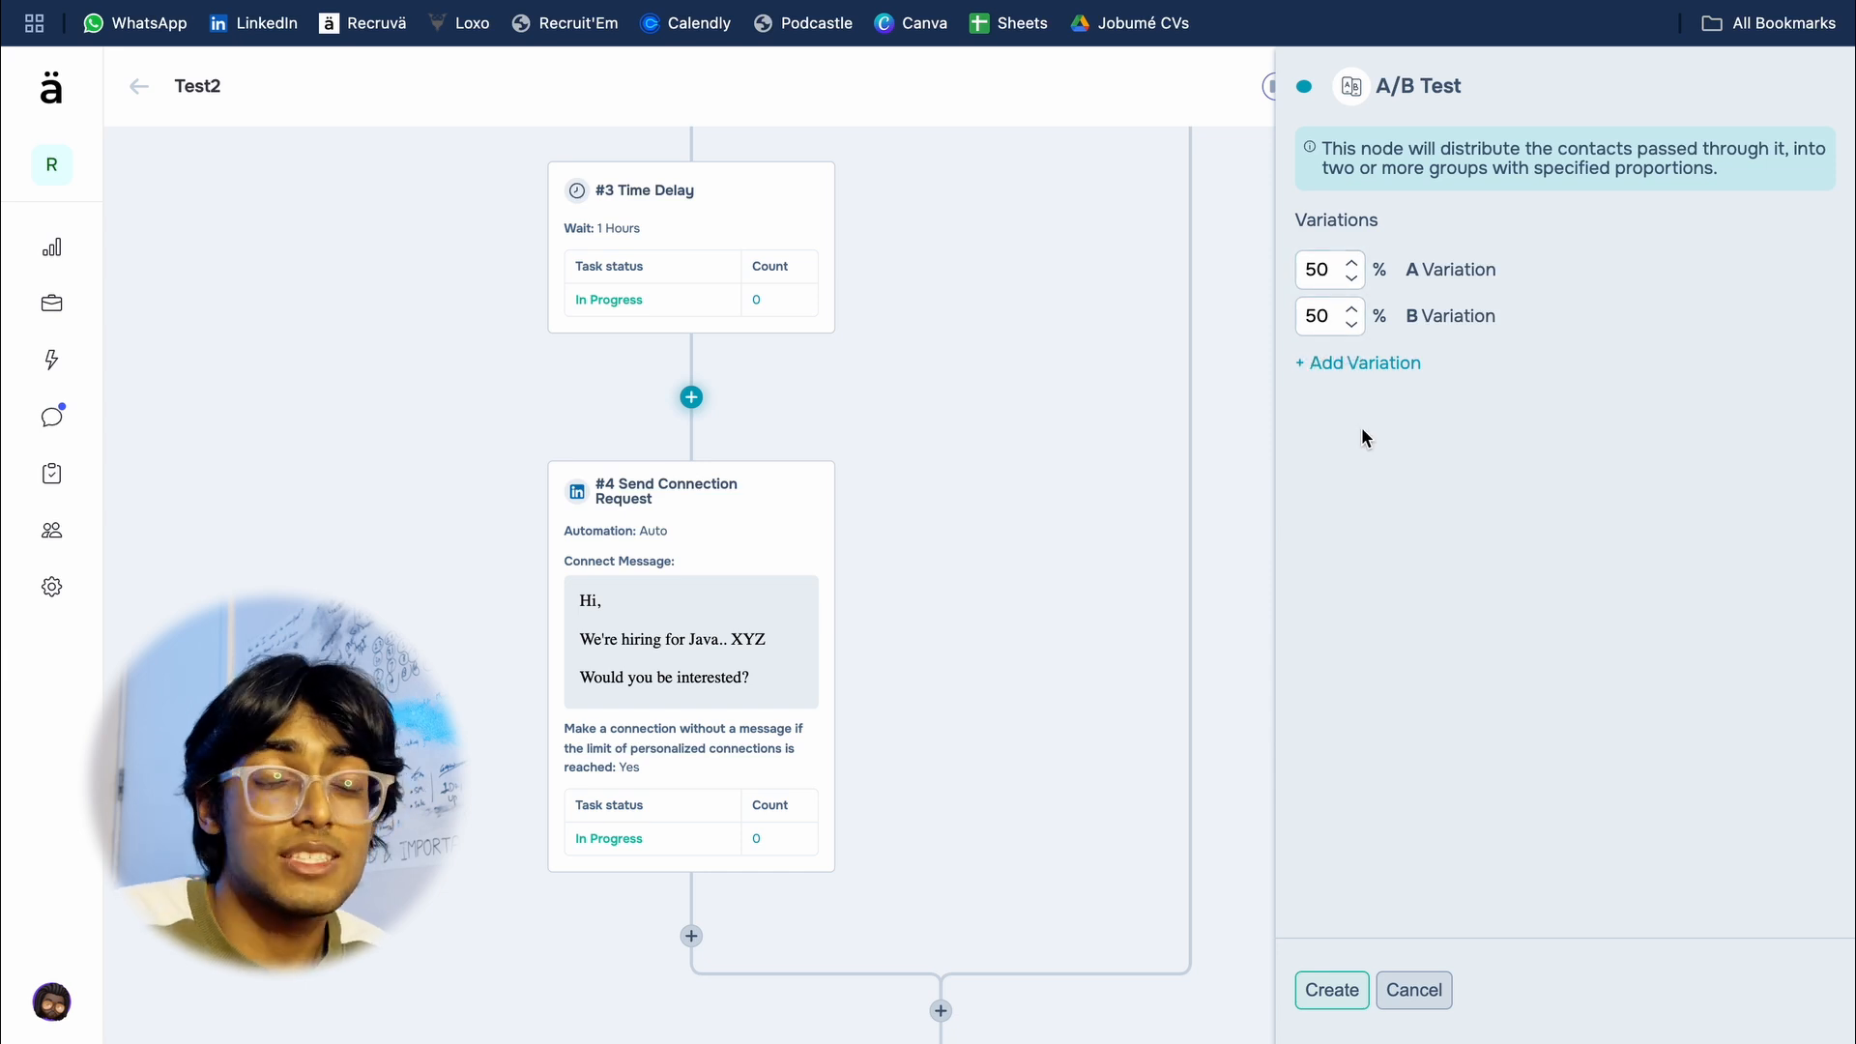
{"action": "left_click", "coordinate": [1333, 989]}
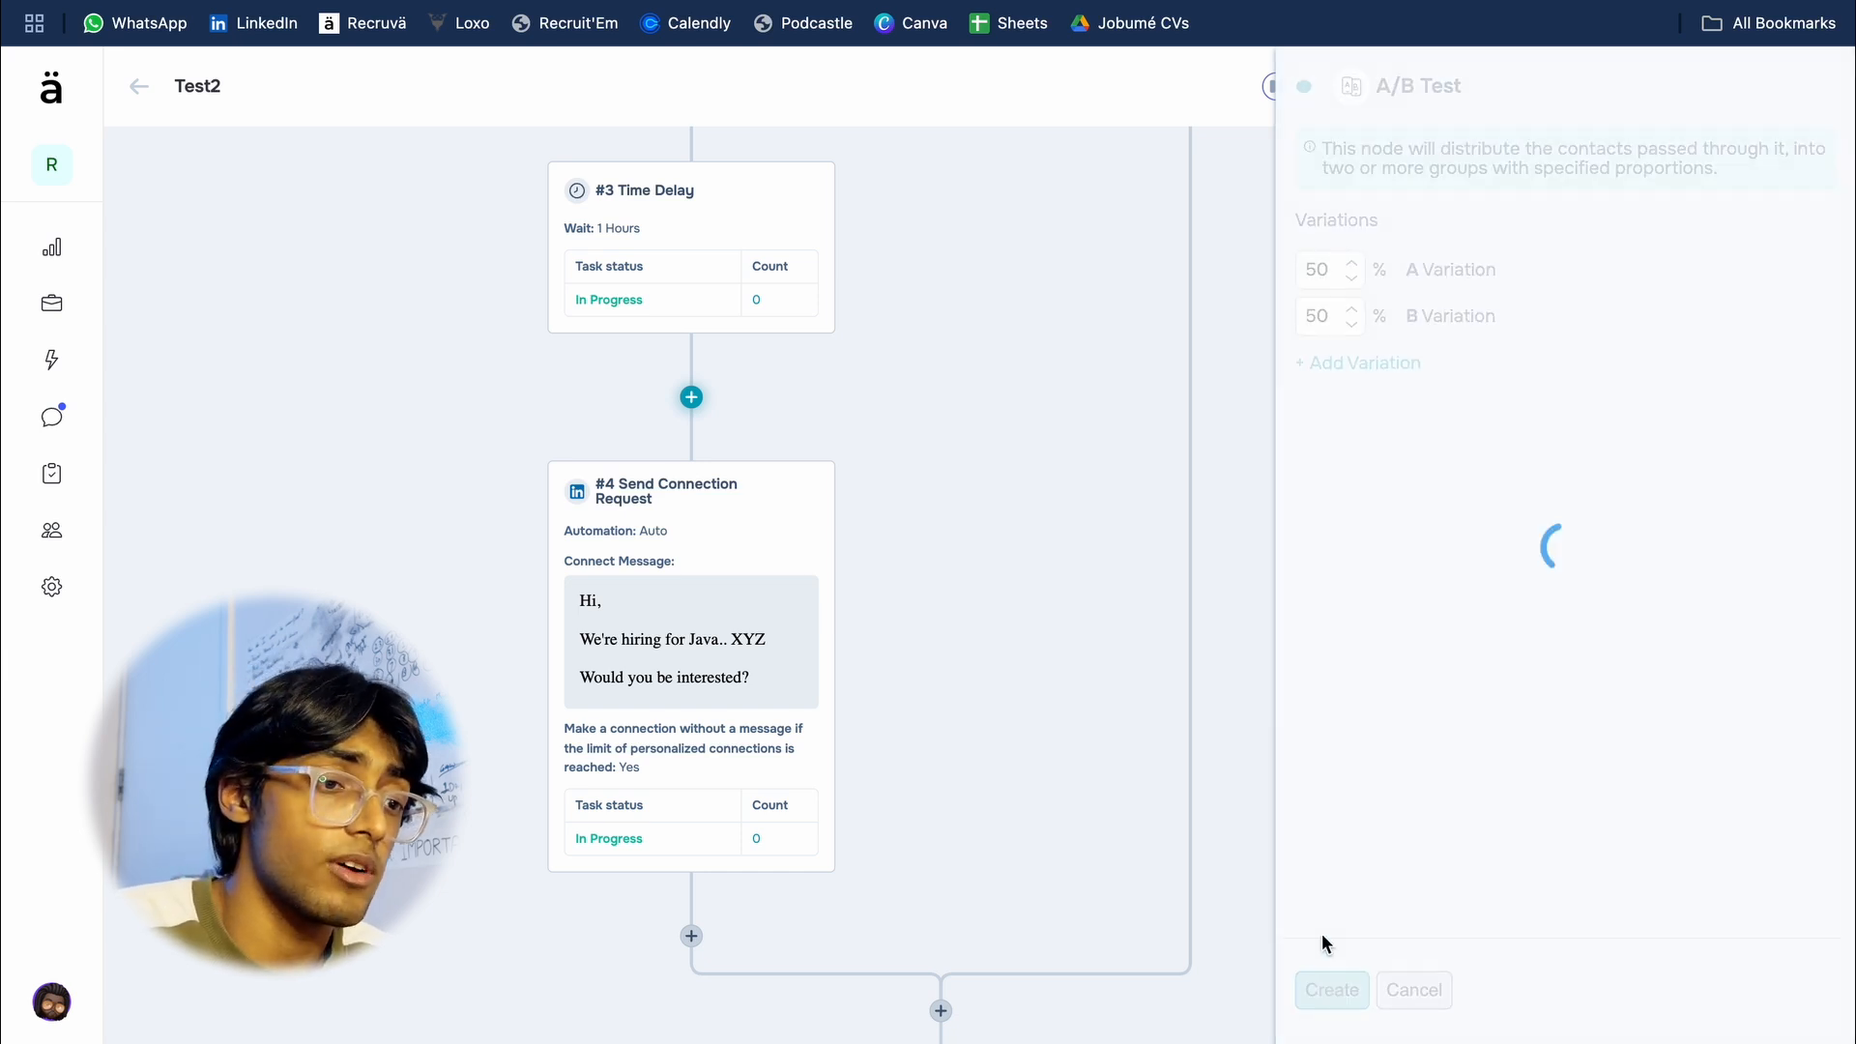
Step: Add a Send Connection Request node with Auto automation and no connect message on the B variation branch
{"action": "left_click", "coordinate": [970, 356]}
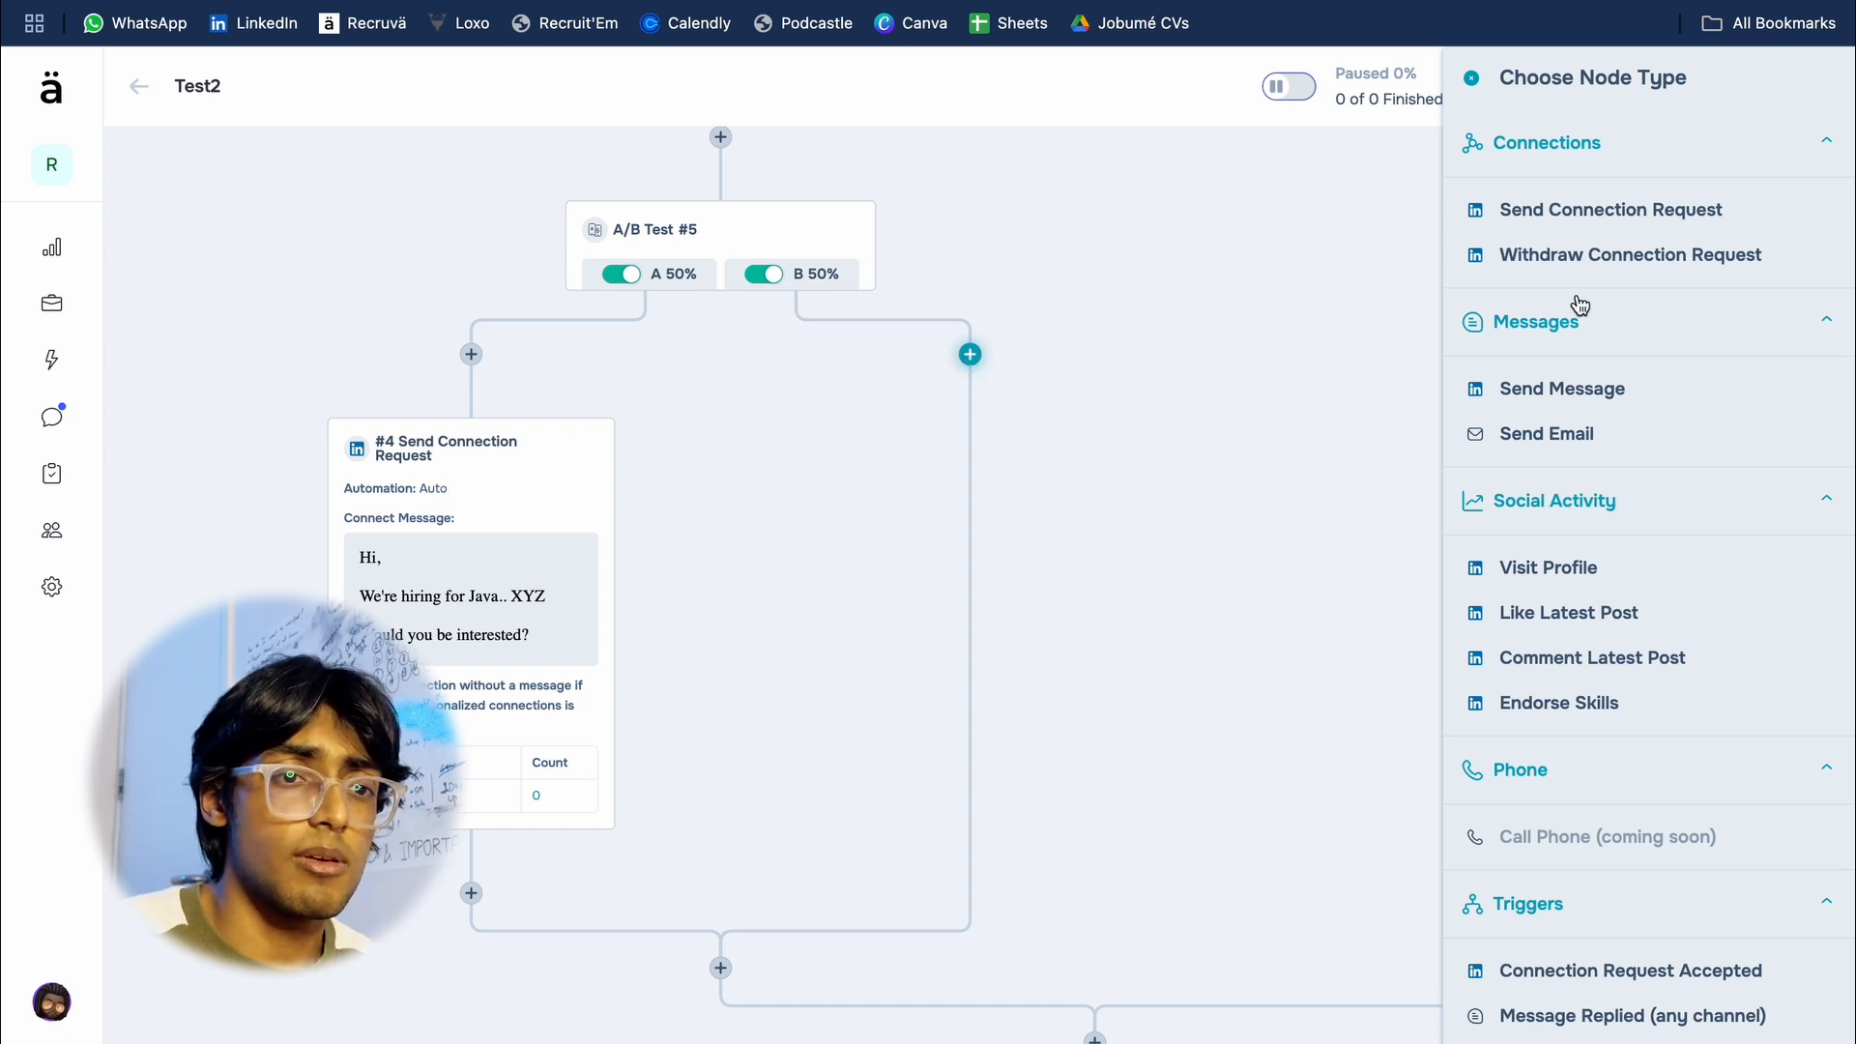
{"action": "left_click", "coordinate": [1606, 215]}
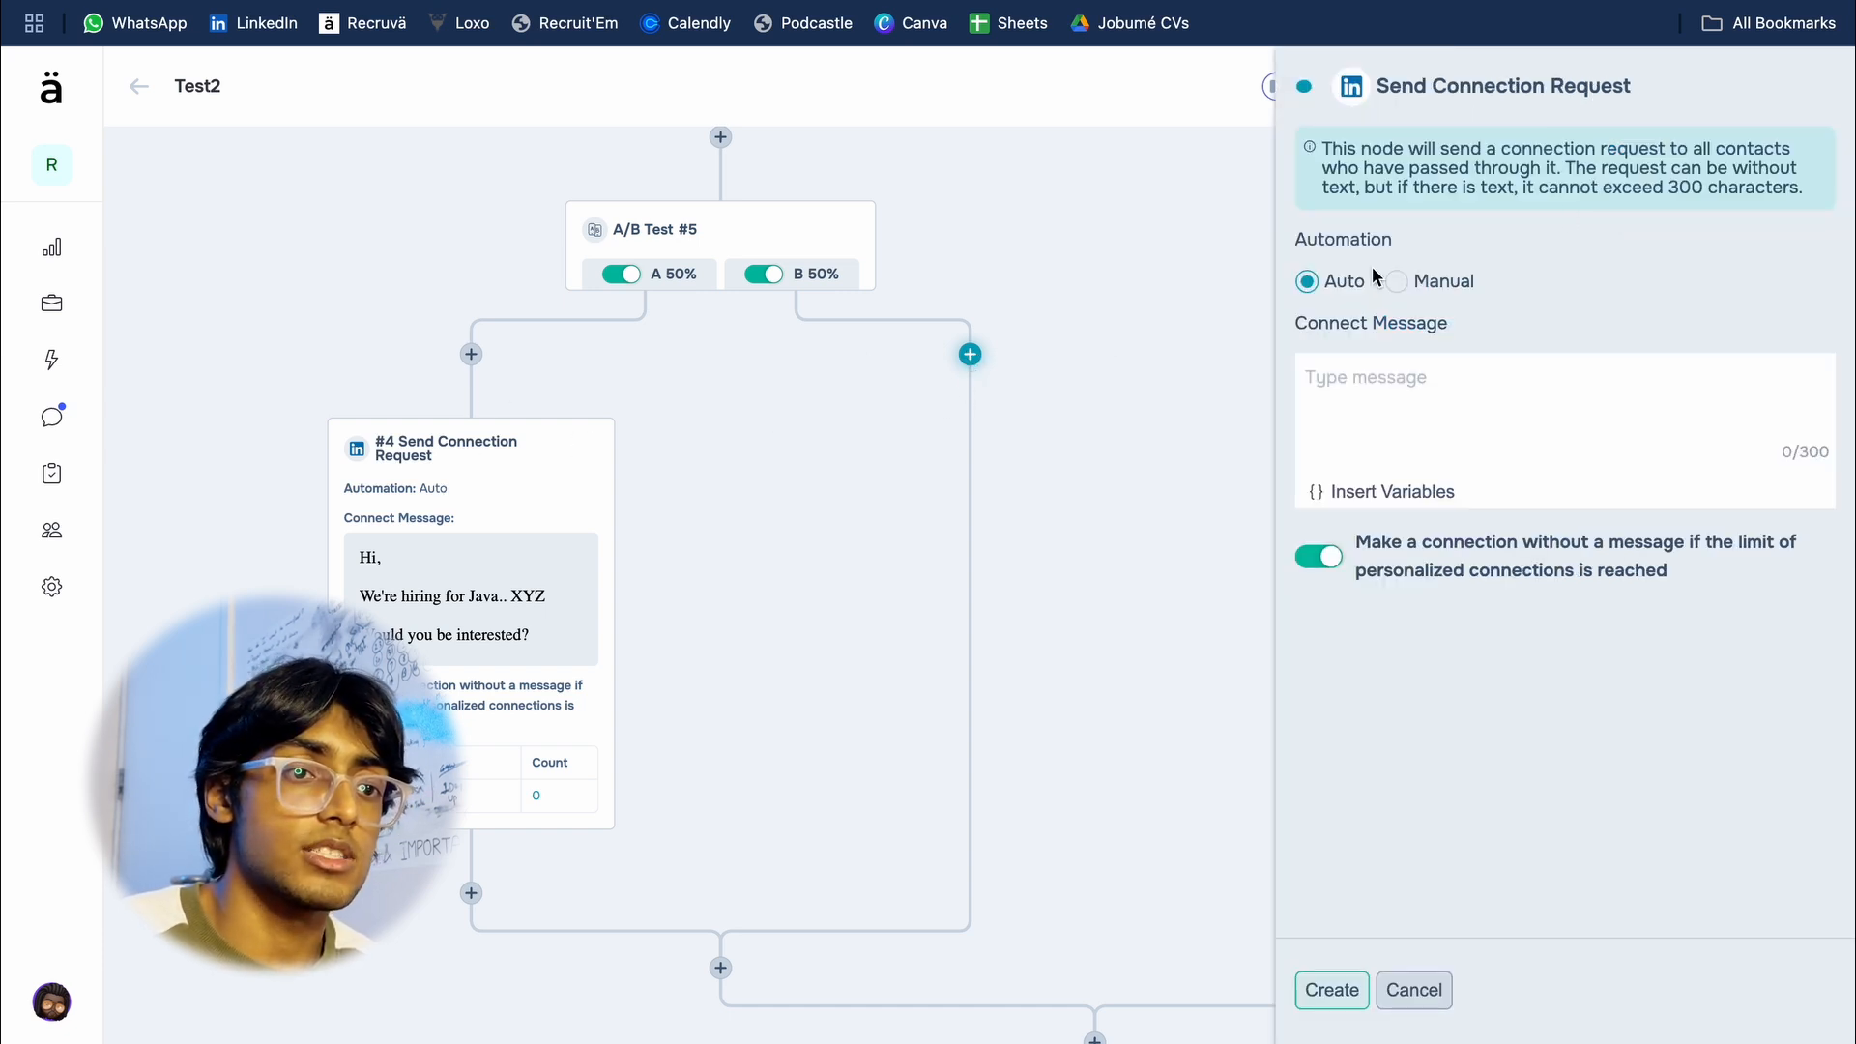
{"action": "left_click", "coordinate": [1331, 990]}
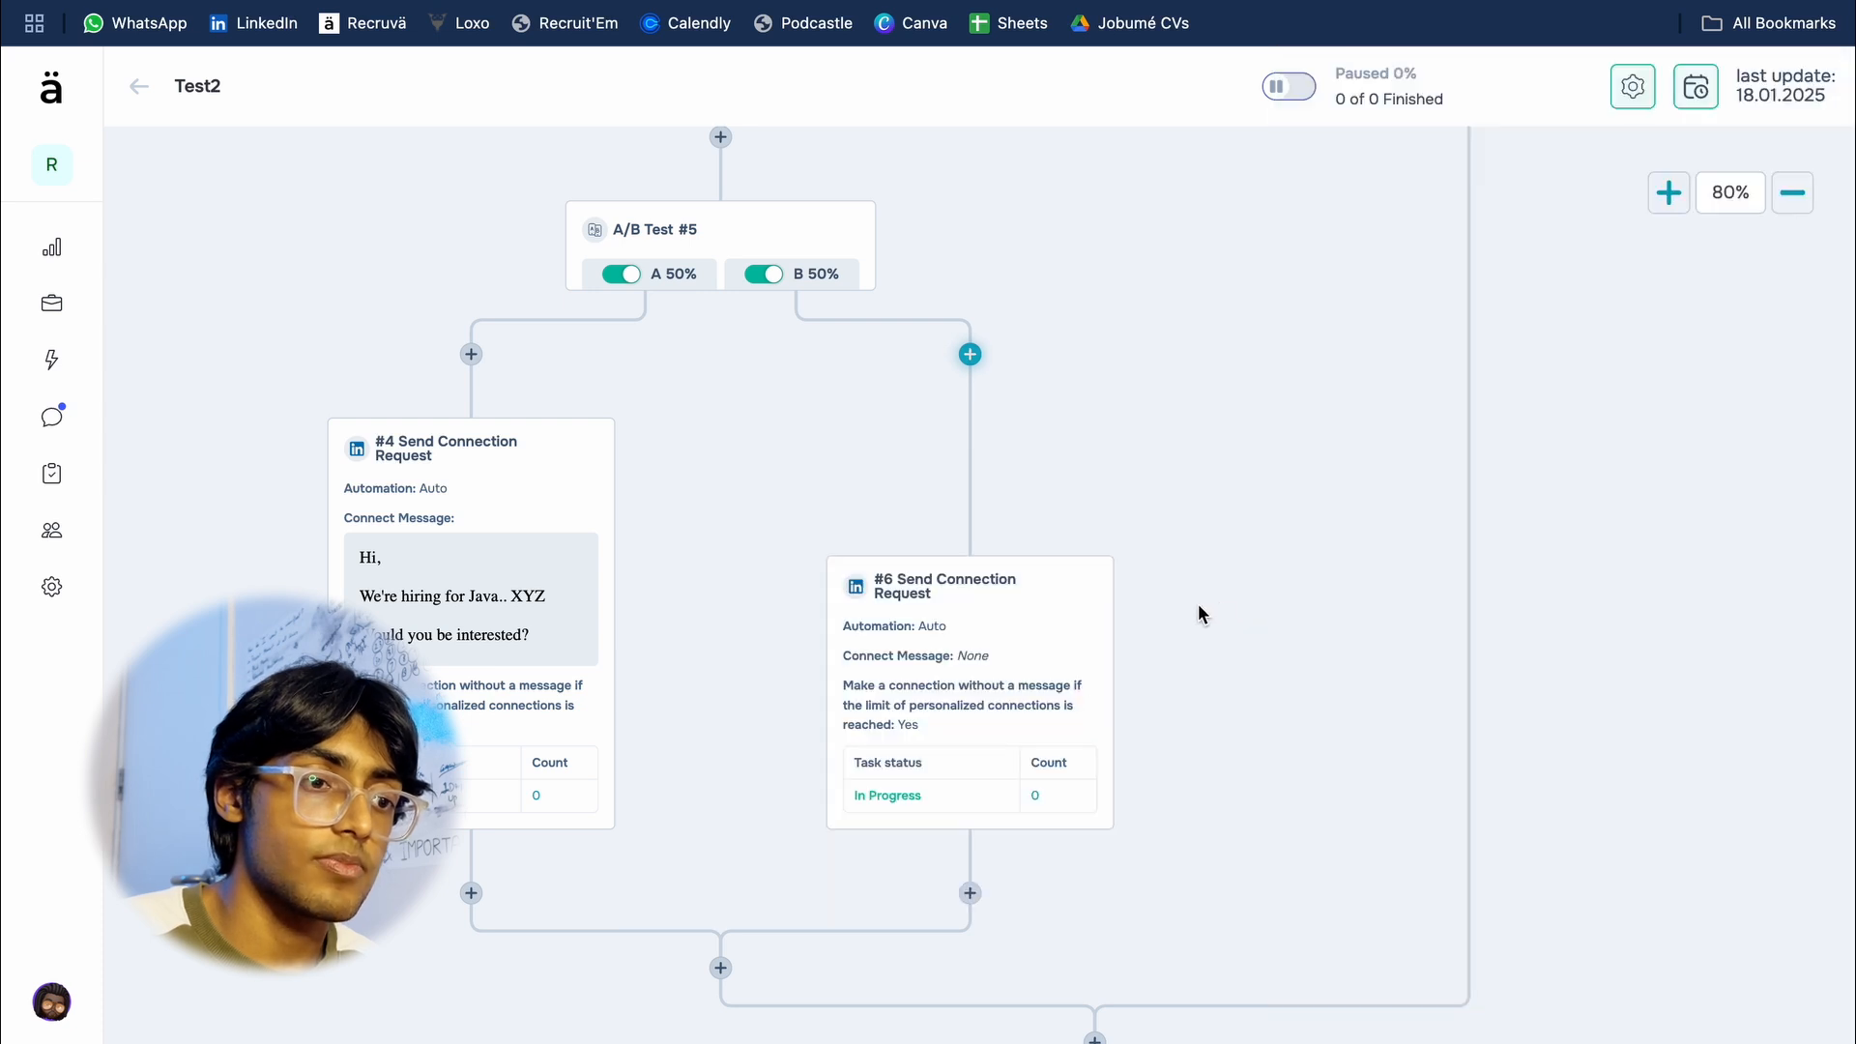
Step: Add a Connection Request Accepted trigger with a 1 day wait period below the B variation's connection request
{"action": "left_click", "coordinate": [957, 711]}
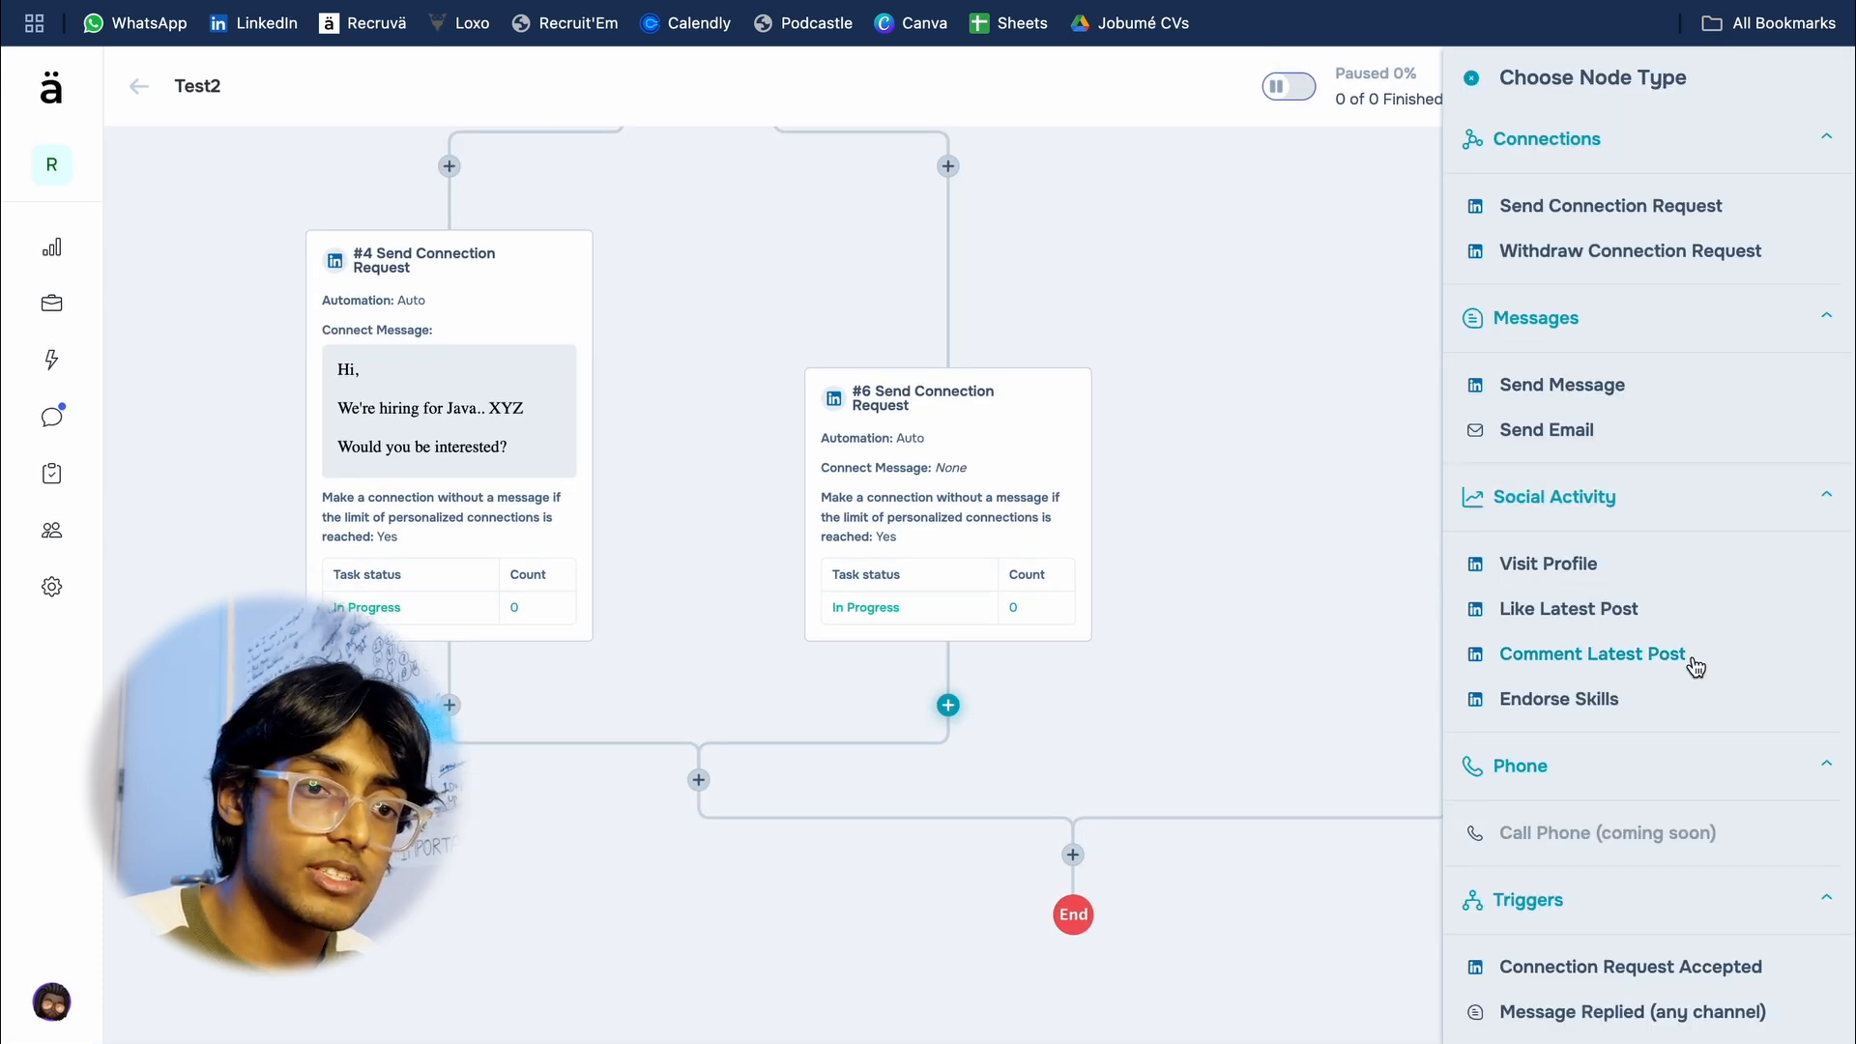
{"action": "scroll", "coordinate": [1692, 663], "scroll_direction": "down", "scroll_amount": 3}
{"action": "scroll", "coordinate": [1694, 666], "scroll_direction": "down", "scroll_amount": 2}
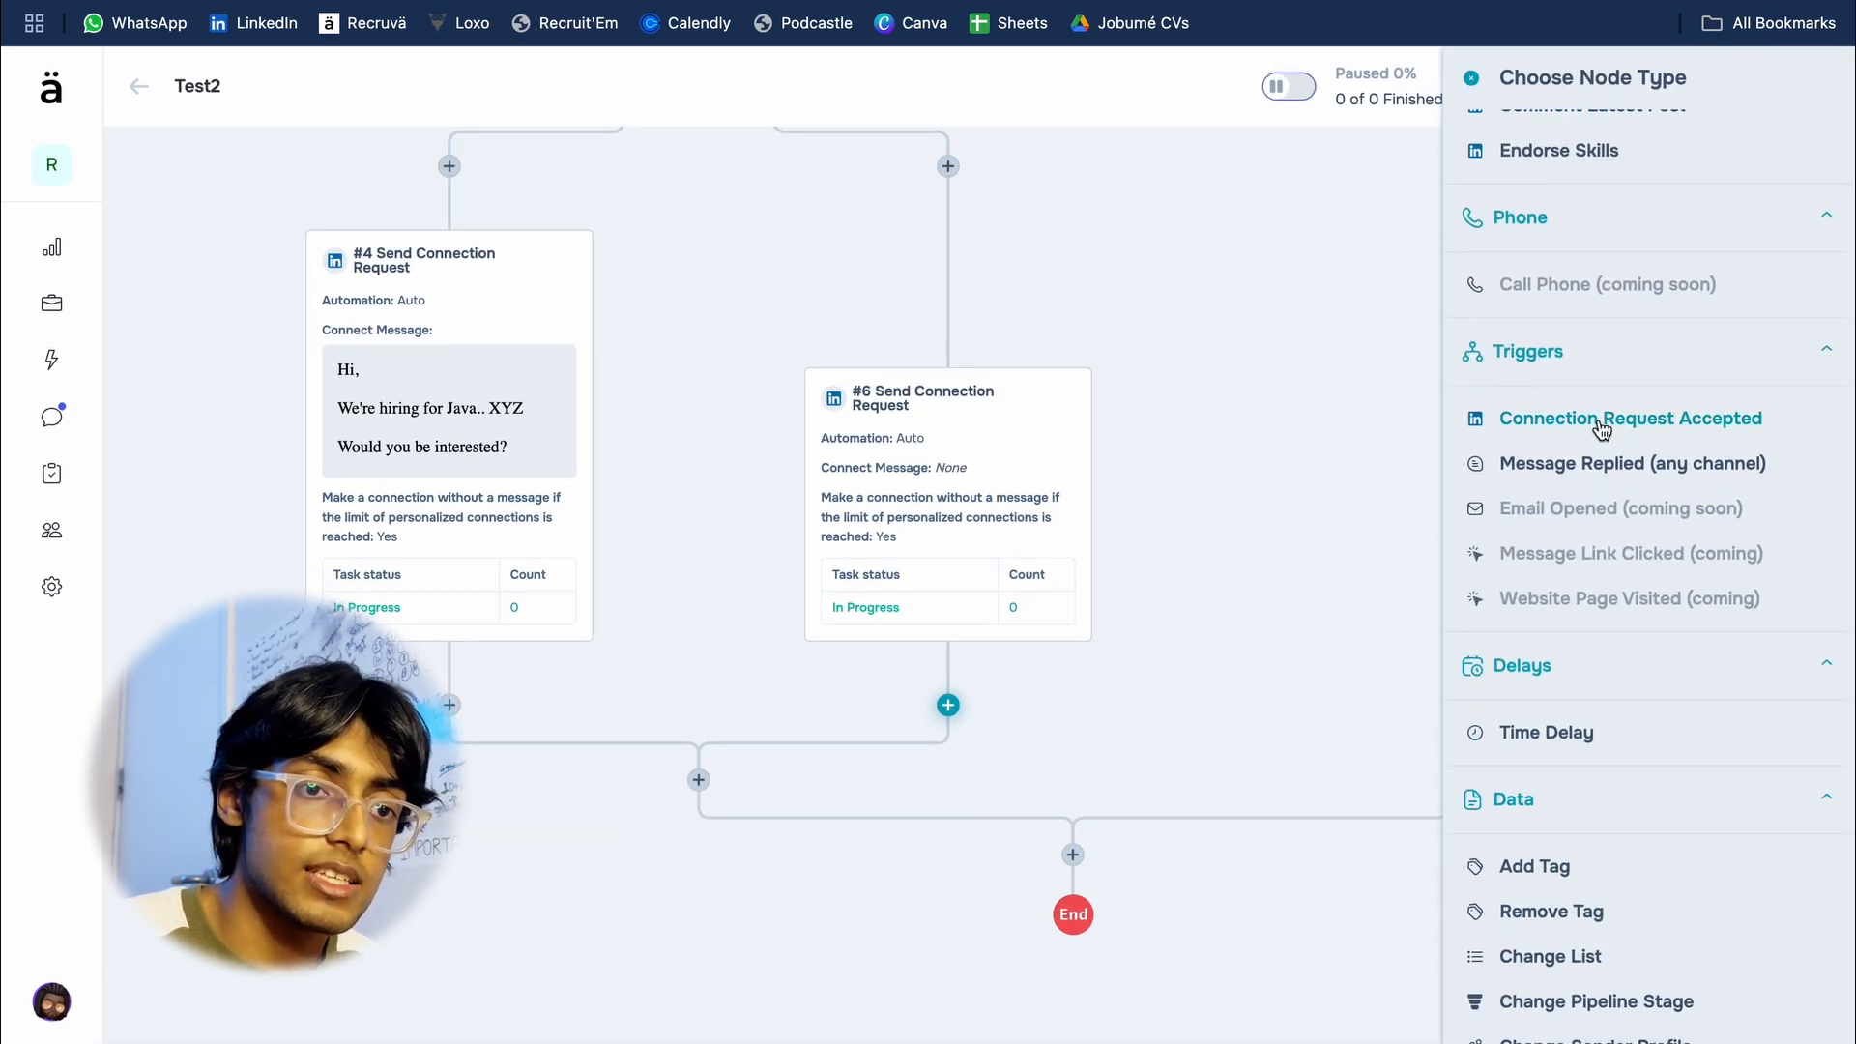
{"action": "left_click", "coordinate": [1614, 435]}
{"action": "left_click", "coordinate": [1358, 990]}
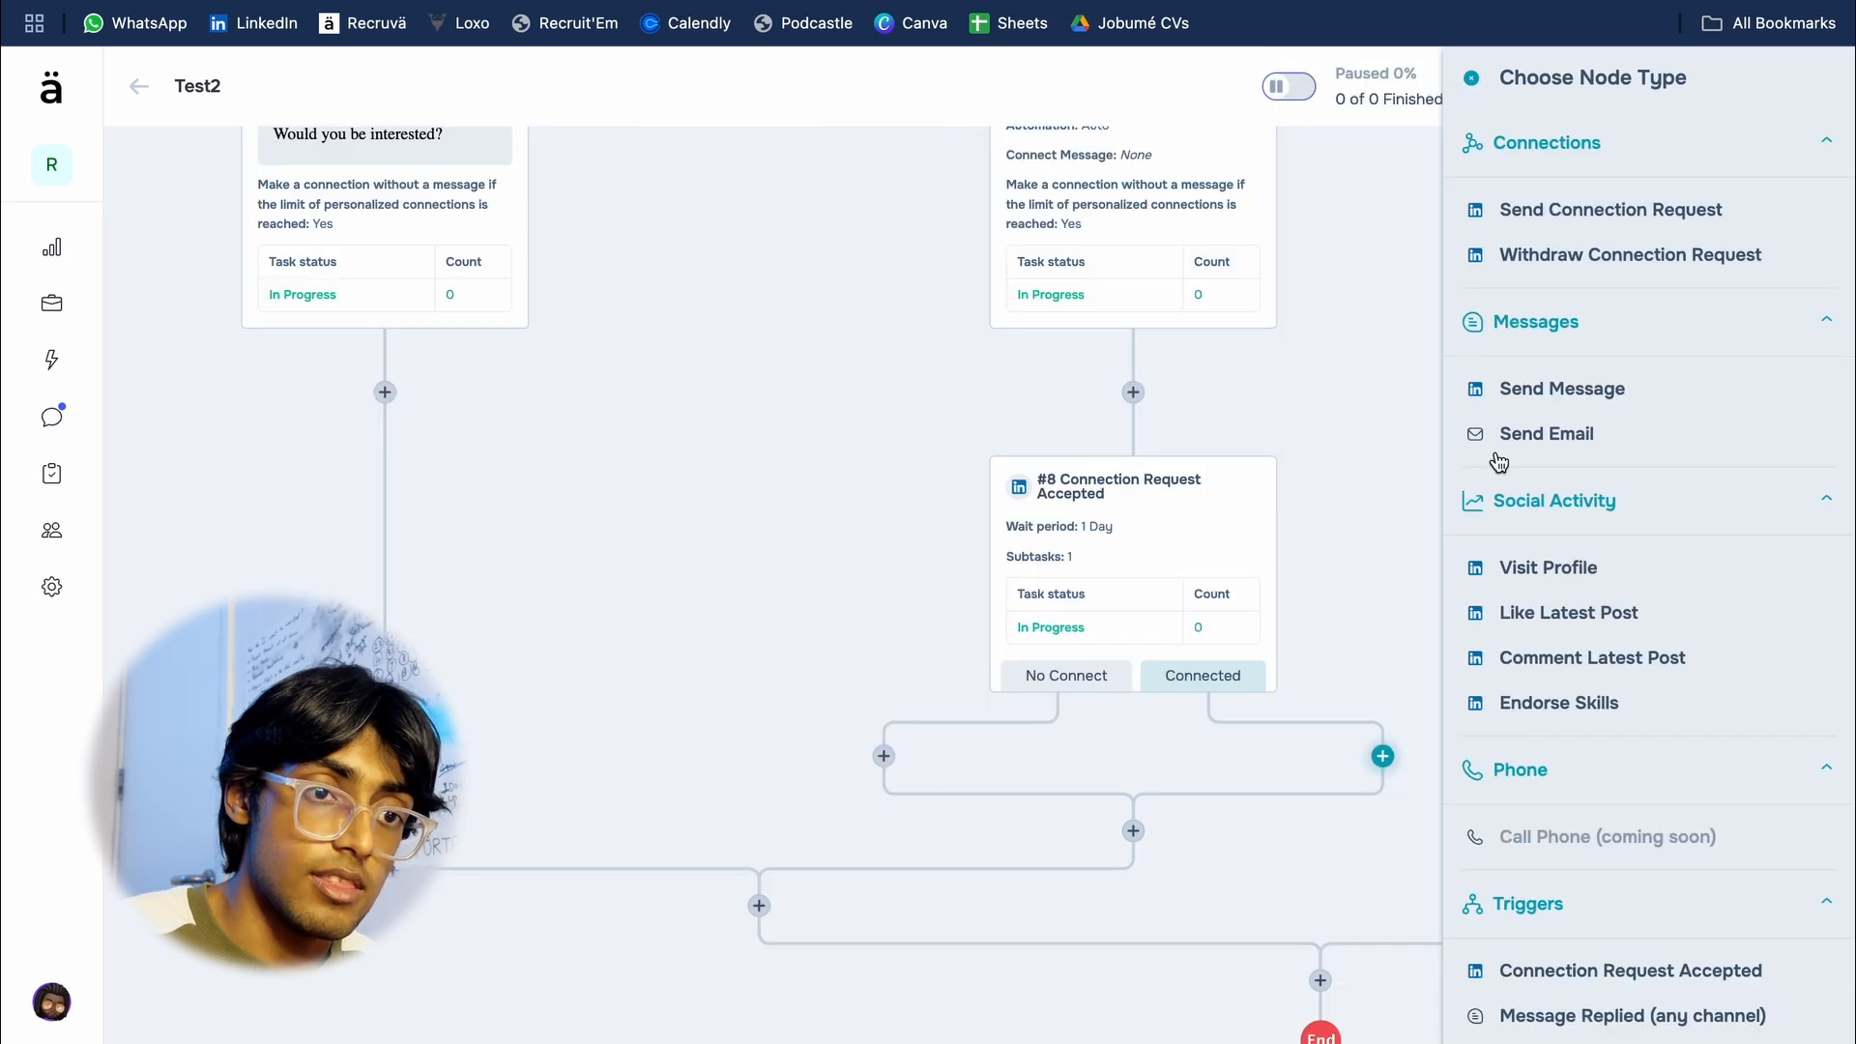
Step: Add a Send Message node reading "XYZ" on the Connected branch and a Withdraw Connection Request node on the No Connect branch
{"action": "left_click", "coordinate": [1559, 379]}
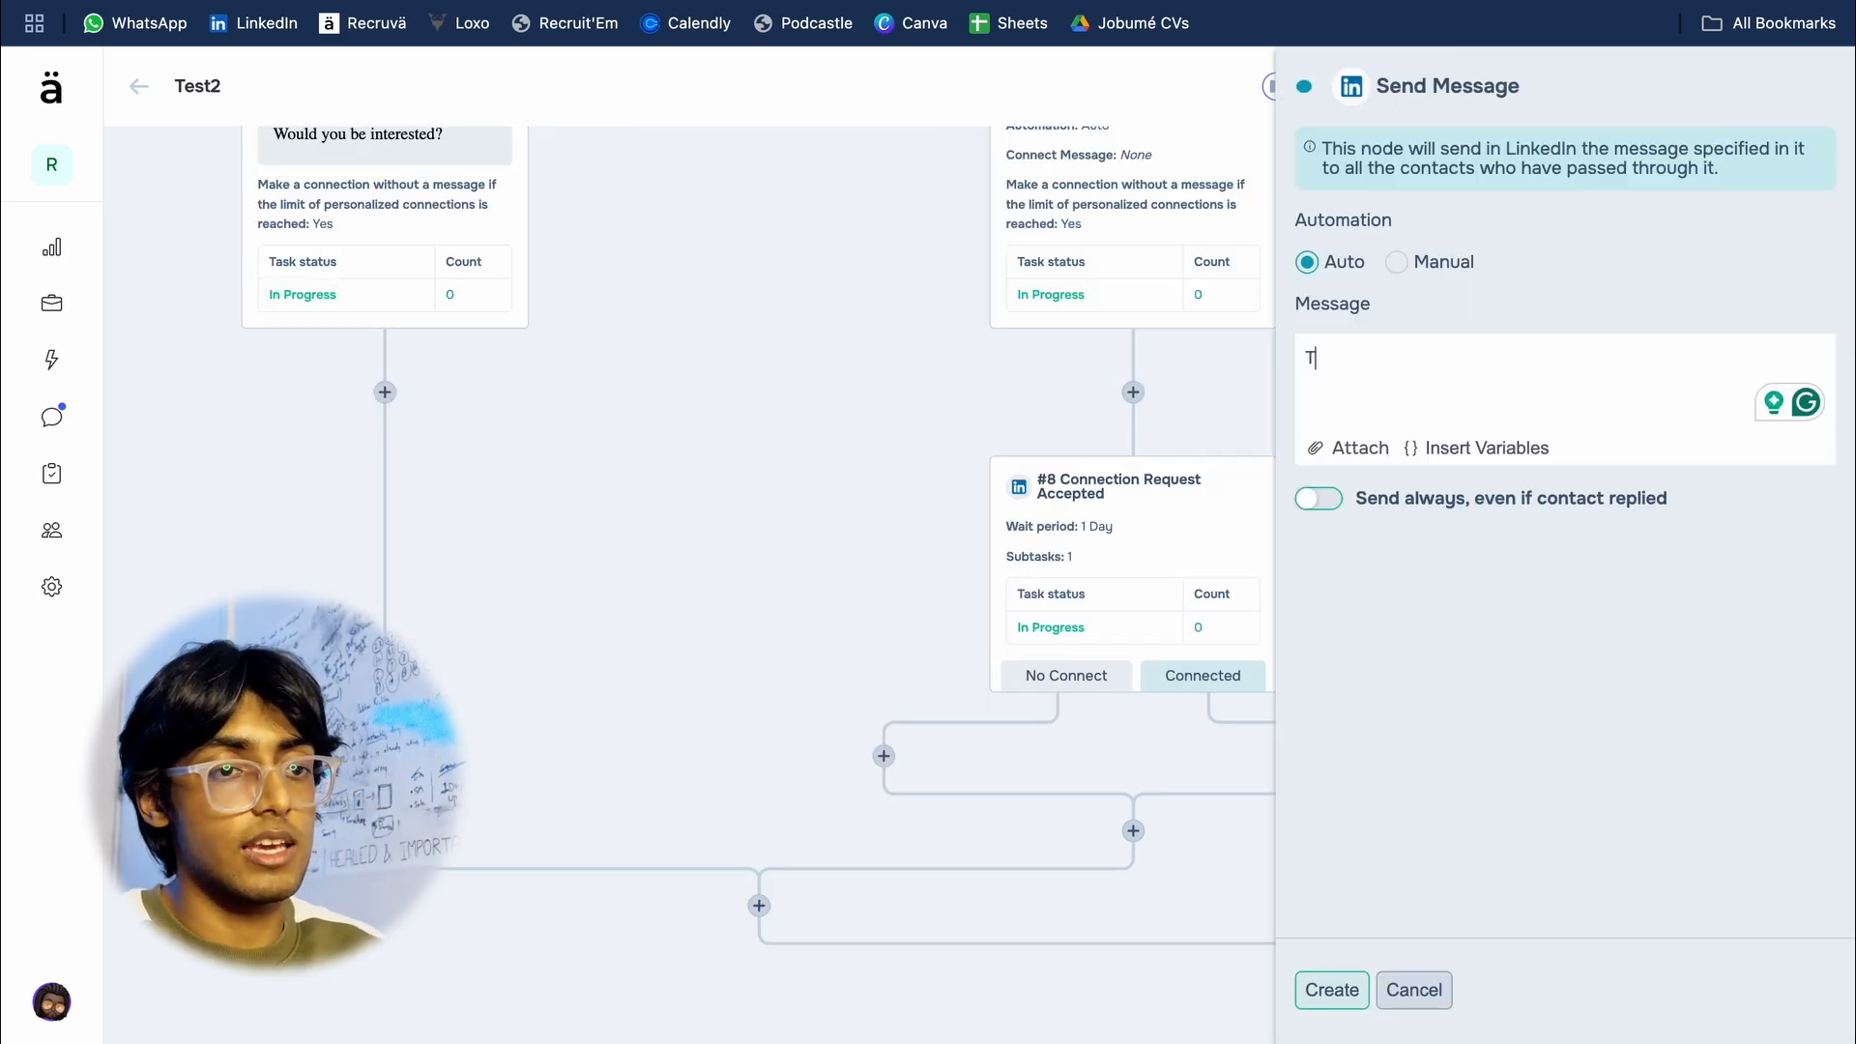
{"action": "type", "text": "XYZ"}
{"action": "left_click", "coordinate": [1332, 990]}
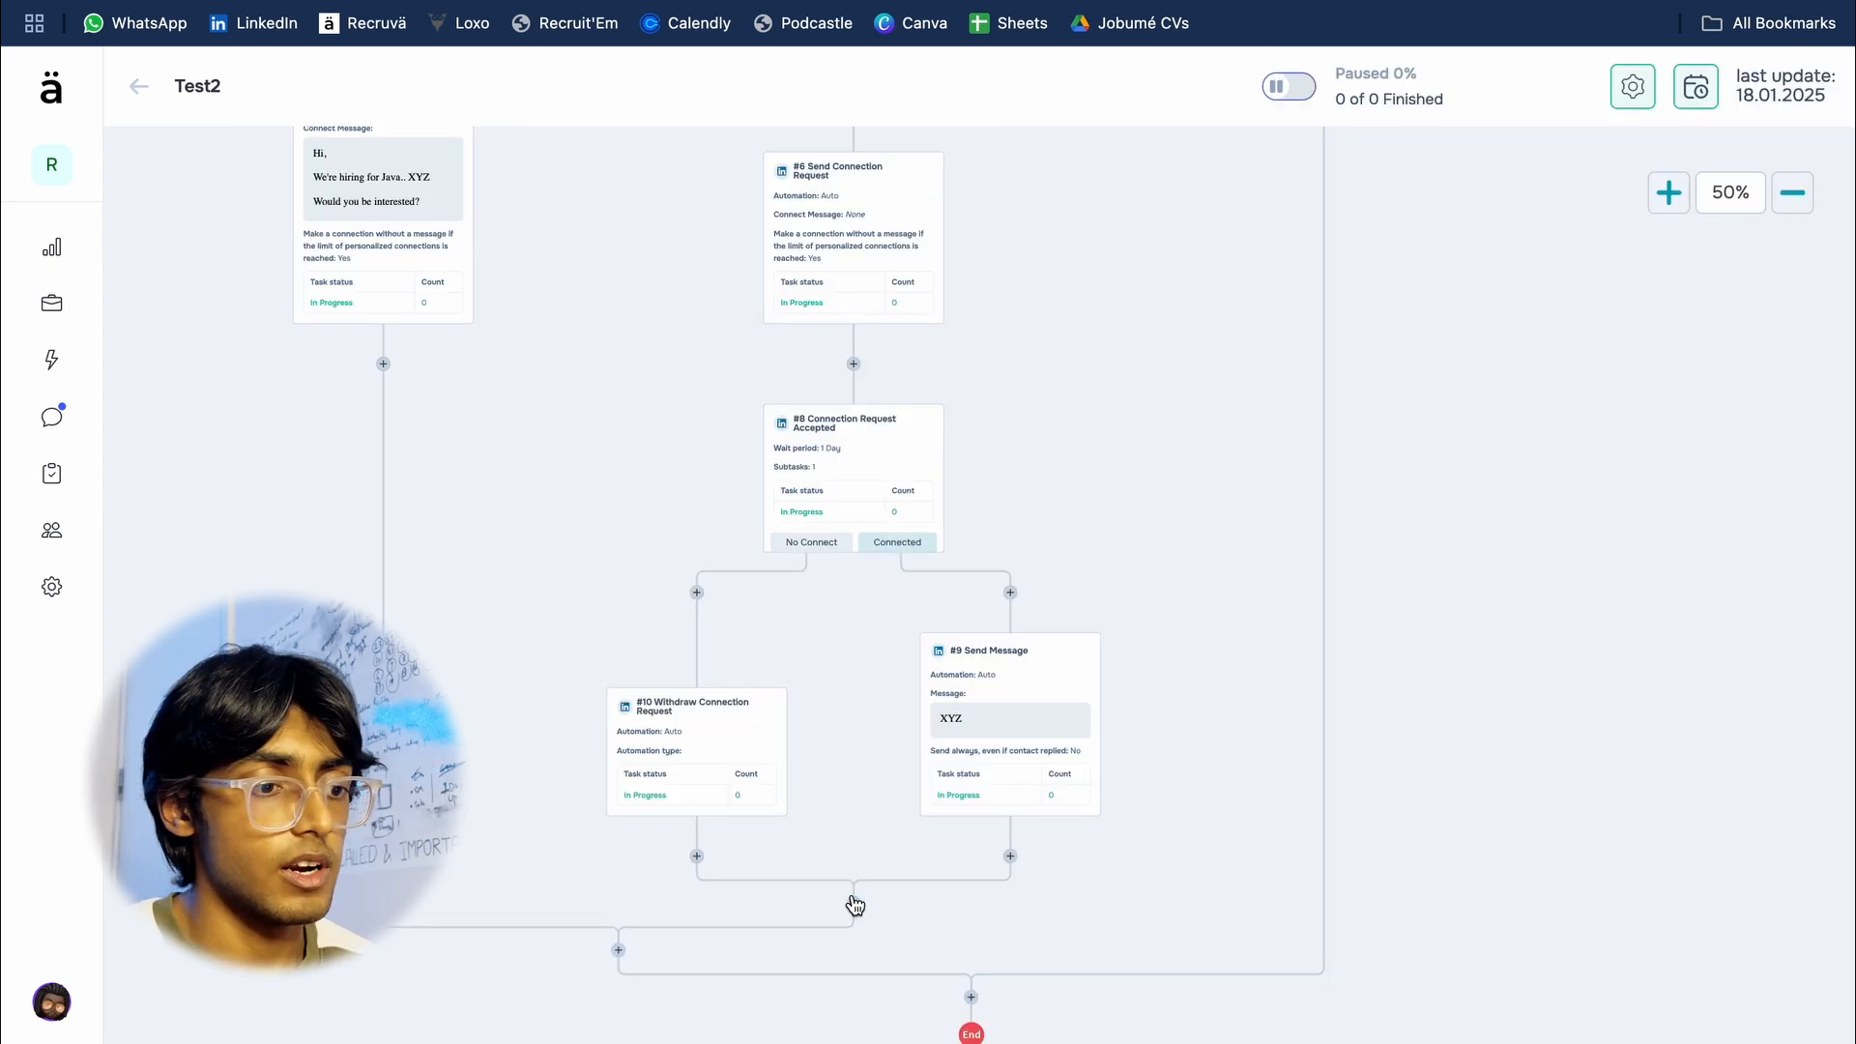
Step: Look through the node types available where the Connected and No Connect branches merge, and review the sender profiles and sequence above
{"action": "scroll", "coordinate": [1600, 518], "scroll_direction": "down", "scroll_amount": 1}
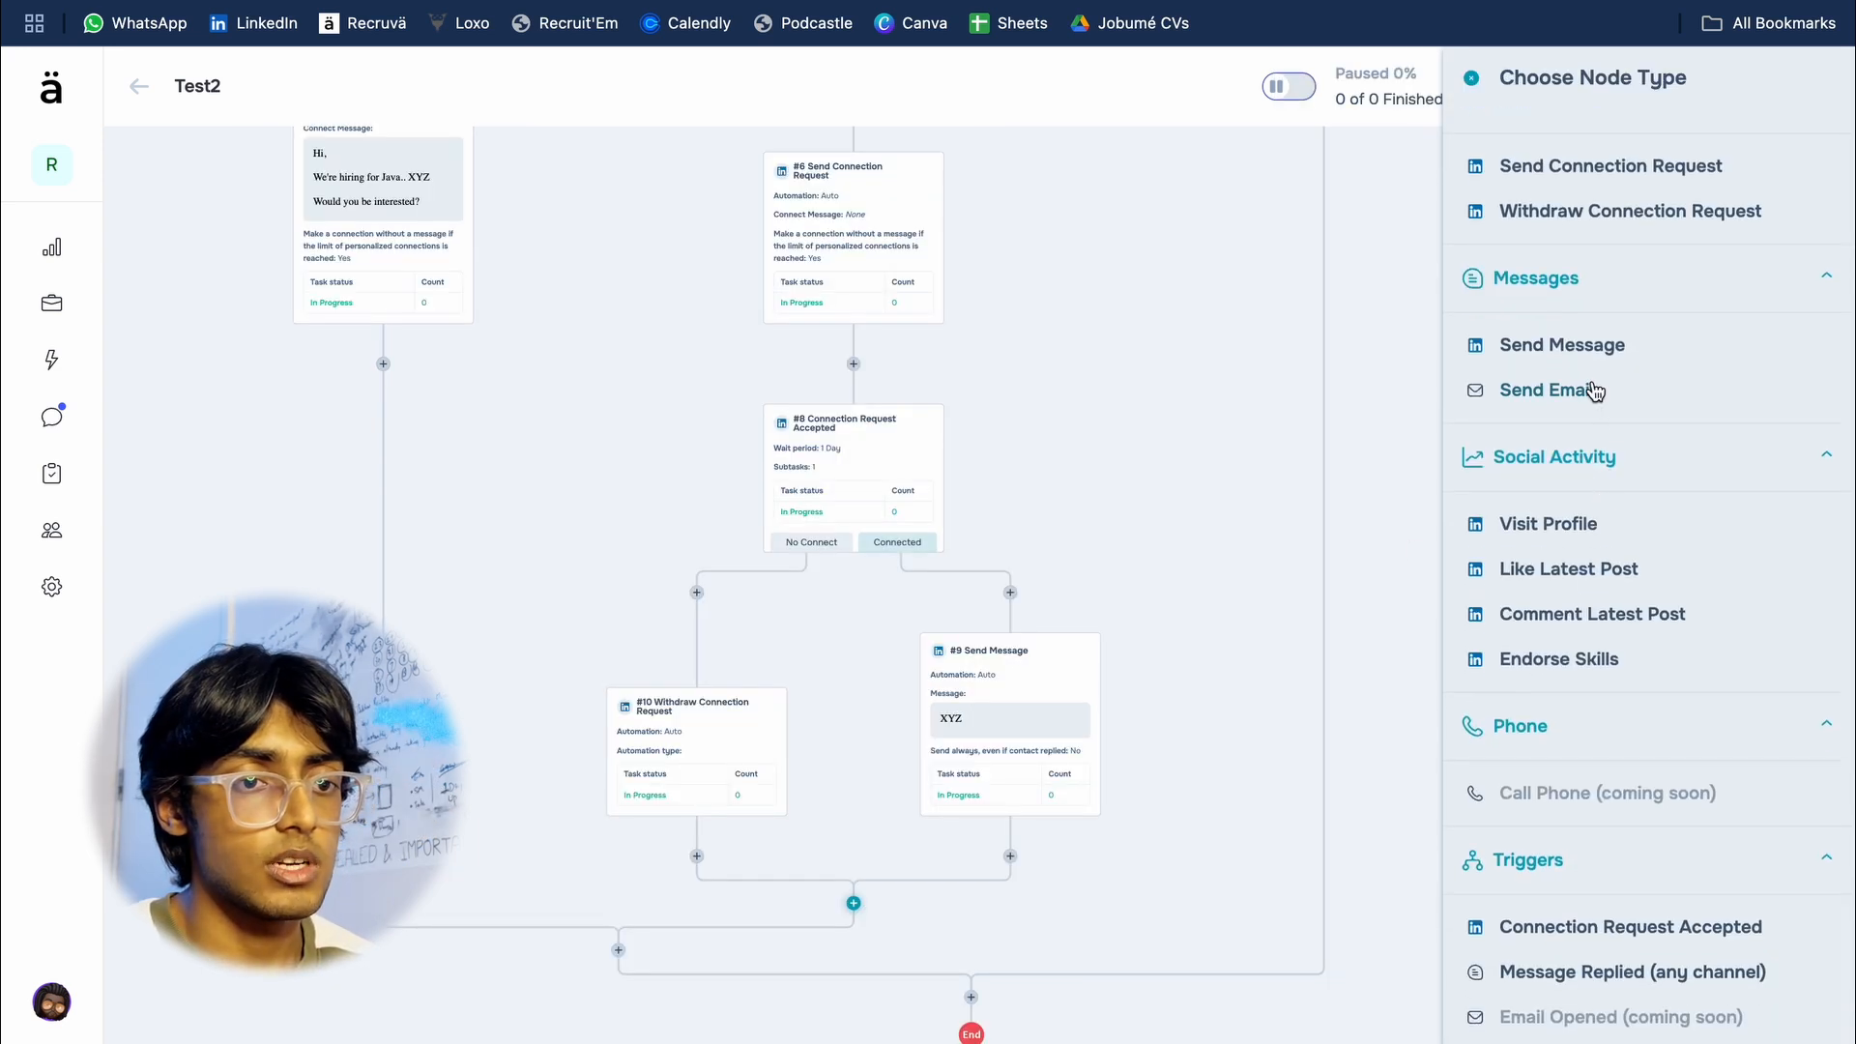
{"action": "scroll", "coordinate": [1589, 395], "scroll_direction": "down", "scroll_amount": 3}
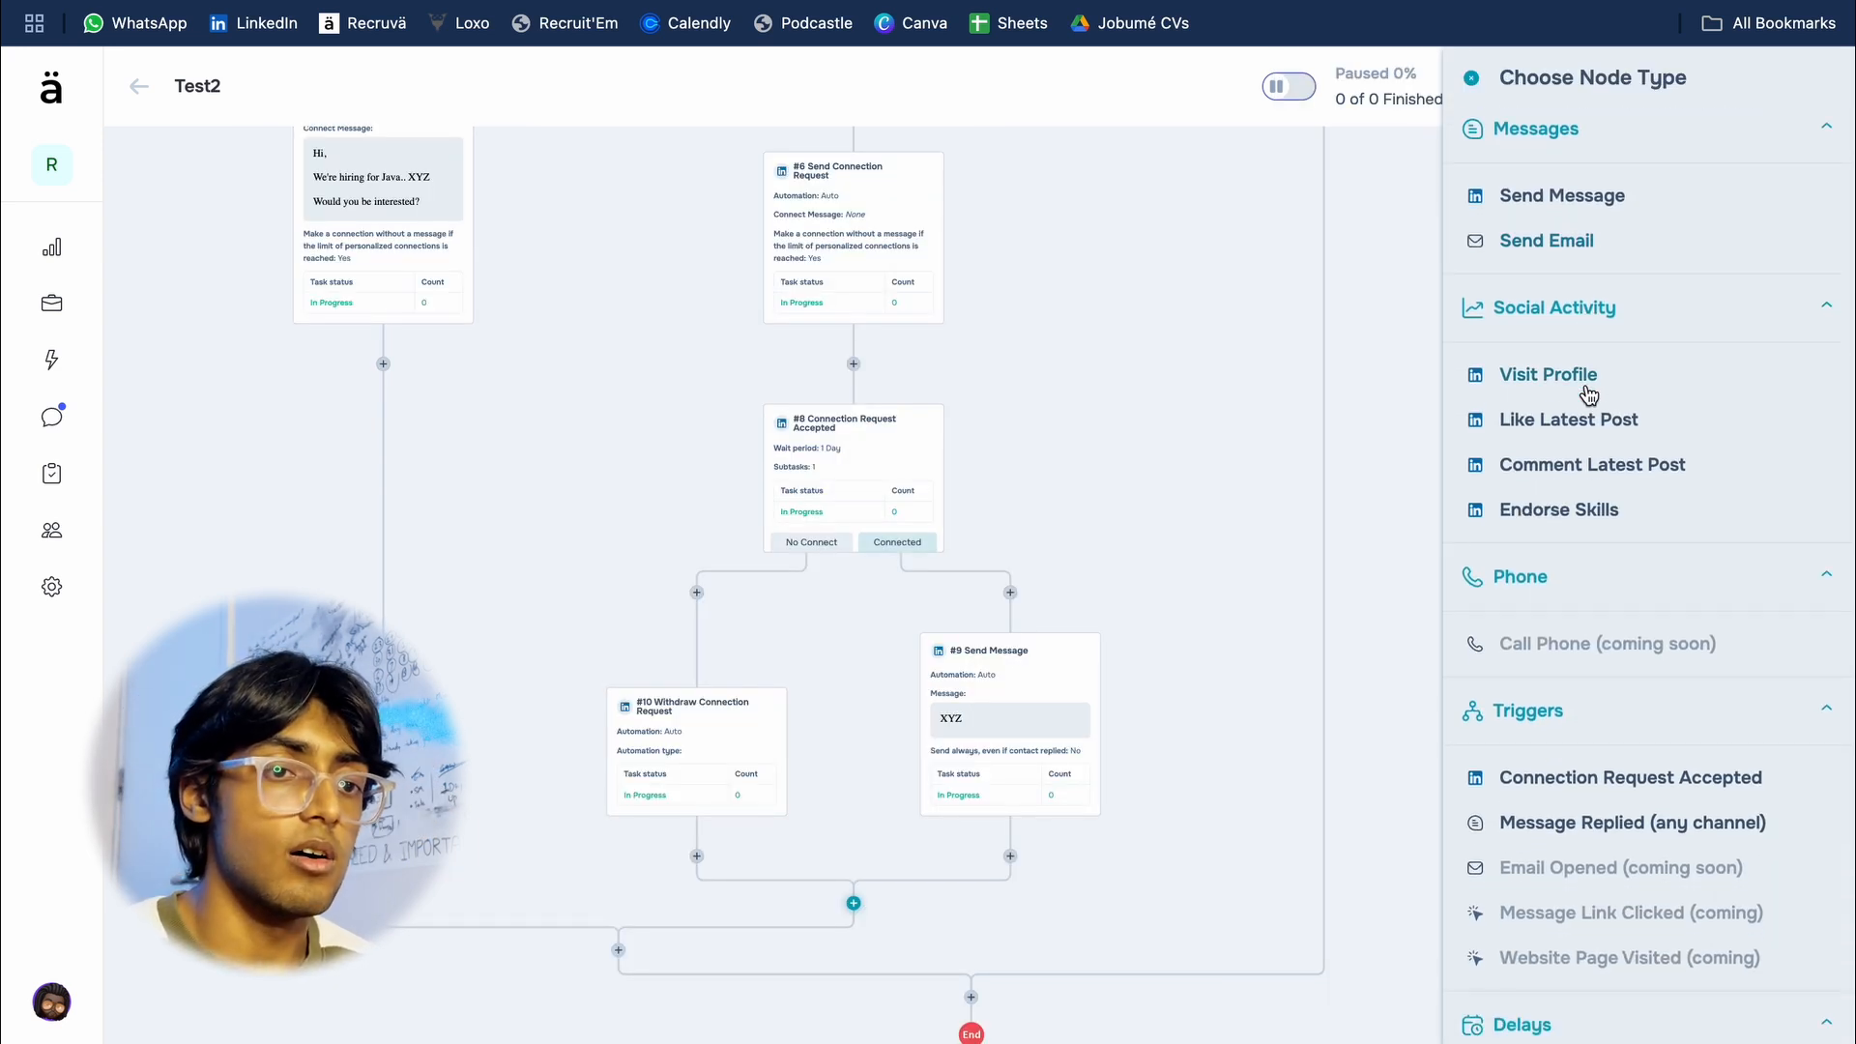
{"action": "scroll", "coordinate": [1547, 423], "scroll_direction": "down", "scroll_amount": 1}
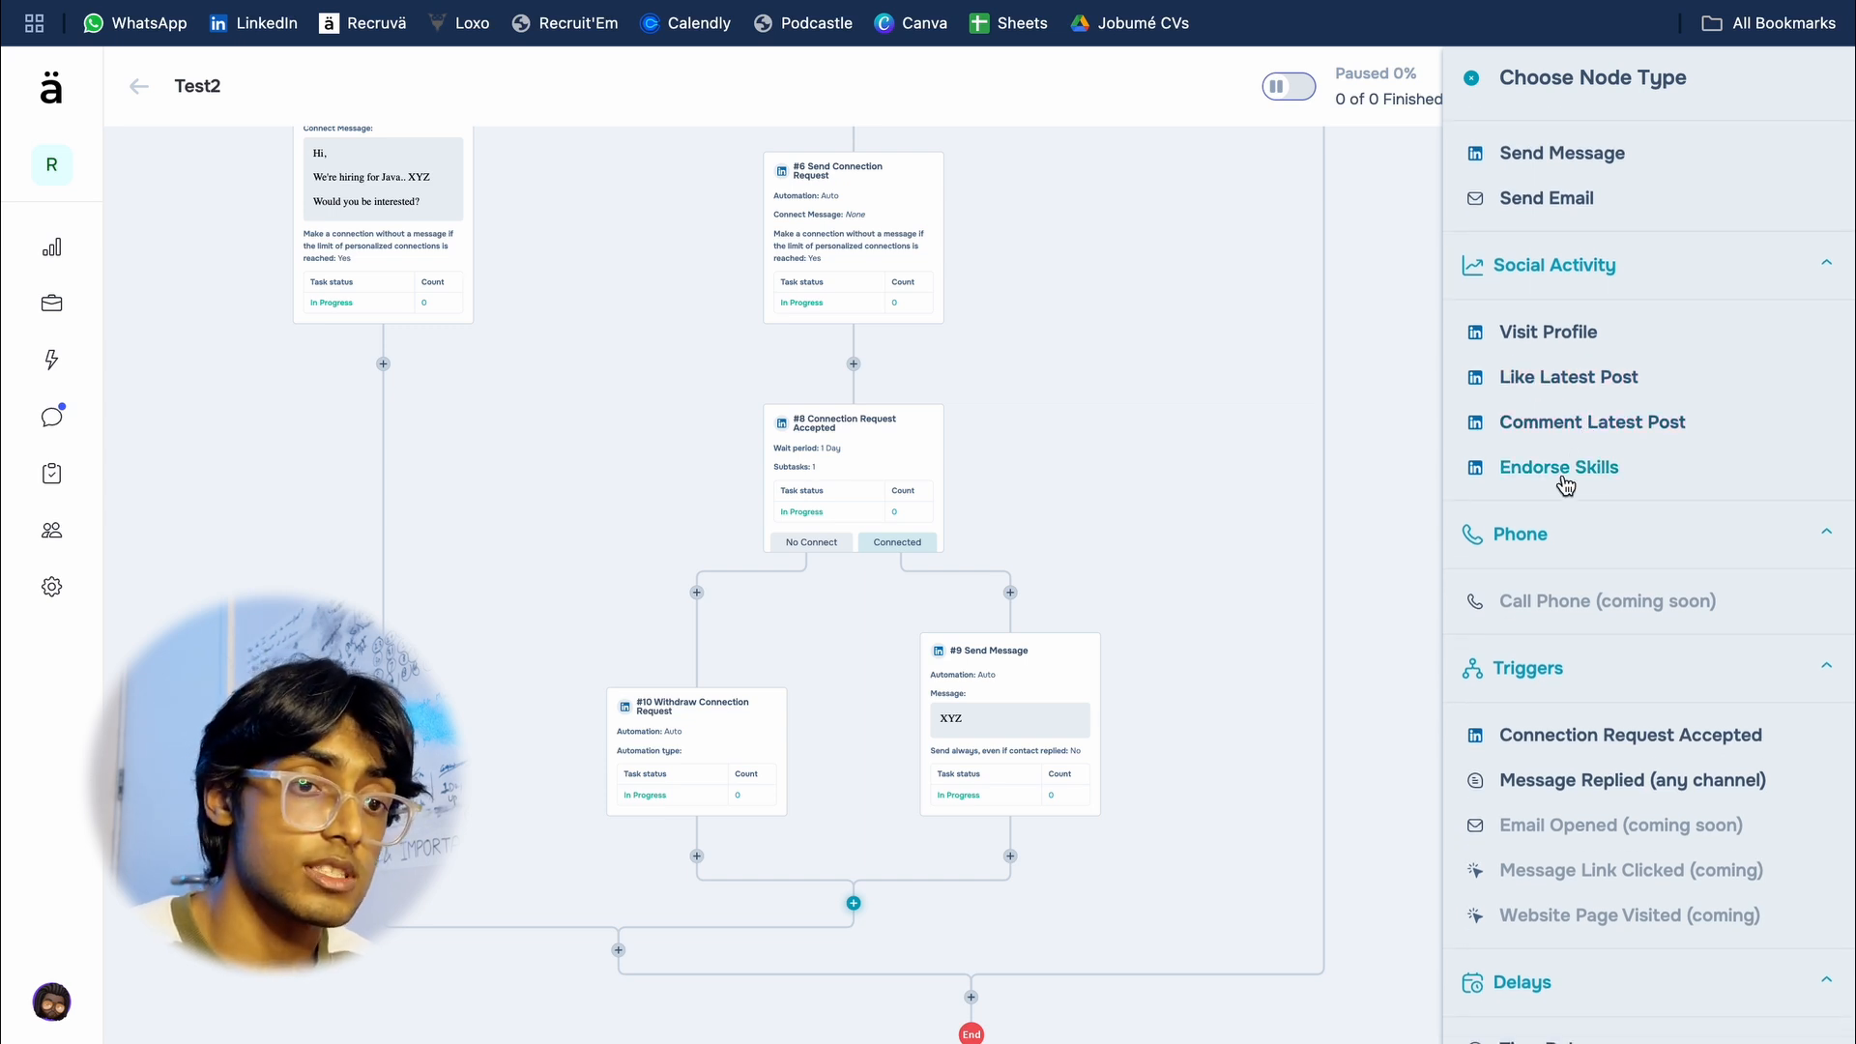
{"action": "scroll", "coordinate": [1575, 459], "scroll_direction": "down", "scroll_amount": 8}
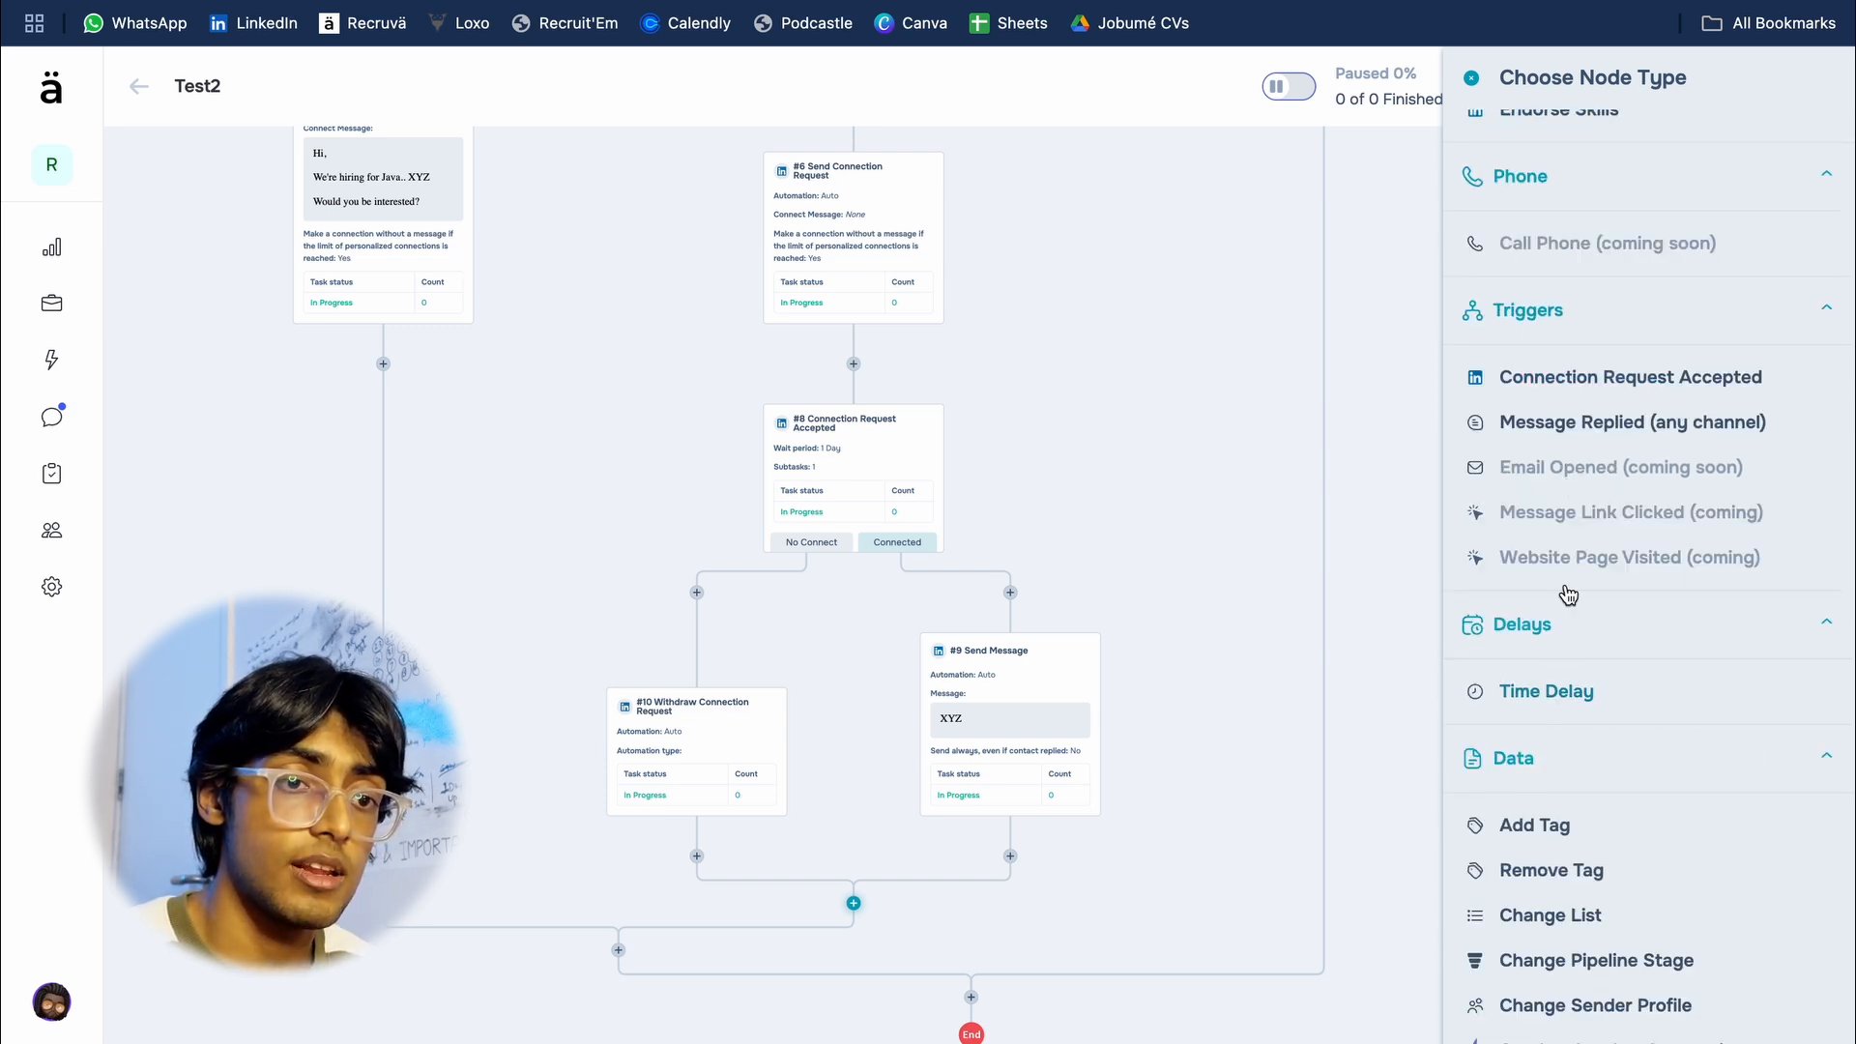
{"action": "scroll", "coordinate": [1562, 595], "scroll_direction": "down", "scroll_amount": 6}
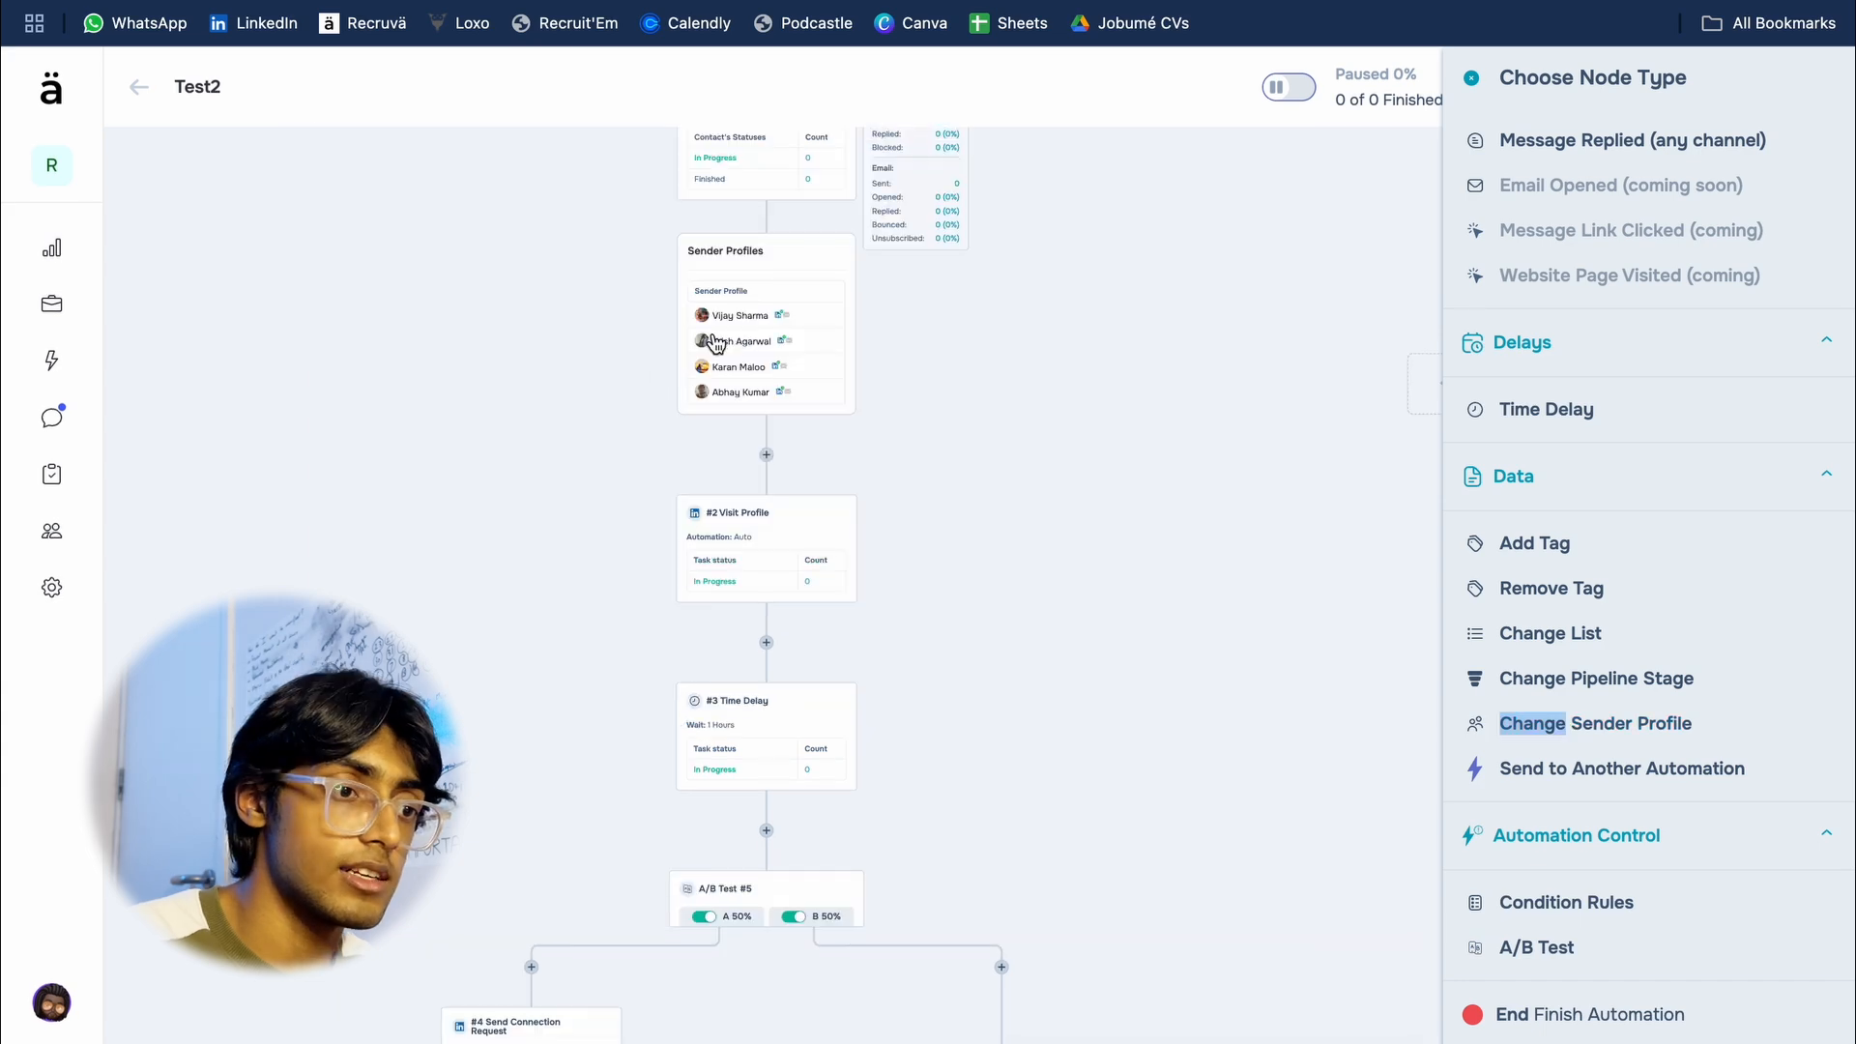
{"action": "scroll", "coordinate": [716, 344], "scroll_direction": "up", "scroll_amount": 5}
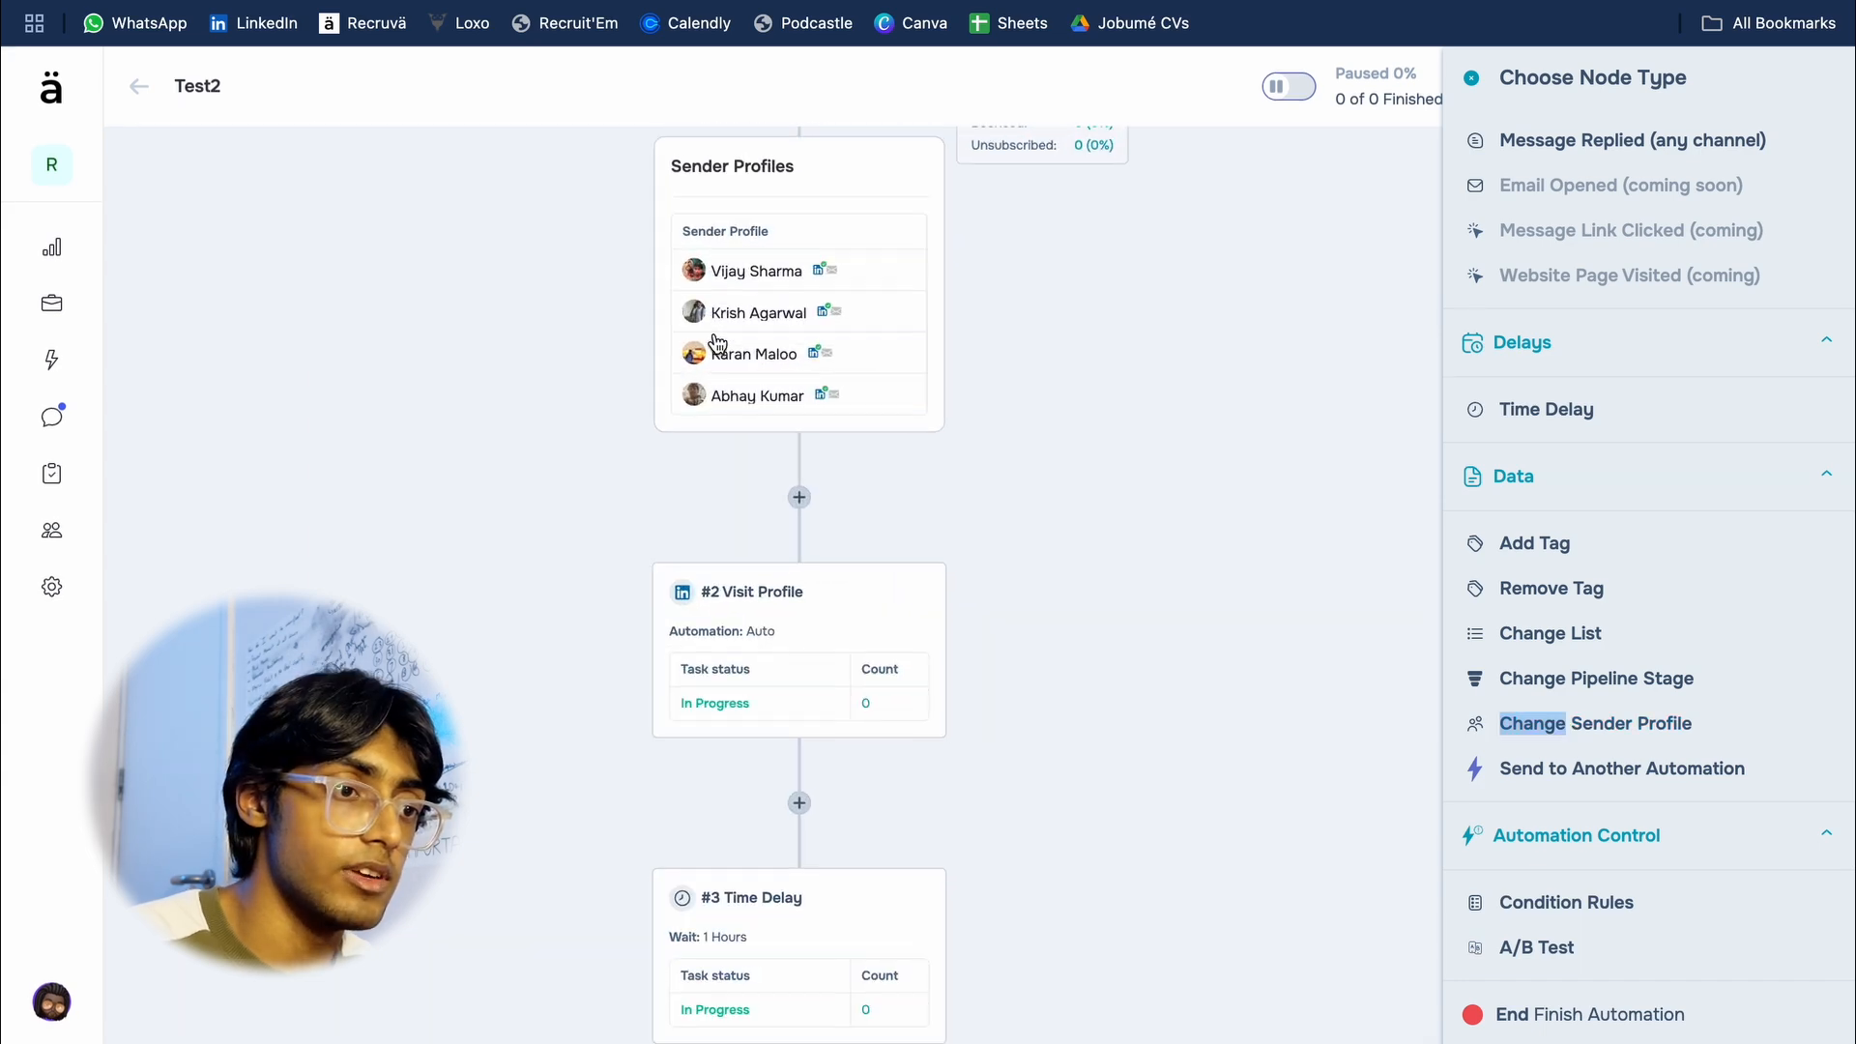
{"action": "scroll", "coordinate": [1065, 522], "scroll_direction": "down", "scroll_amount": 10}
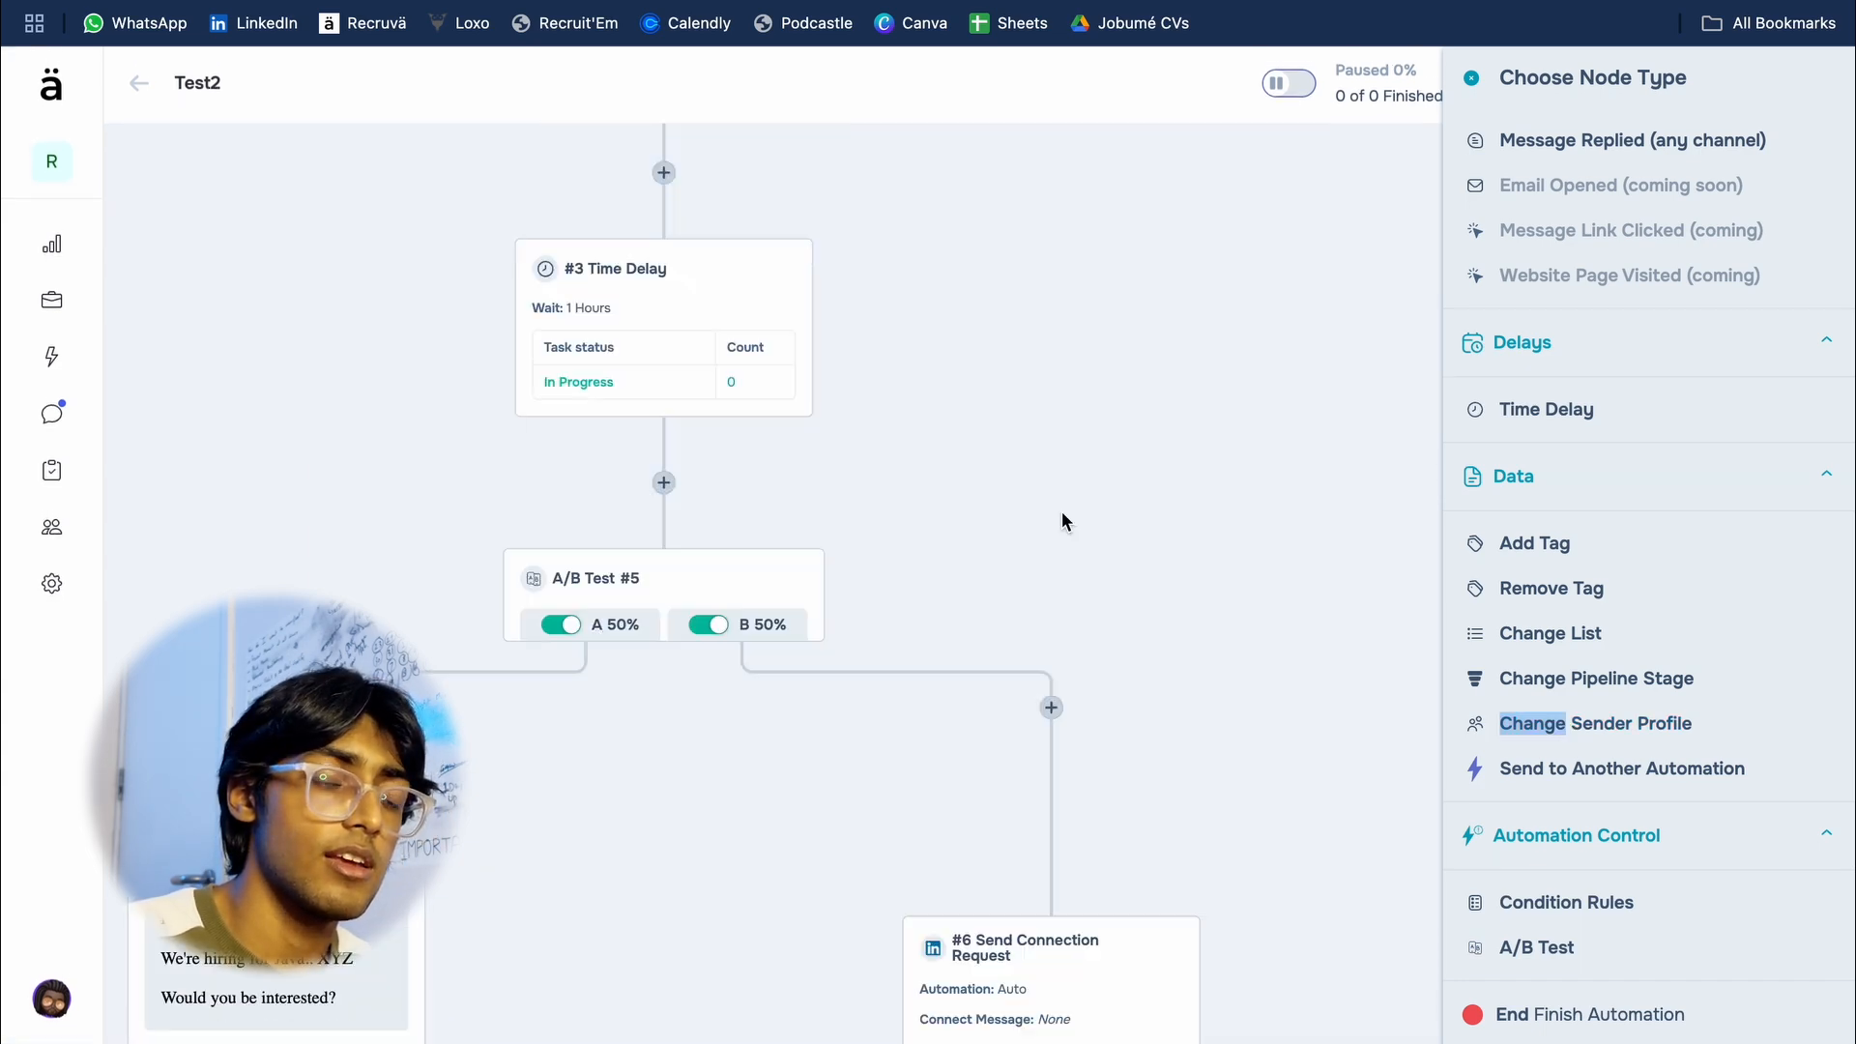
{"action": "scroll", "coordinate": [1064, 520], "scroll_direction": "down", "scroll_amount": 5}
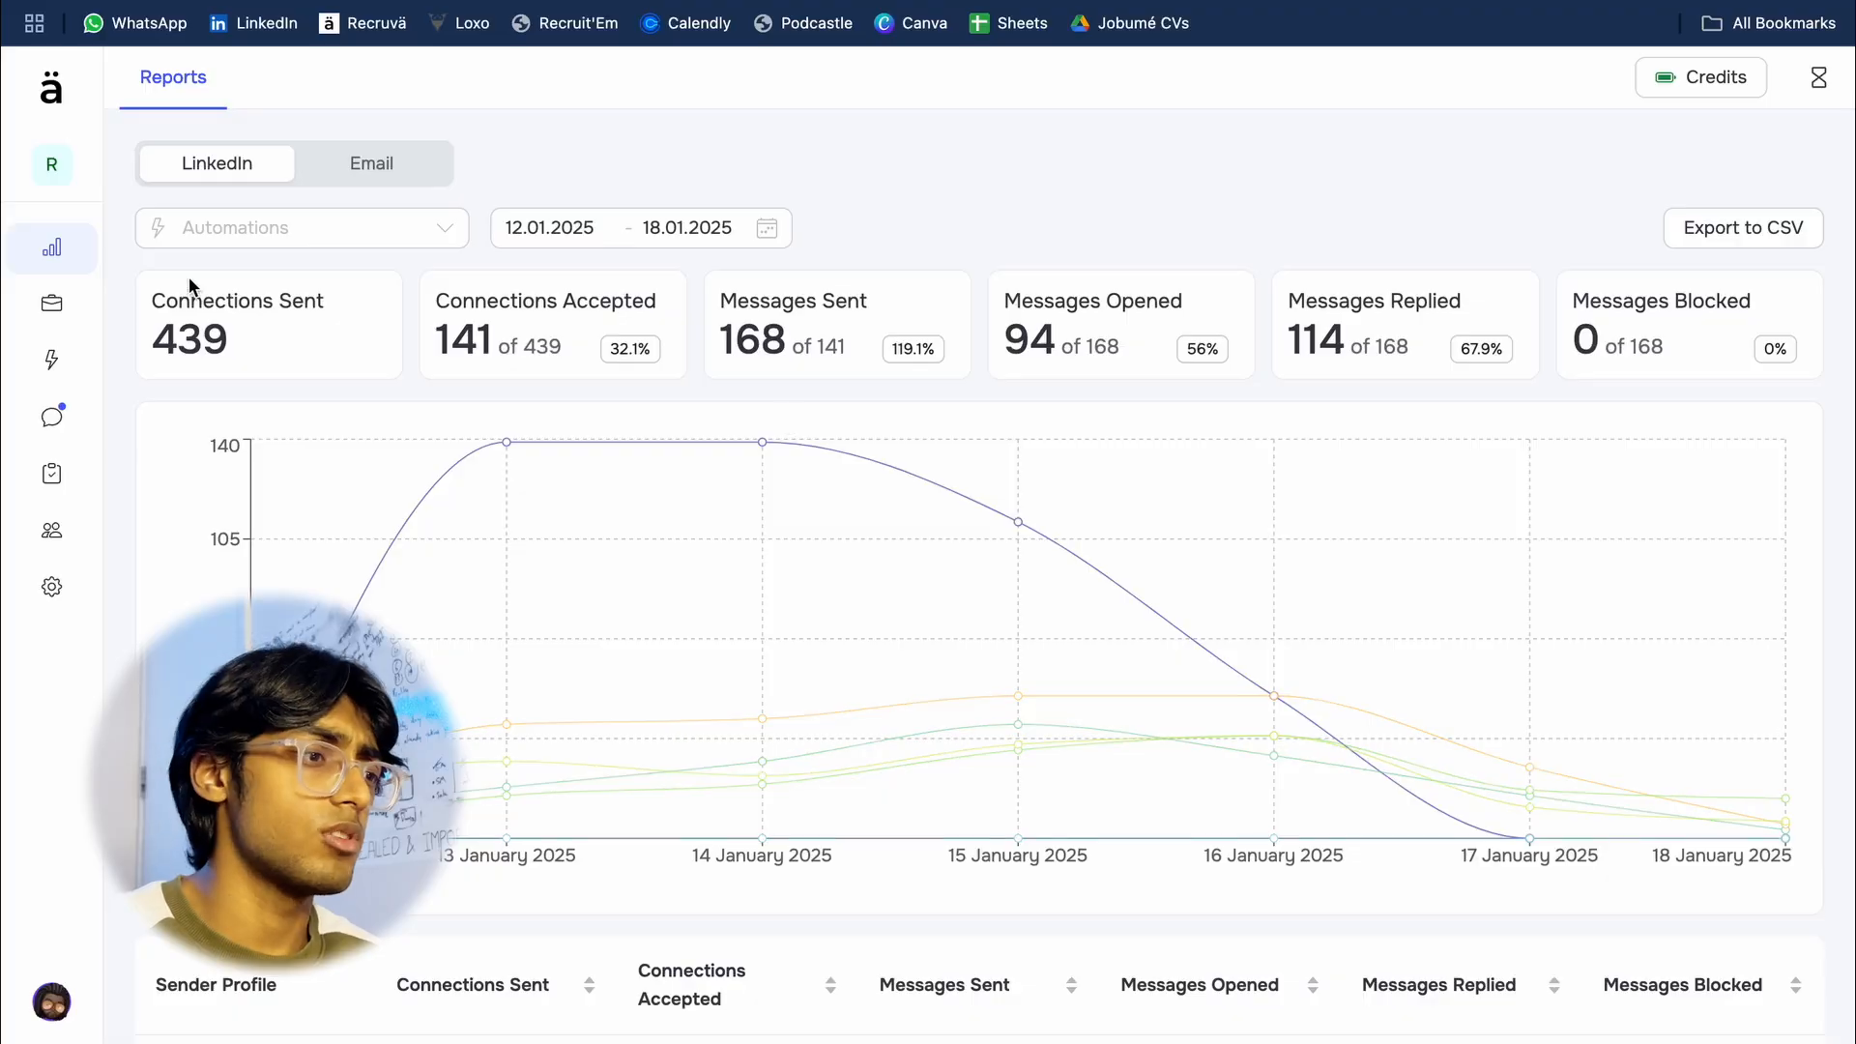
Step: Open the contacts of the "Test java developers" list and select every contact in it
{"action": "mouse_move", "coordinate": [77, 295]}
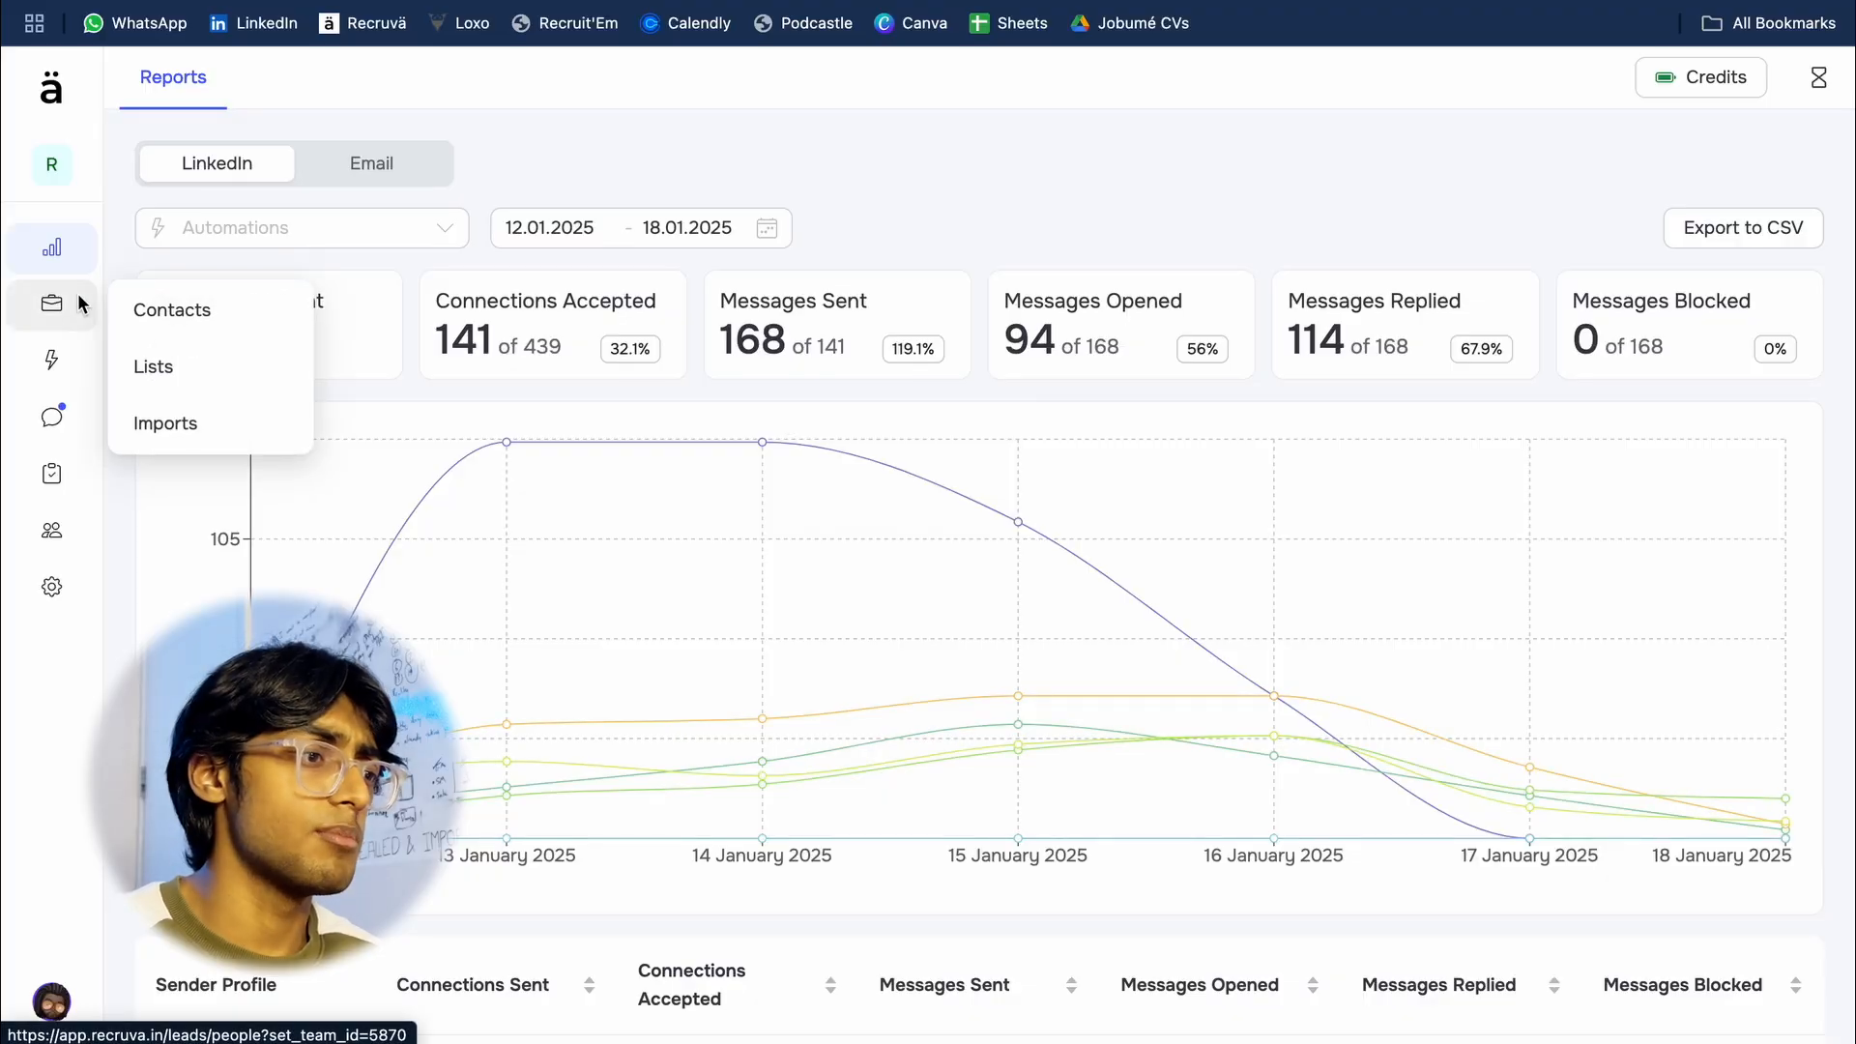
{"action": "left_click", "coordinate": [205, 371]}
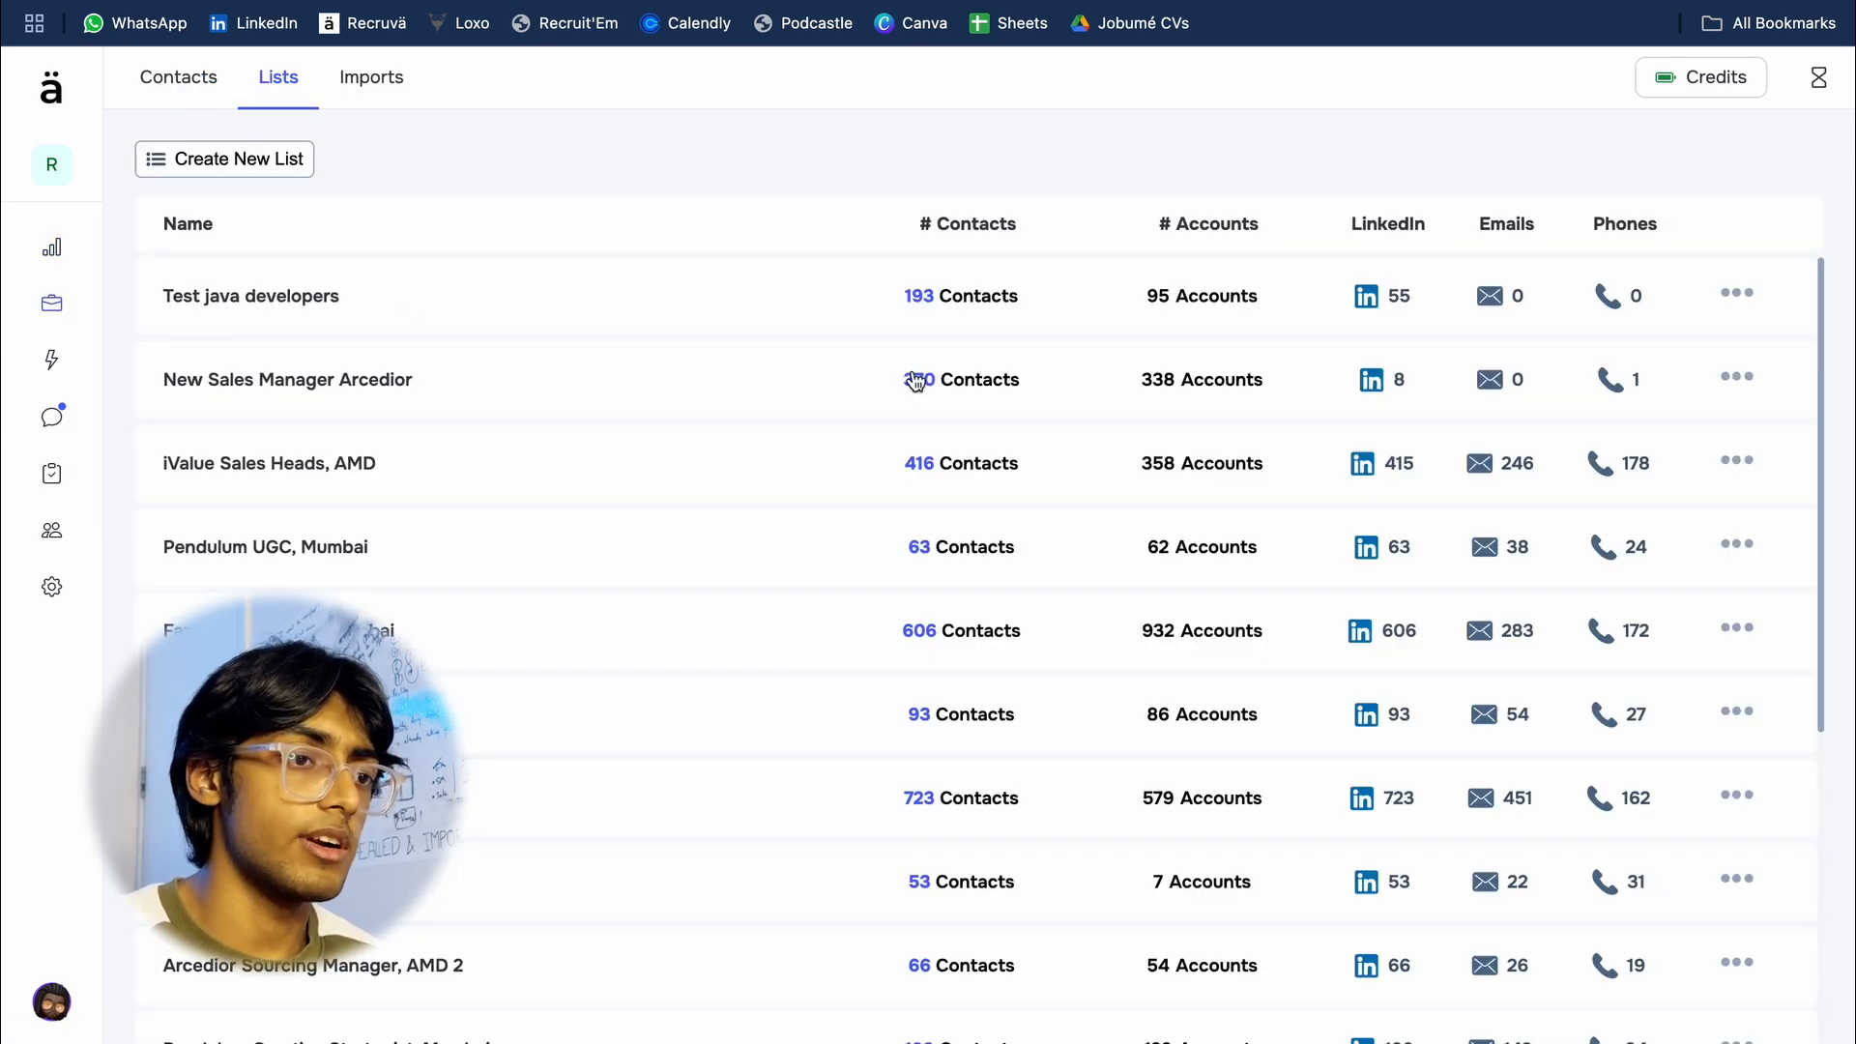
{"action": "left_click", "coordinate": [928, 296]}
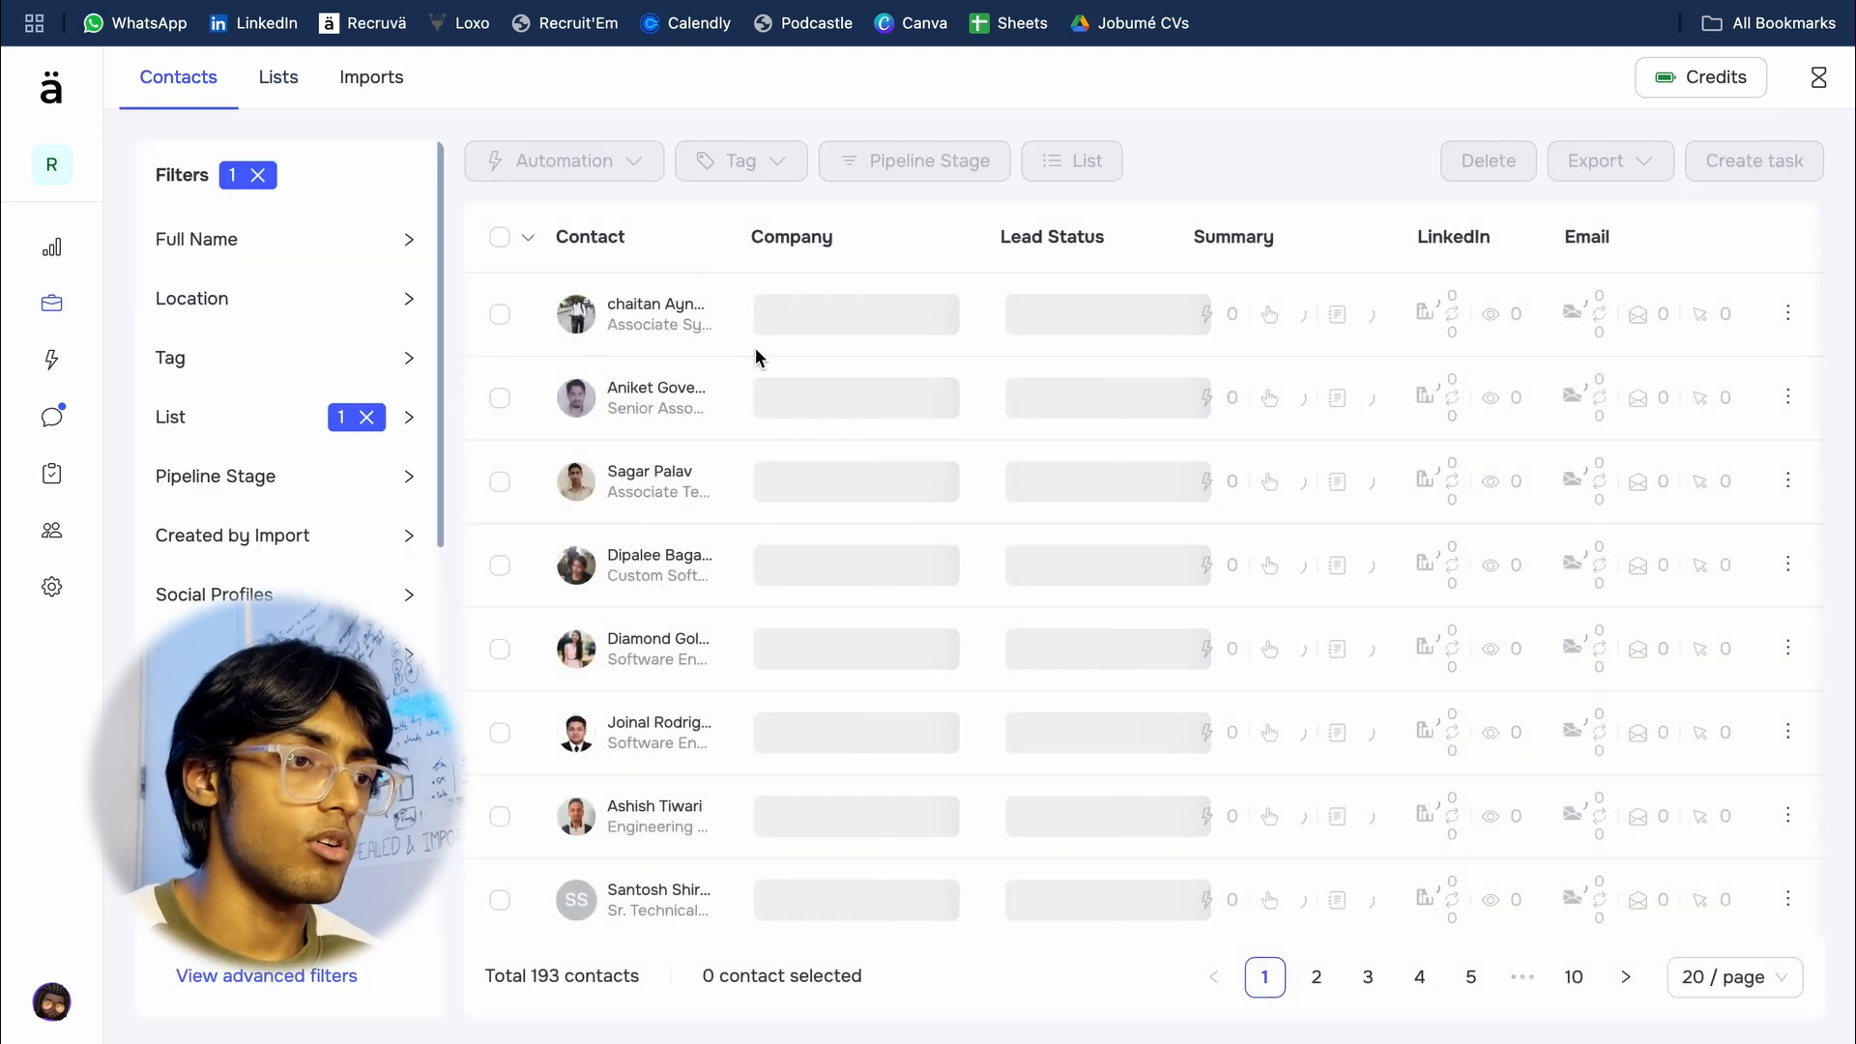
{"action": "scroll", "coordinate": [892, 524], "scroll_direction": "down", "scroll_amount": 10}
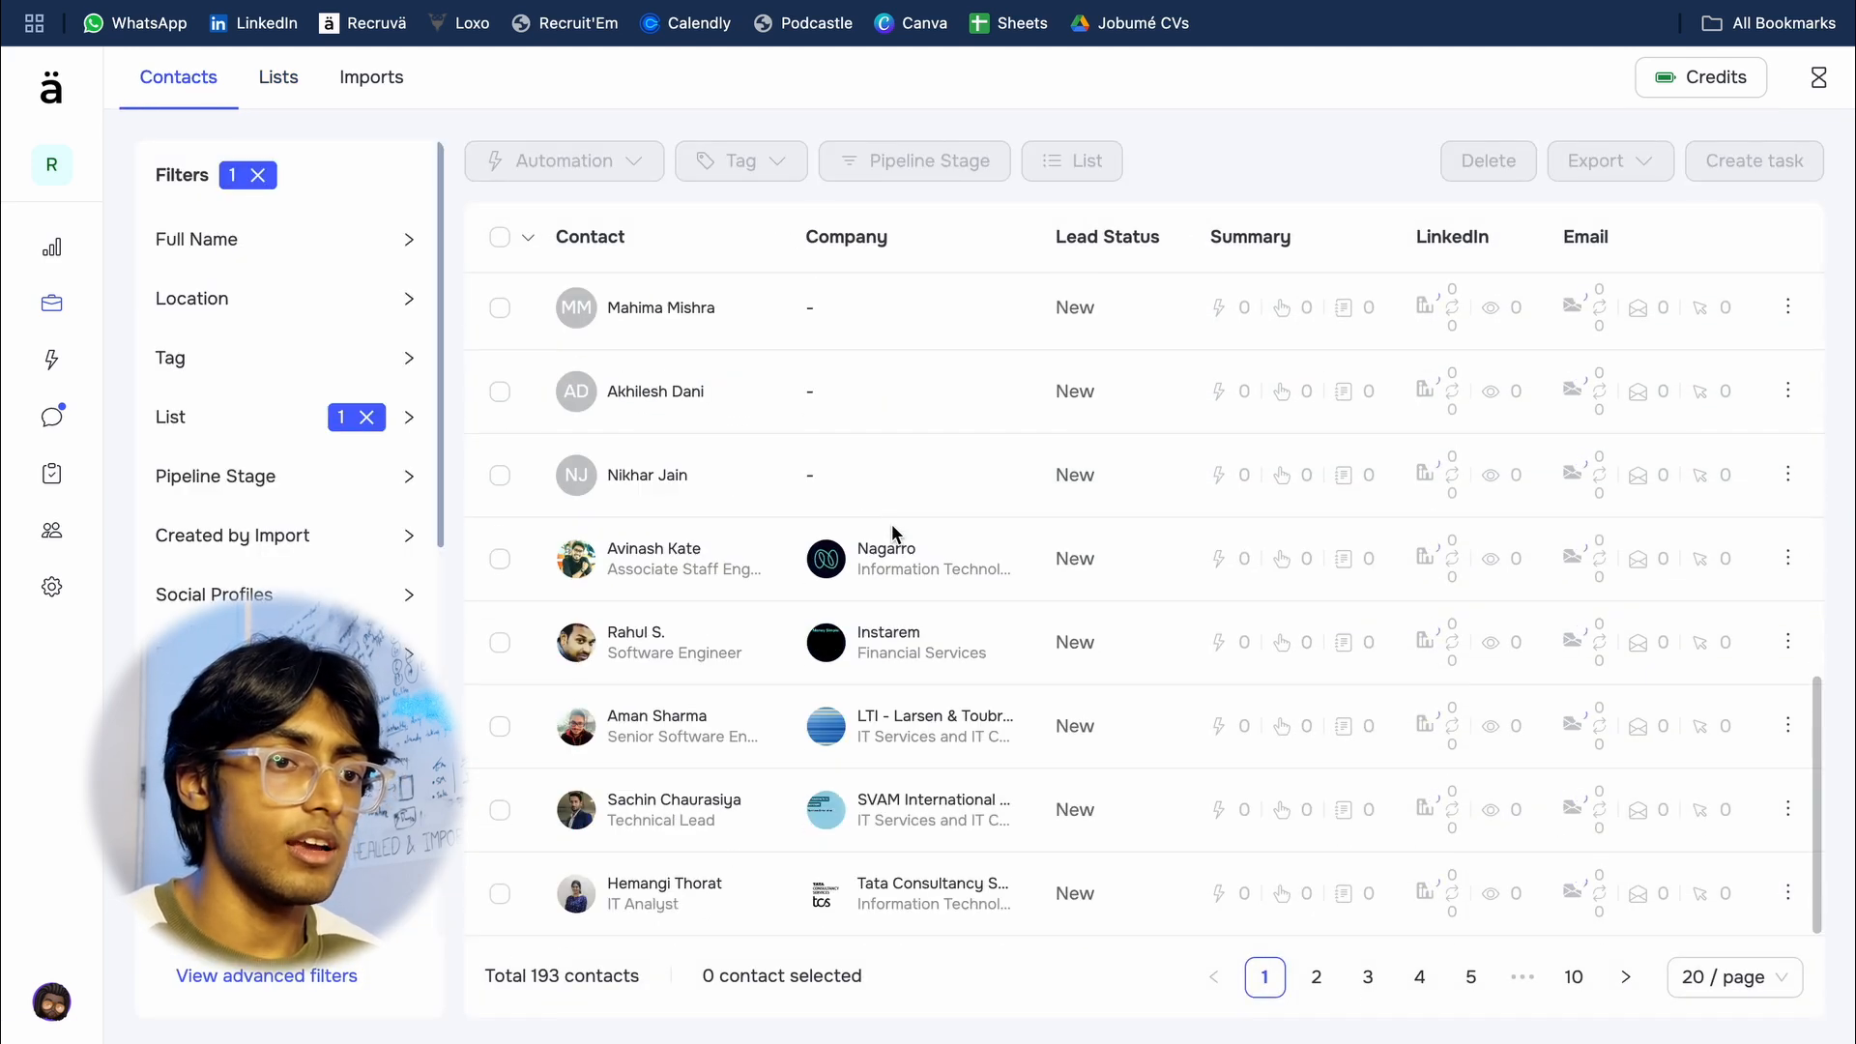
{"action": "scroll", "coordinate": [891, 524], "scroll_direction": "up", "scroll_amount": 10}
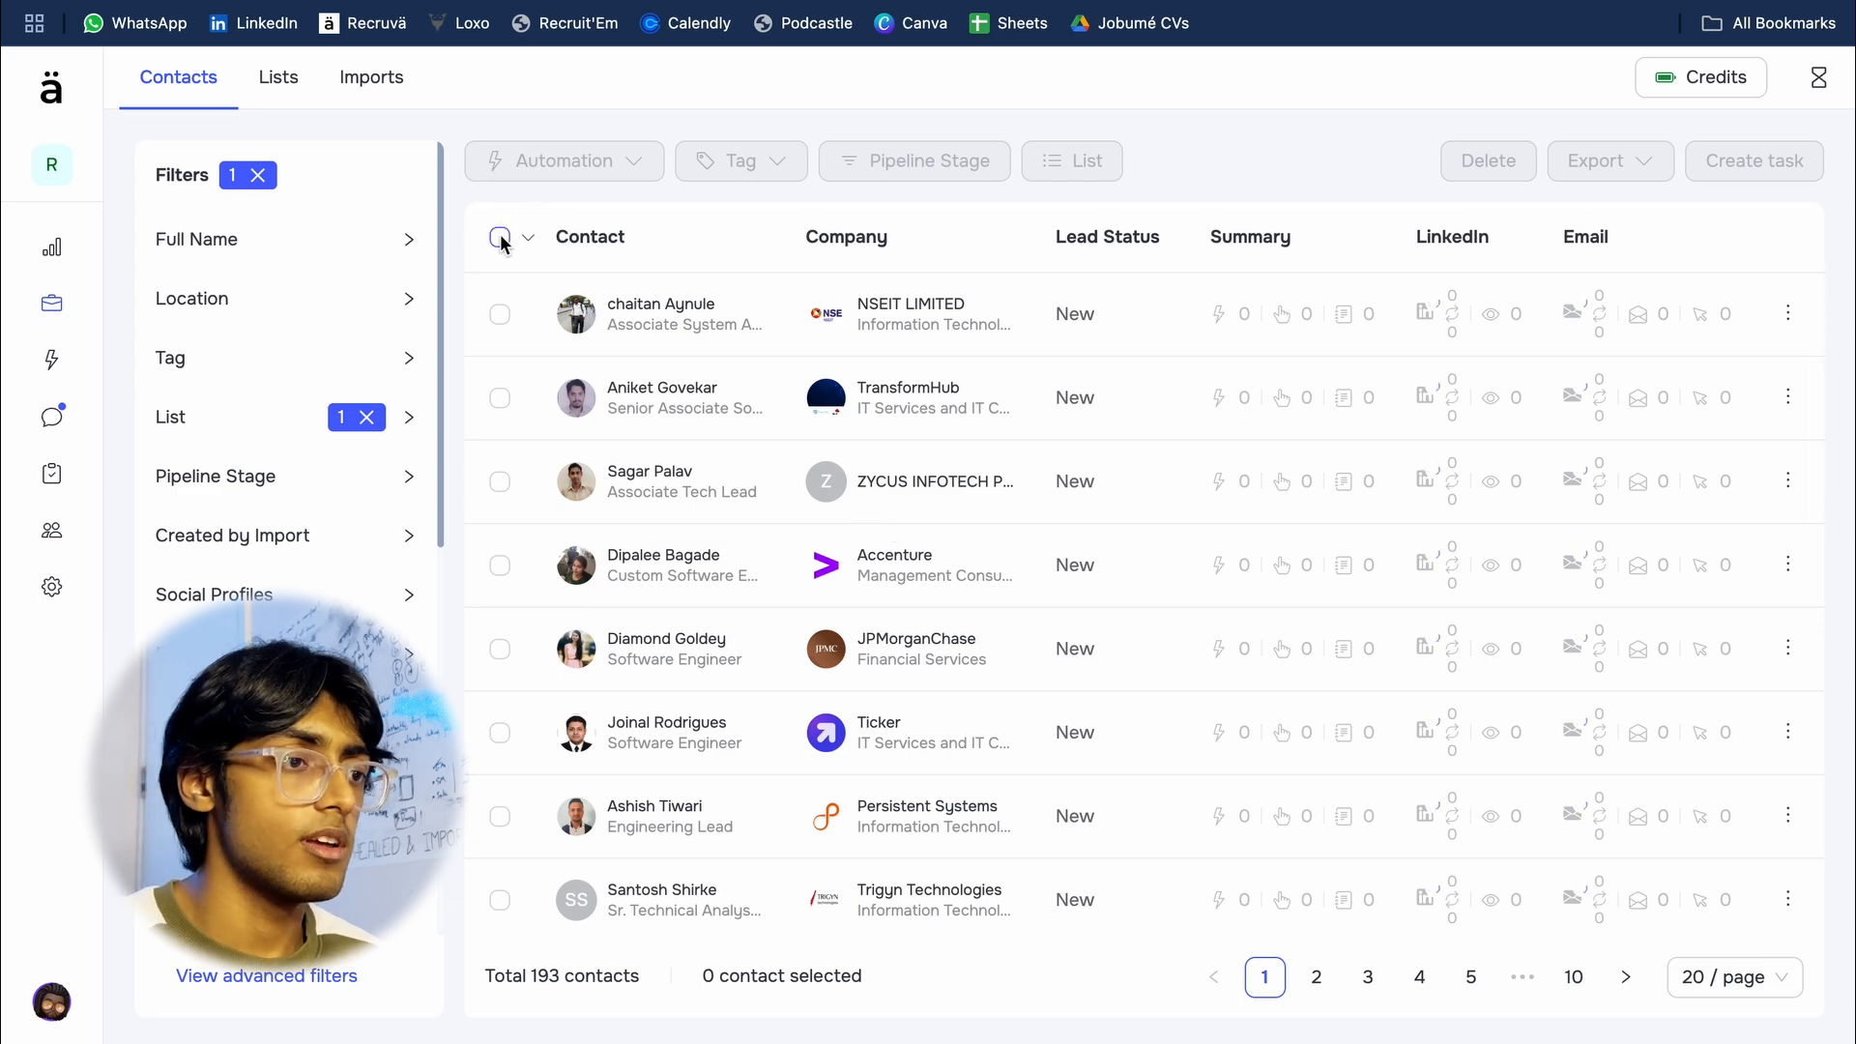
{"action": "mouse_move", "coordinate": [500, 241]}
{"action": "left_click", "coordinate": [487, 321]}
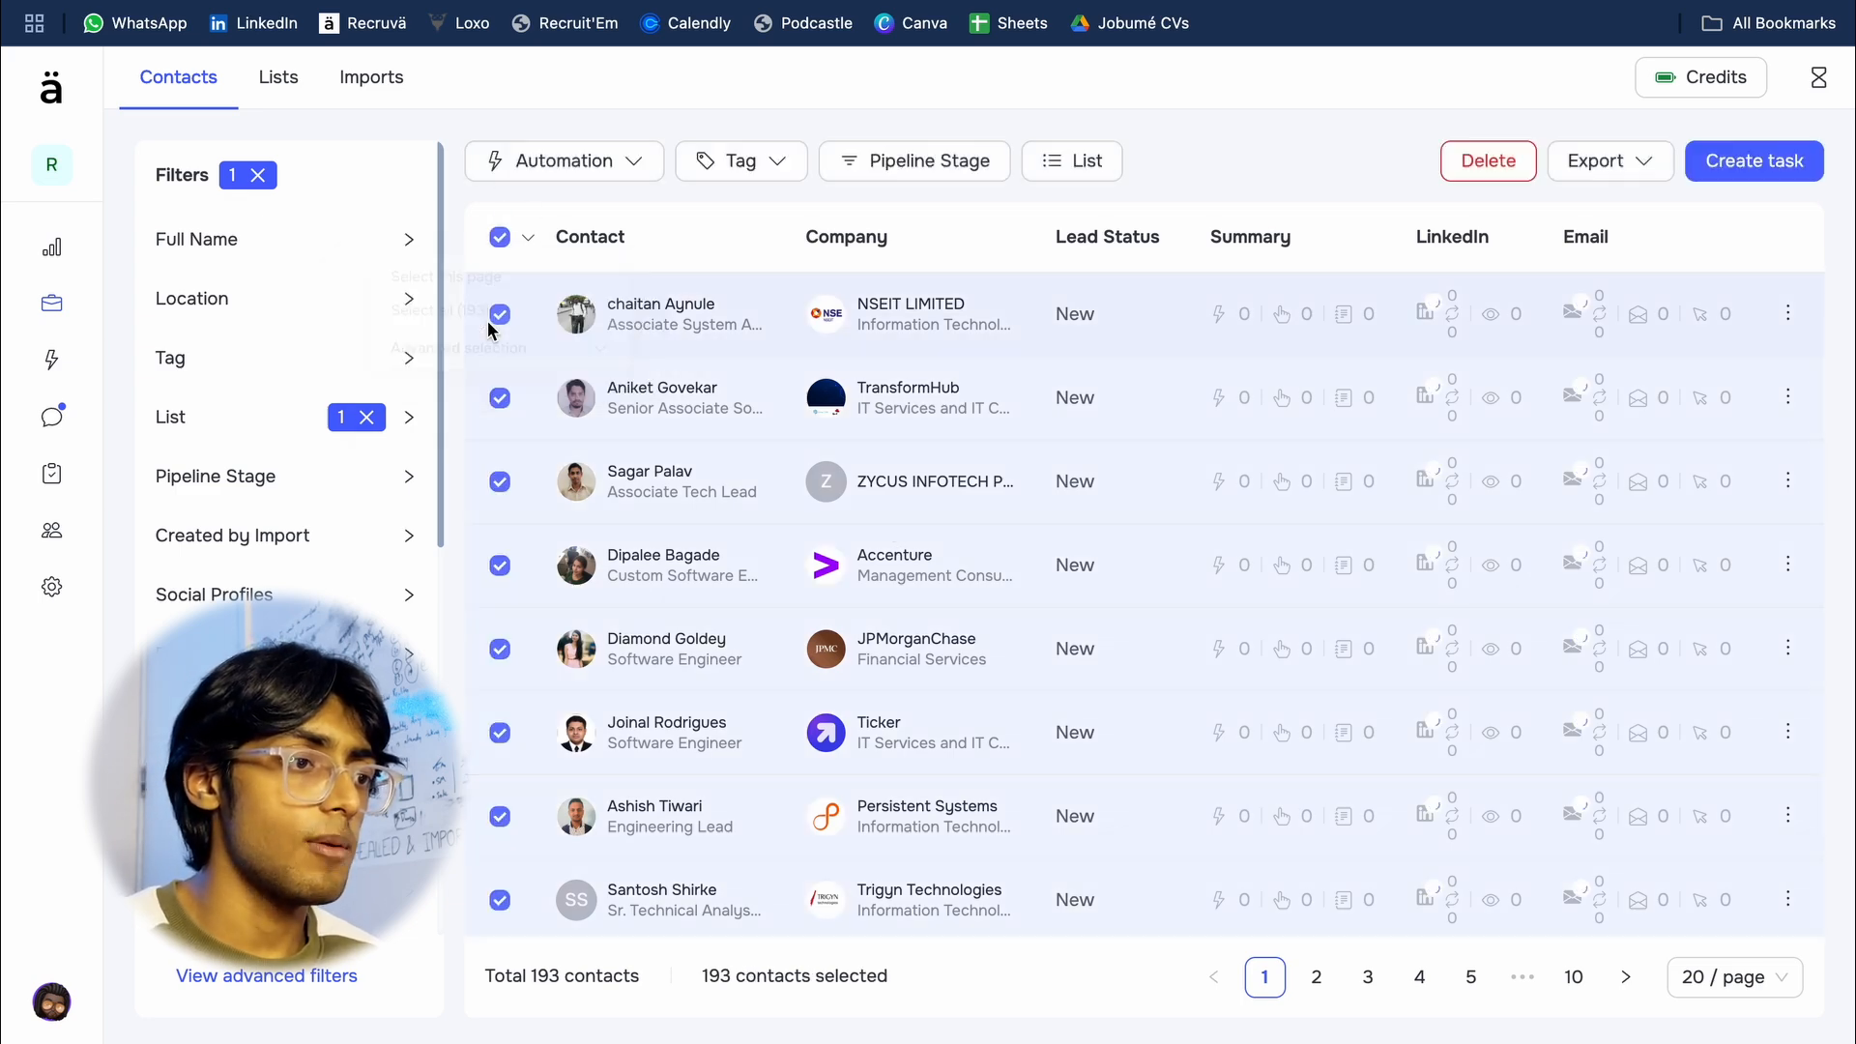
Step: Send only the selected contacts, without coworkers, to the Test2 automation and close the action queue
{"action": "left_click", "coordinate": [628, 173]}
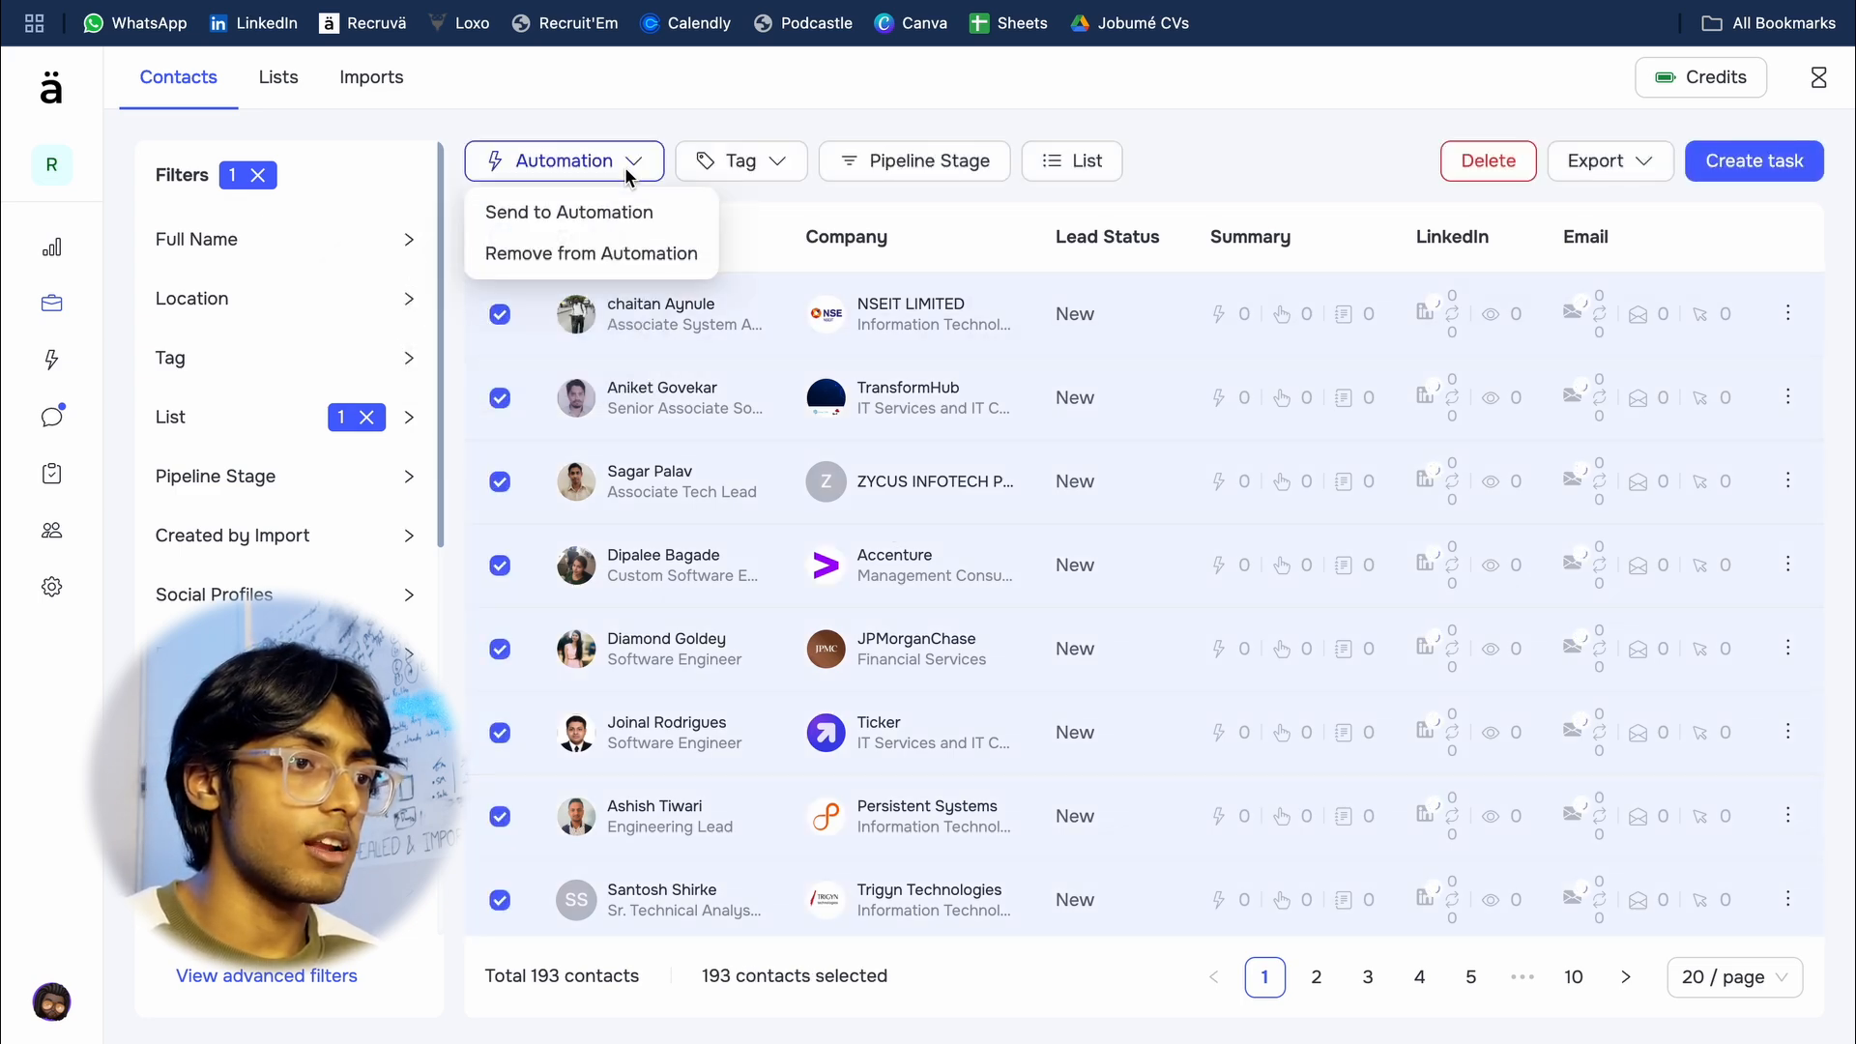
{"action": "left_click", "coordinate": [681, 213]}
{"action": "left_click", "coordinate": [759, 600]}
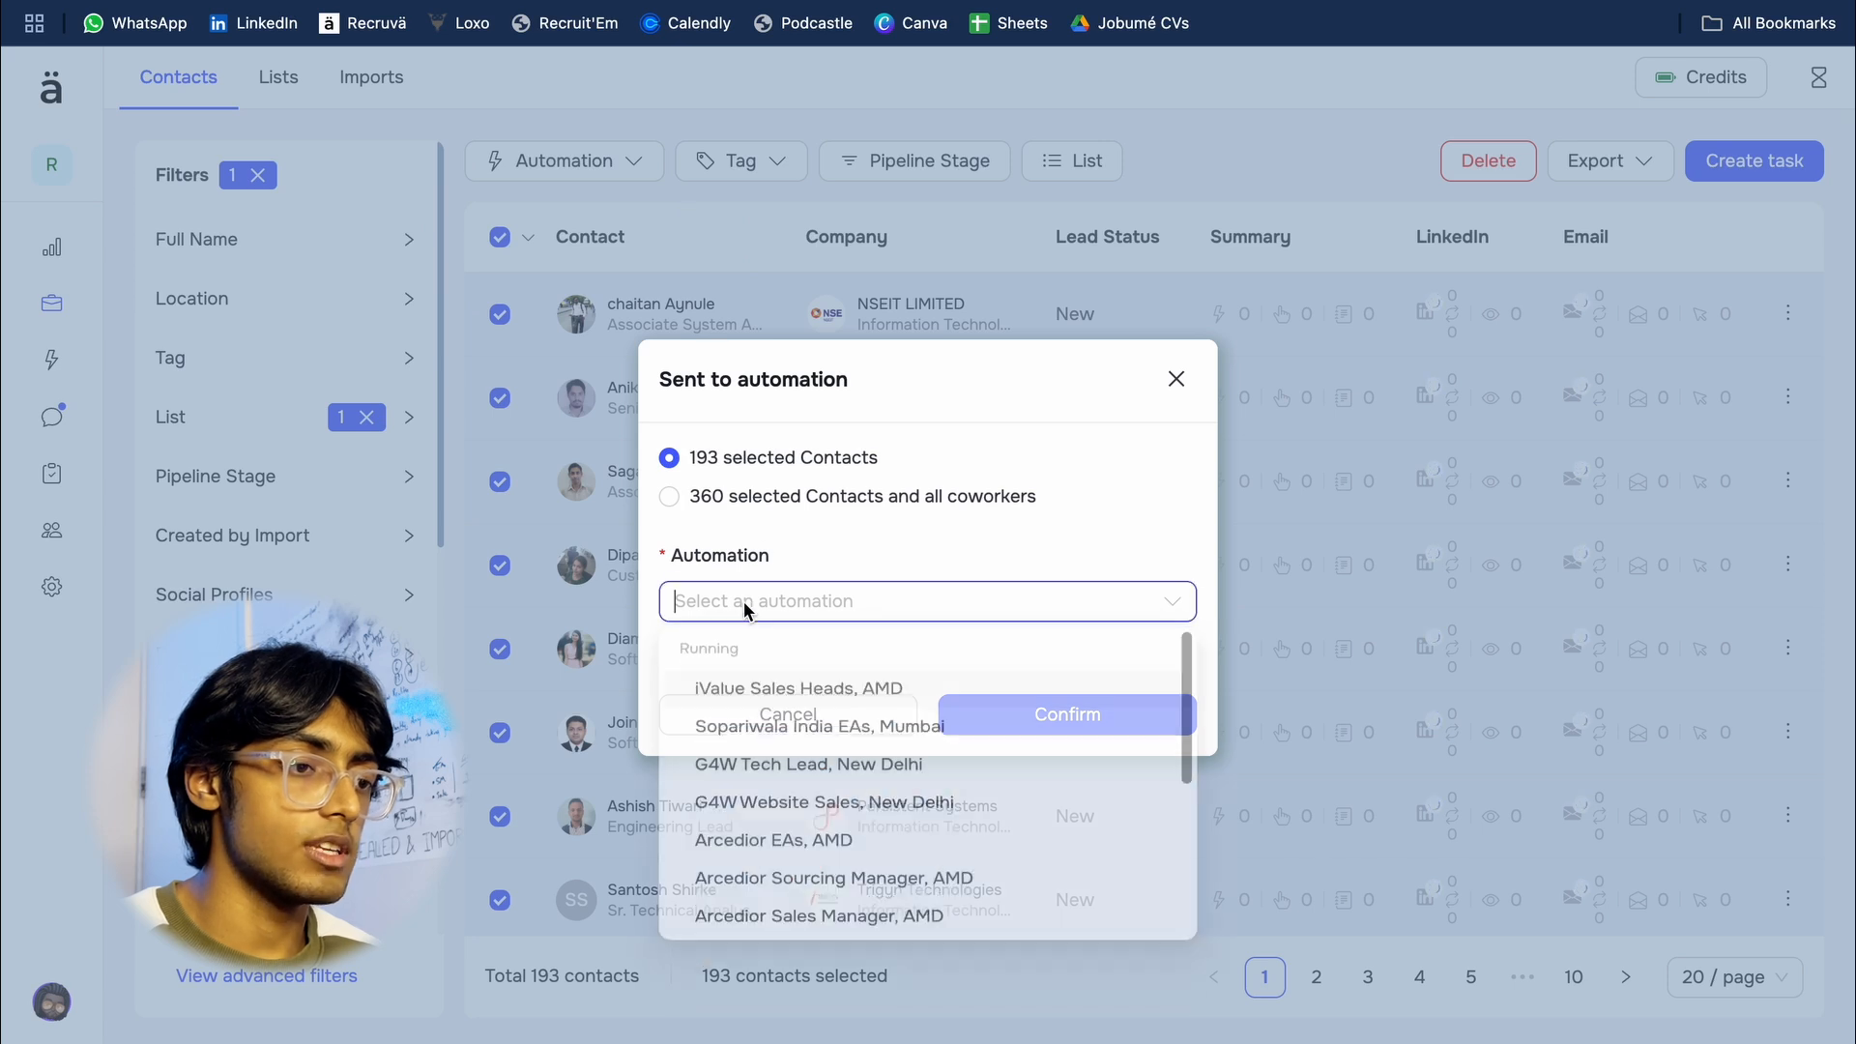
{"action": "scroll", "coordinate": [802, 745], "scroll_direction": "down", "scroll_amount": 3}
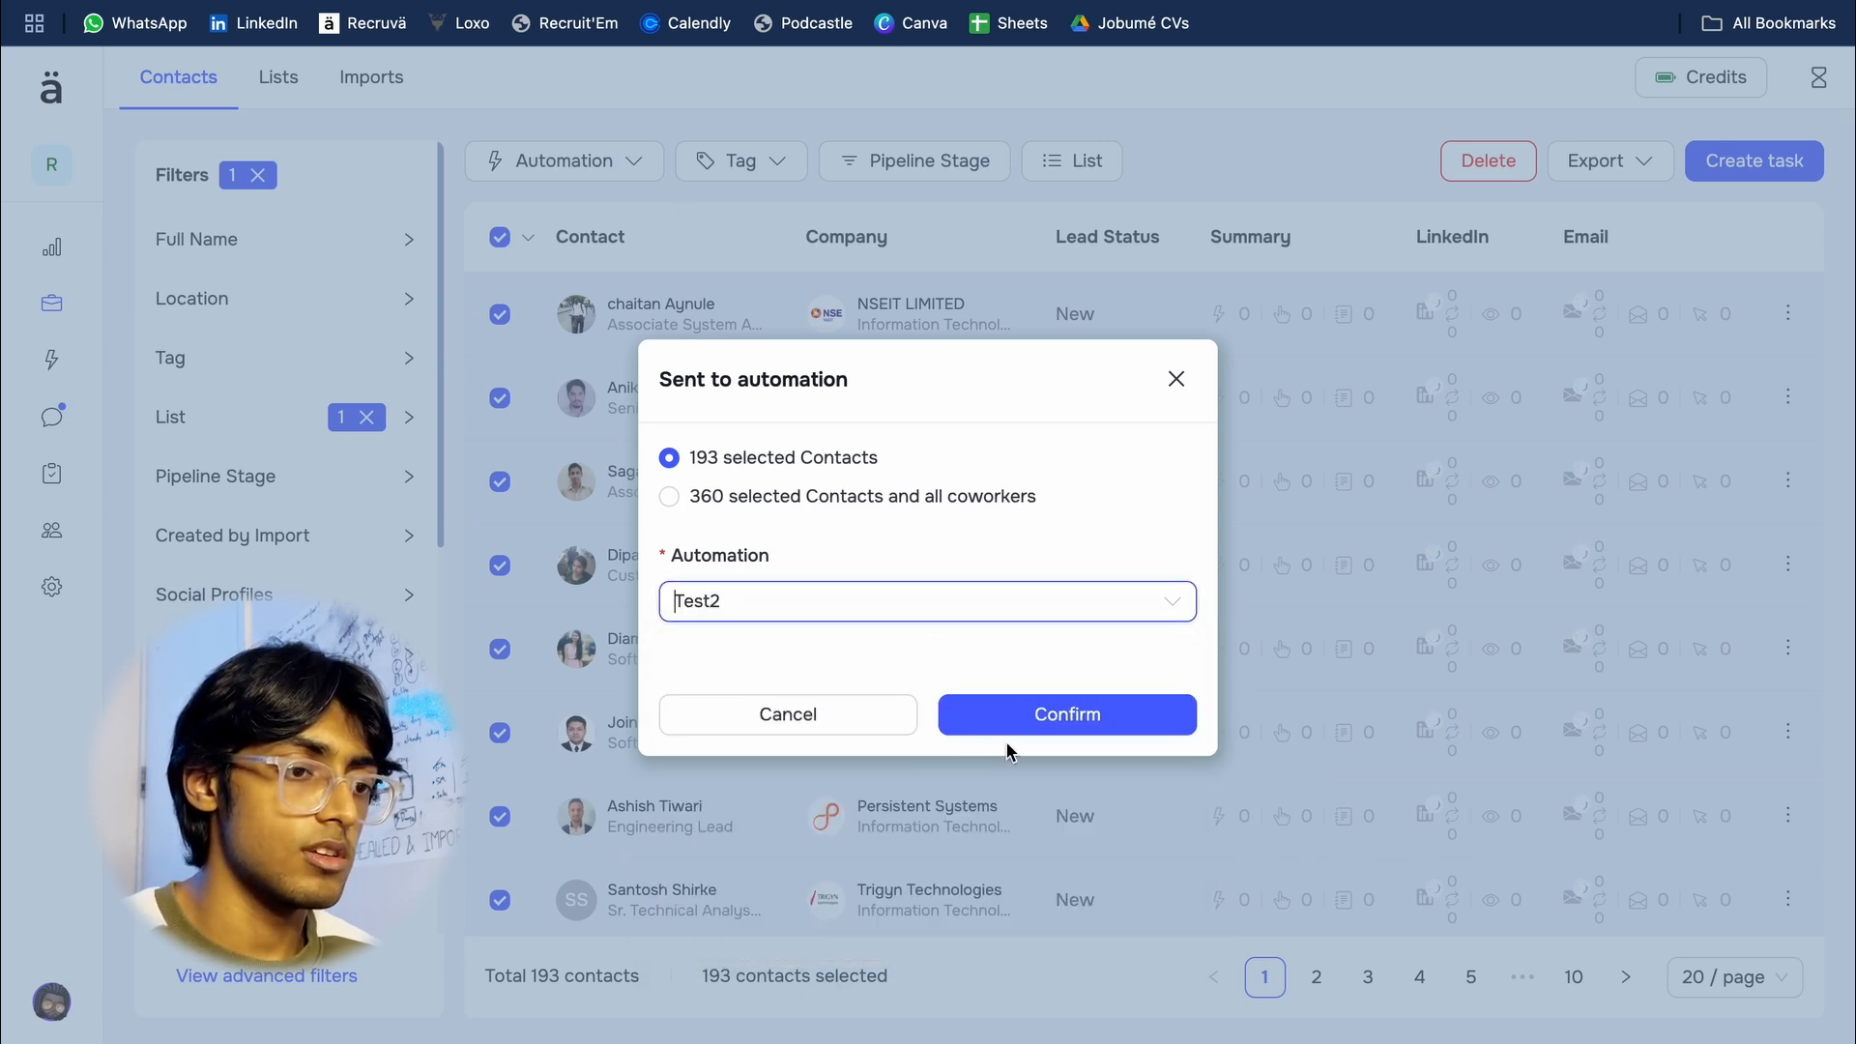
{"action": "left_click", "coordinate": [998, 724]}
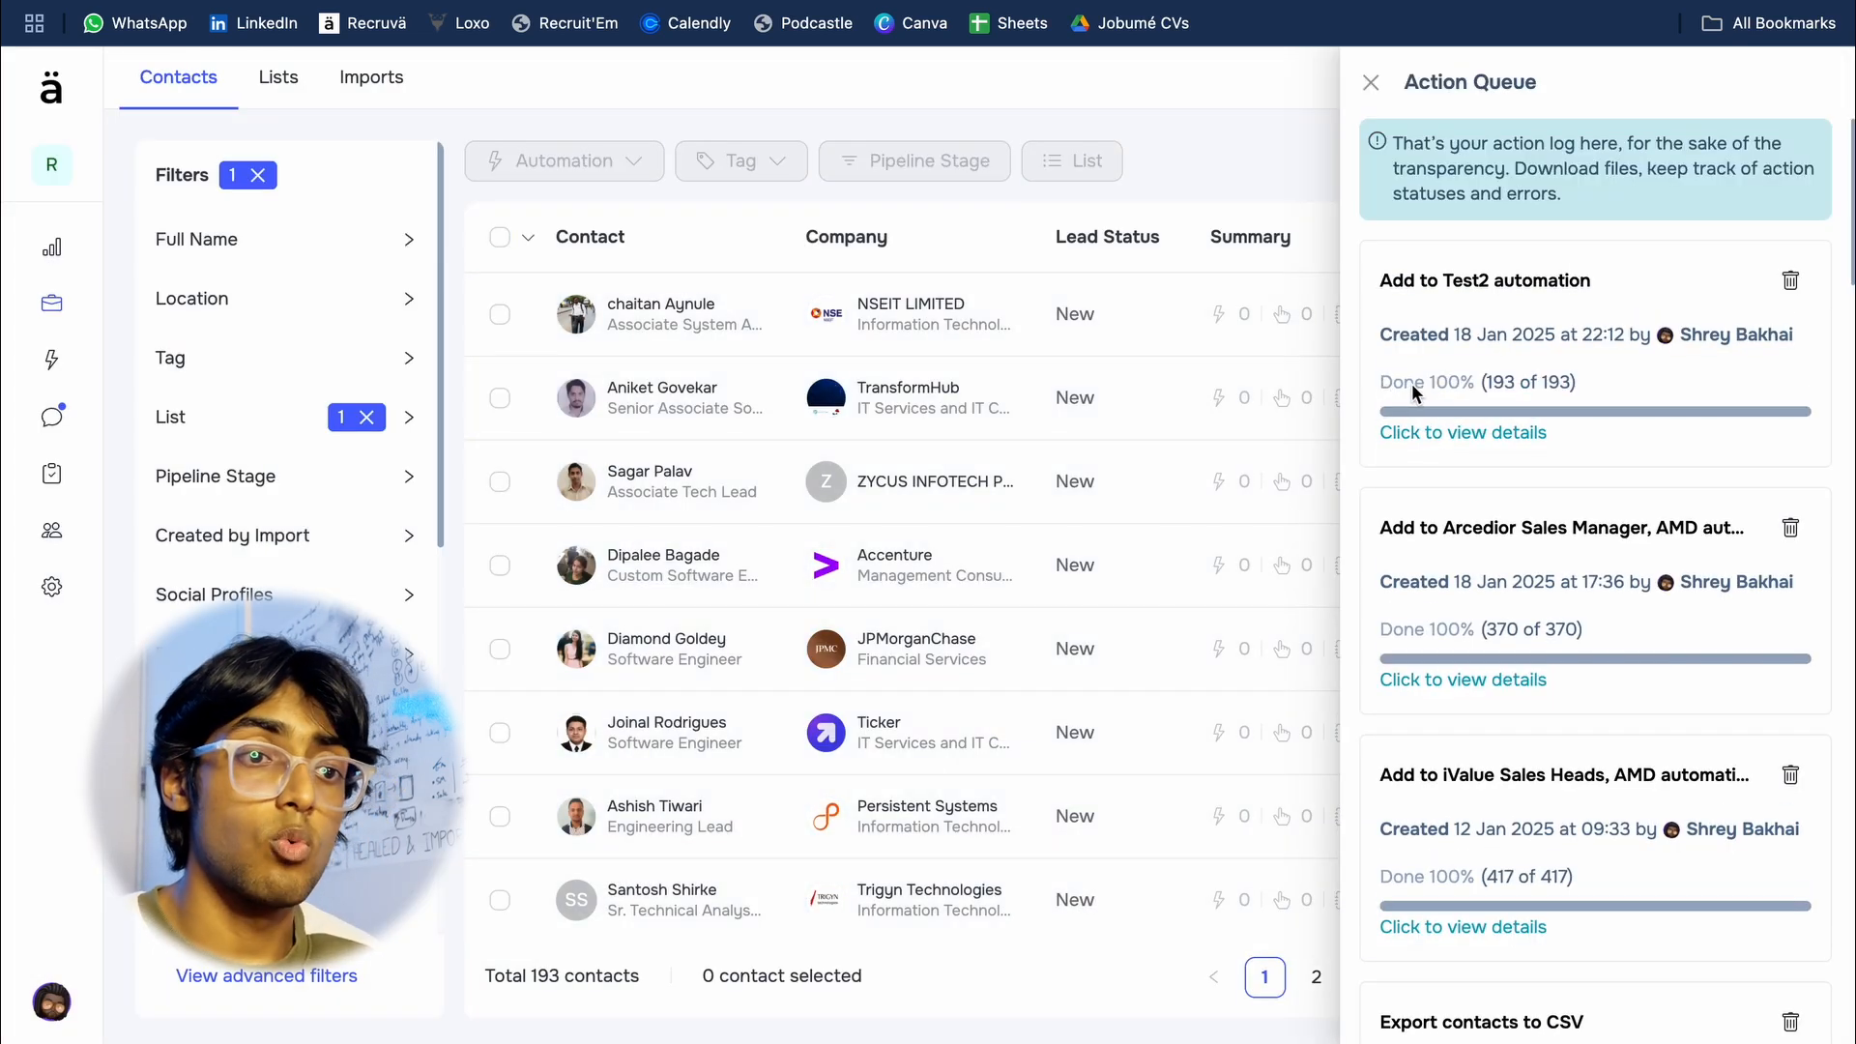
{"action": "left_click", "coordinate": [1371, 82]}
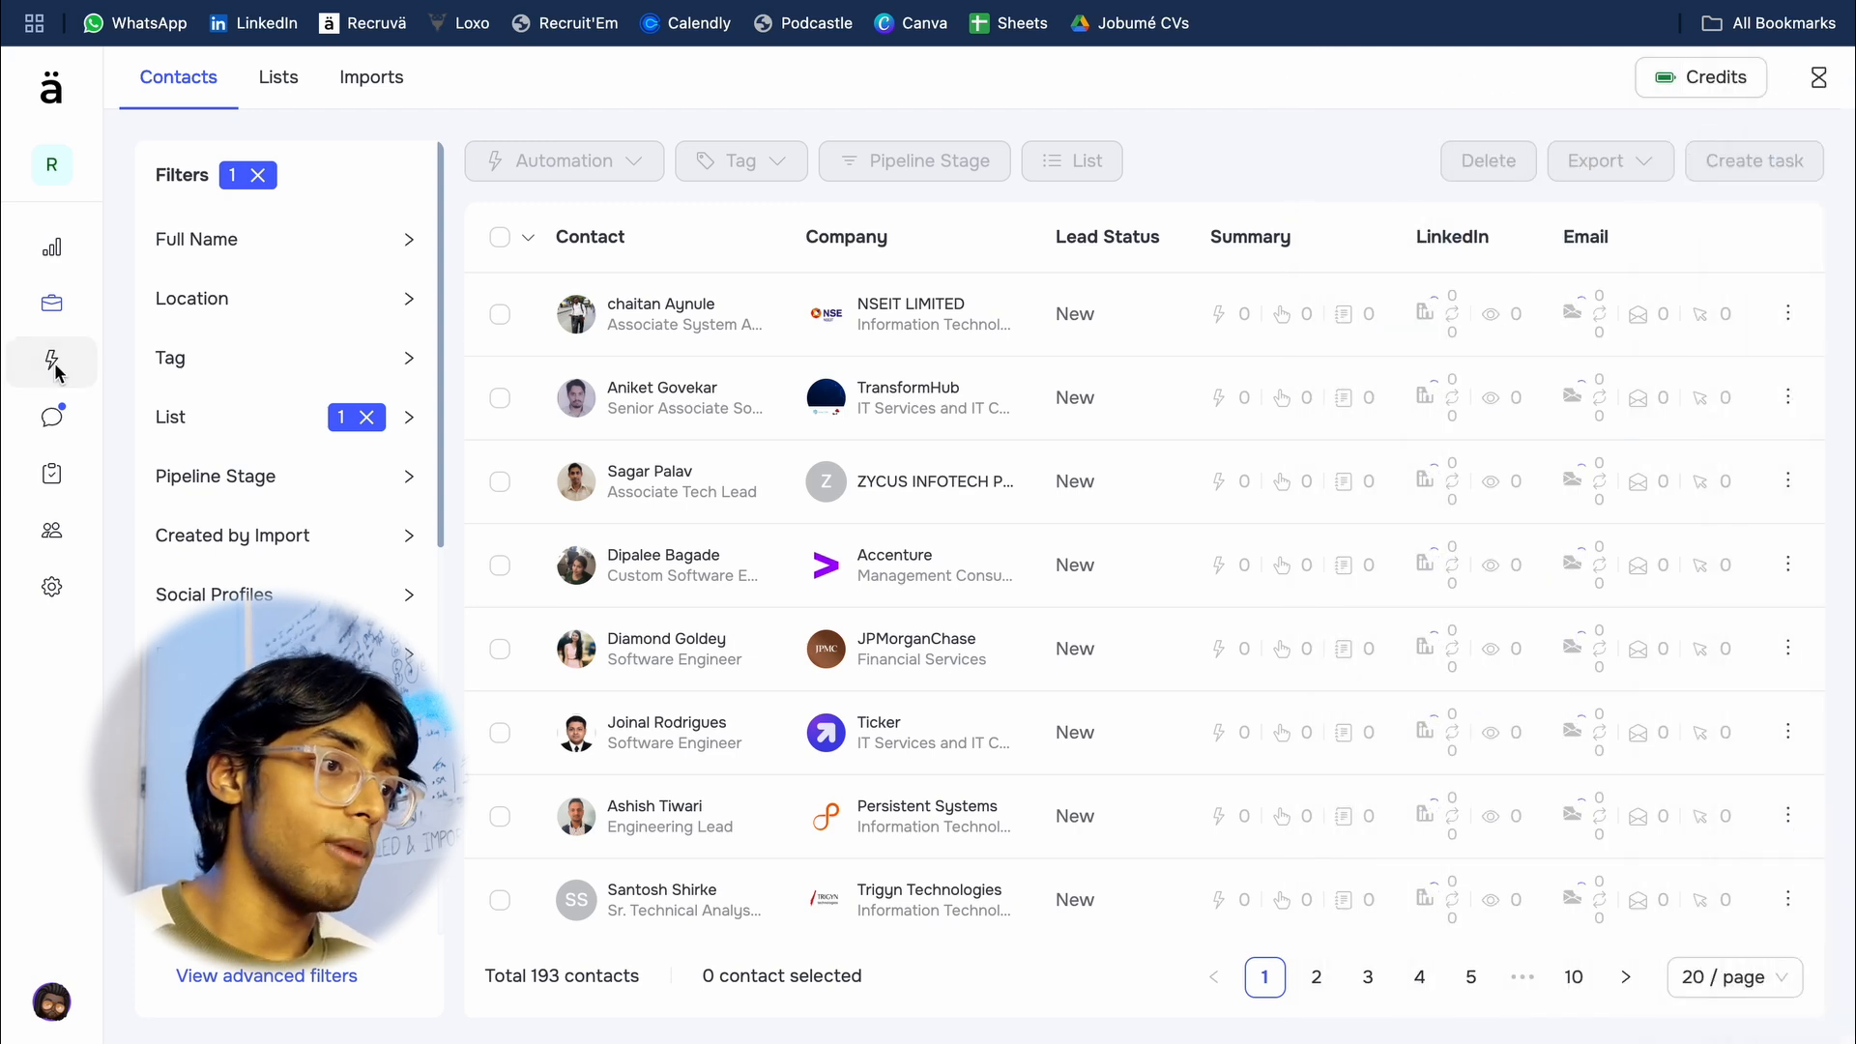
Step: Review the contacts in the filtered list and their automation activity in the Summary column
{"action": "mouse_move", "coordinate": [52, 360]}
{"action": "left_click", "coordinate": [193, 379]}
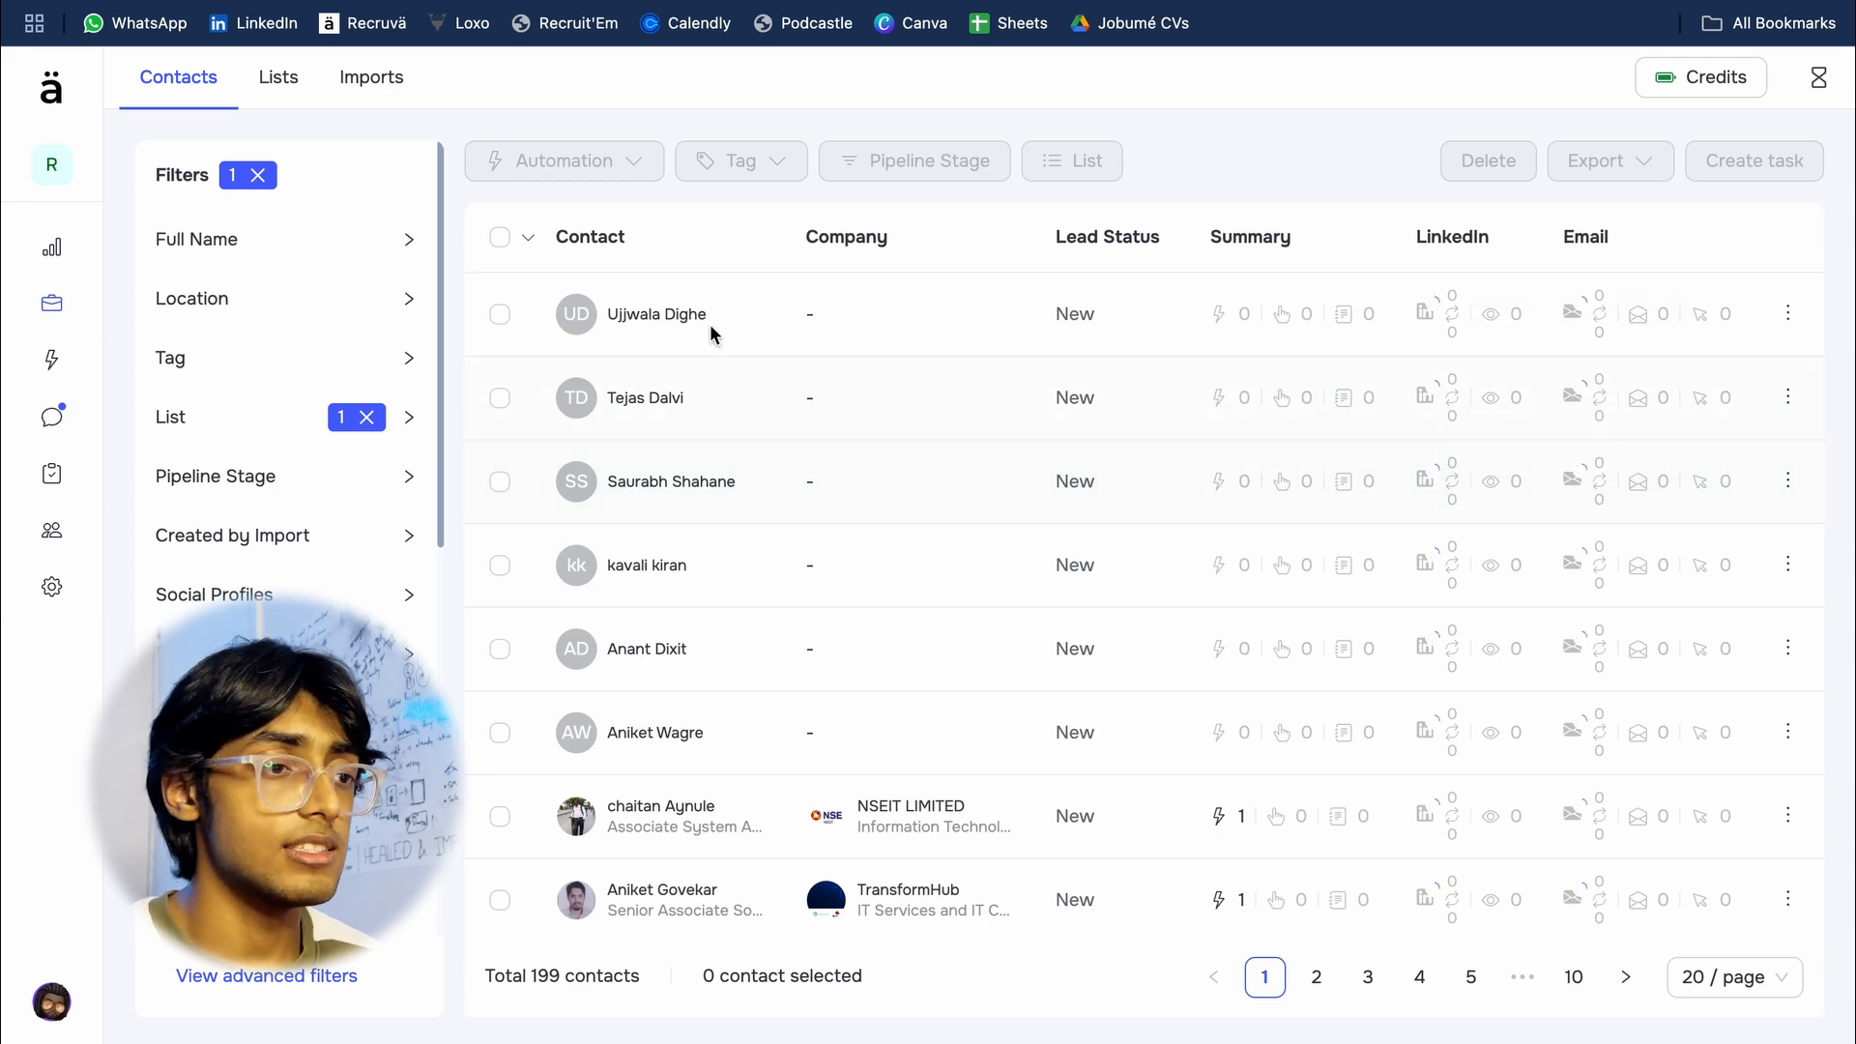
{"action": "scroll", "coordinate": [925, 713], "scroll_direction": "down", "scroll_amount": 4}
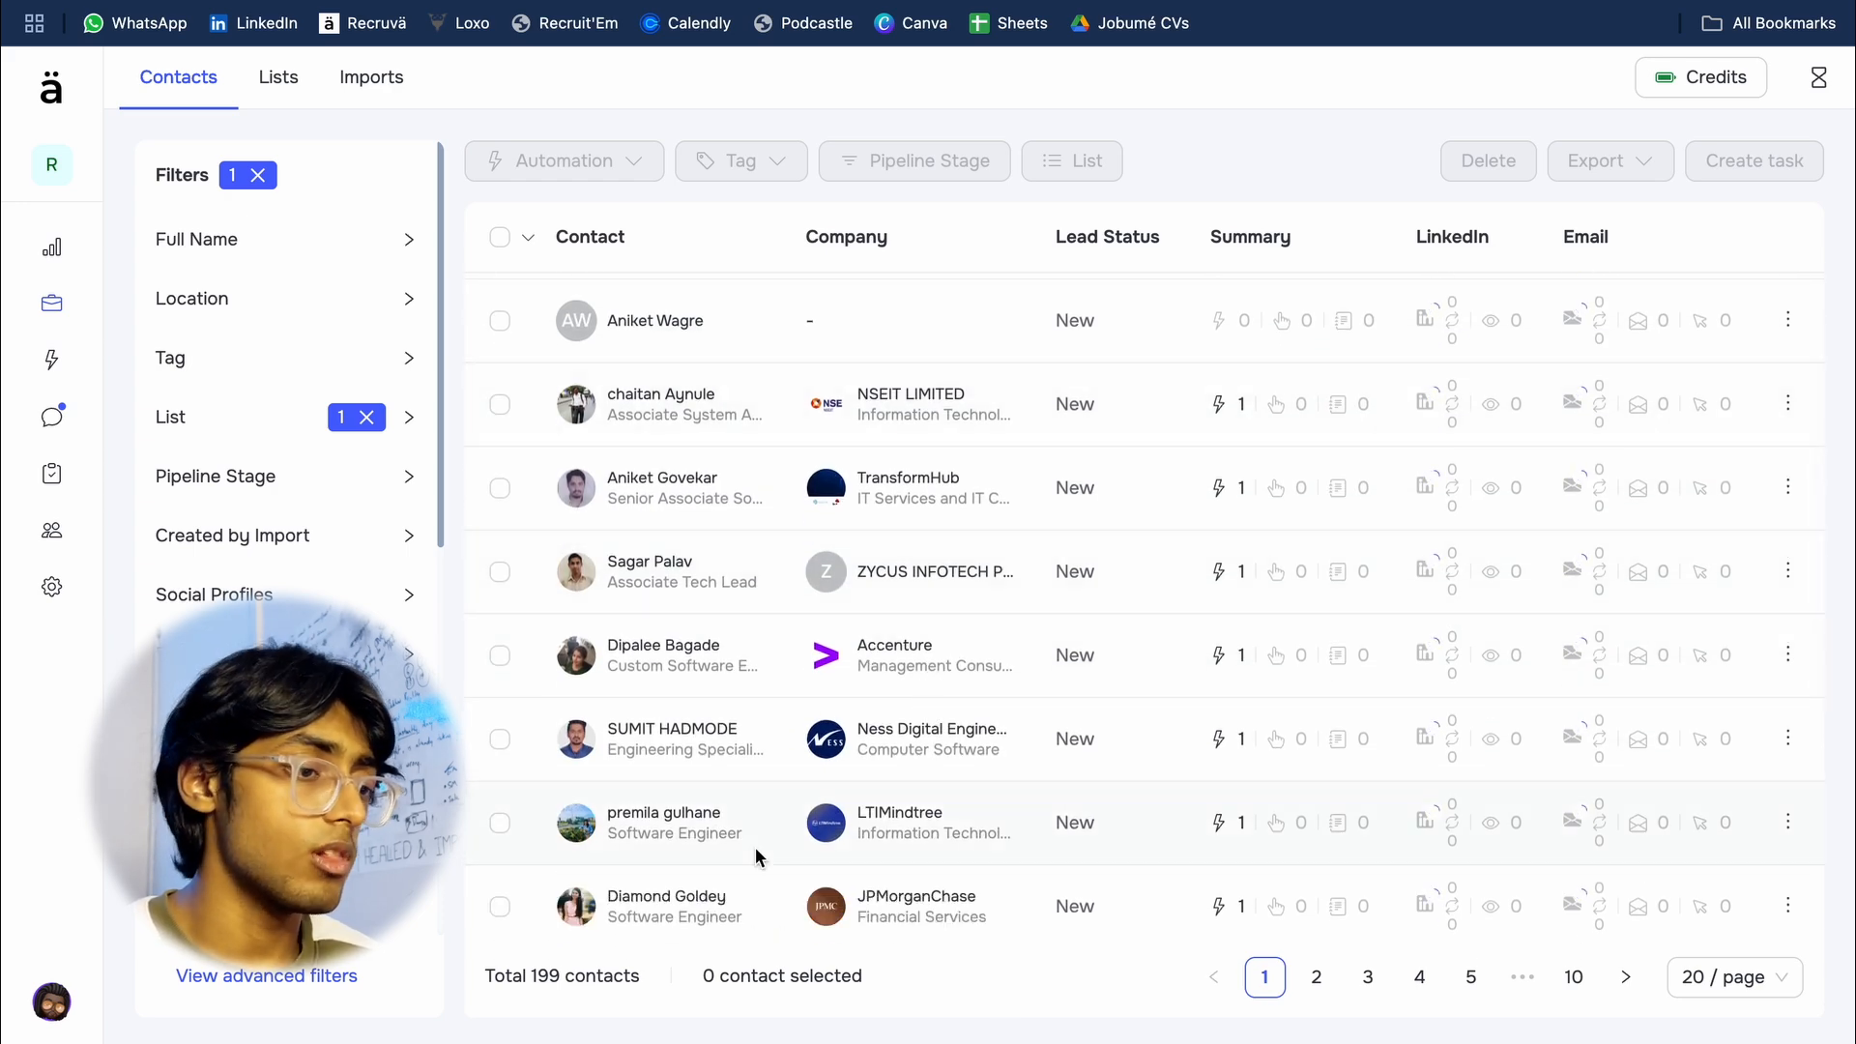
{"action": "scroll", "coordinate": [648, 392], "scroll_direction": "down", "scroll_amount": 6}
{"action": "scroll", "coordinate": [290, 676], "scroll_direction": "down", "scroll_amount": 1}
{"action": "scroll", "coordinate": [290, 580], "scroll_direction": "down", "scroll_amount": 5}
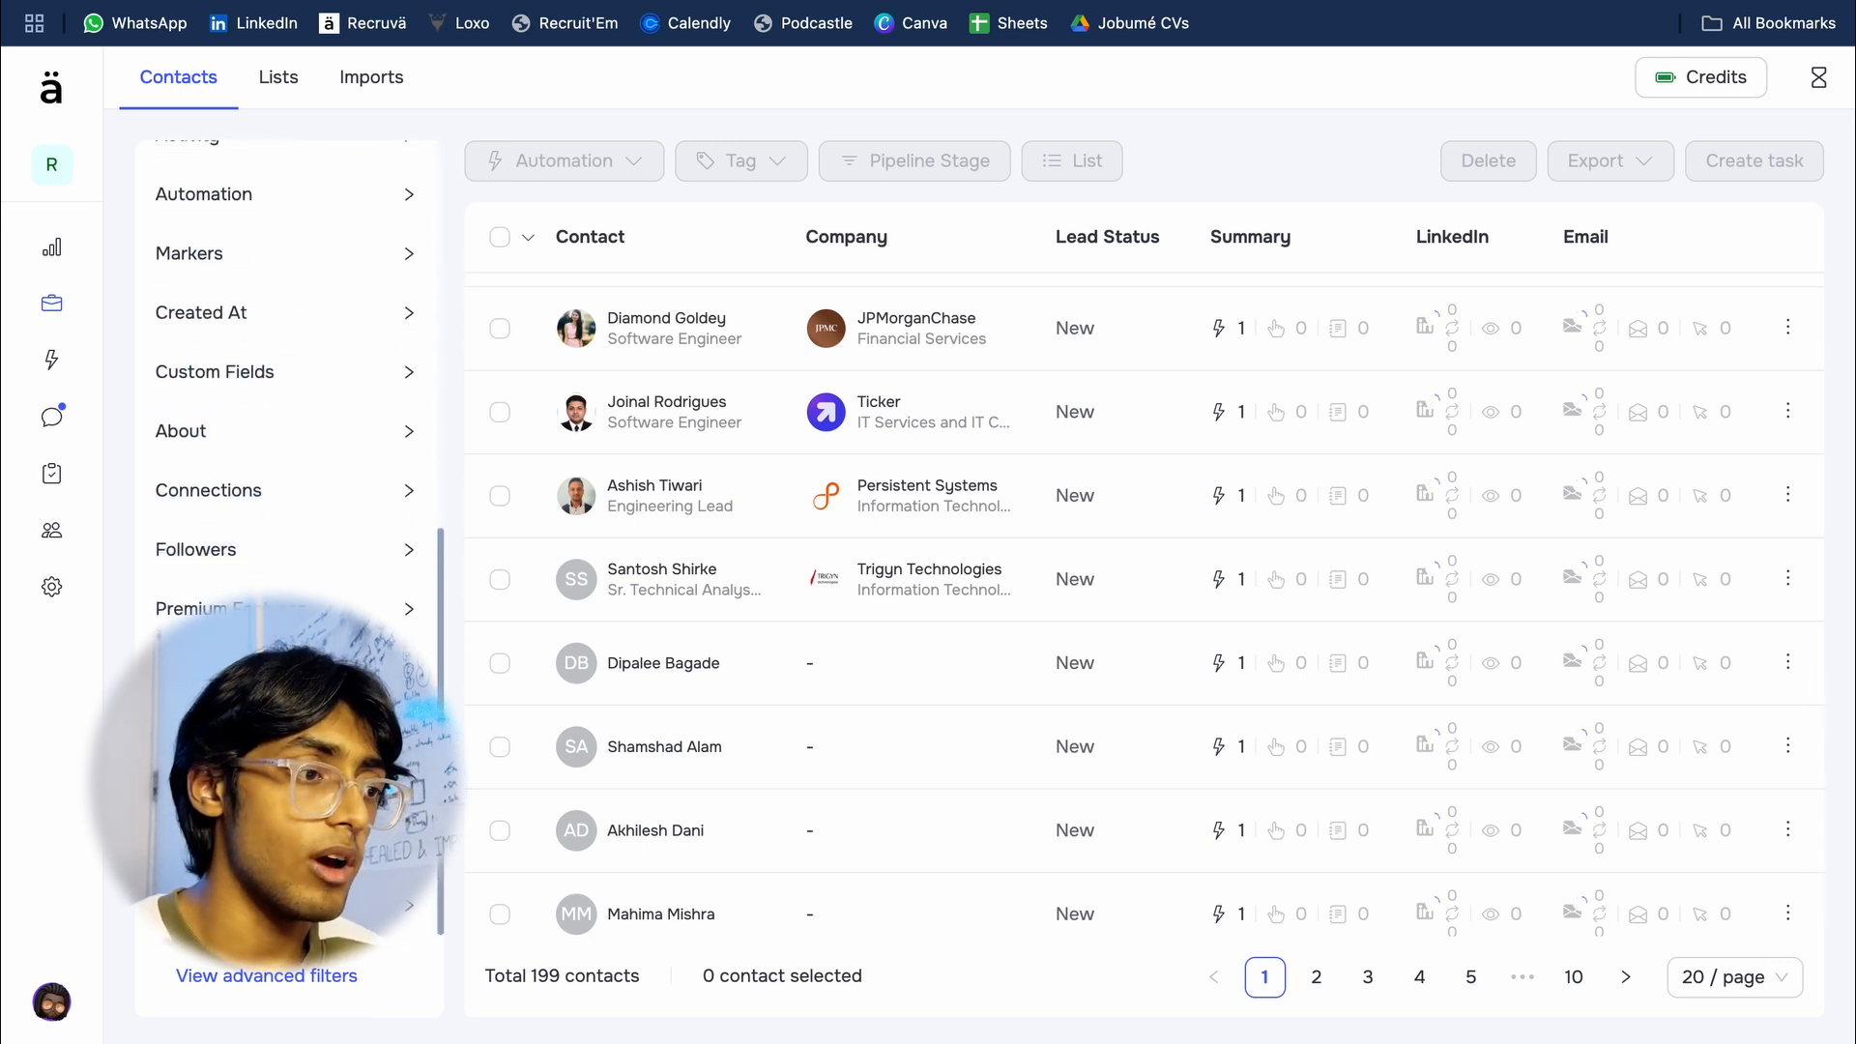
{"action": "scroll", "coordinate": [290, 580], "scroll_direction": "up", "scroll_amount": 1}
{"action": "scroll", "coordinate": [290, 580], "scroll_direction": "down", "scroll_amount": 1}
{"action": "scroll", "coordinate": [350, 456], "scroll_direction": "up", "scroll_amount": 8}
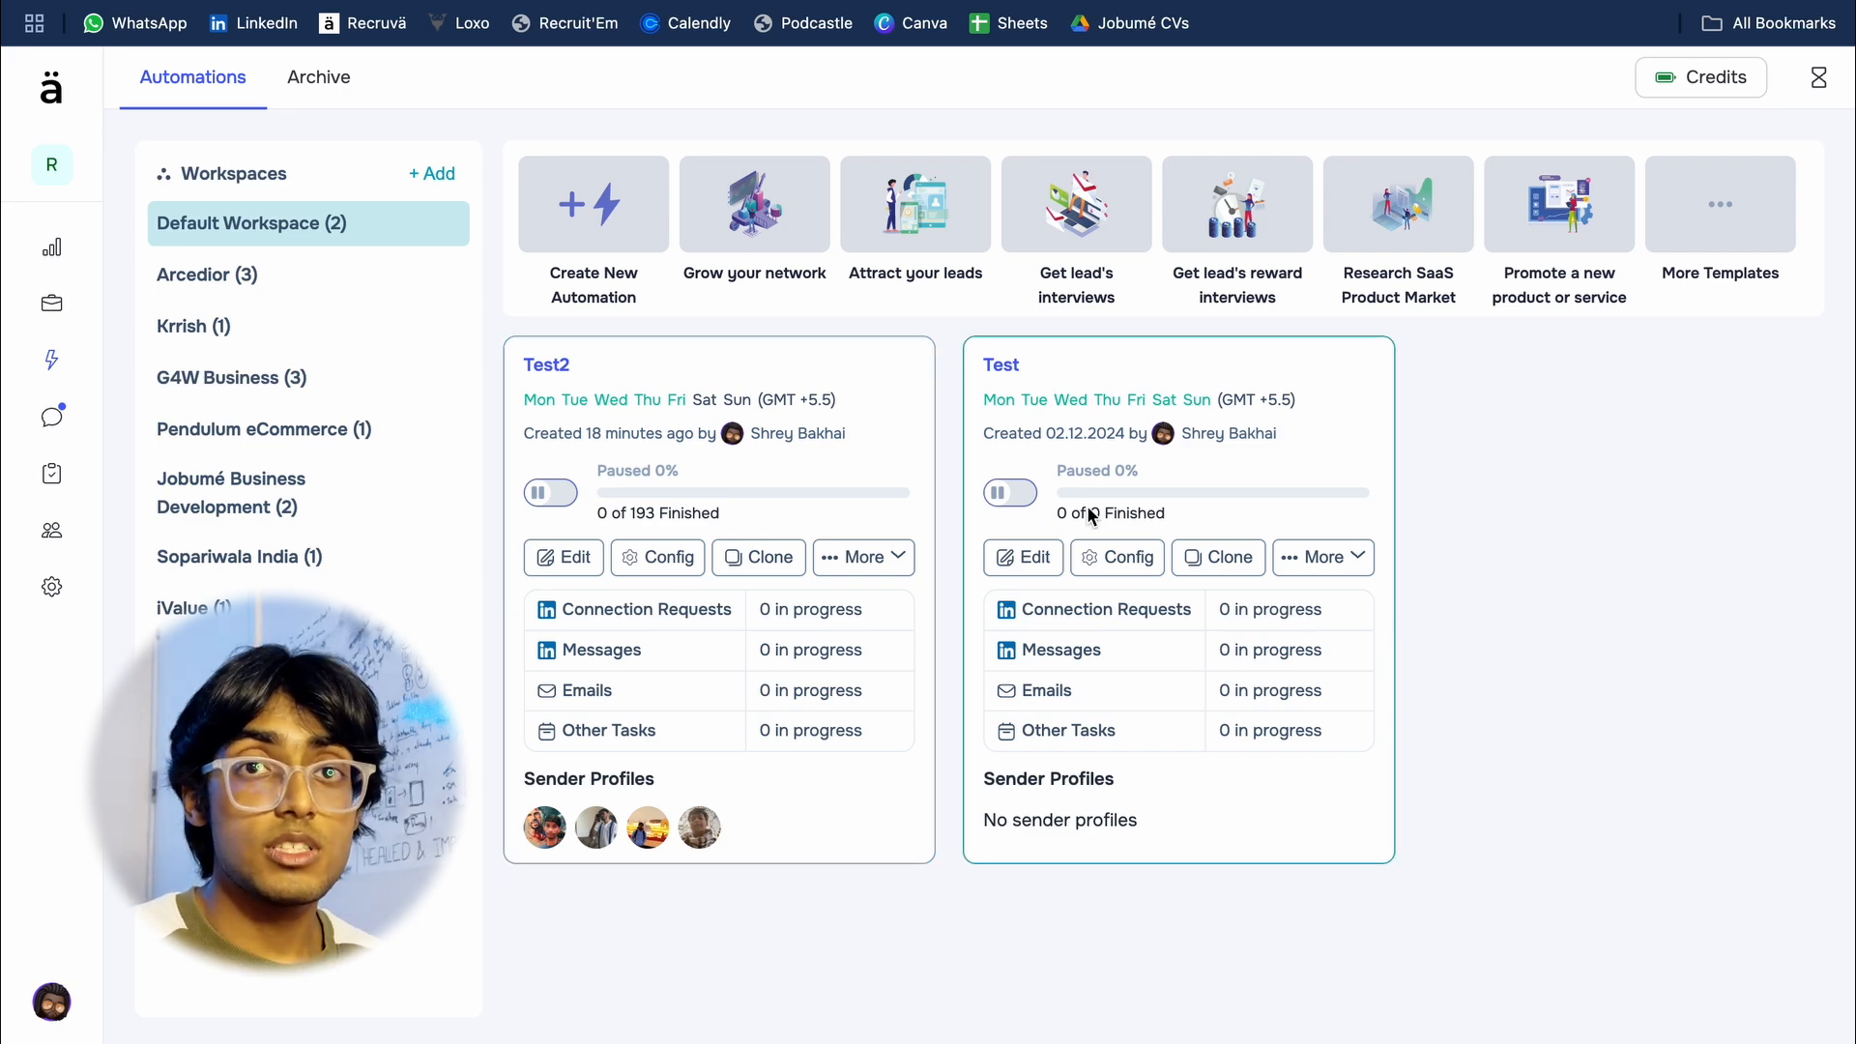
Step: Open the message inbox and view the conversations of the first and third sender profiles in turn
{"action": "left_click", "coordinate": [70, 418]}
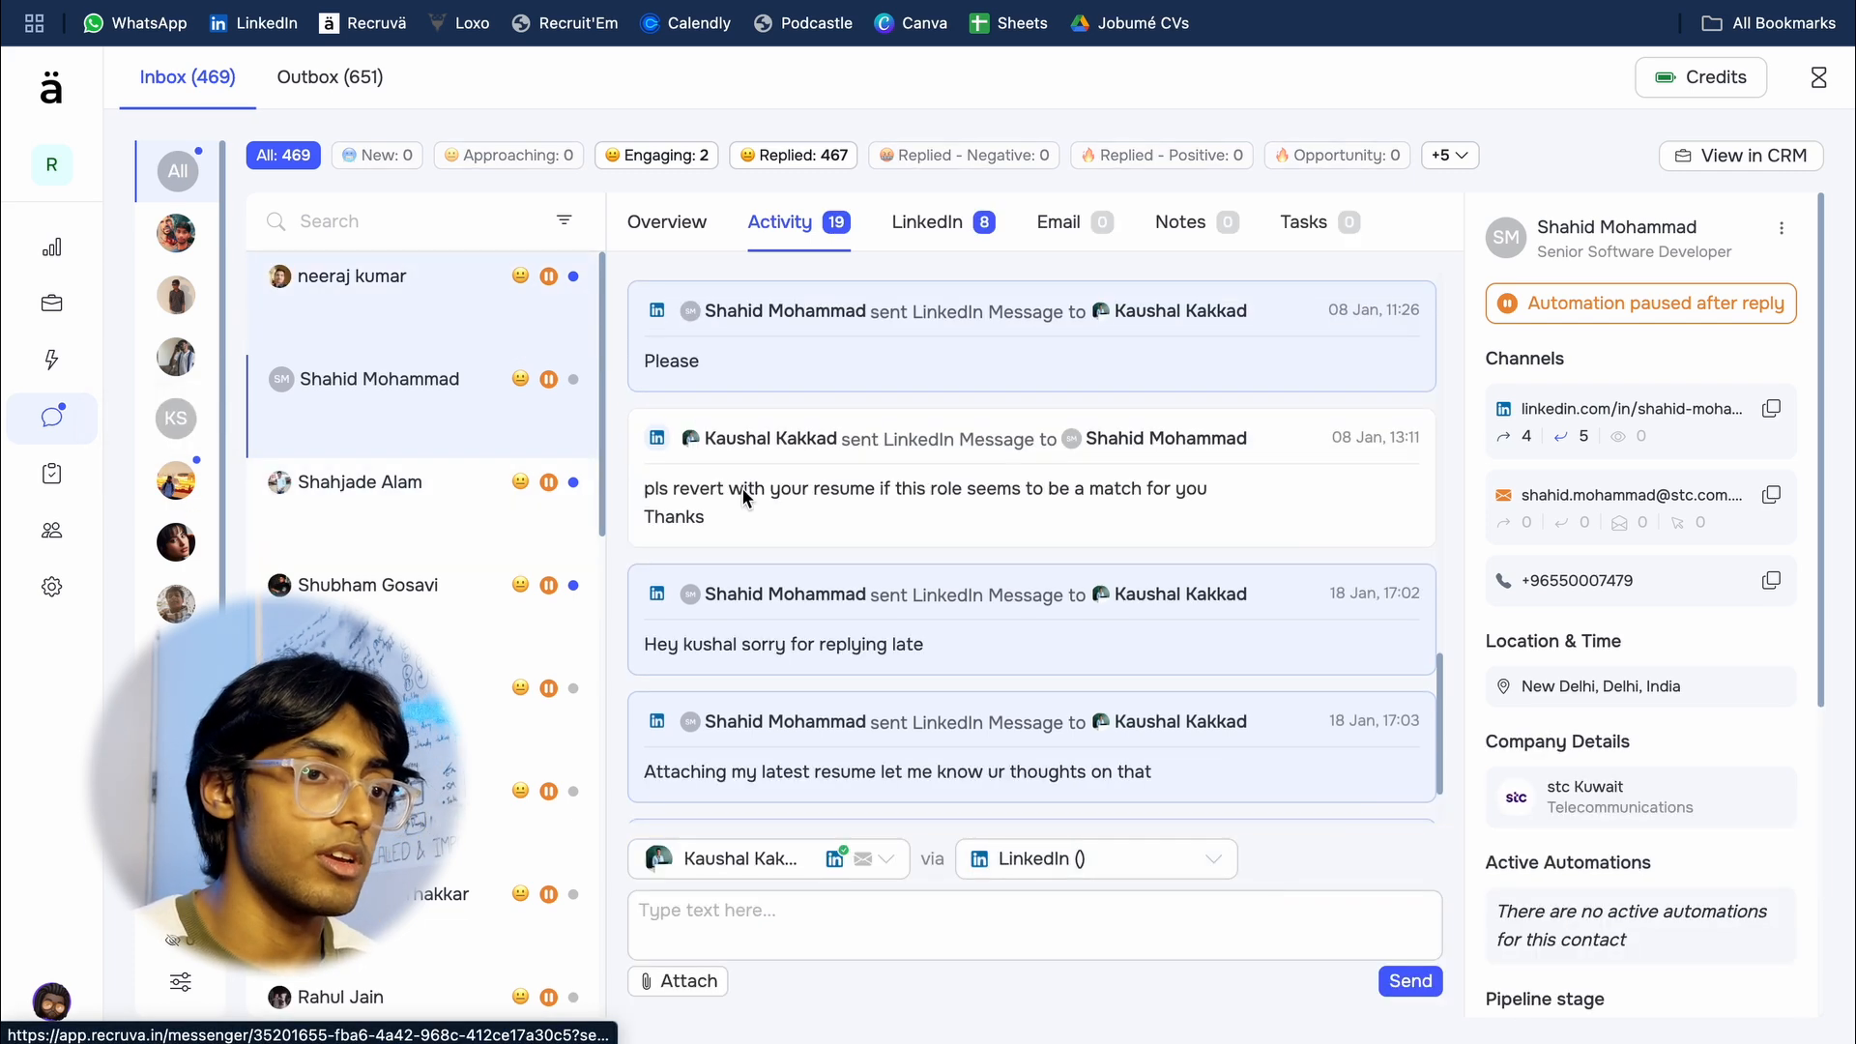
{"action": "left_click", "coordinate": [176, 240]}
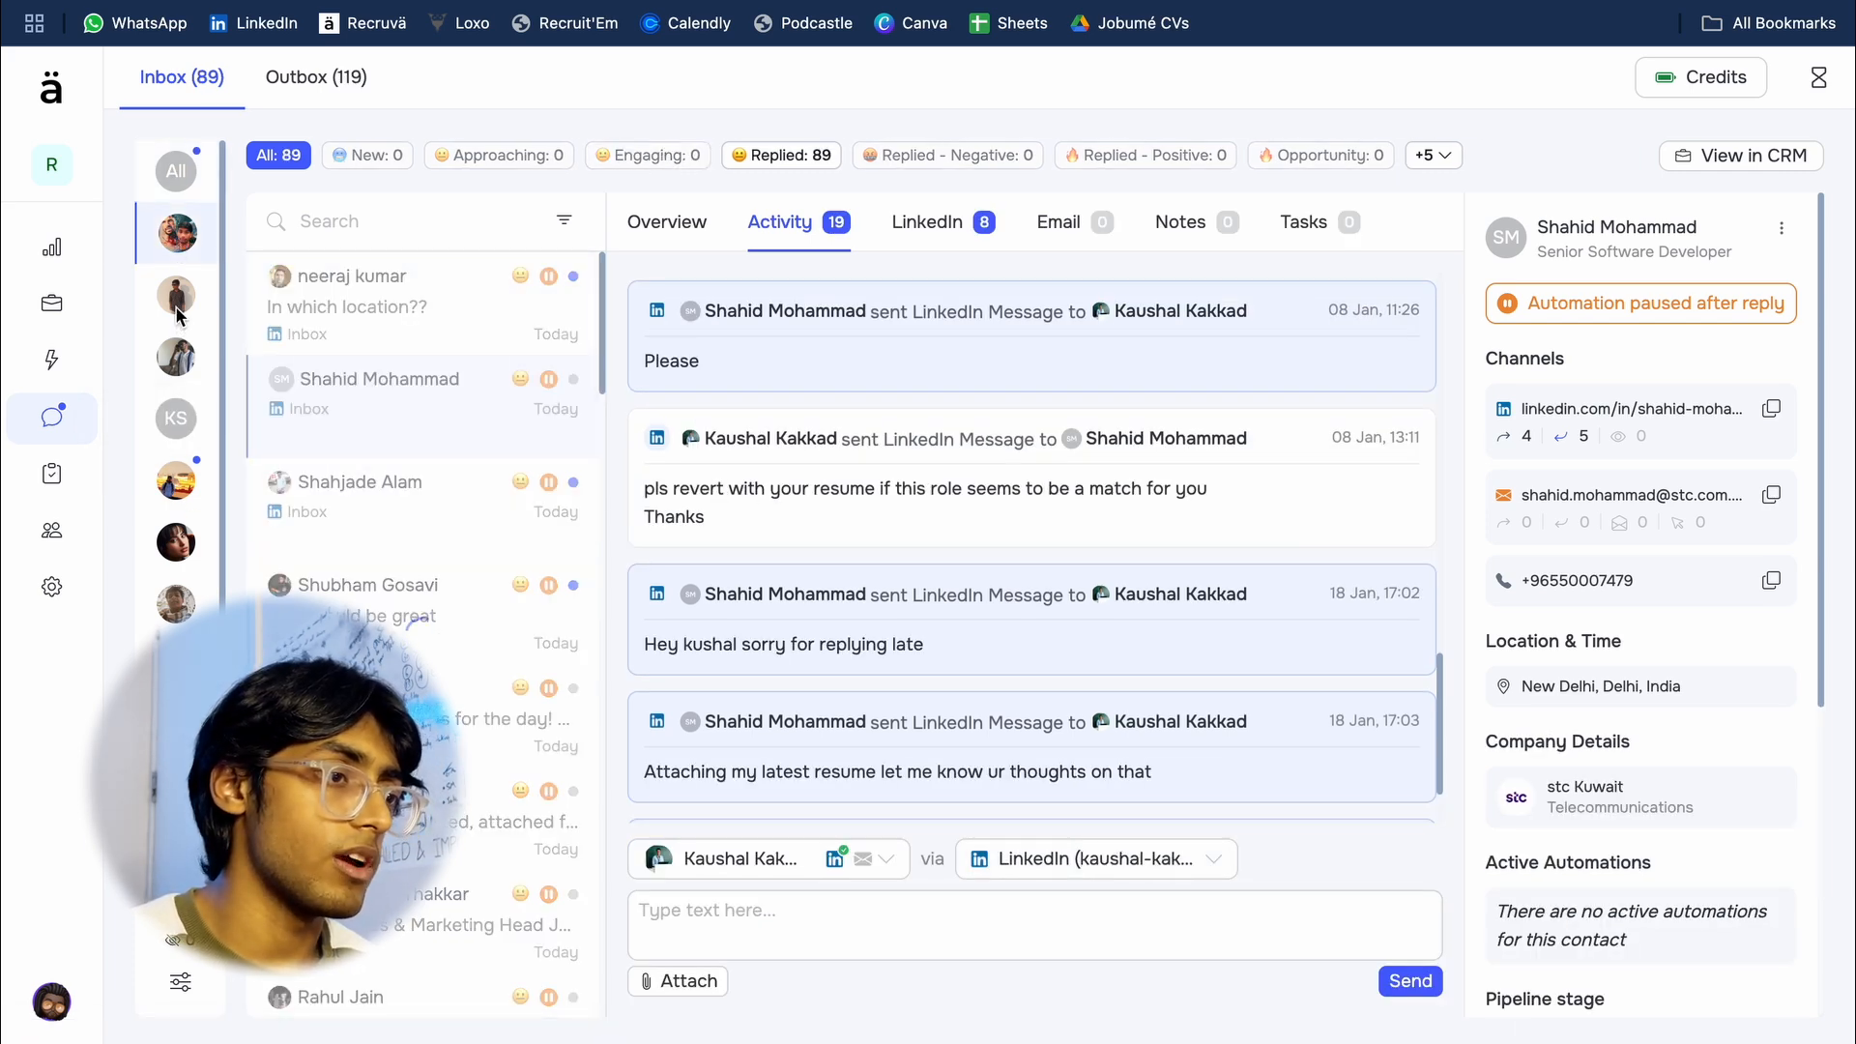
{"action": "left_click", "coordinate": [176, 357]}
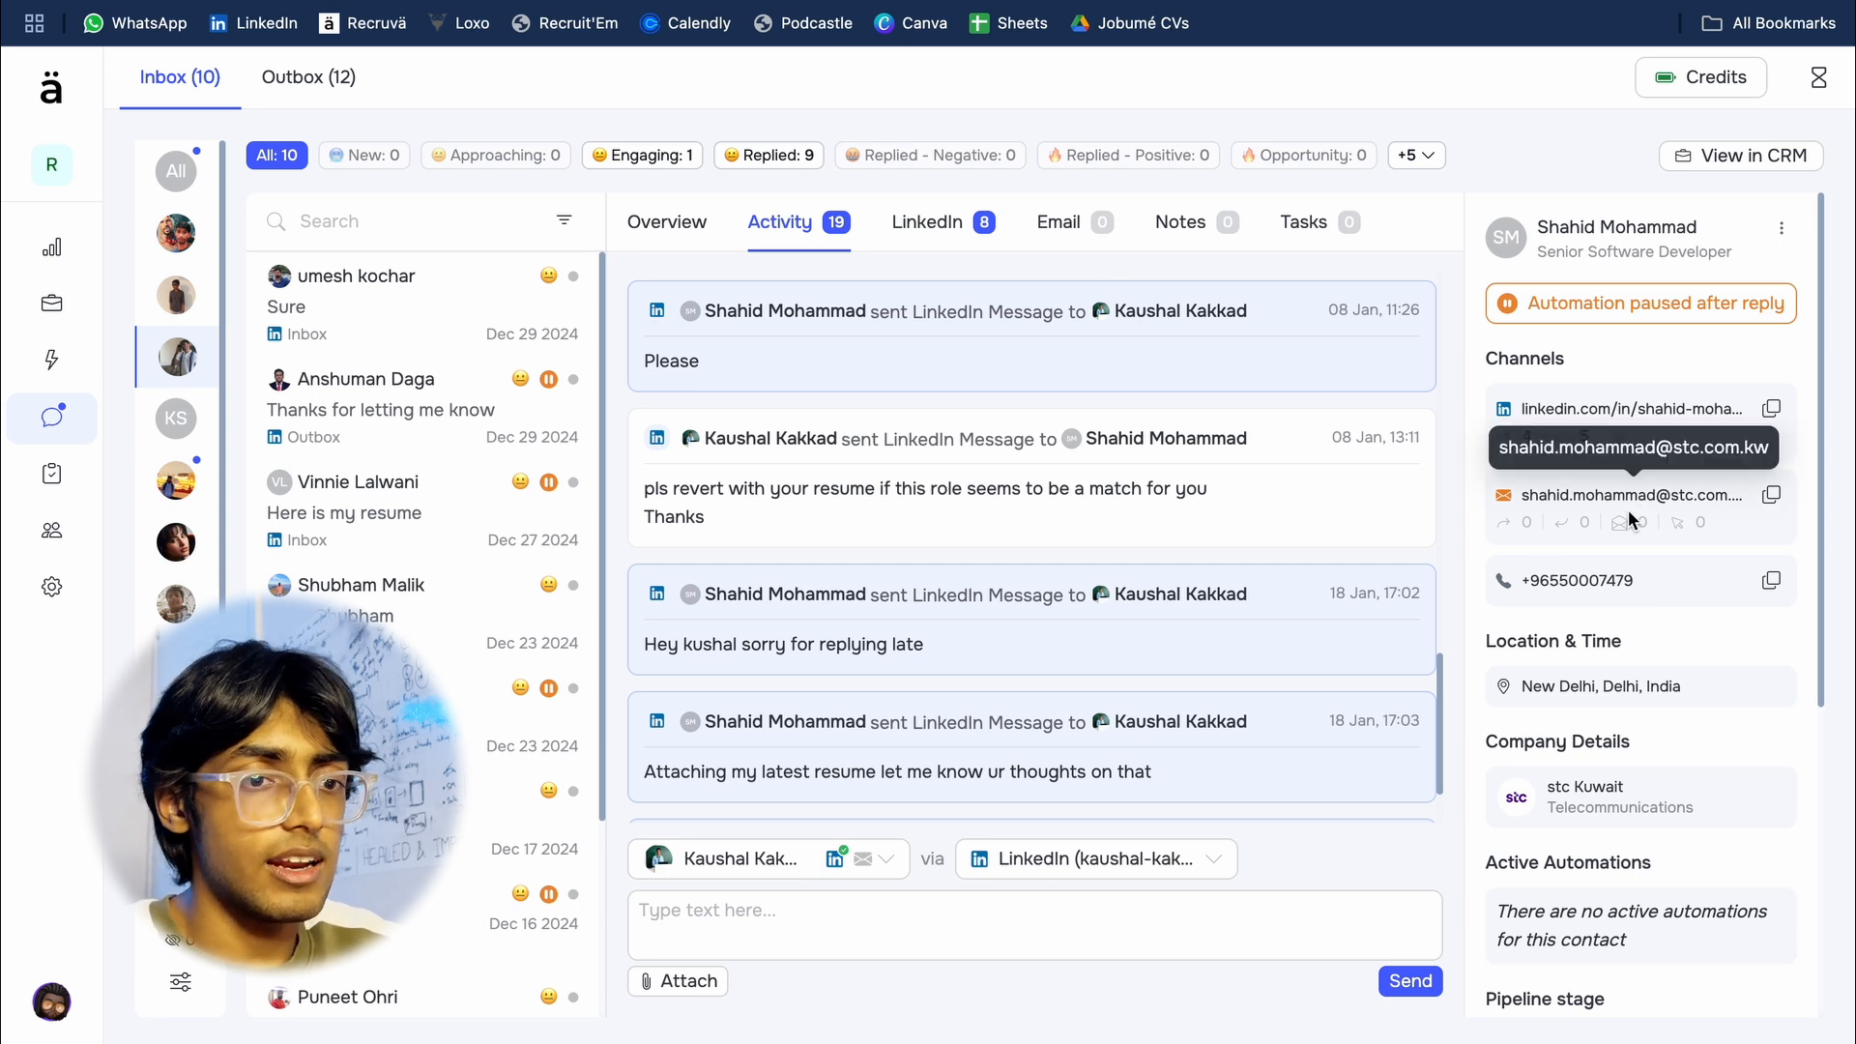
Step: Examine the open conversation's activity and the contact's channels, company details, pipeline stage and list
{"action": "scroll", "coordinate": [1629, 515], "scroll_direction": "down", "scroll_amount": 1}
{"action": "scroll", "coordinate": [1627, 513], "scroll_direction": "up", "scroll_amount": 1}
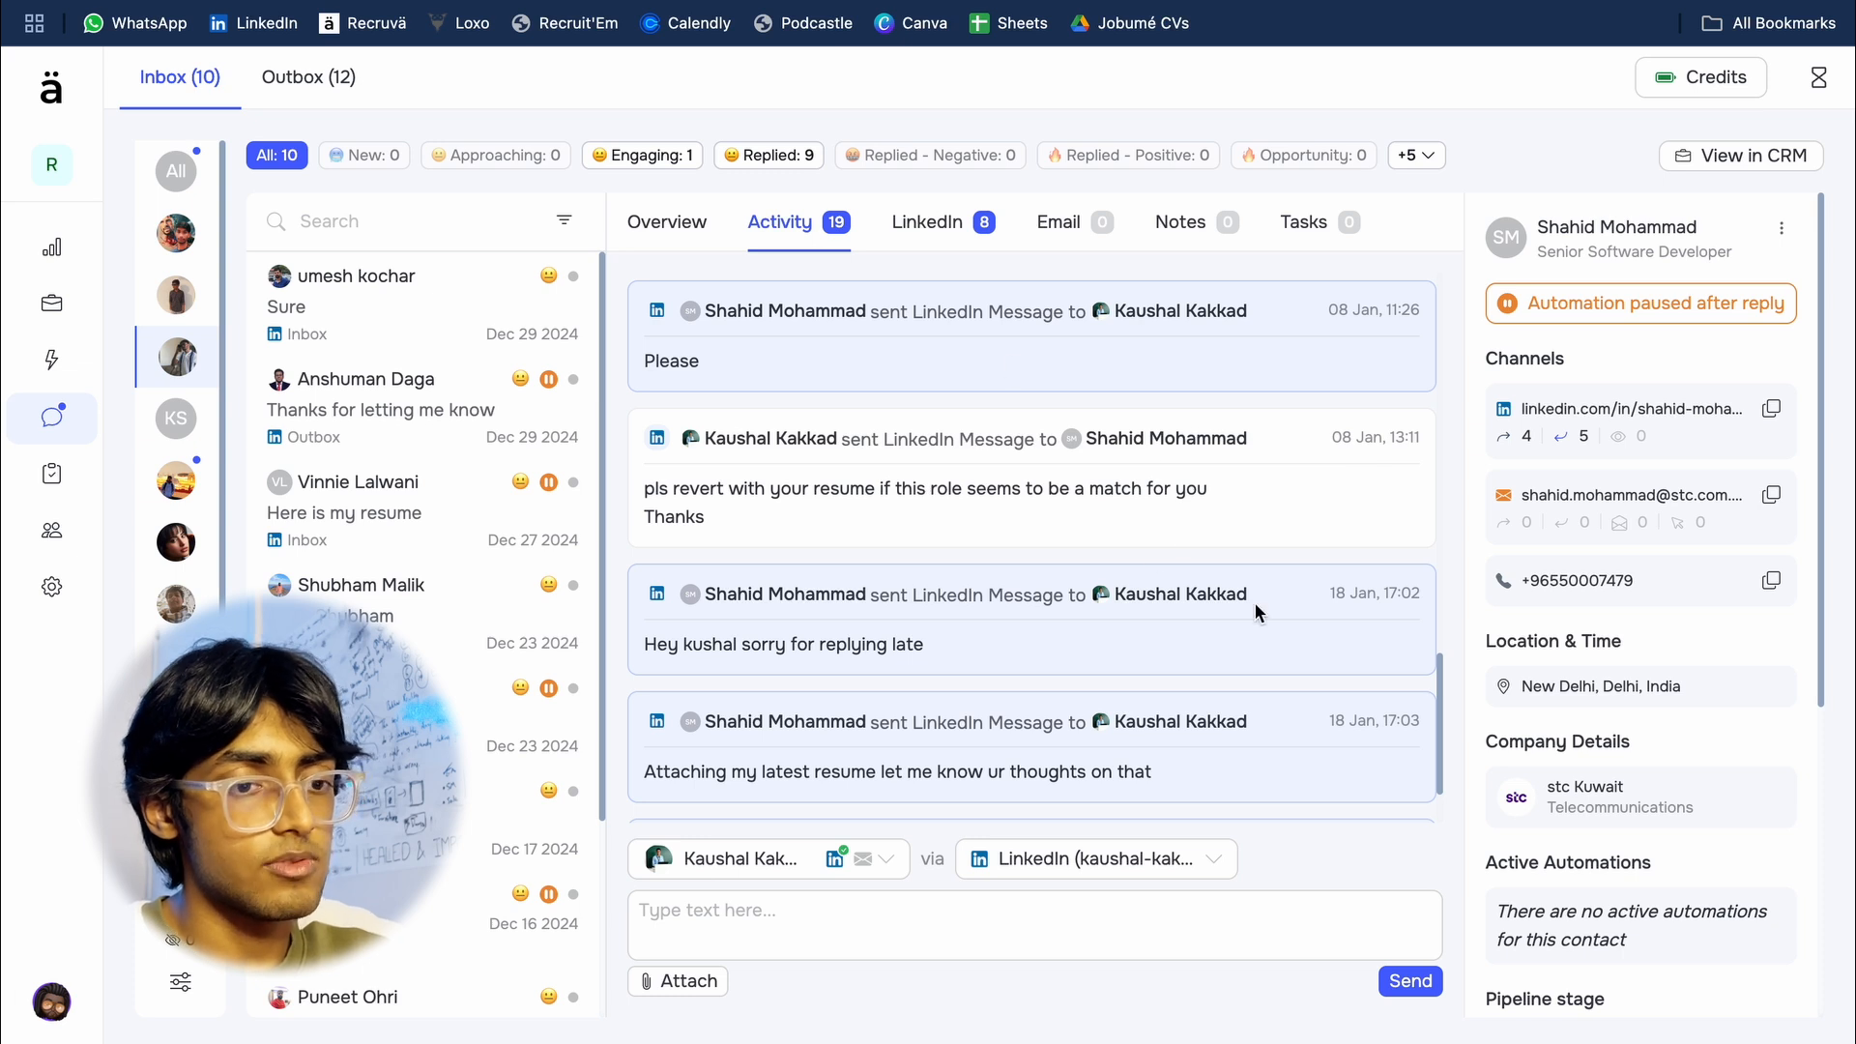
{"action": "scroll", "coordinate": [1610, 595], "scroll_direction": "down", "scroll_amount": 3}
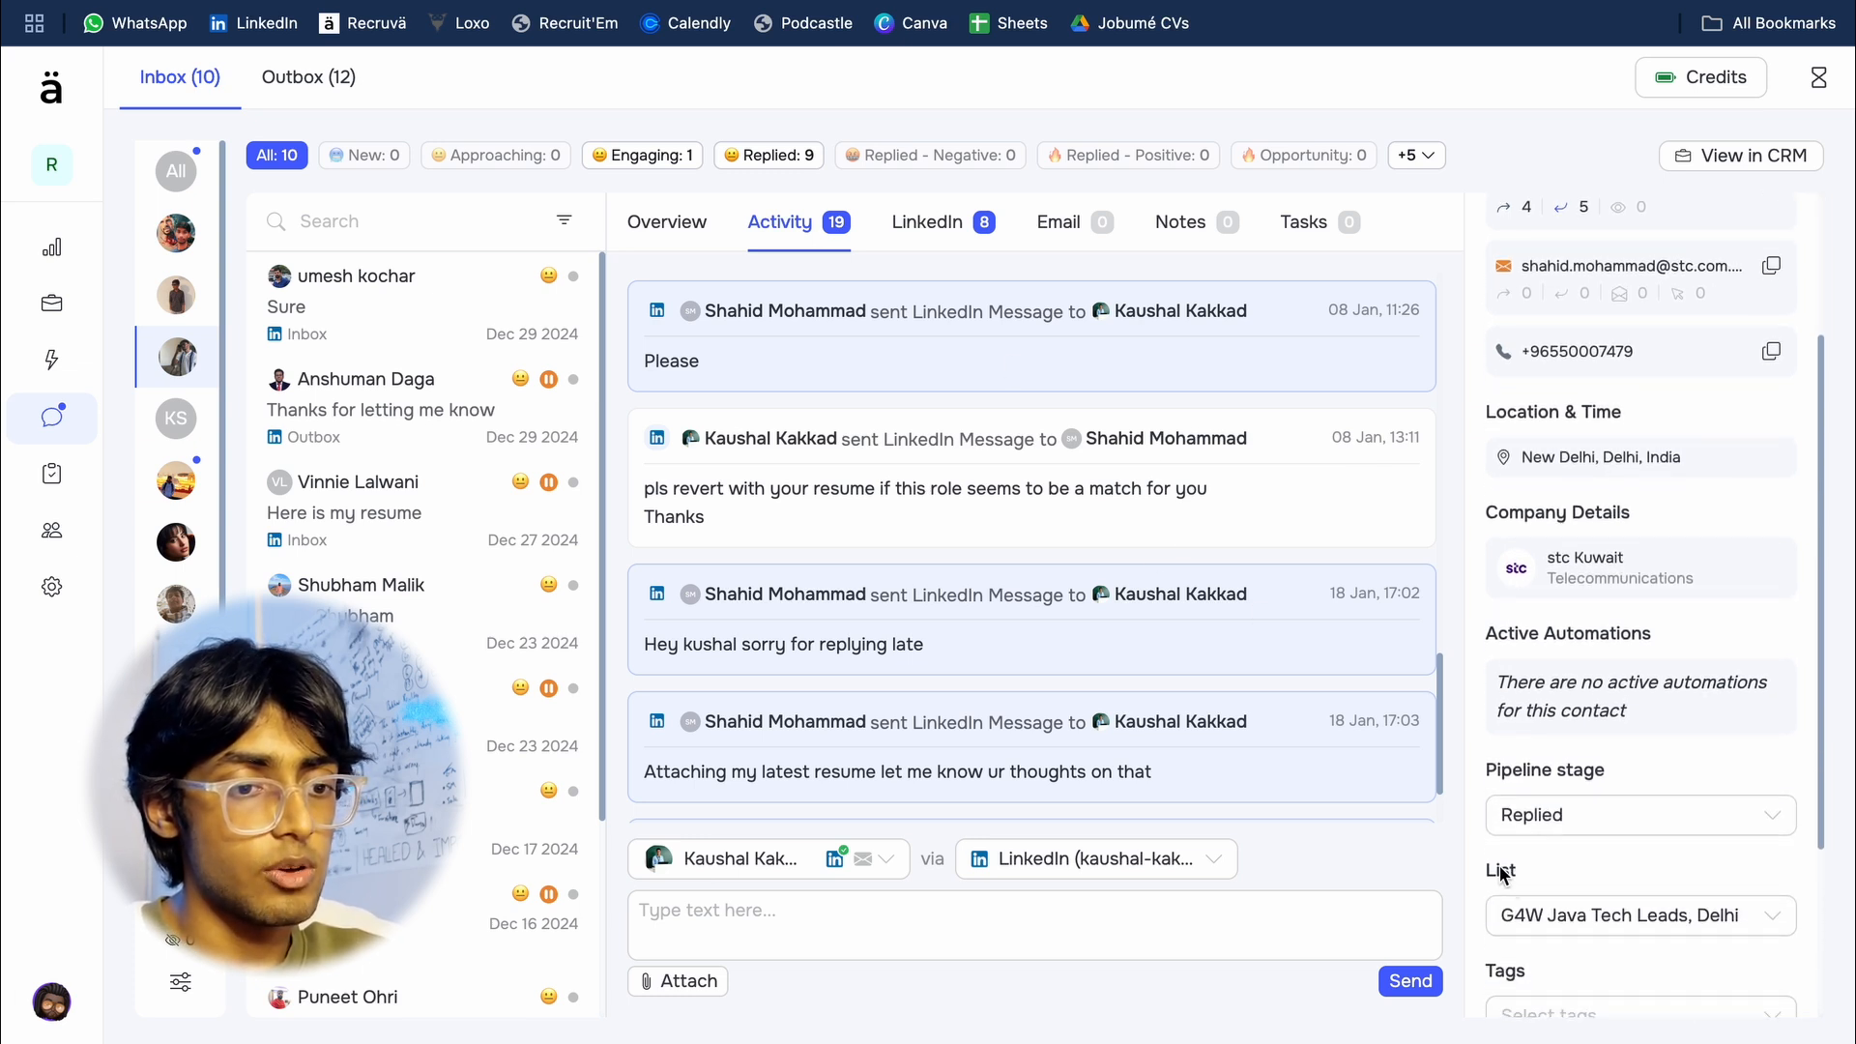
{"action": "double_click", "coordinate": [1492, 874]}
{"action": "left_click", "coordinate": [1572, 874]}
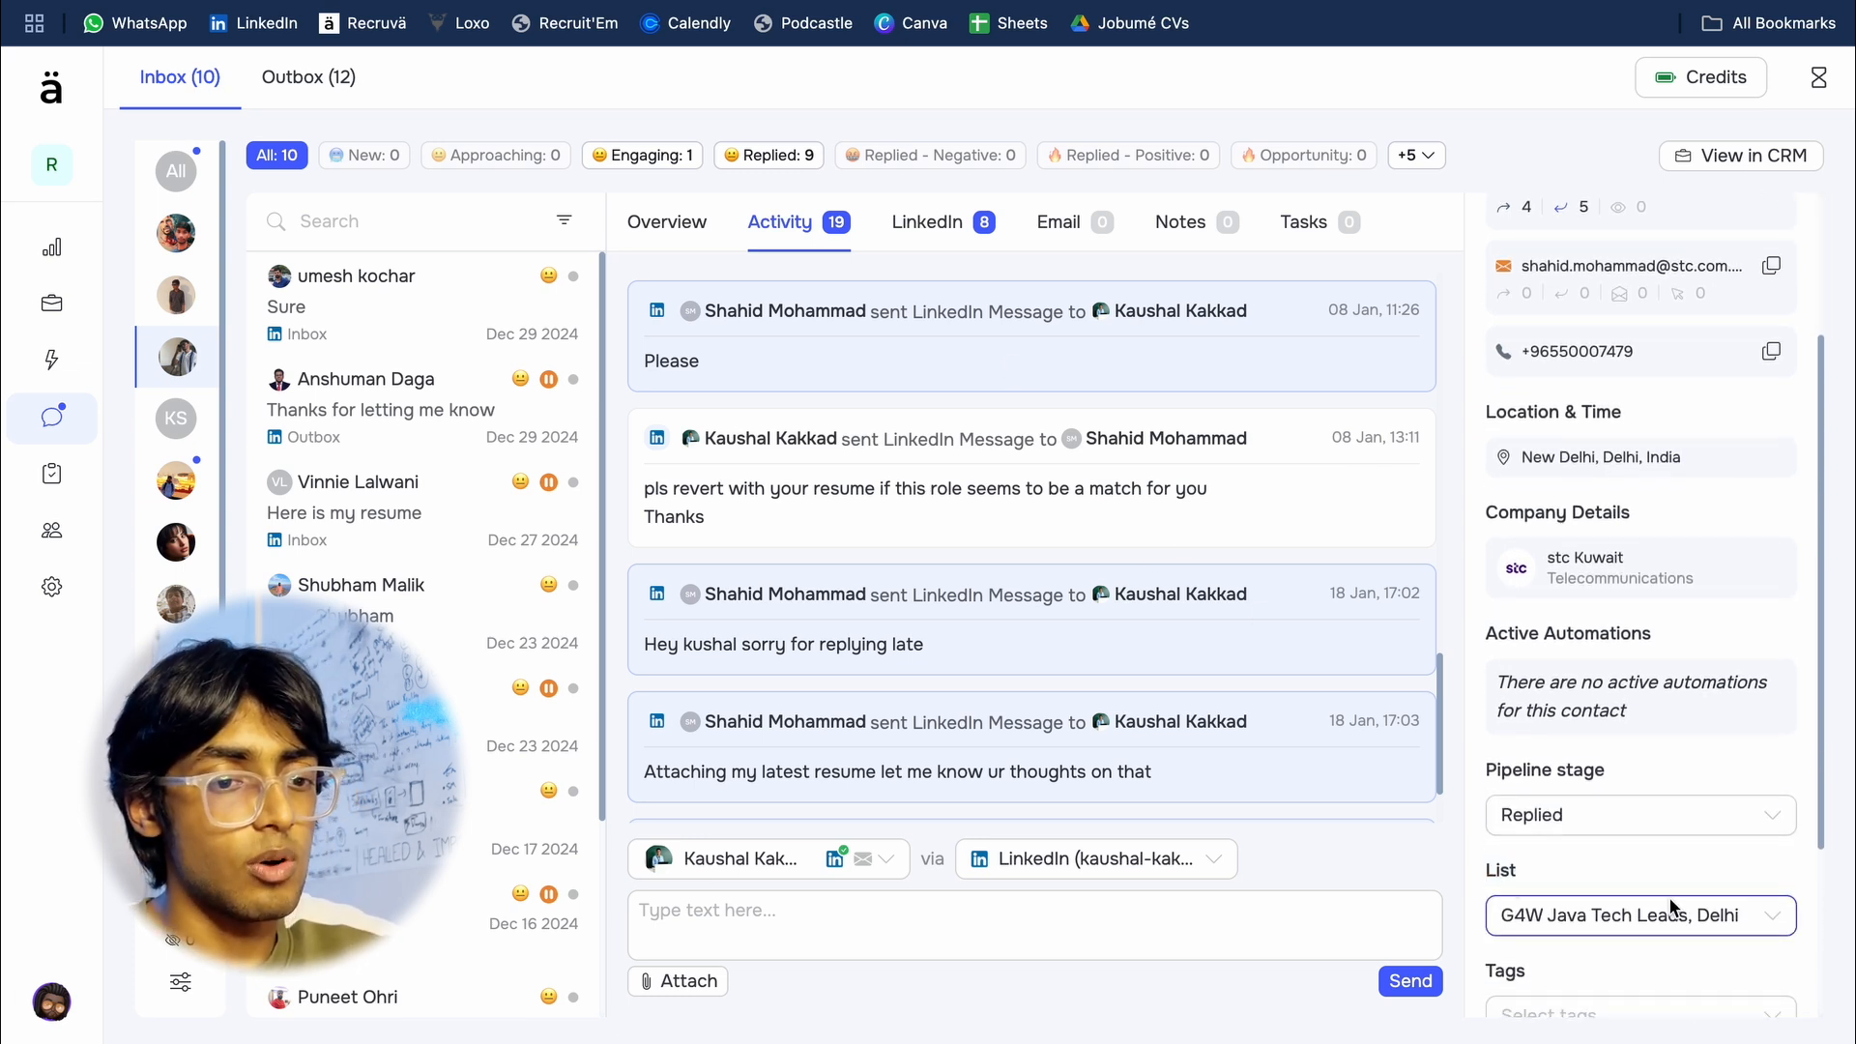
{"action": "scroll", "coordinate": [1644, 864], "scroll_direction": "up", "scroll_amount": 1}
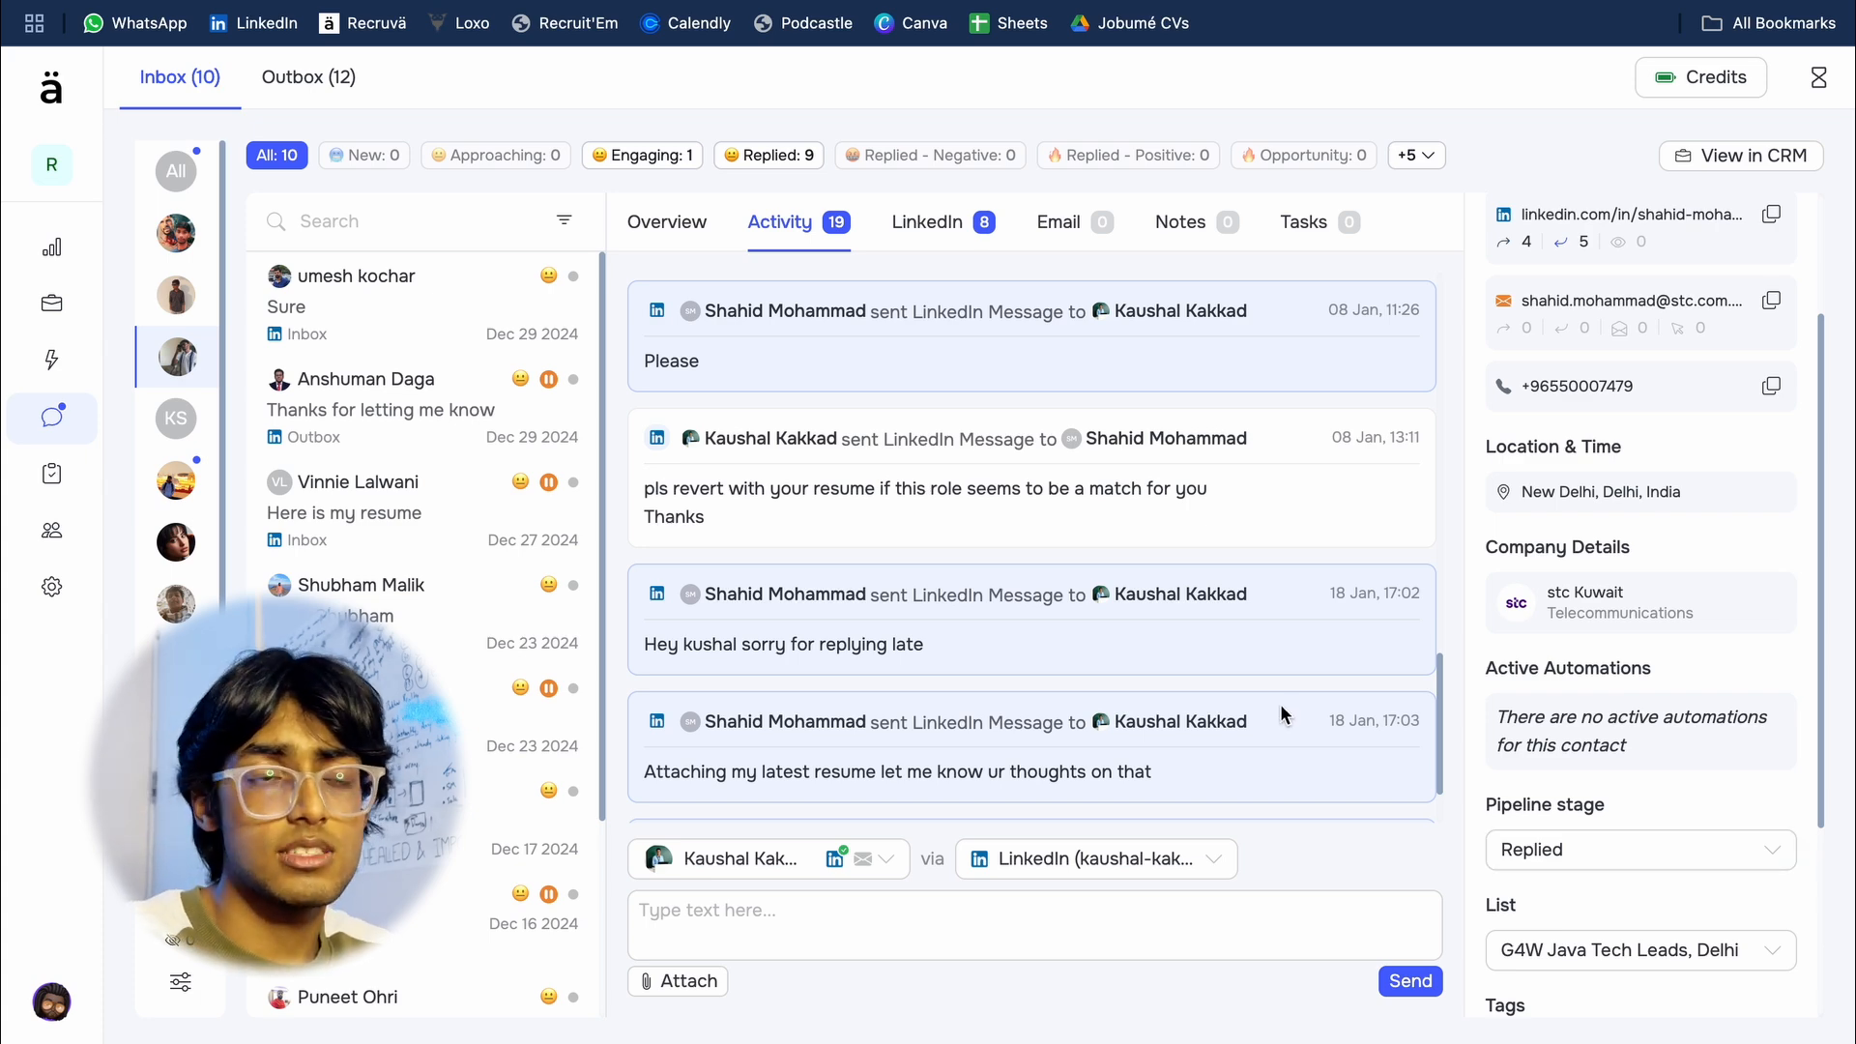
{"action": "scroll", "coordinate": [1285, 716], "scroll_direction": "up", "scroll_amount": 13}
{"action": "scroll", "coordinate": [1285, 715], "scroll_direction": "down", "scroll_amount": 15}
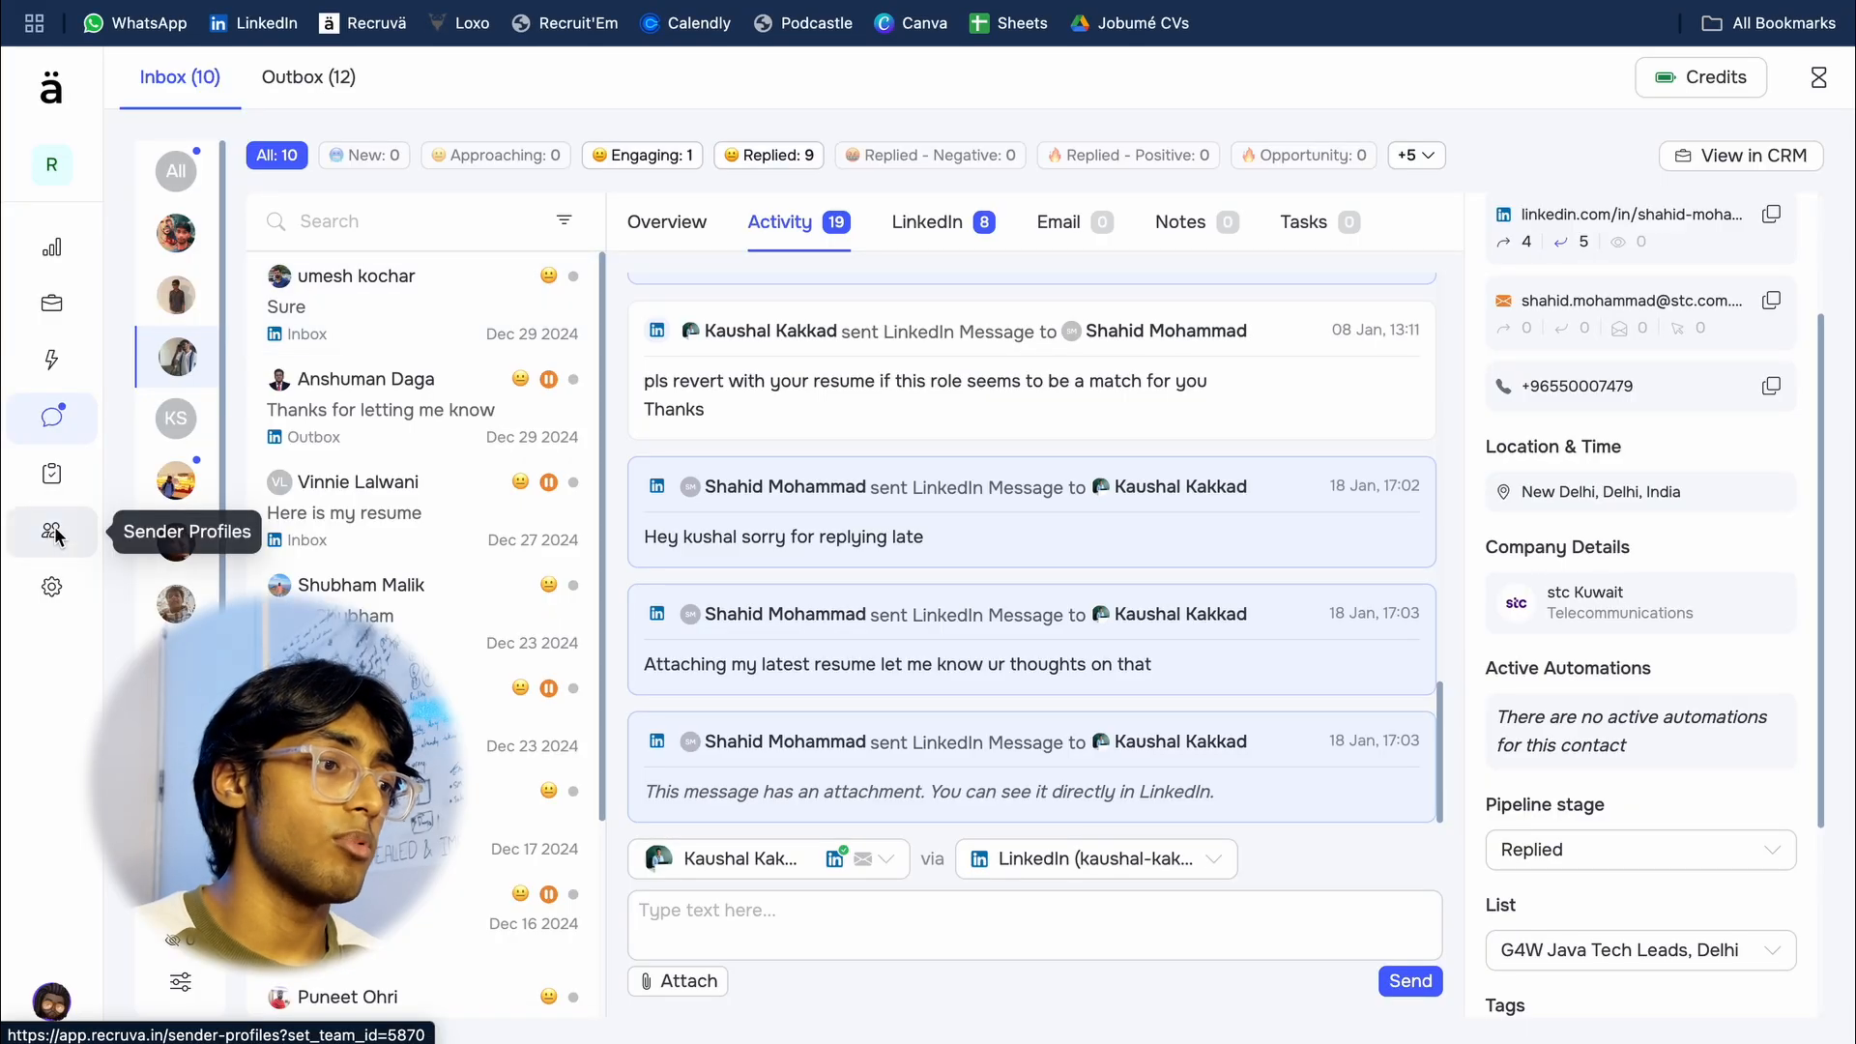
Step: Open the LinkedIn limits of the last sender profile and set its Connection Request Limit to 15
{"action": "left_click", "coordinate": [52, 530]}
{"action": "scroll", "coordinate": [252, 735], "scroll_direction": "down", "scroll_amount": 2}
{"action": "left_click", "coordinate": [281, 914]}
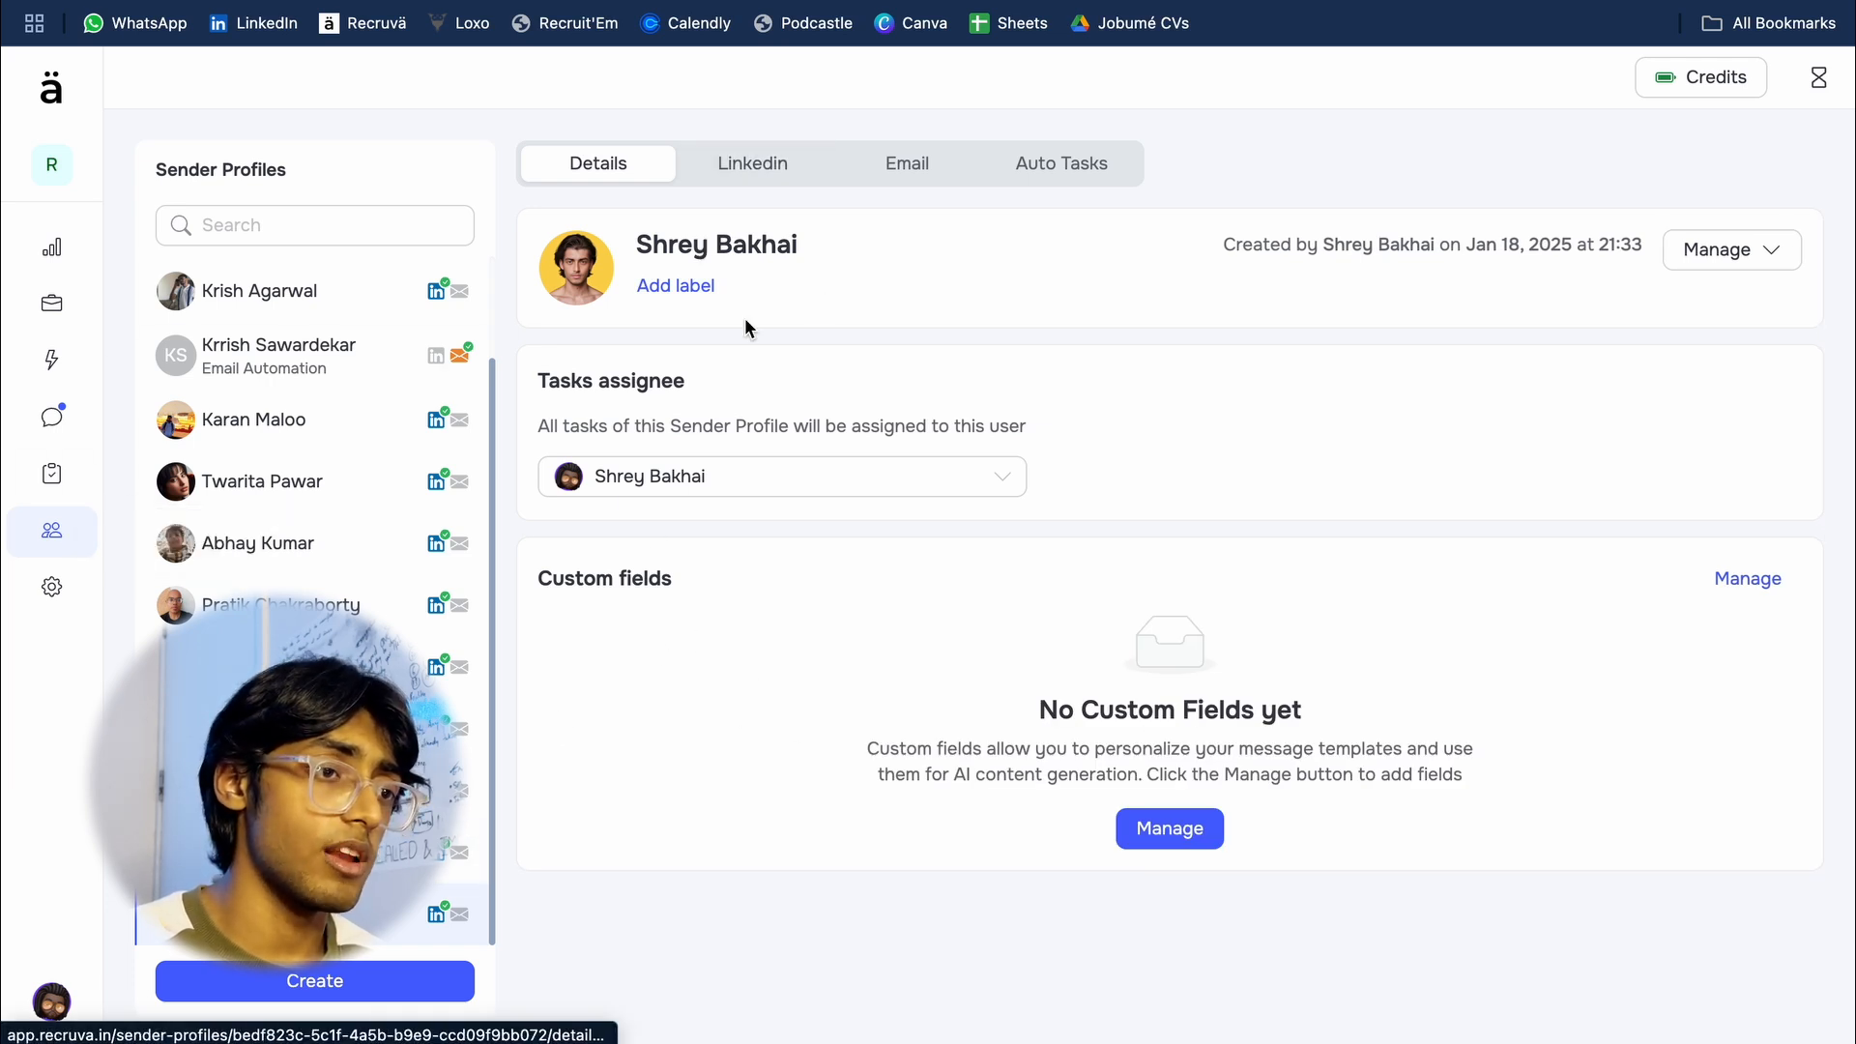
{"action": "left_click", "coordinate": [806, 172]}
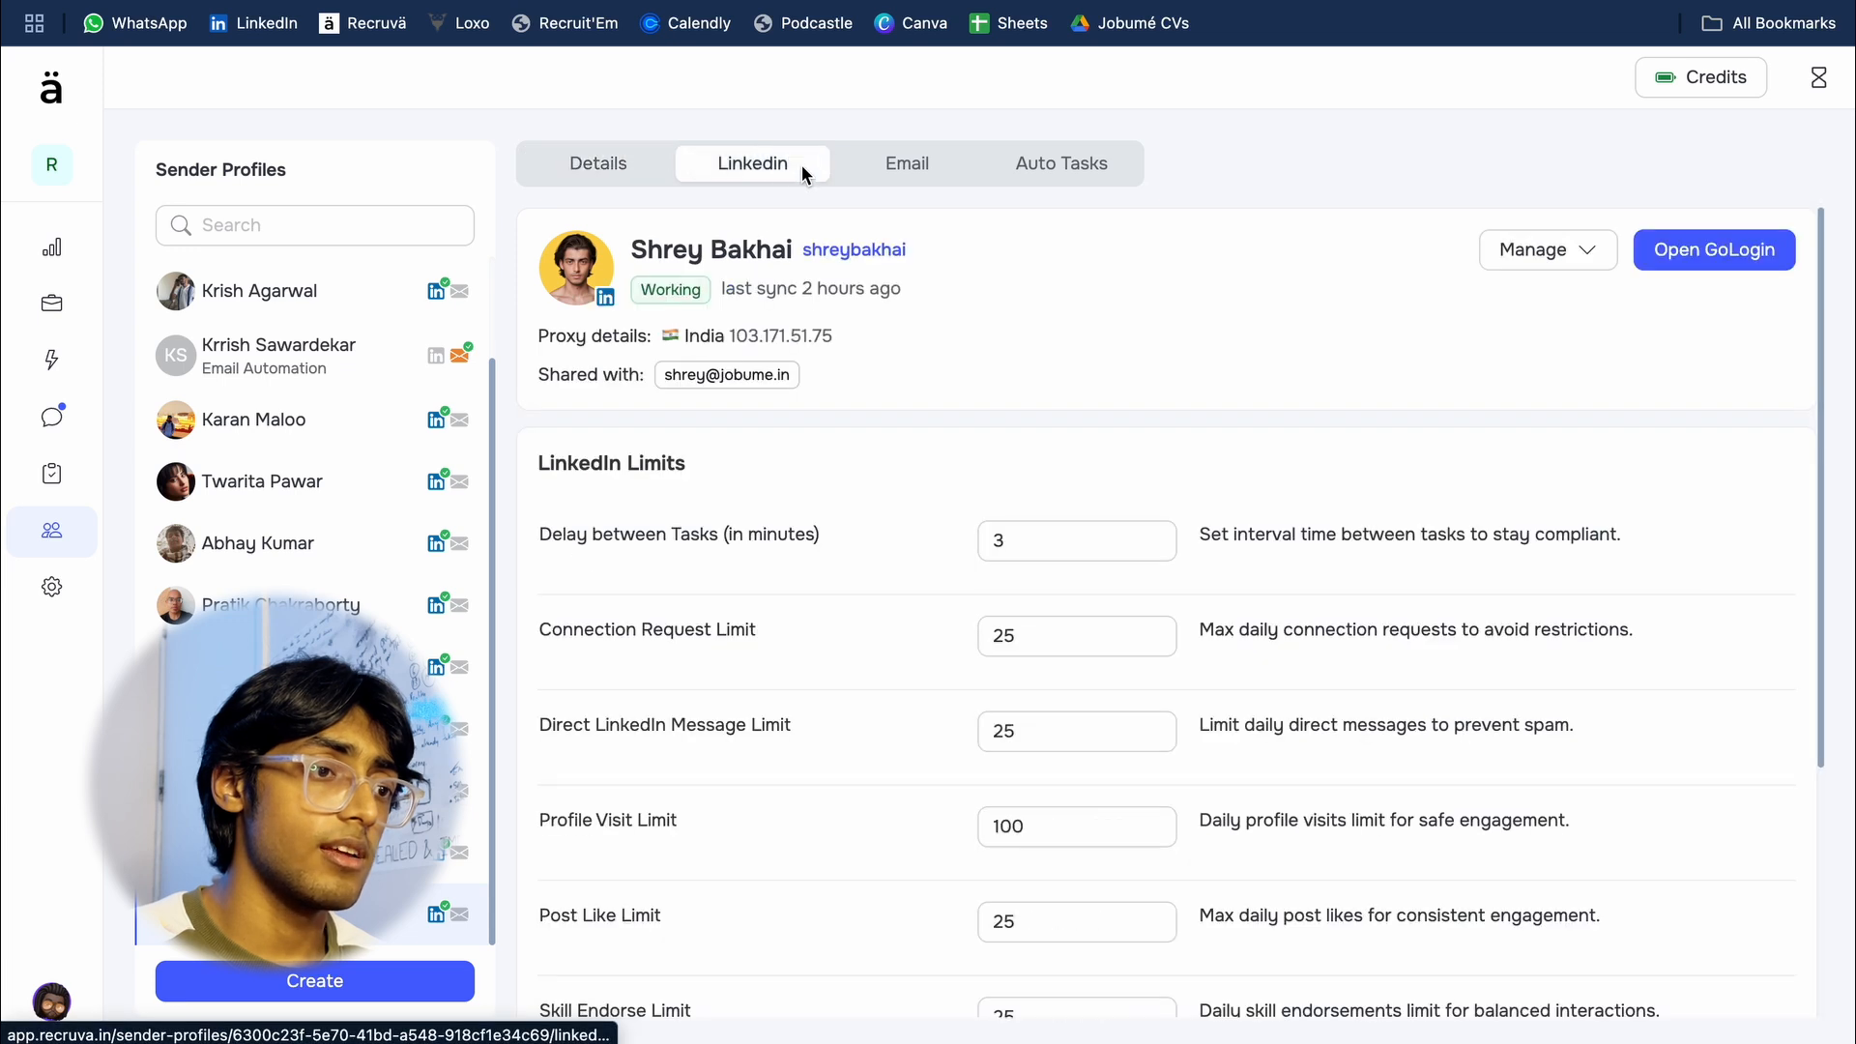
{"action": "scroll", "coordinate": [807, 759], "scroll_direction": "down", "scroll_amount": 2}
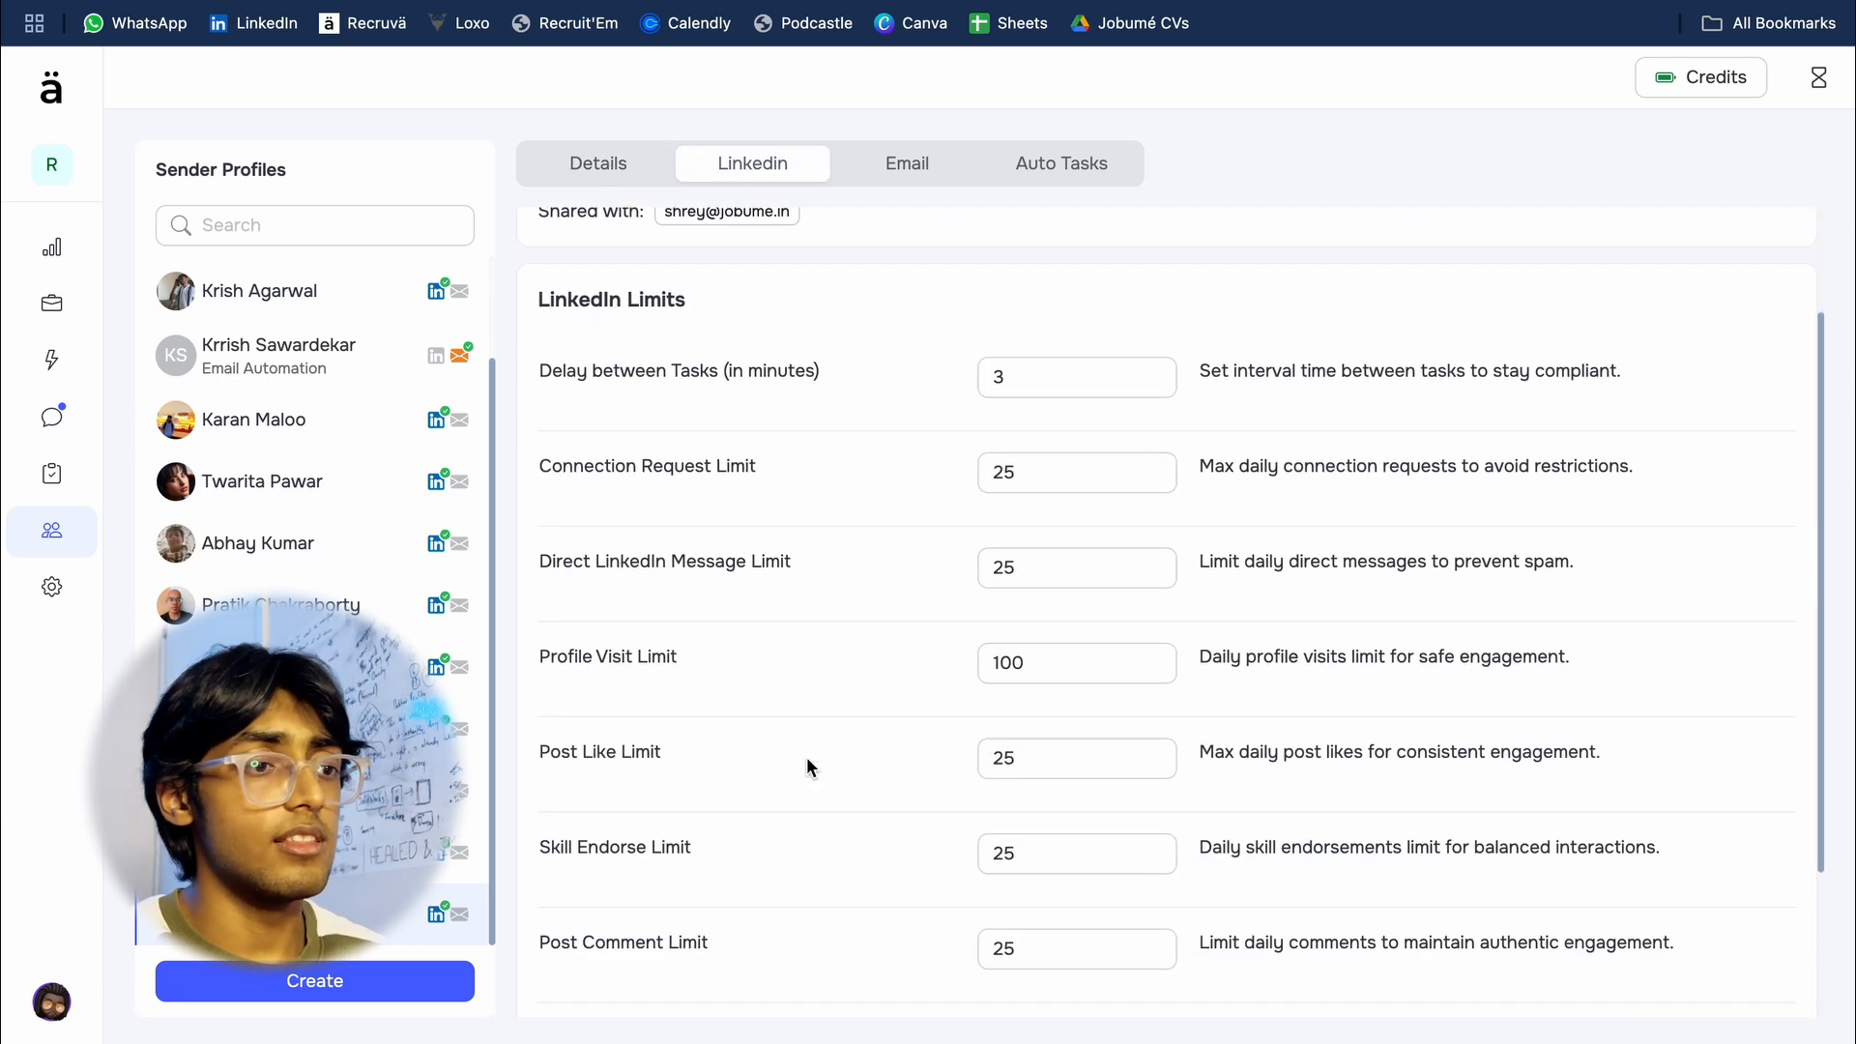
{"action": "double_click", "coordinate": [1007, 481]}
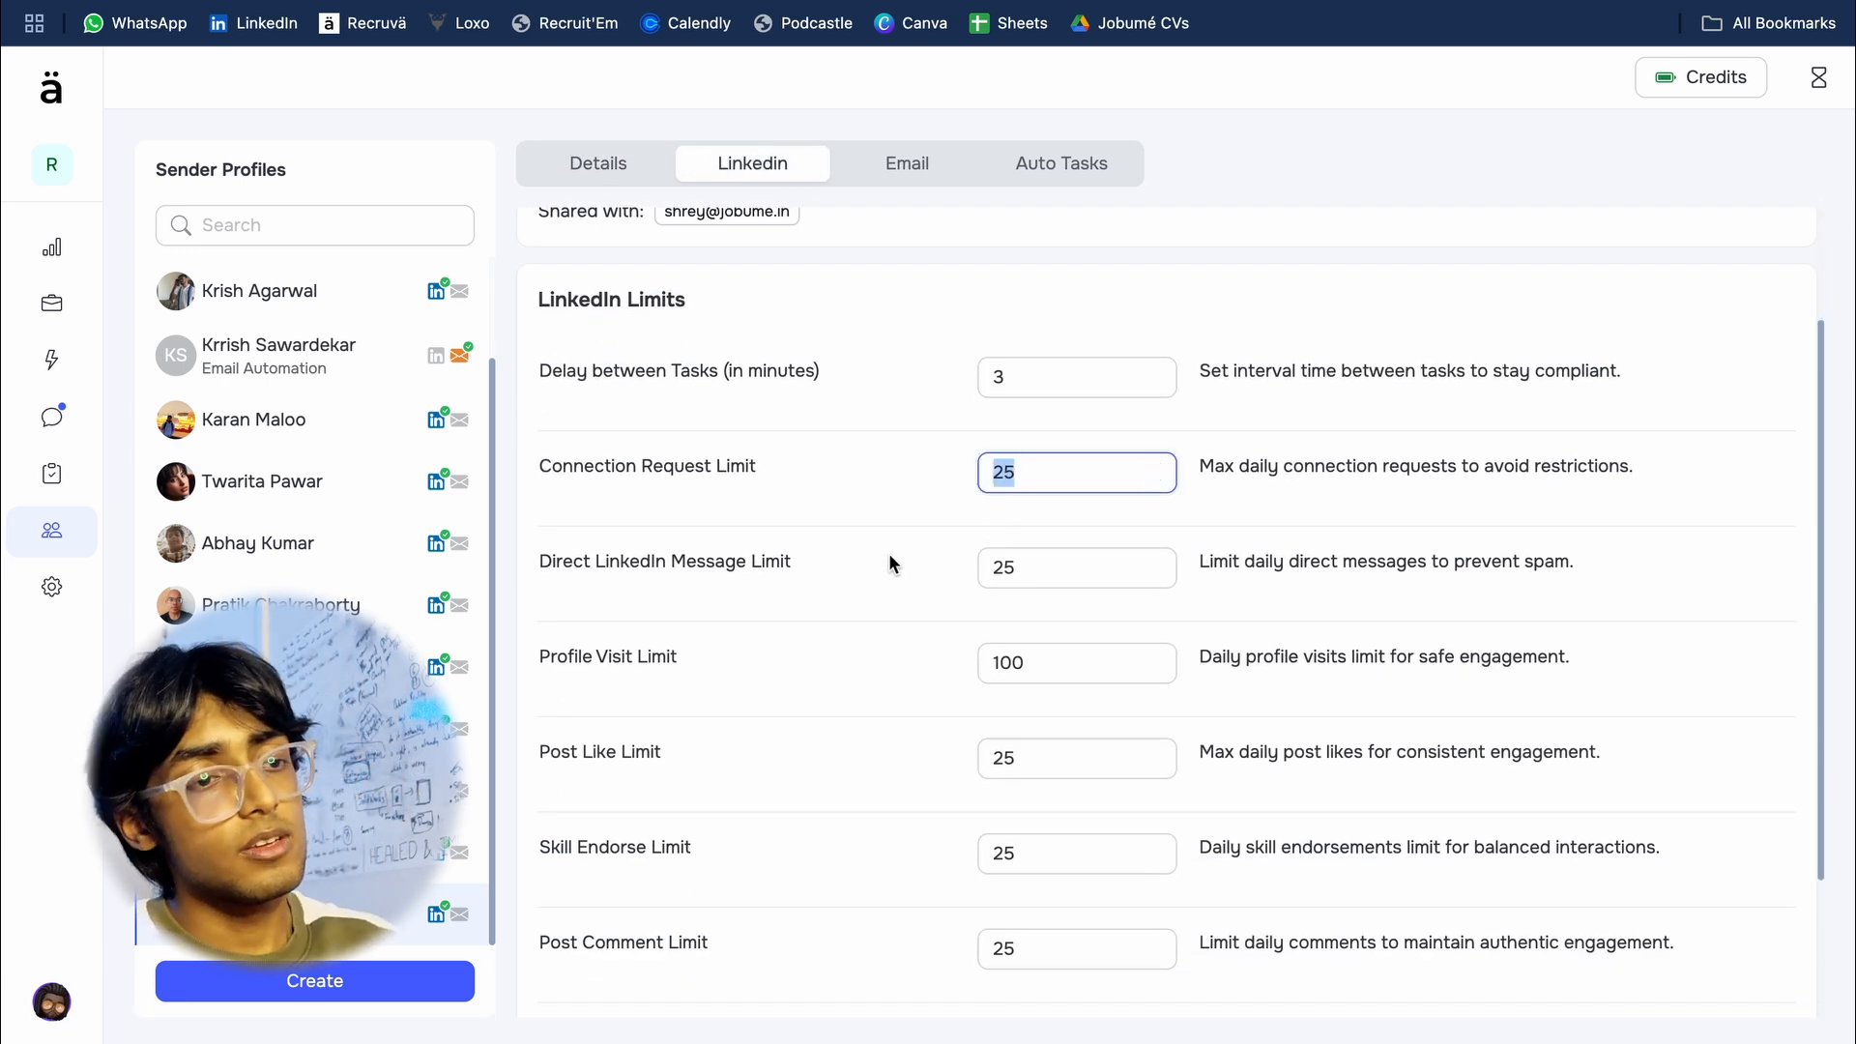
{"action": "type", "text": "15"}
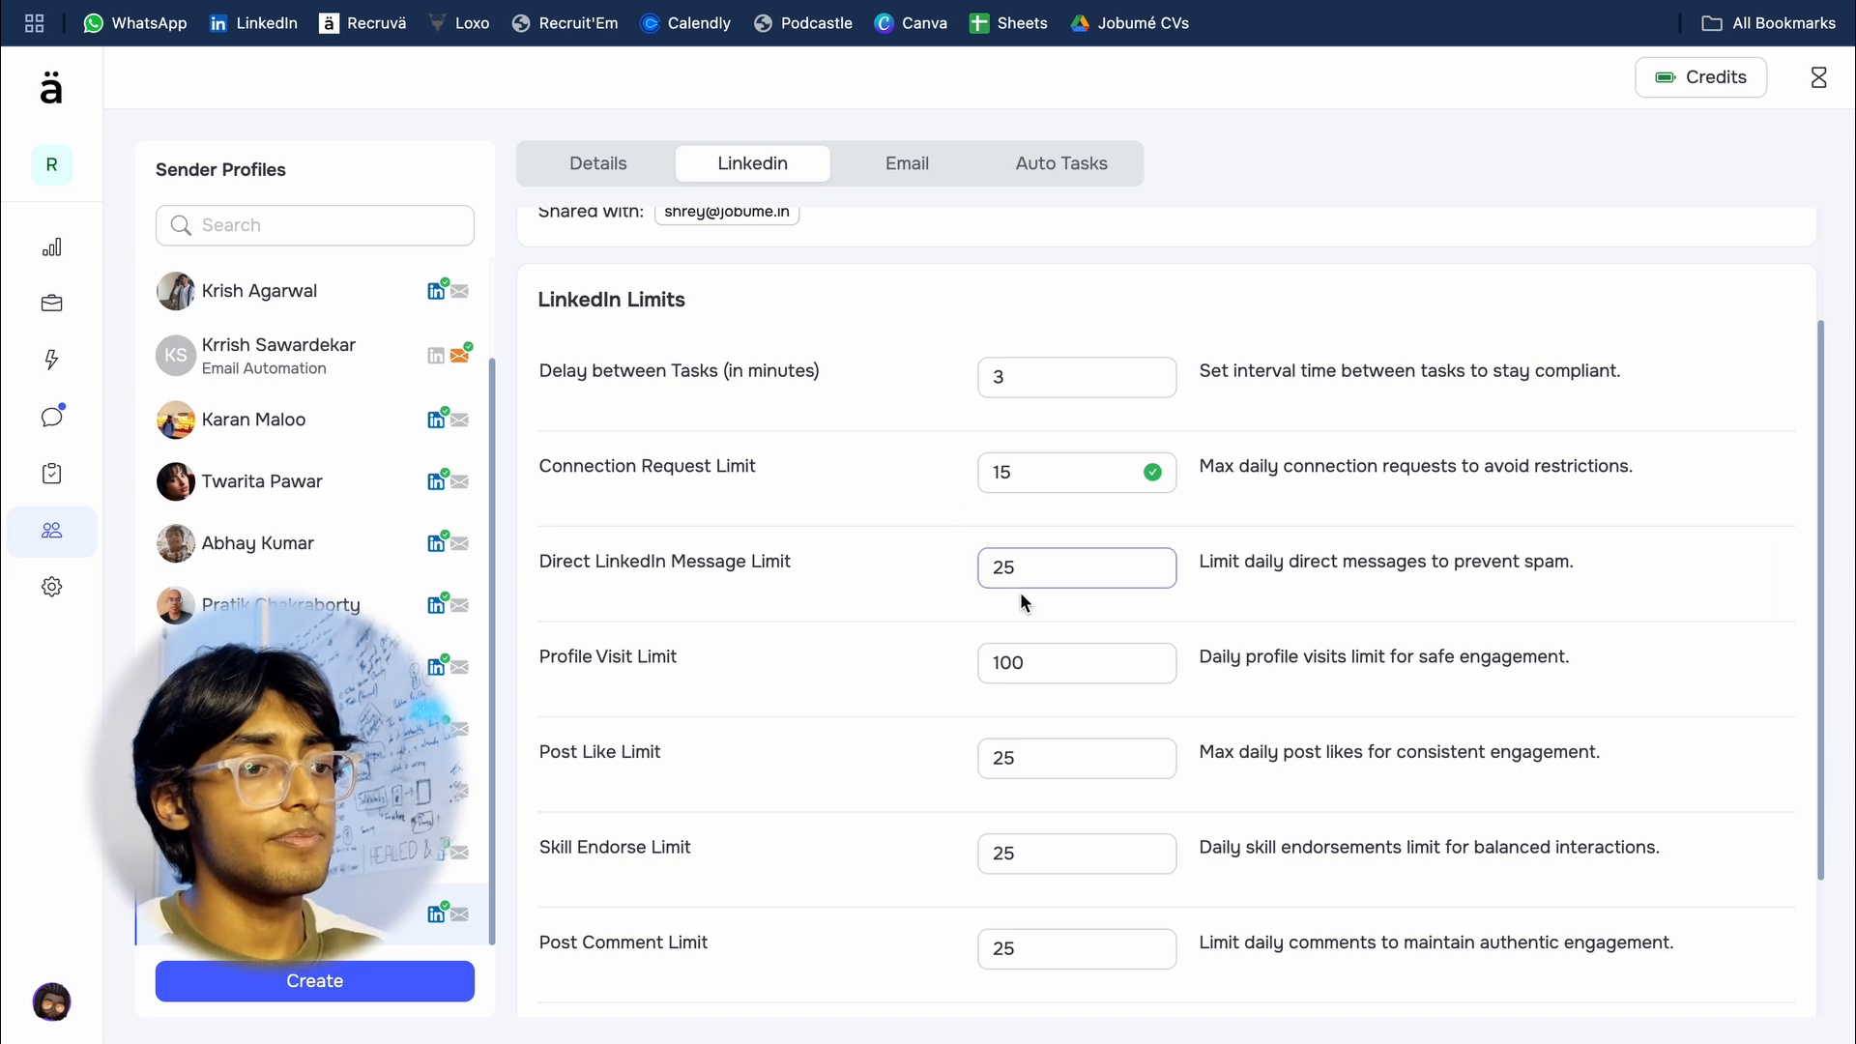
Step: Set the sender profile's Profile Visit Limit to 20
{"action": "left_click", "coordinate": [1006, 575]}
{"action": "double_click", "coordinate": [1007, 662]}
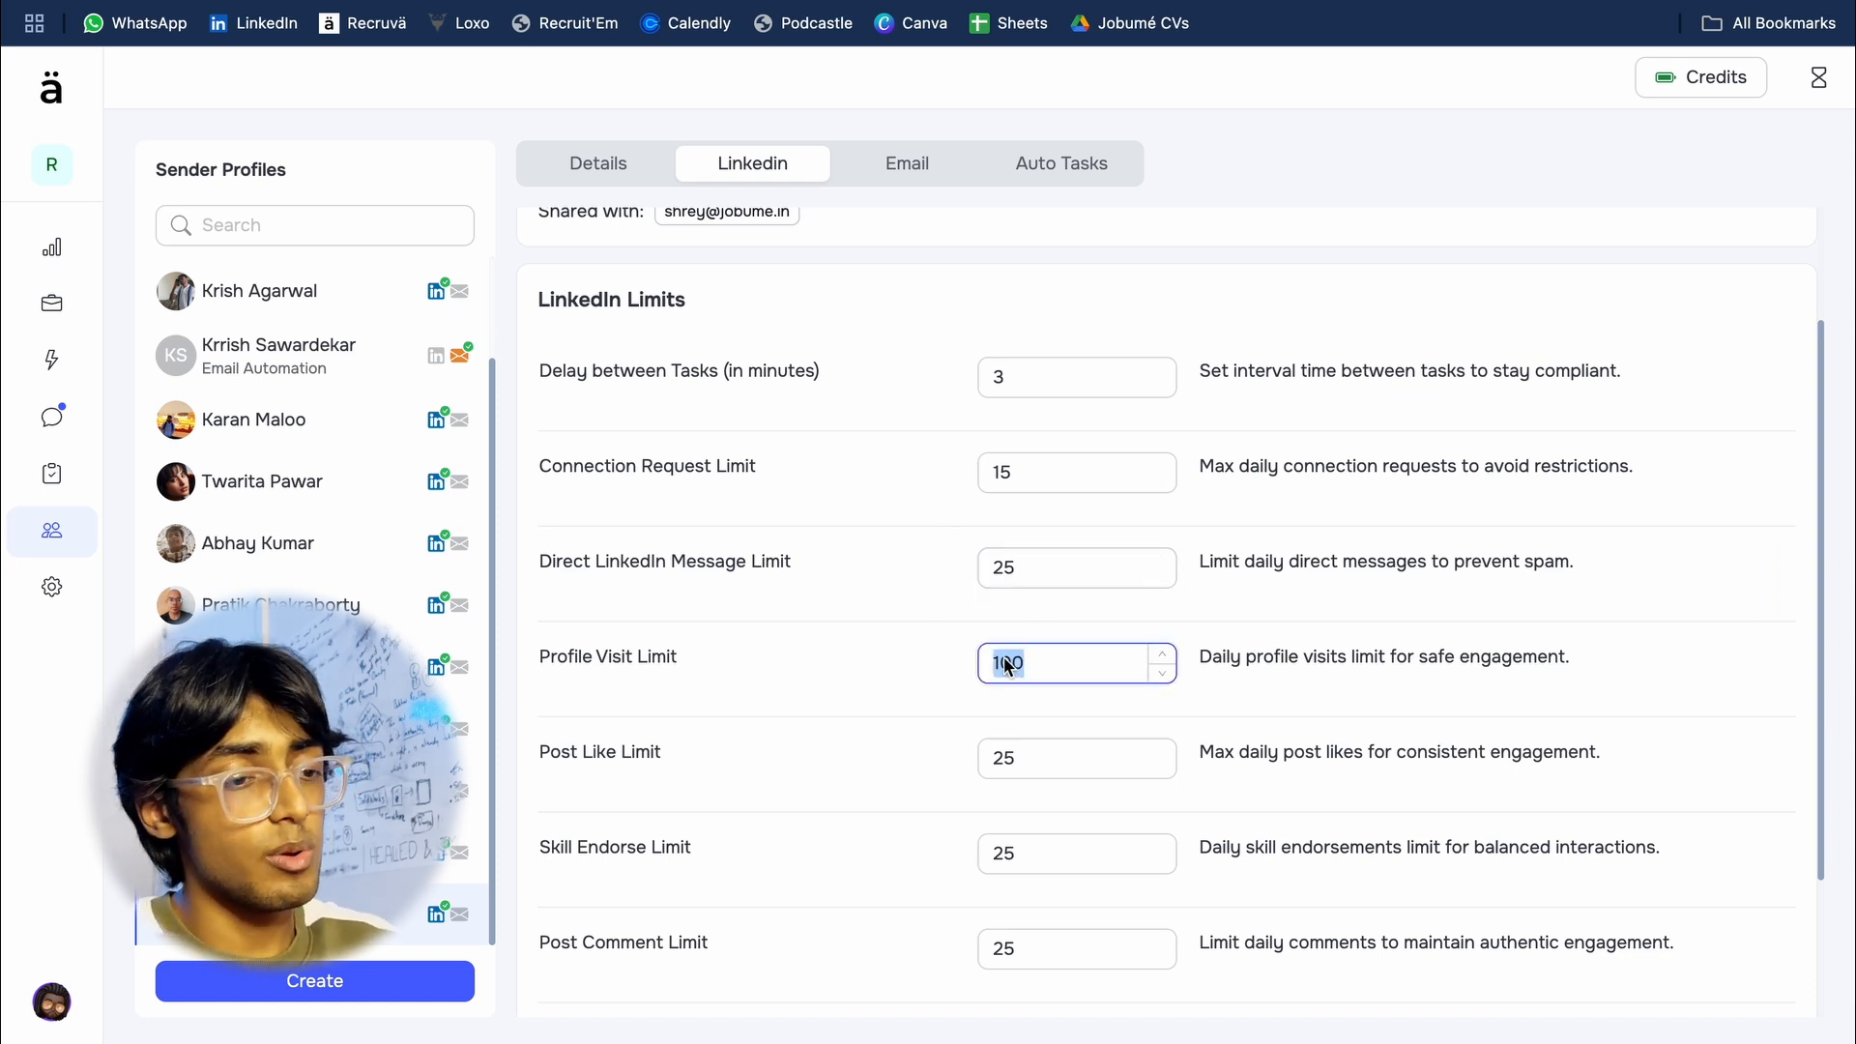
{"action": "type", "text": "20"}
{"action": "left_click", "coordinate": [919, 683]}
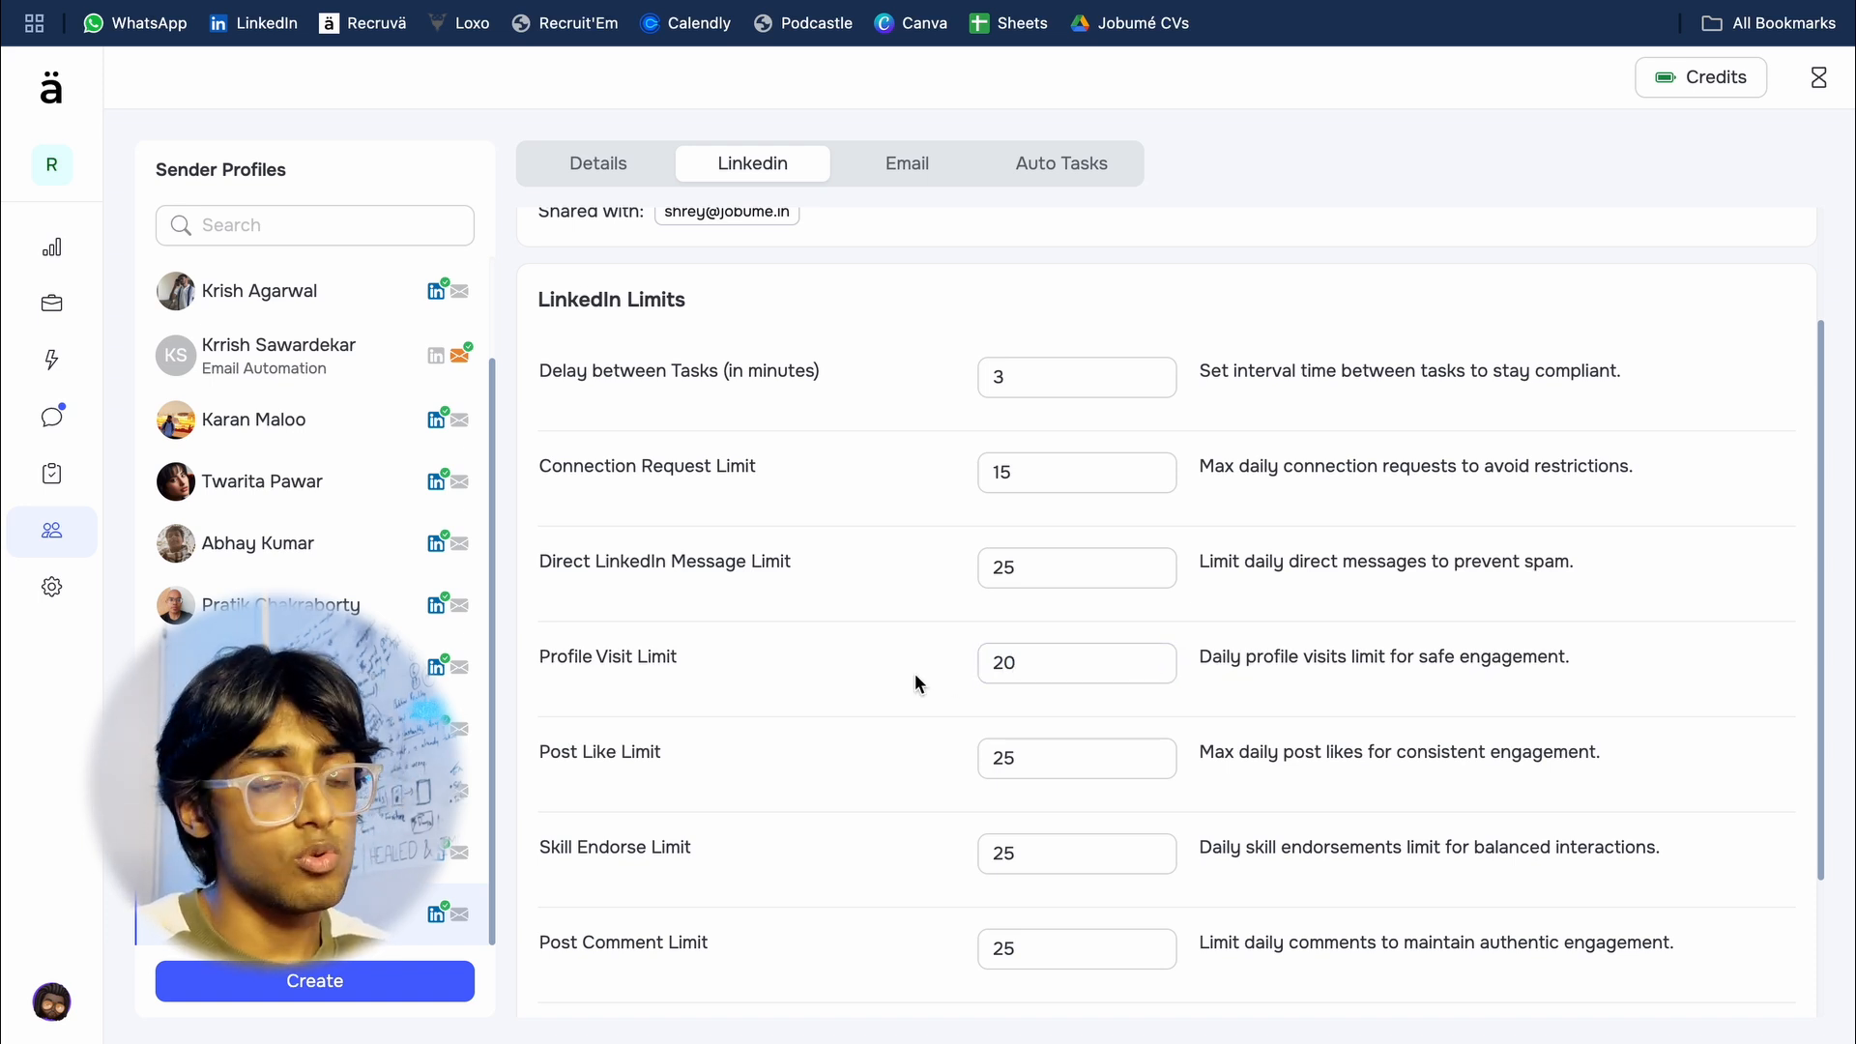
Step: Set the sender profile's Connection Request Limit to 20
{"action": "left_click", "coordinate": [1031, 481]}
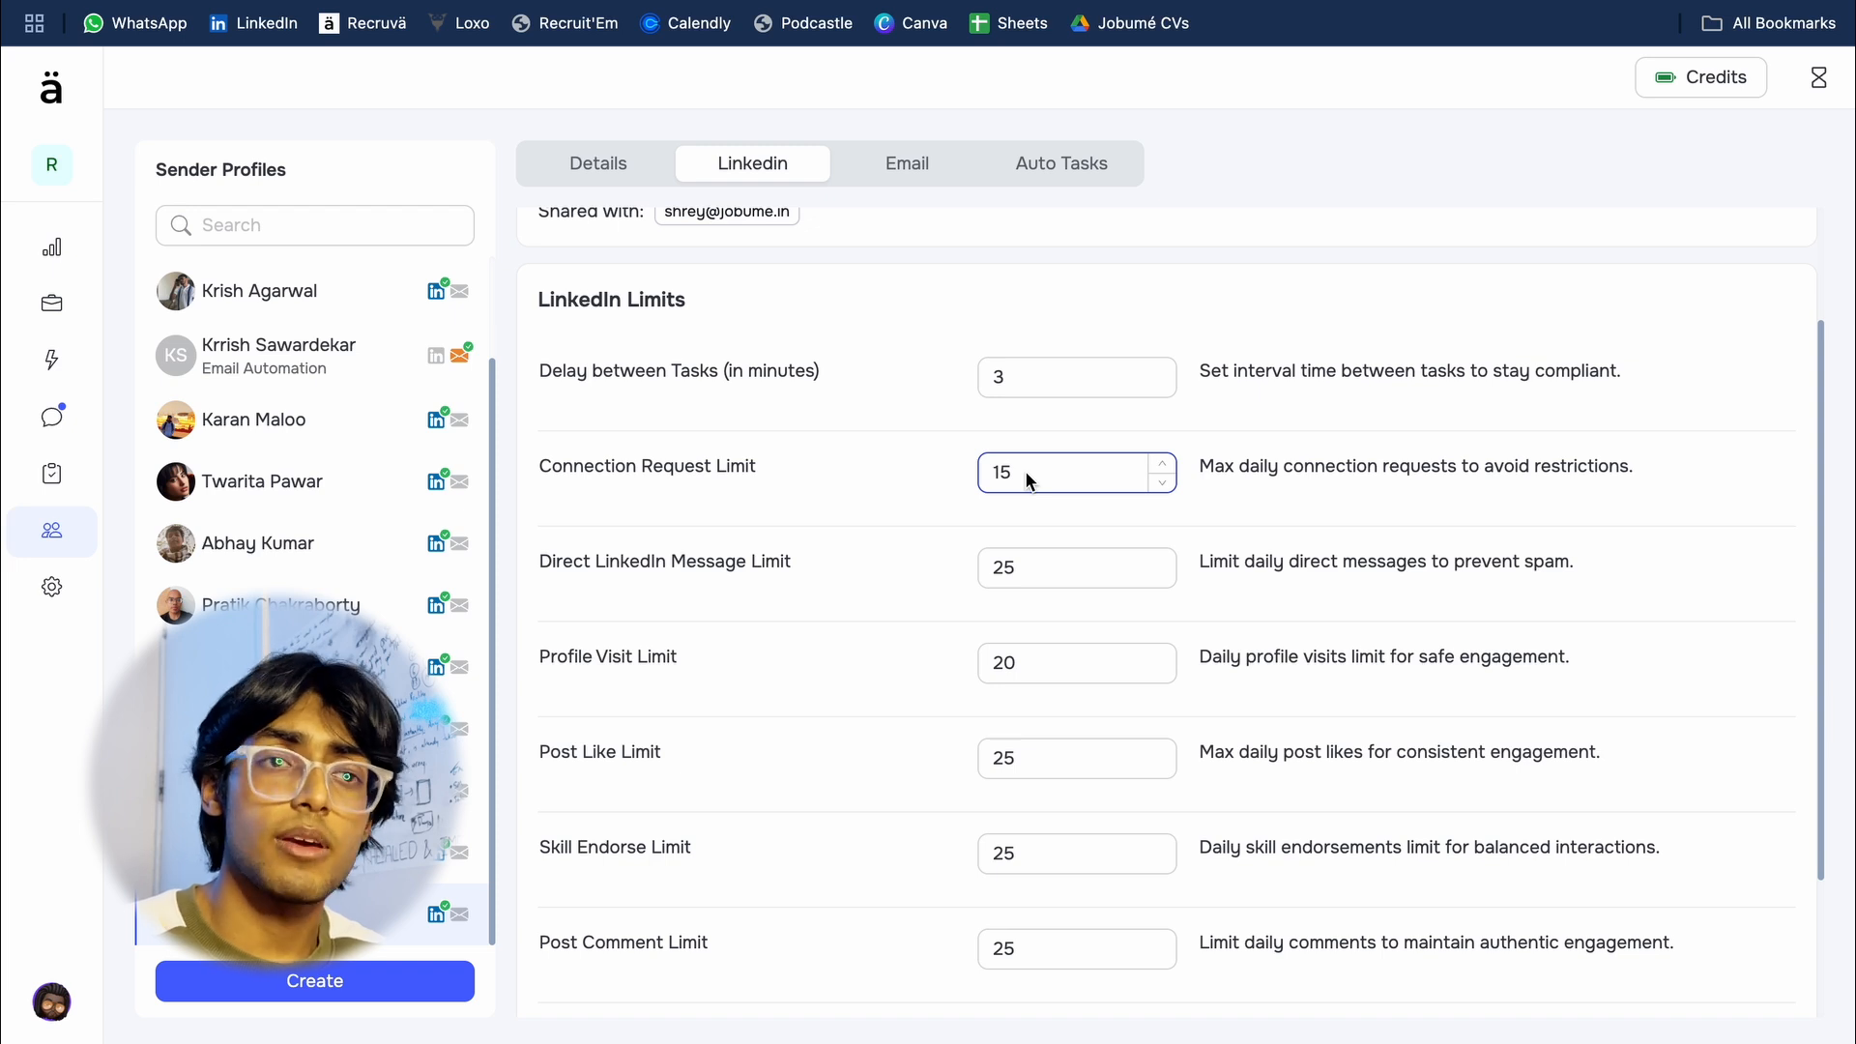
{"action": "left_click", "coordinate": [894, 520]}
{"action": "left_click", "coordinate": [1001, 470]}
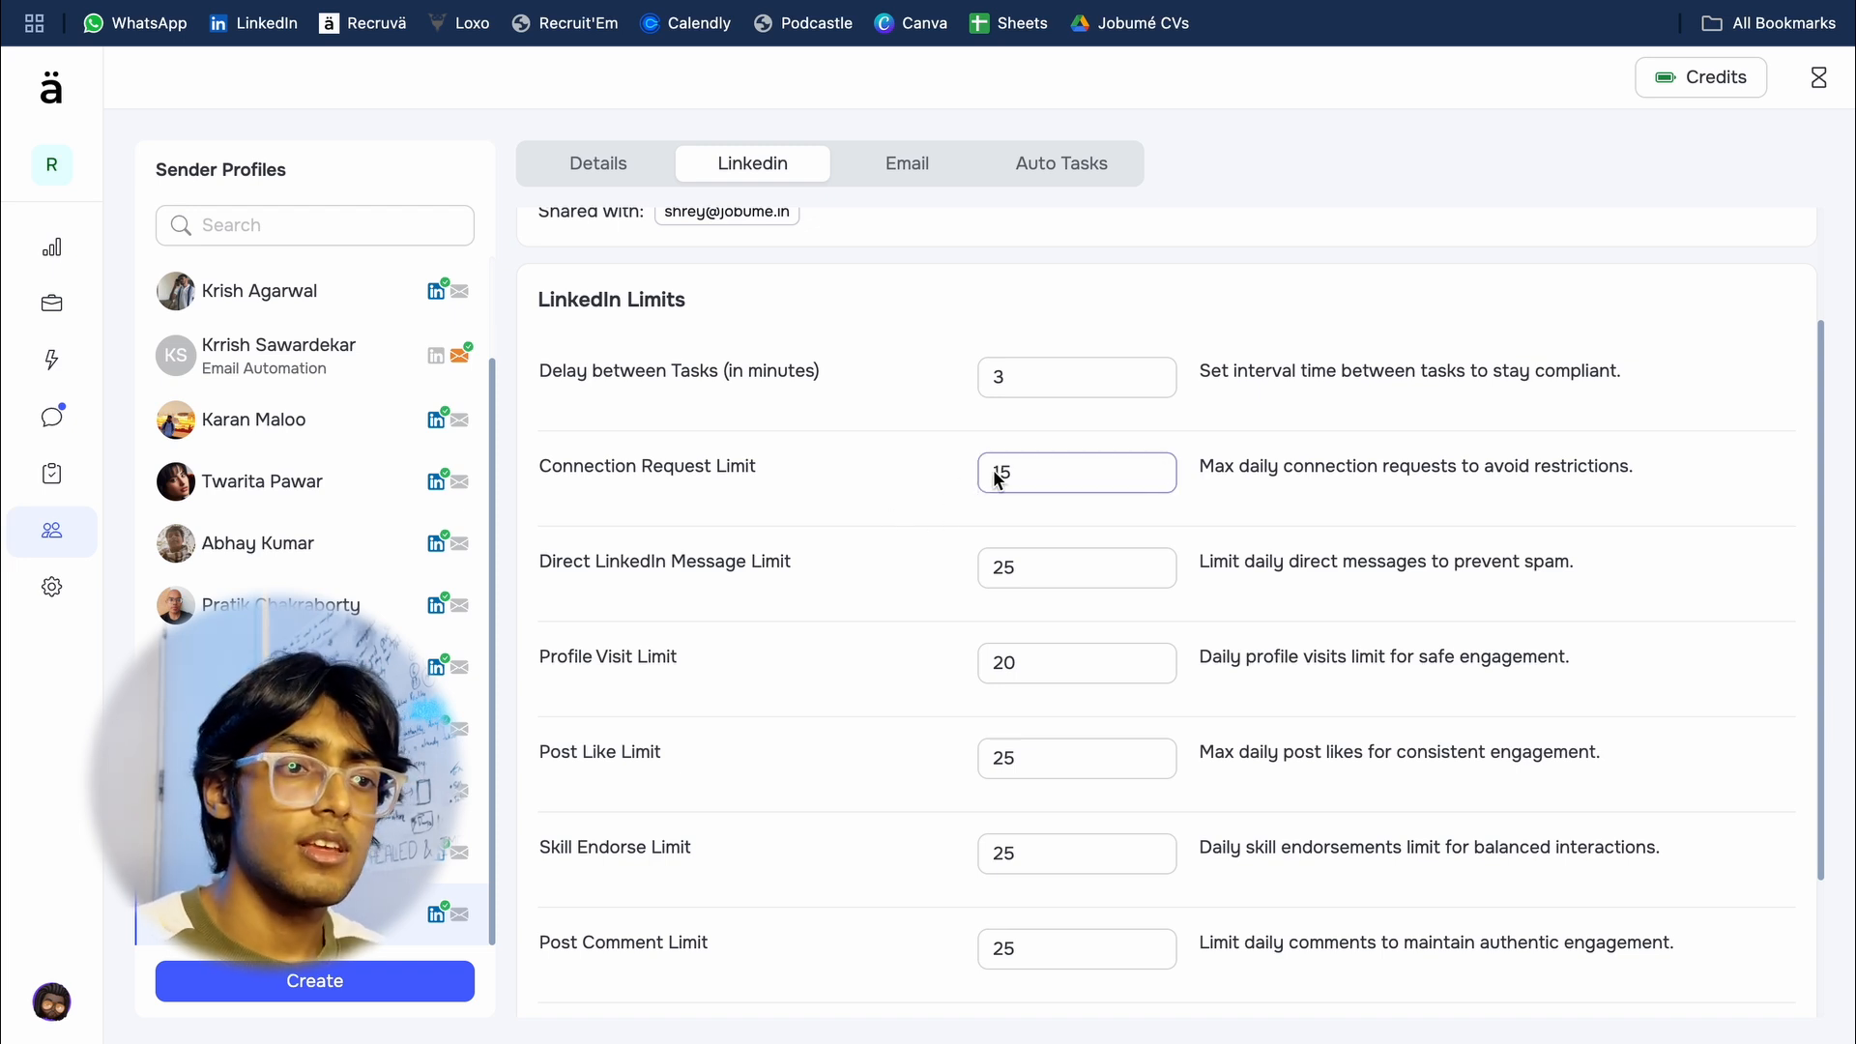
{"action": "double_click", "coordinate": [996, 474]}
{"action": "type", "text": "20"}
{"action": "left_click", "coordinate": [806, 487]}
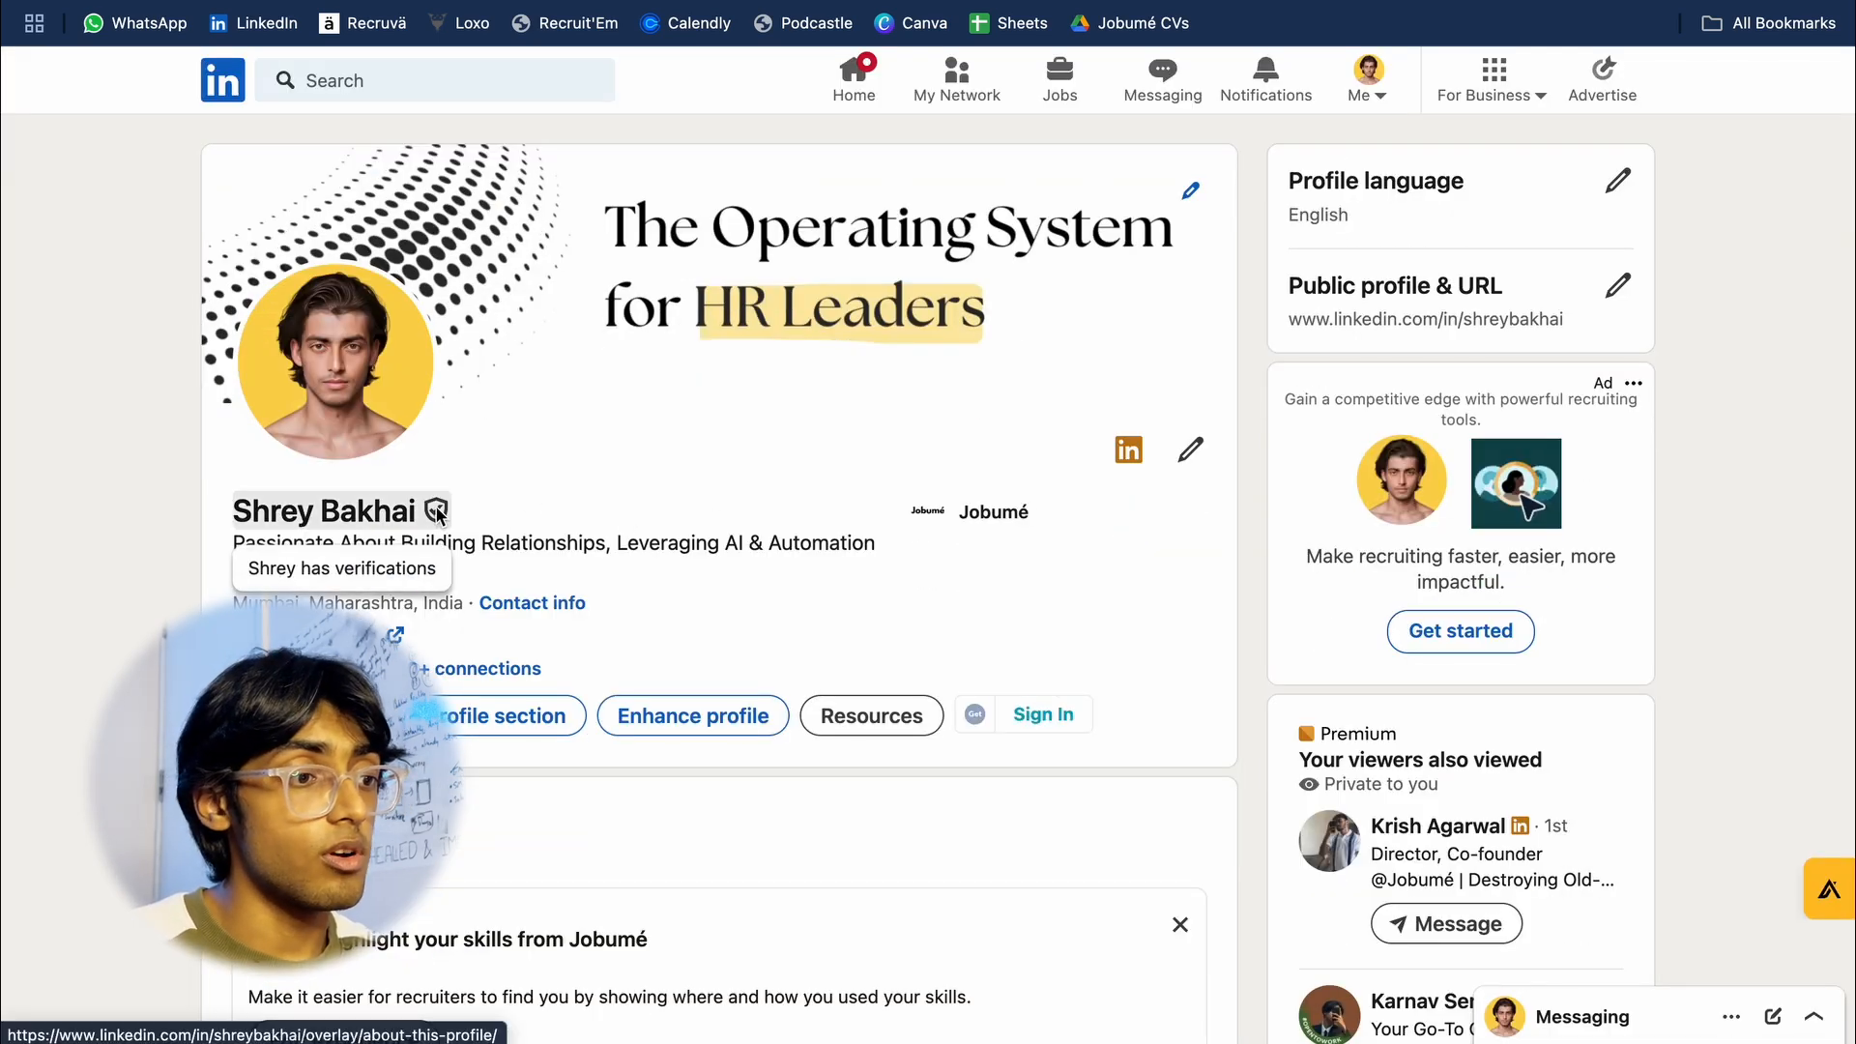
Step: Examine the verification badge beside the name on the sender's LinkedIn profile page
{"action": "scroll", "coordinate": [446, 512], "scroll_direction": "up", "scroll_amount": 5}
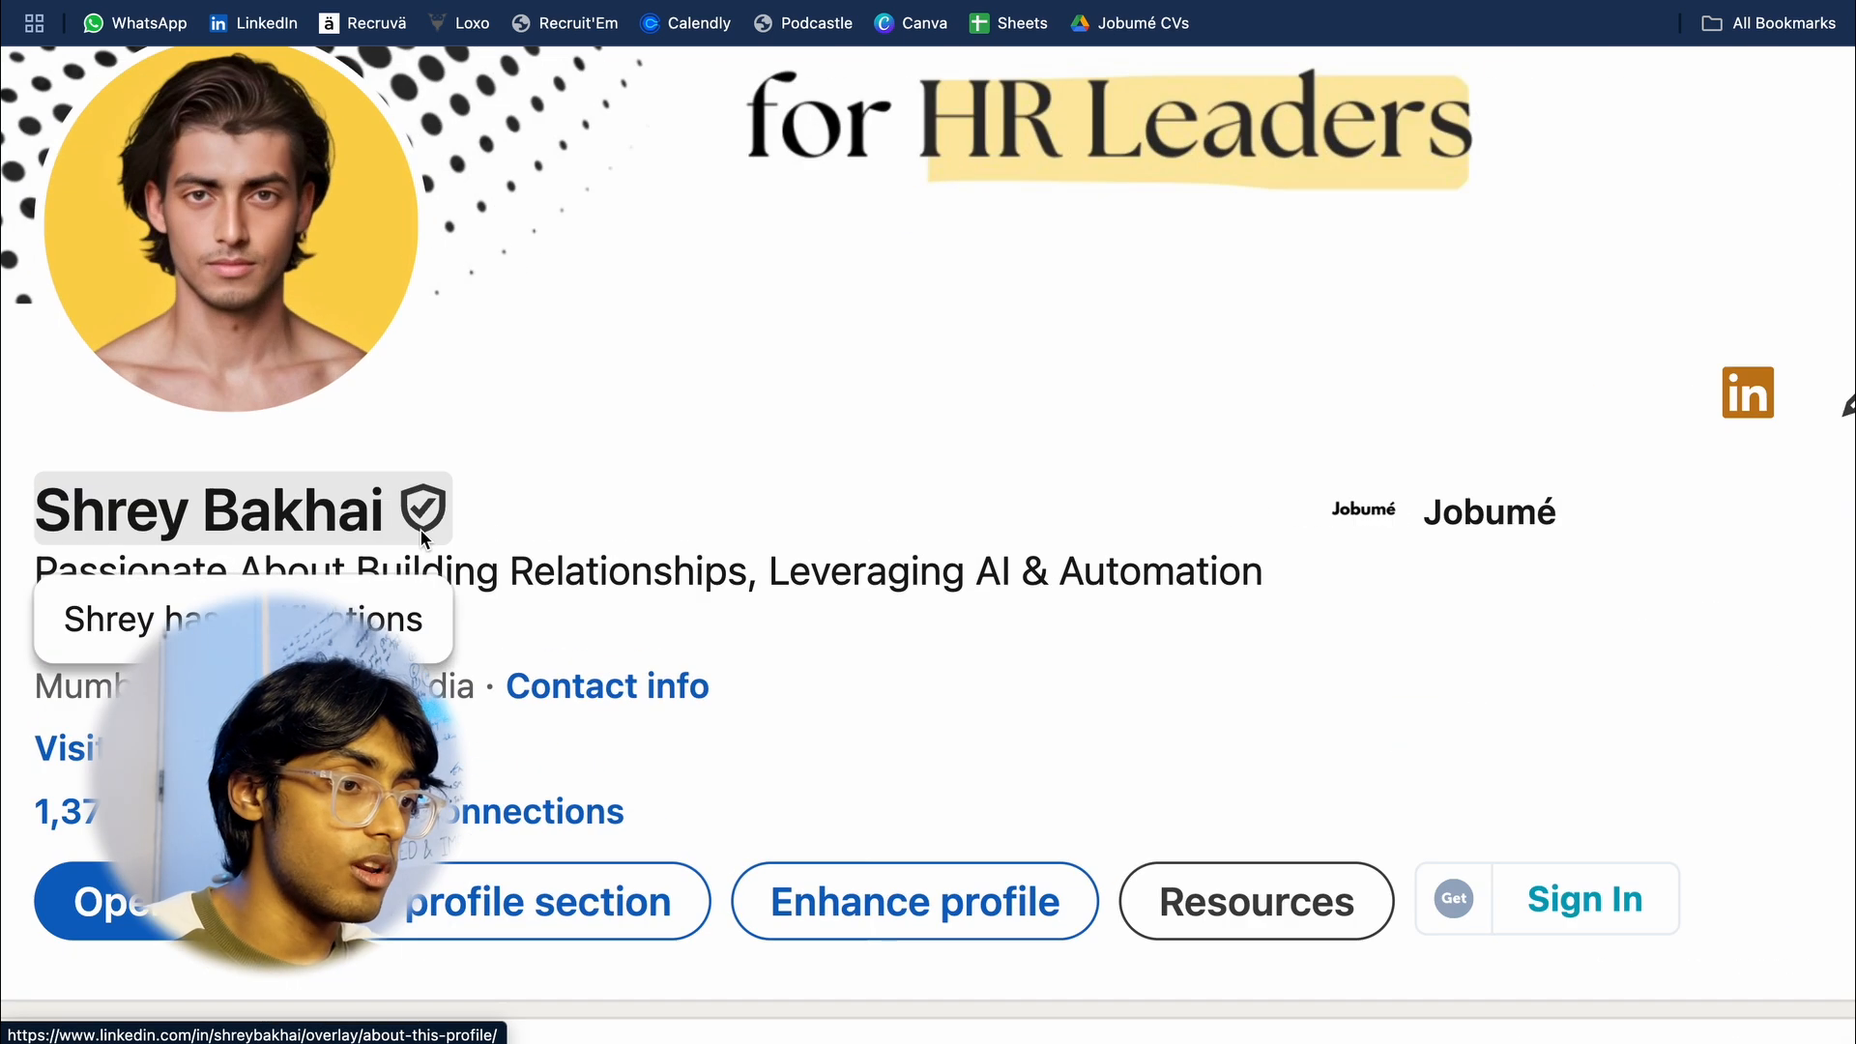
{"action": "left_click", "coordinate": [416, 516]}
{"action": "left_click", "coordinate": [483, 531]}
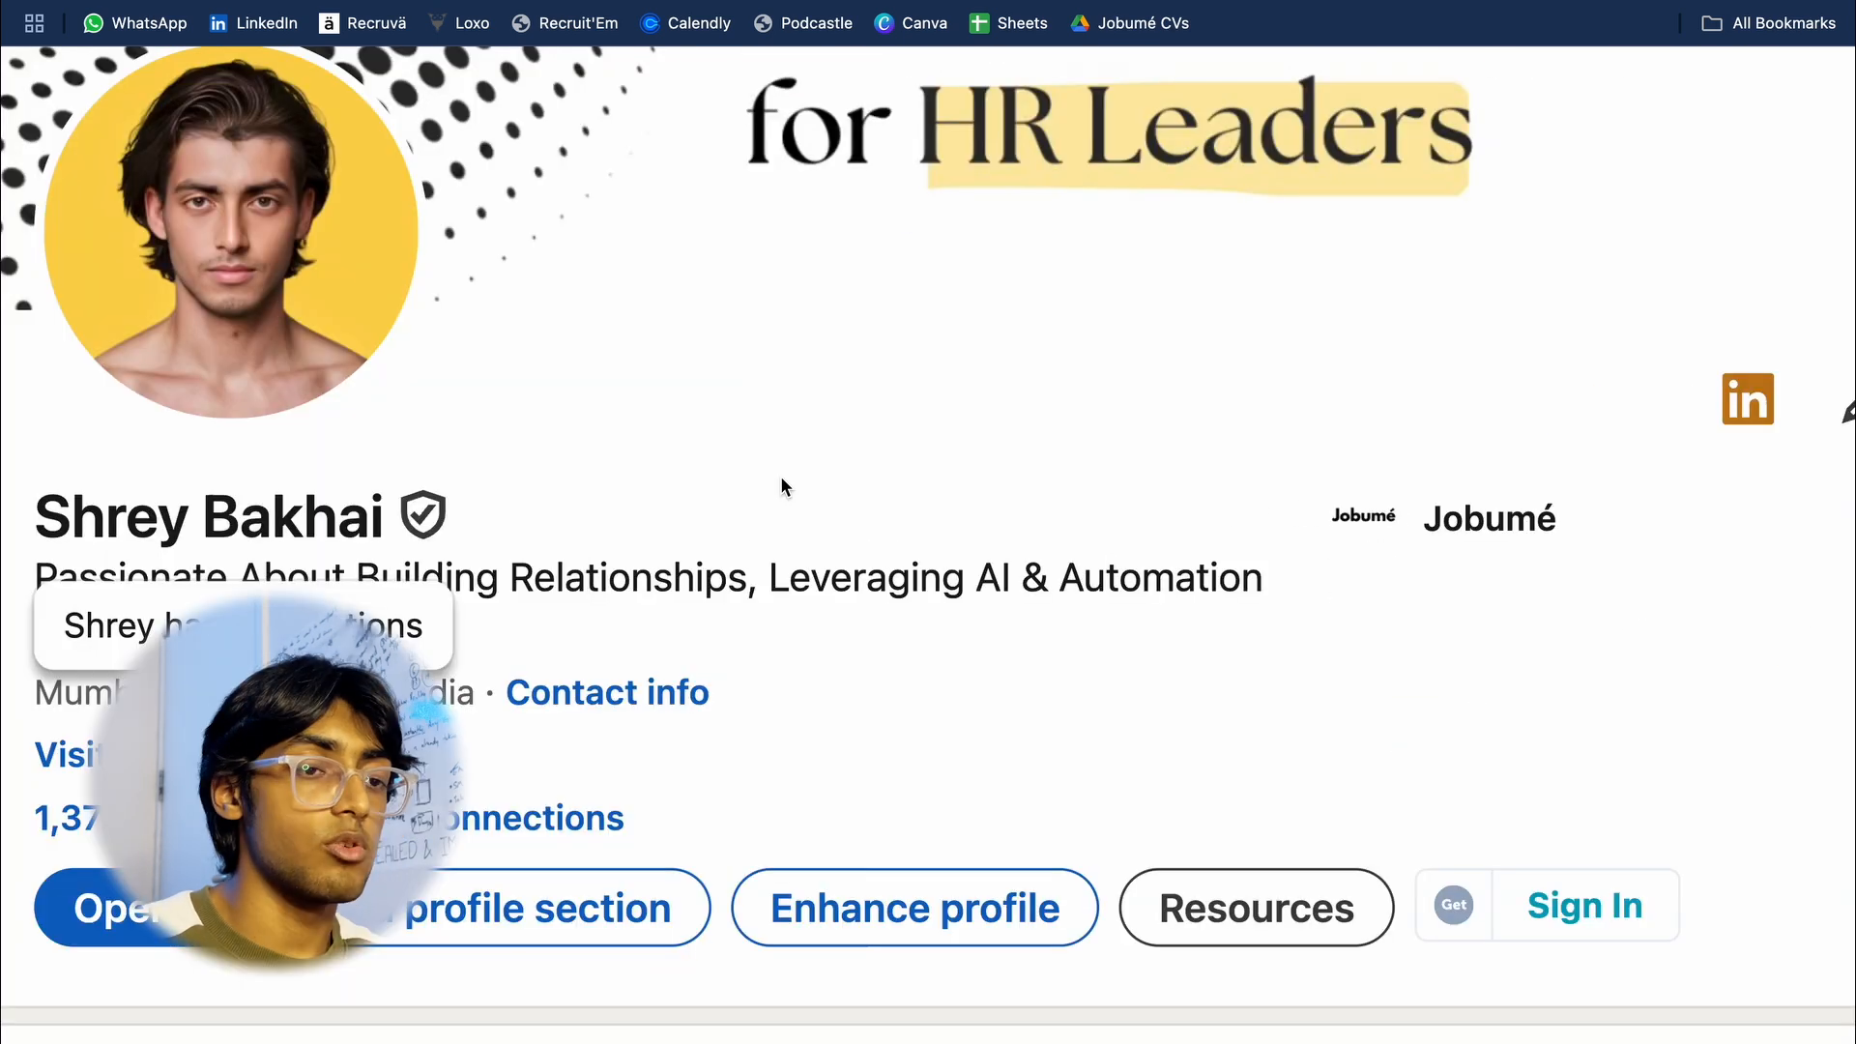
{"action": "scroll", "coordinate": [880, 272], "scroll_direction": "down", "scroll_amount": 5}
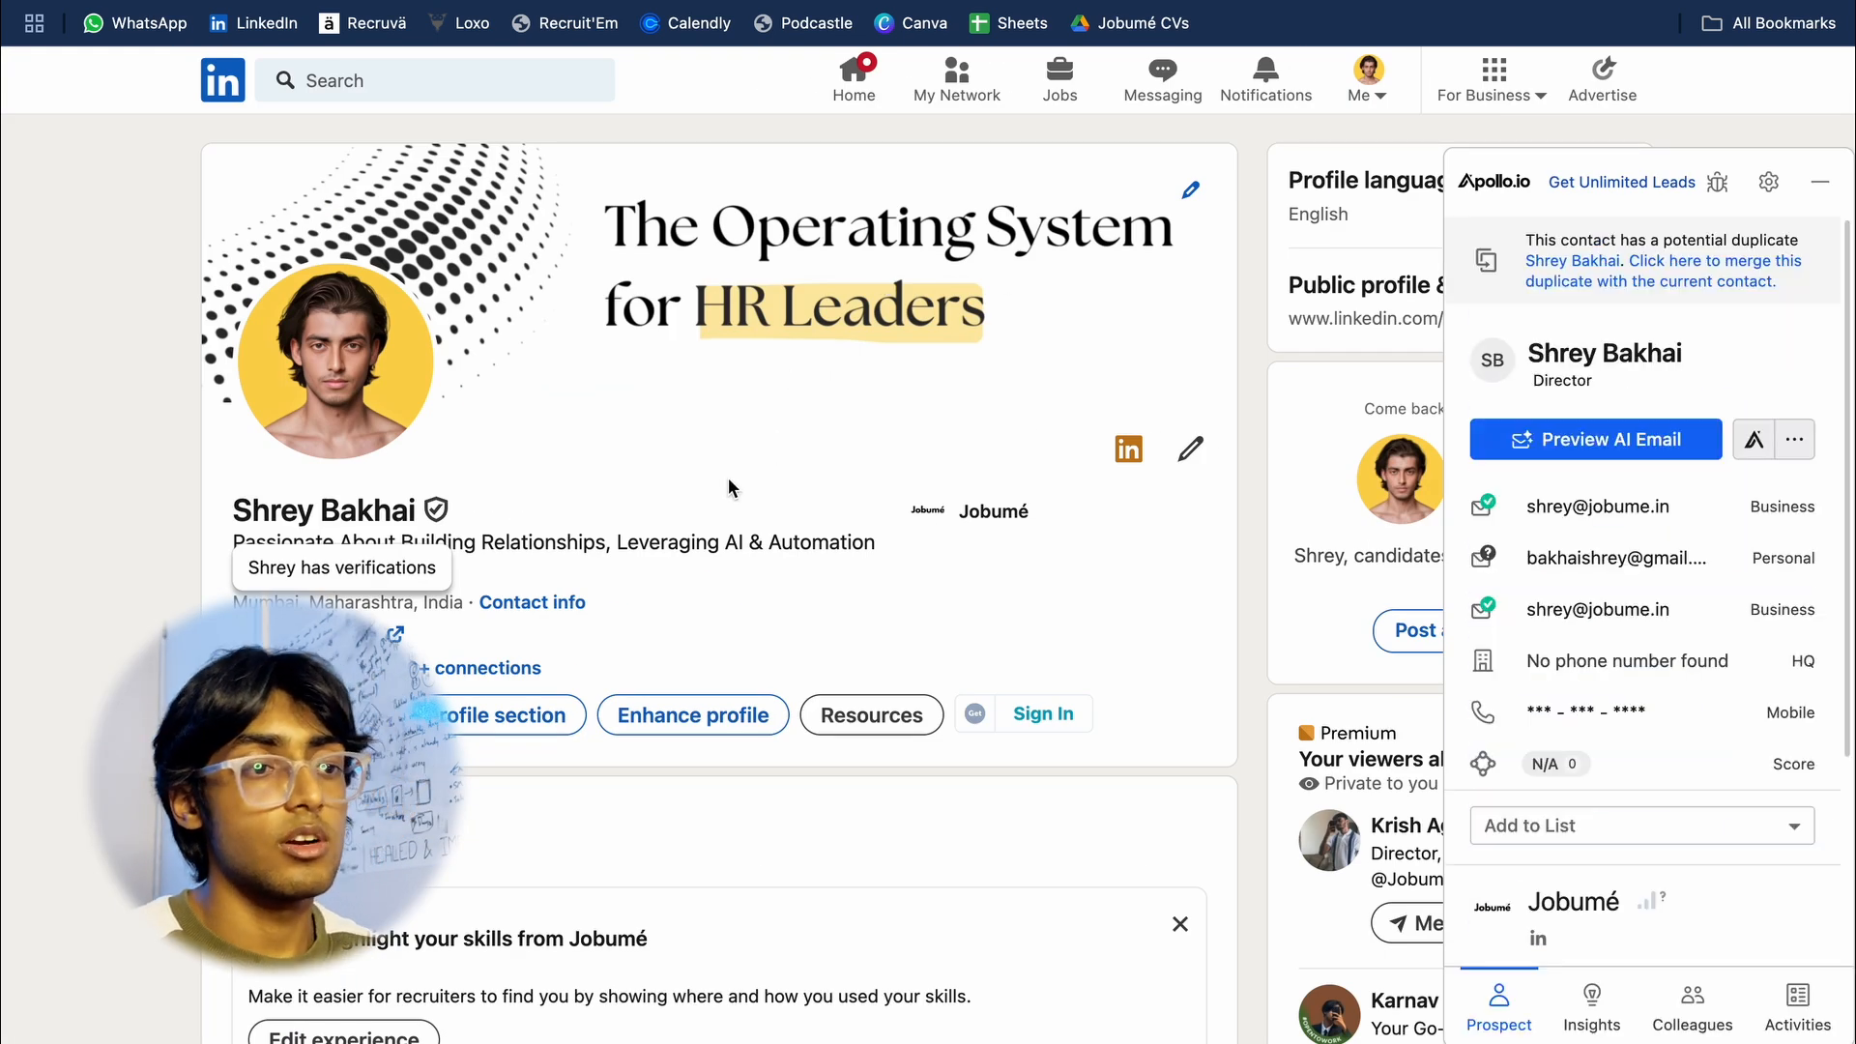